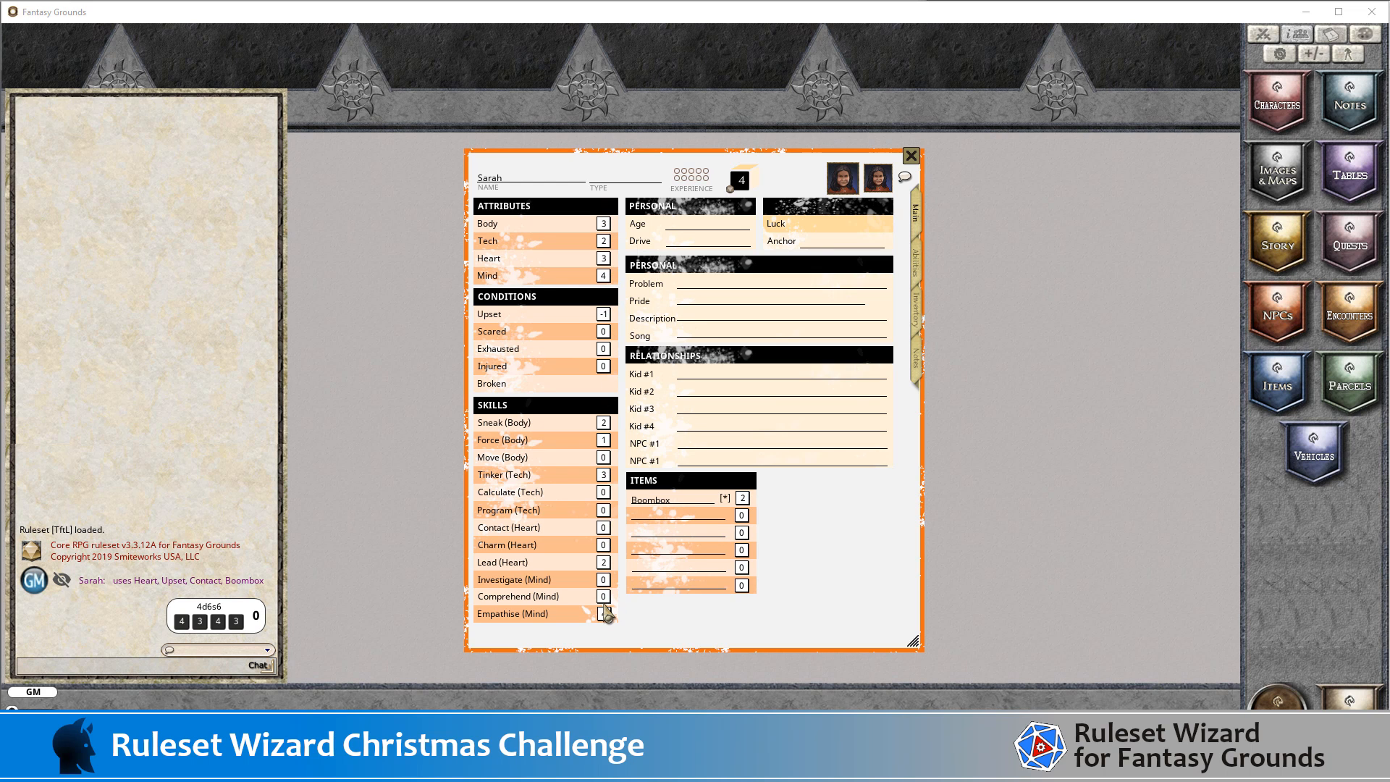
# - Set the character's Empathise (Mind) skill to 4 and switch to Ruleset Wizard
pyautogui.write('4')
pyautogui.hotkey('alt', 'Tab')
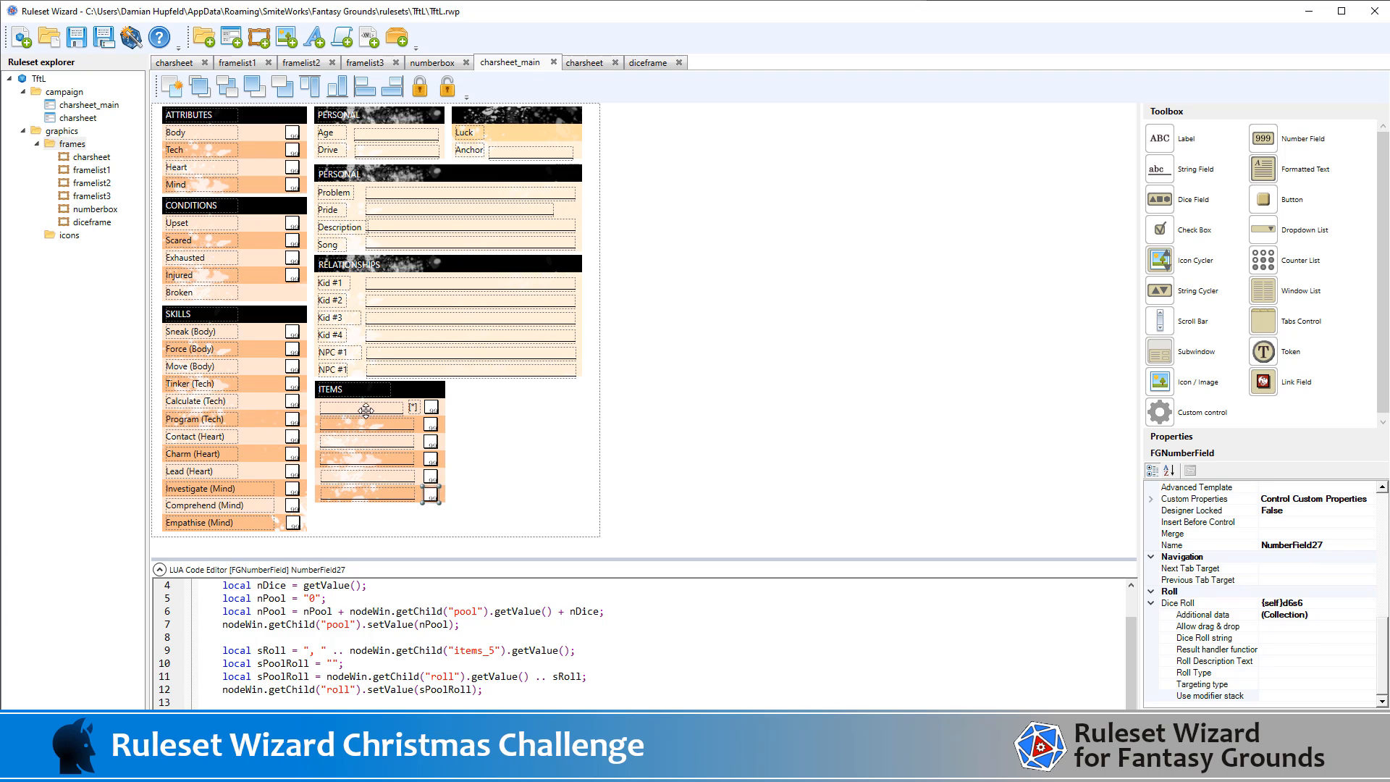
# - Examine the double-click scripts behind the Items number fields and the Sneak skill's number field, checking which text each adds to the roll
pyautogui.click(365, 410)
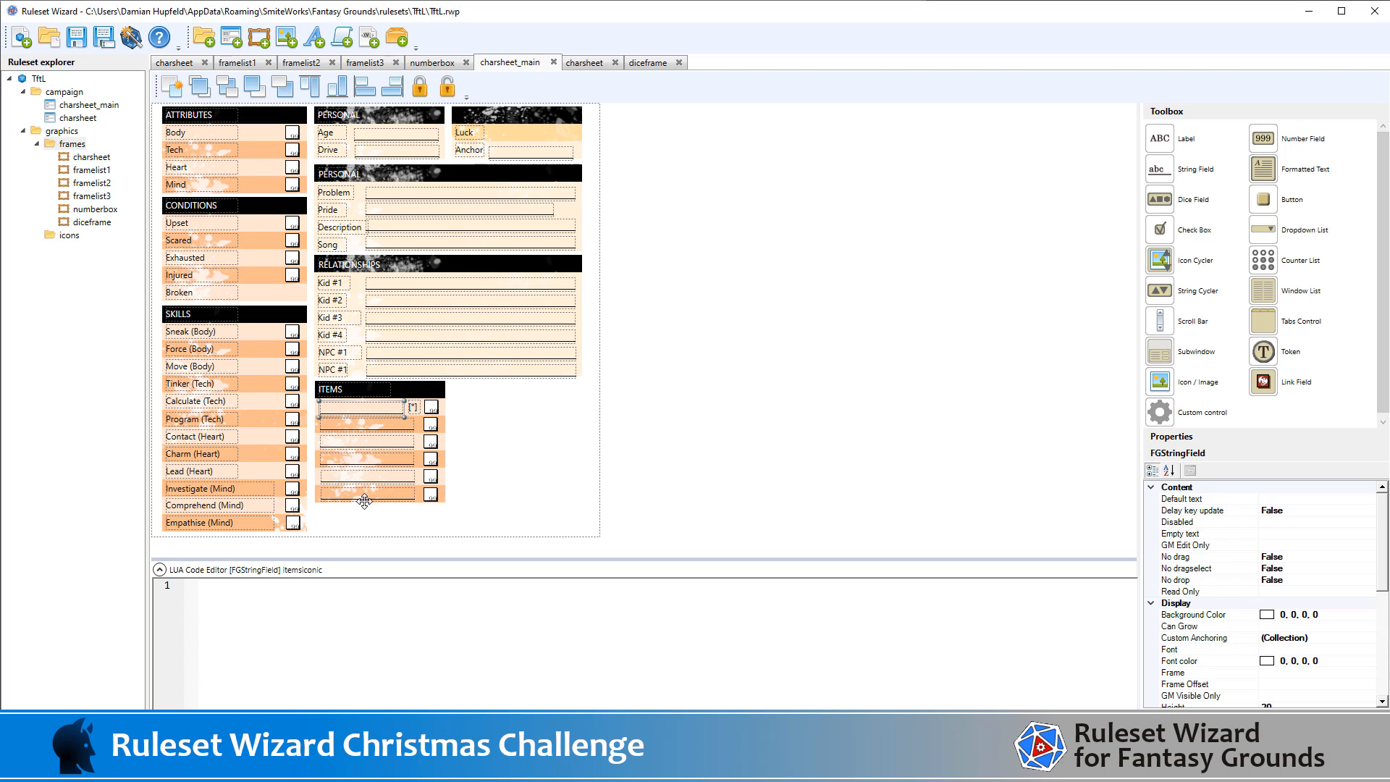
pyautogui.click(431, 406)
pyautogui.scroll(-1, 401, 675)
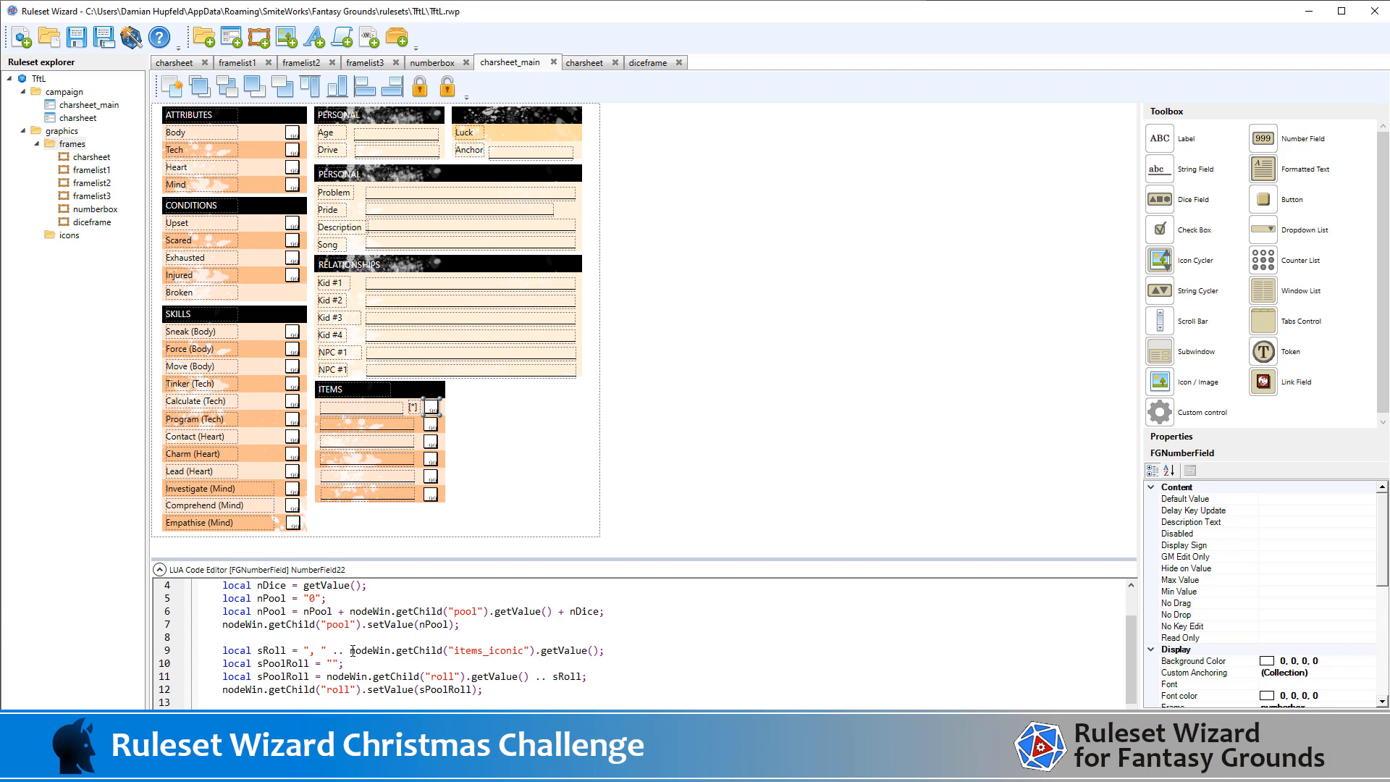
pyautogui.moveTo(351, 650); pyautogui.dragTo(600, 650)
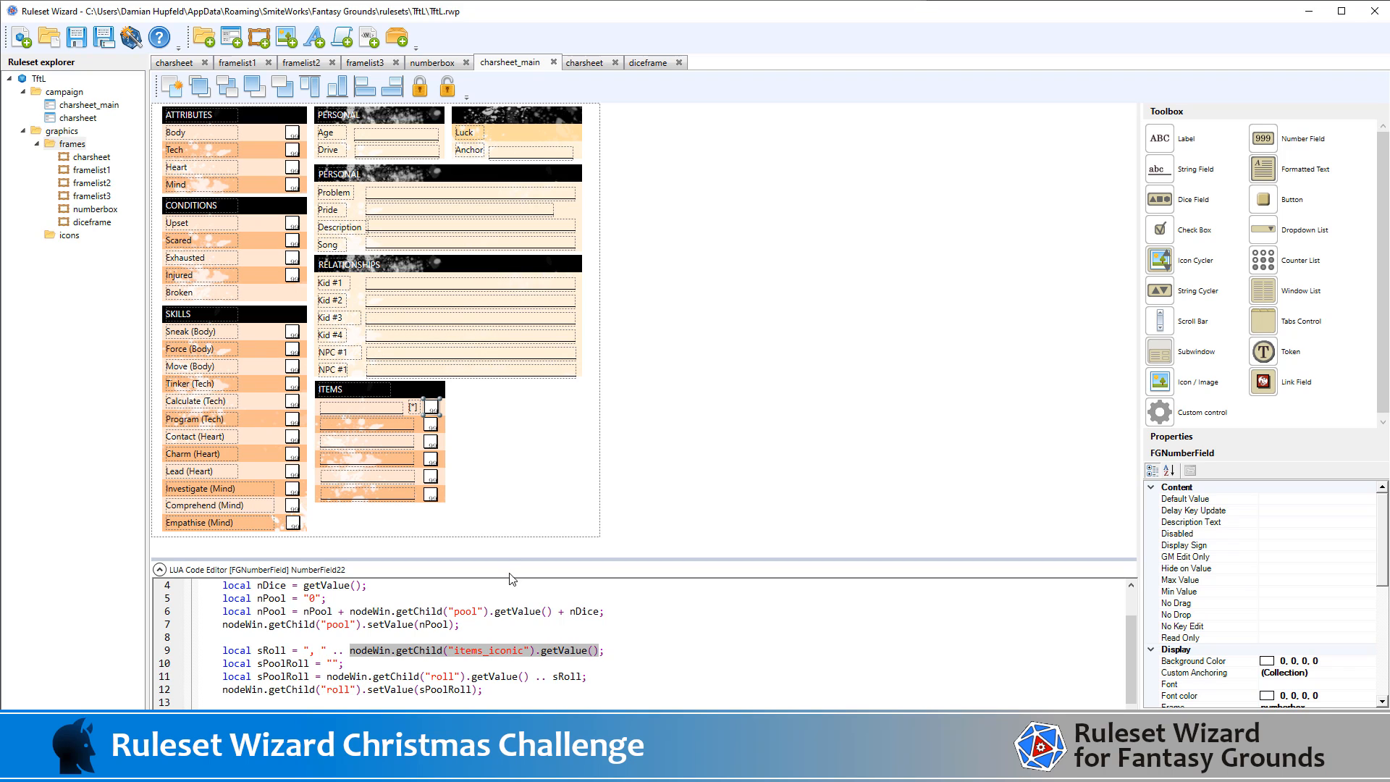
pyautogui.click(362, 425)
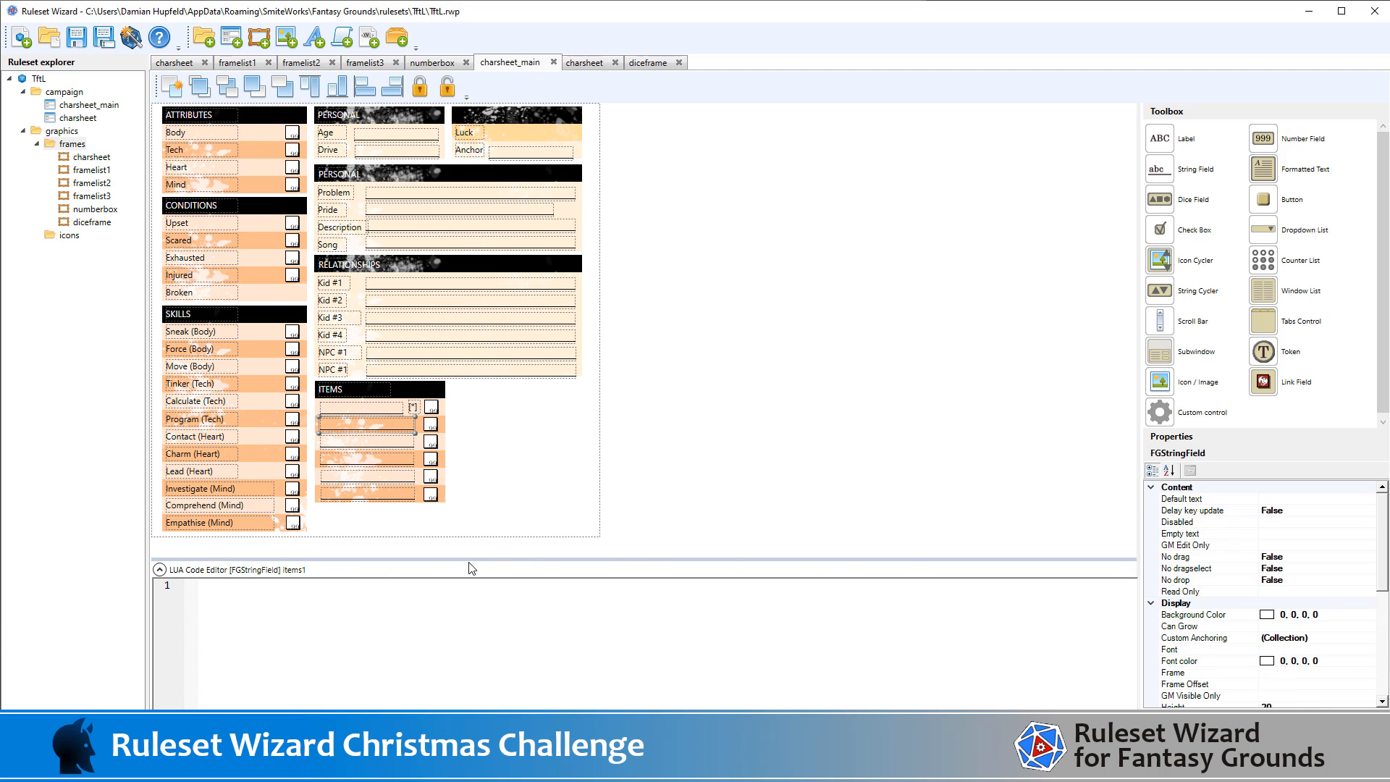
pyautogui.click(430, 427)
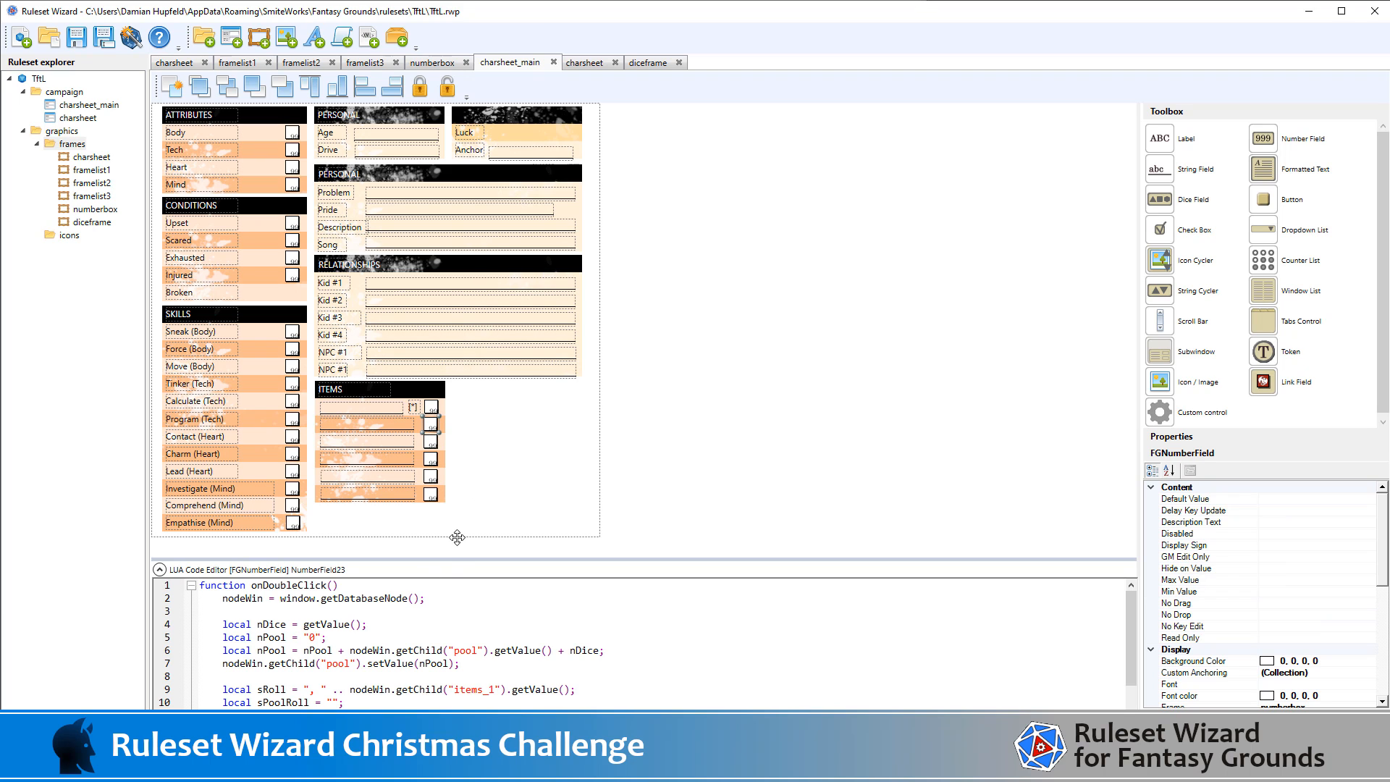
pyautogui.scroll(-1, 503, 632)
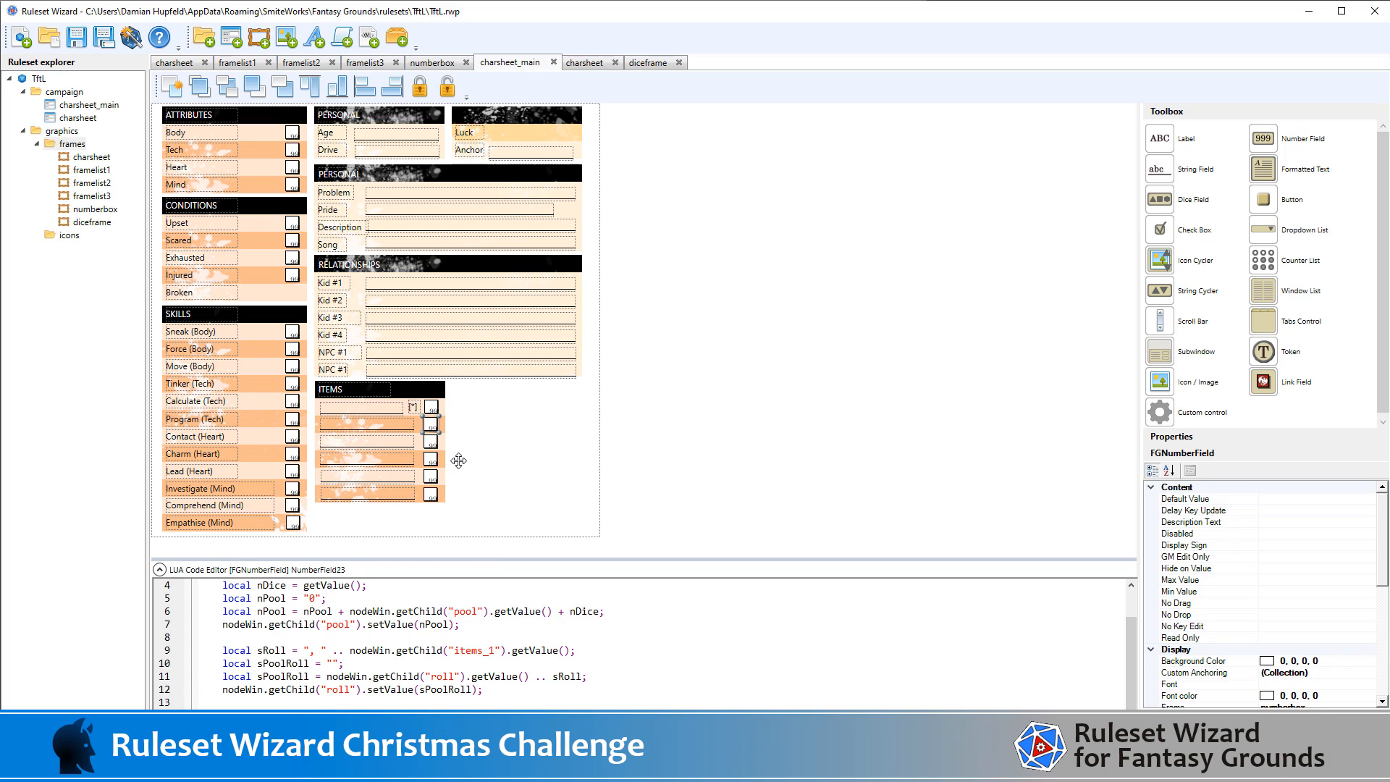
pyautogui.click(431, 441)
pyautogui.scroll(-1, 447, 637)
pyautogui.click(291, 332)
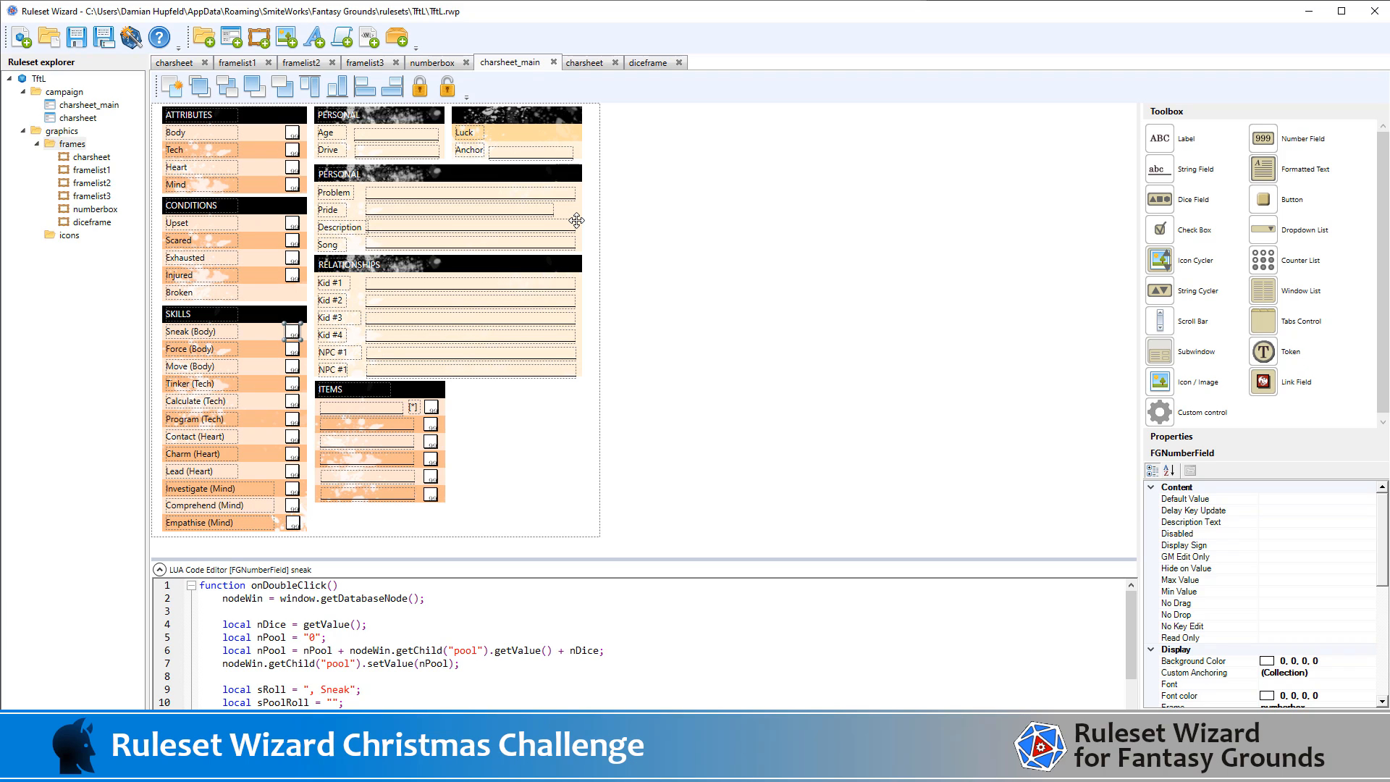
pyautogui.click(644, 323)
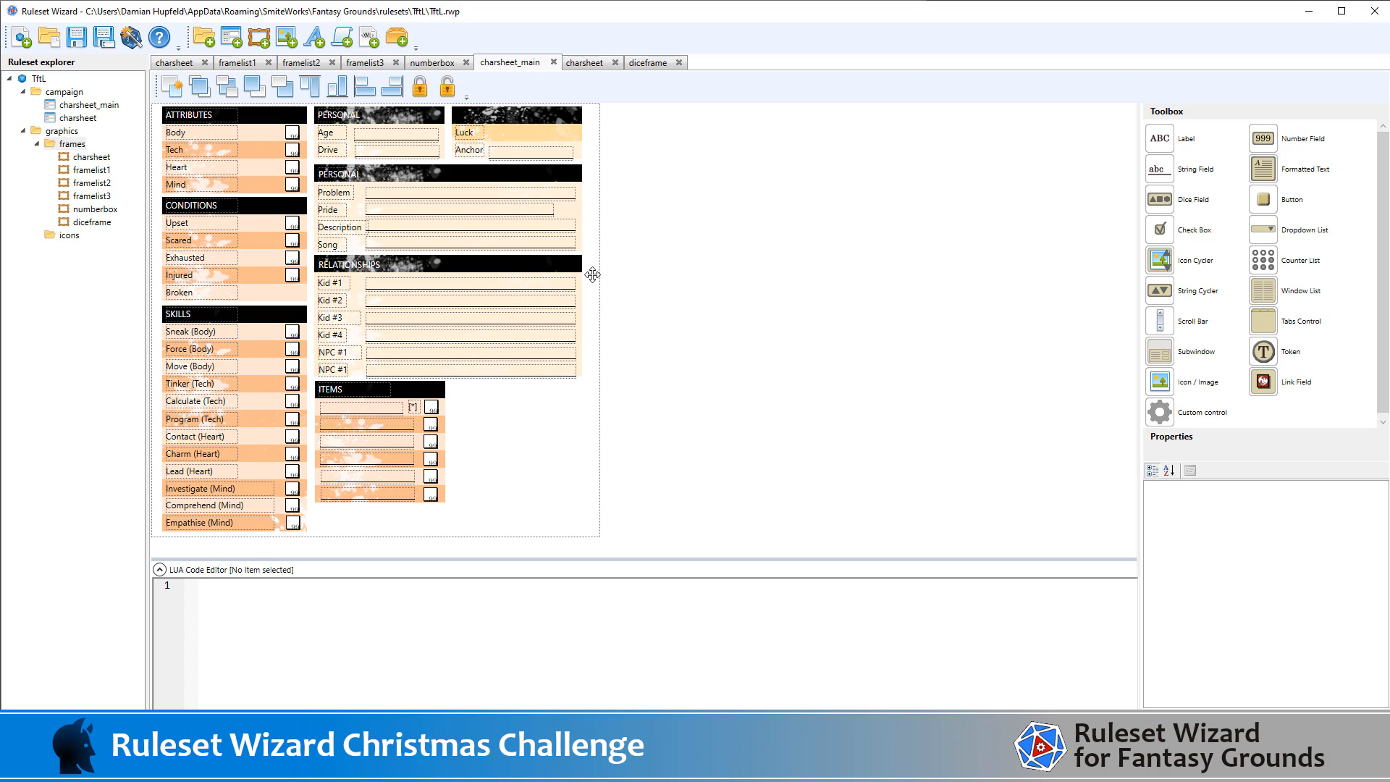
# - Add a check box between the Pride label and its text field, nudged to X position 268
pyautogui.click(516, 210)
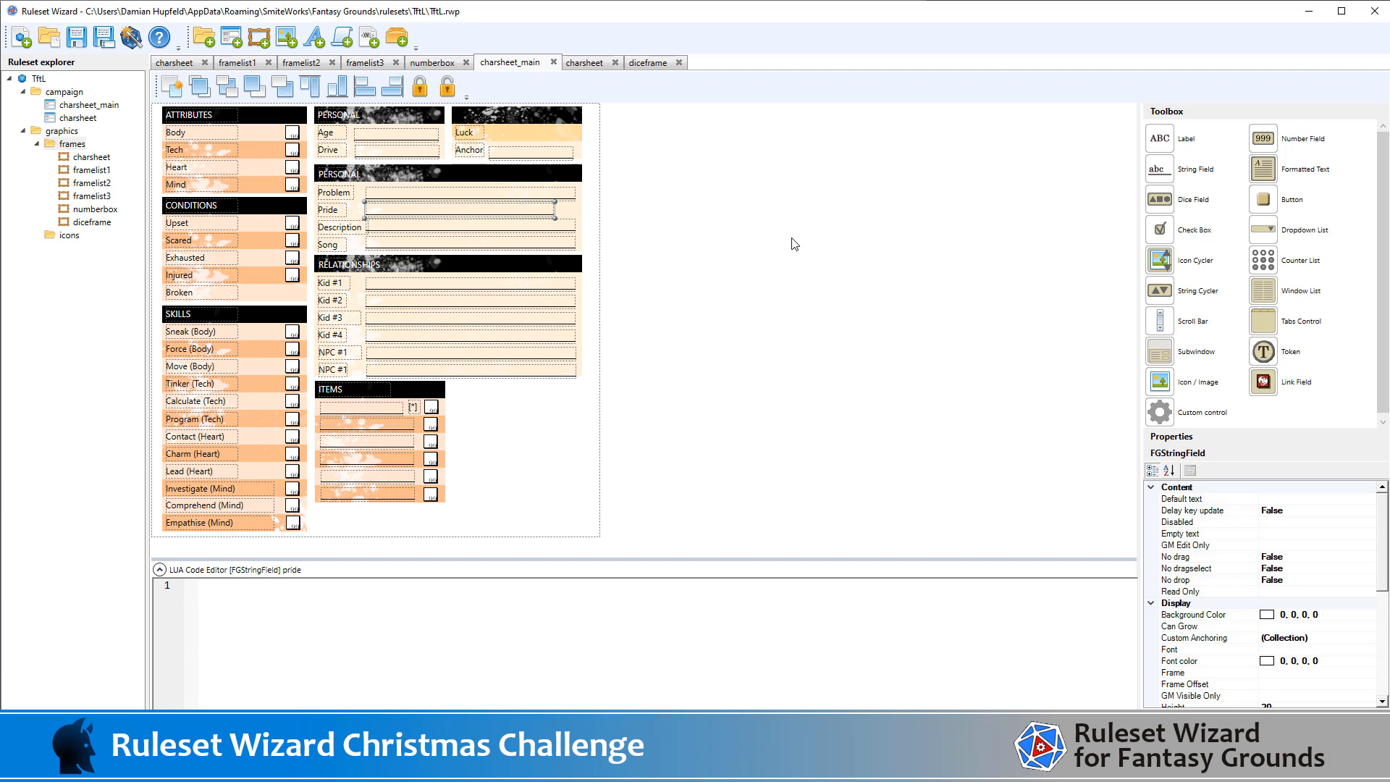
pyautogui.click(807, 246)
pyautogui.moveTo(1221, 221); pyautogui.dragTo(352, 208)
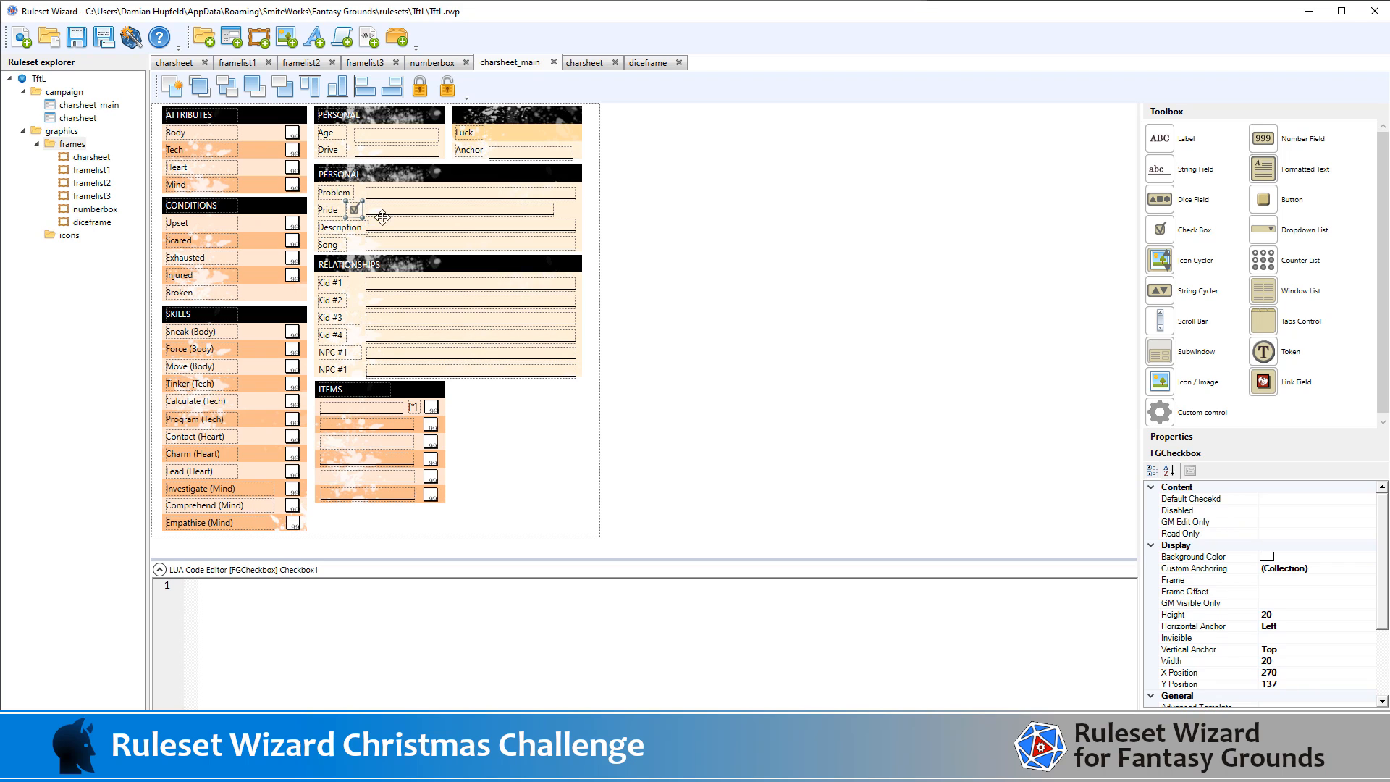
pyautogui.press('Left')
pyautogui.press('Left')
# - Name the new Pride check box pride_used
pyautogui.scroll(-3, 1243, 594)
pyautogui.click(1344, 661)
pyautogui.write('pride_check')
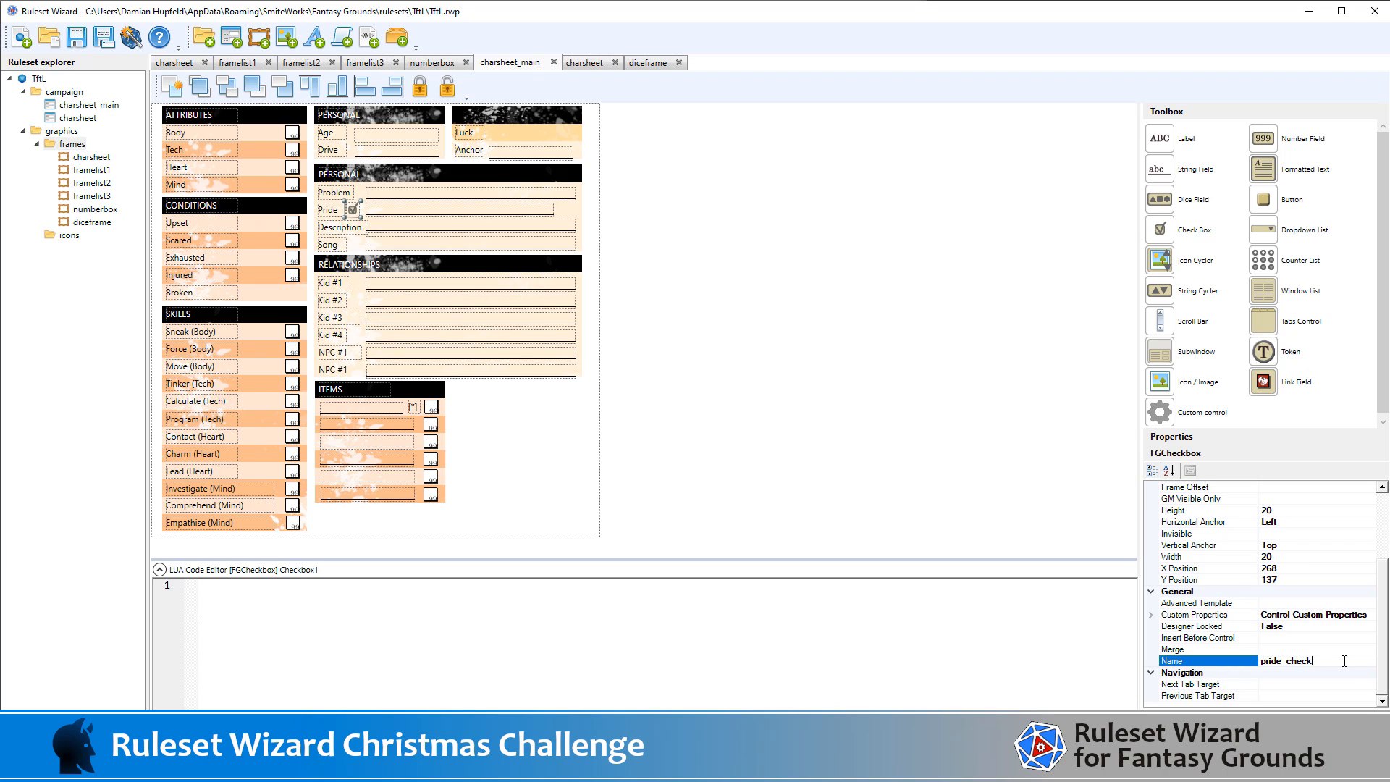
pyautogui.press('BackSpace')
pyautogui.press('BackSpace')
pyautogui.press('BackSpace')
pyautogui.press('BackSpace')
pyautogui.write('used')
# - Review the Pride check box's content, display and general properties
pyautogui.scroll(3, 1277, 546)
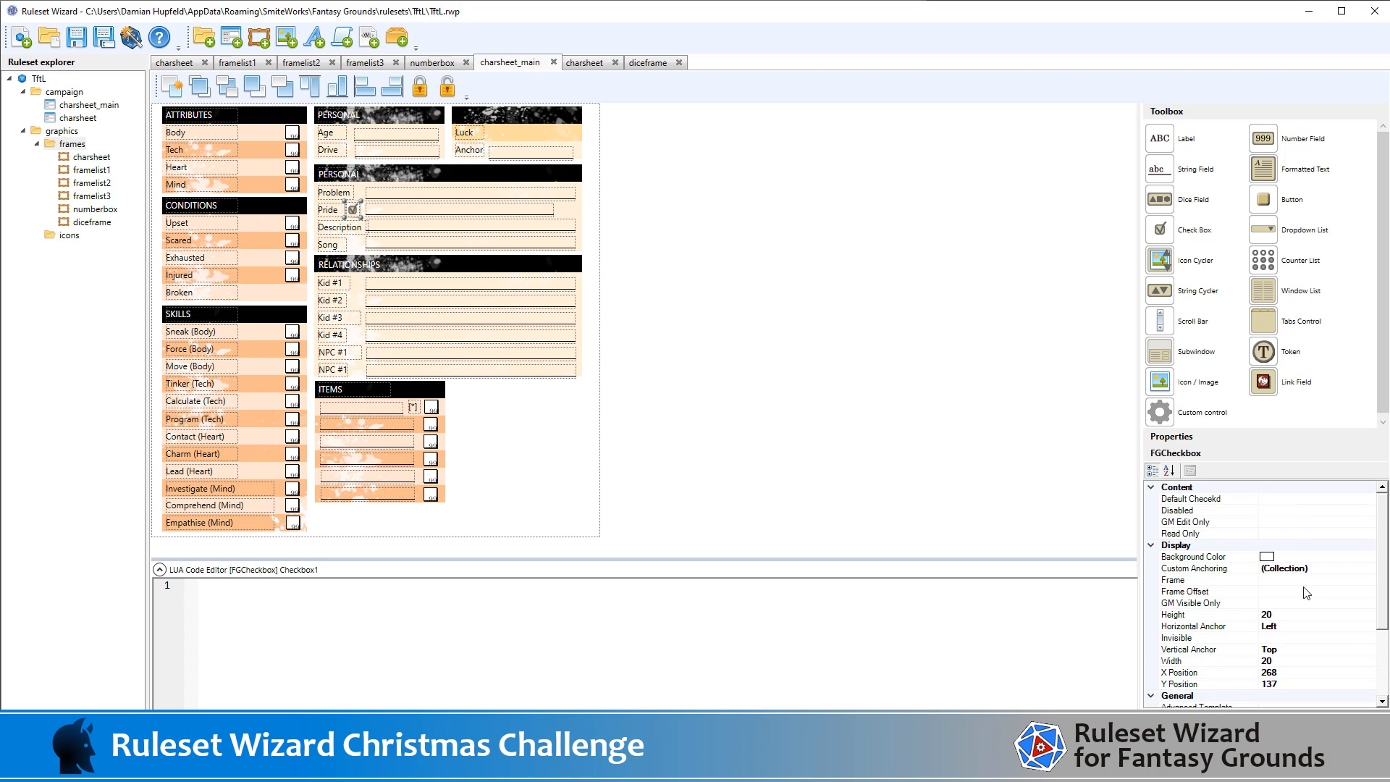
pyautogui.scroll(-2, 1307, 594)
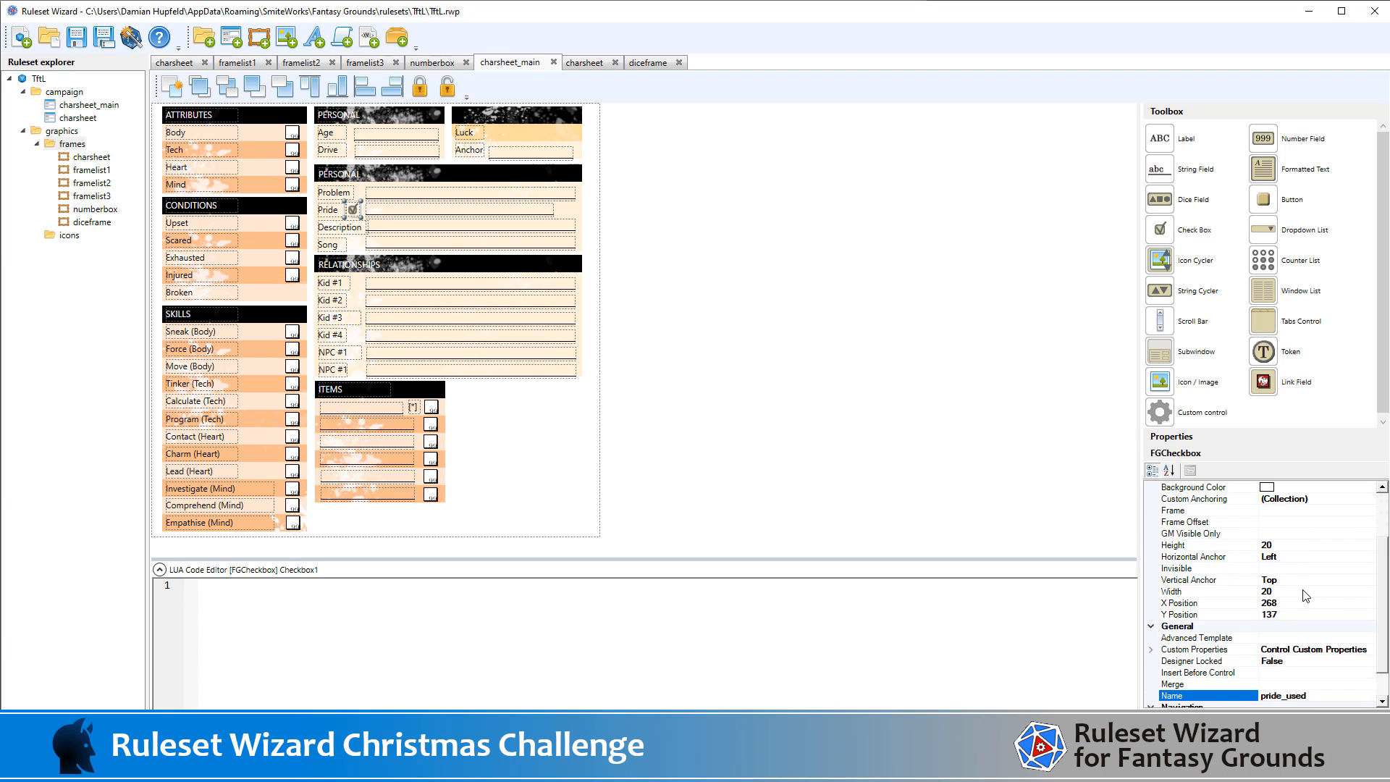
pyautogui.scroll(-1, 1306, 596)
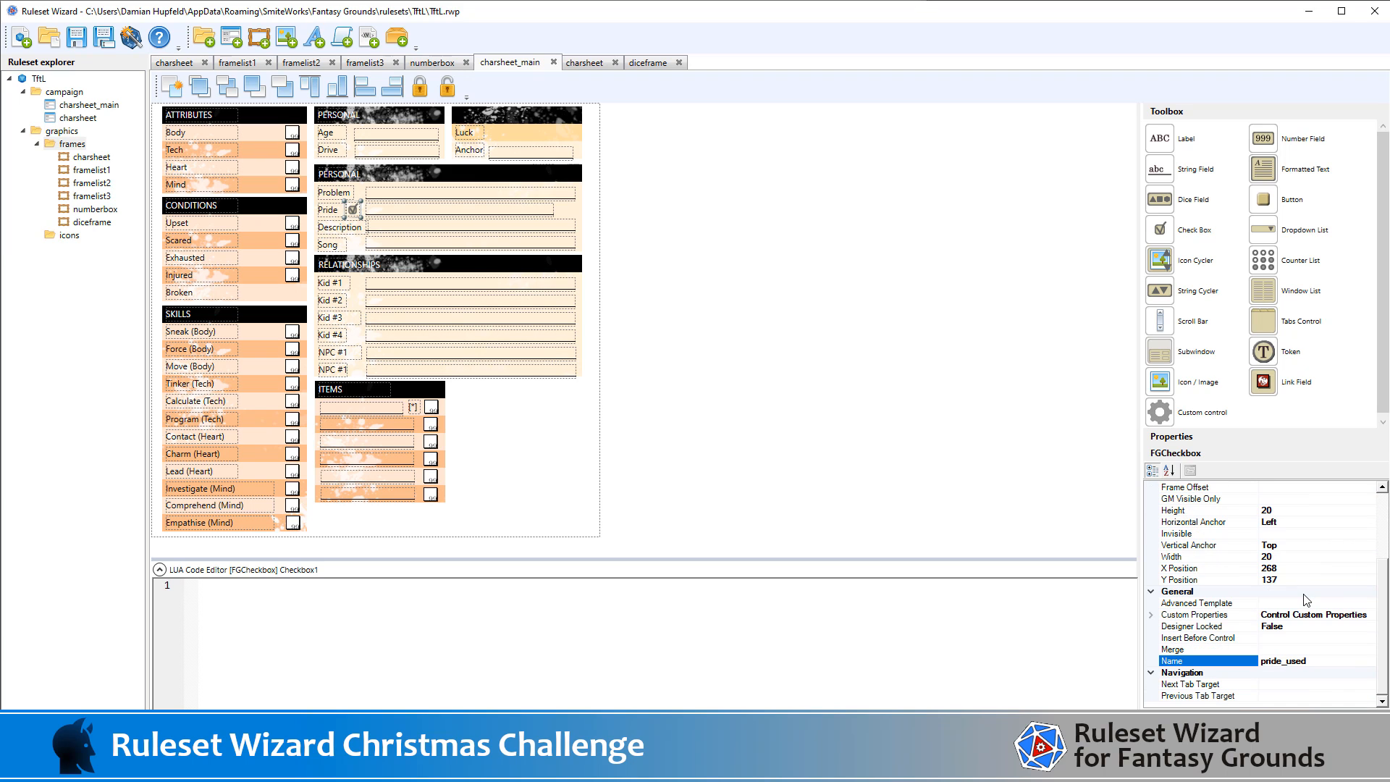
pyautogui.scroll(2, 1334, 588)
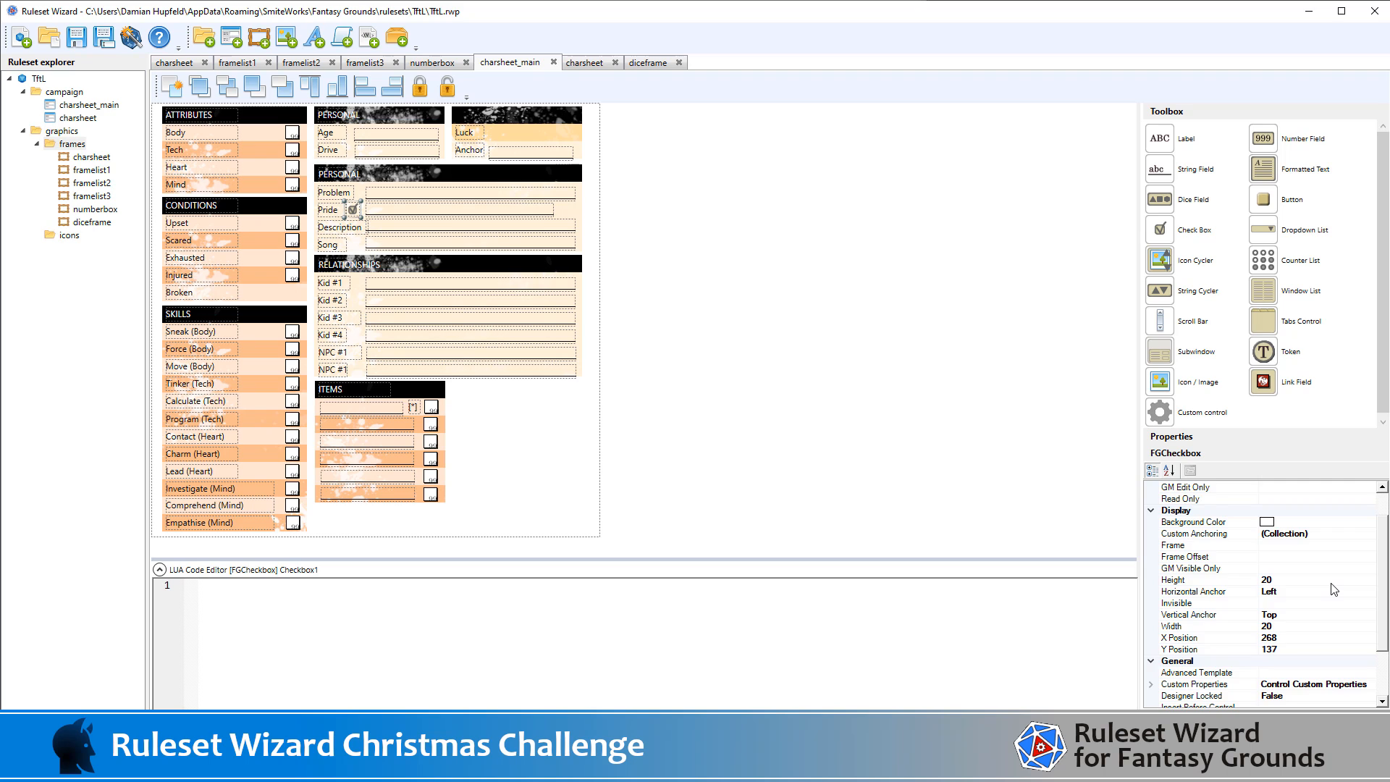
pyautogui.scroll(1, 1334, 589)
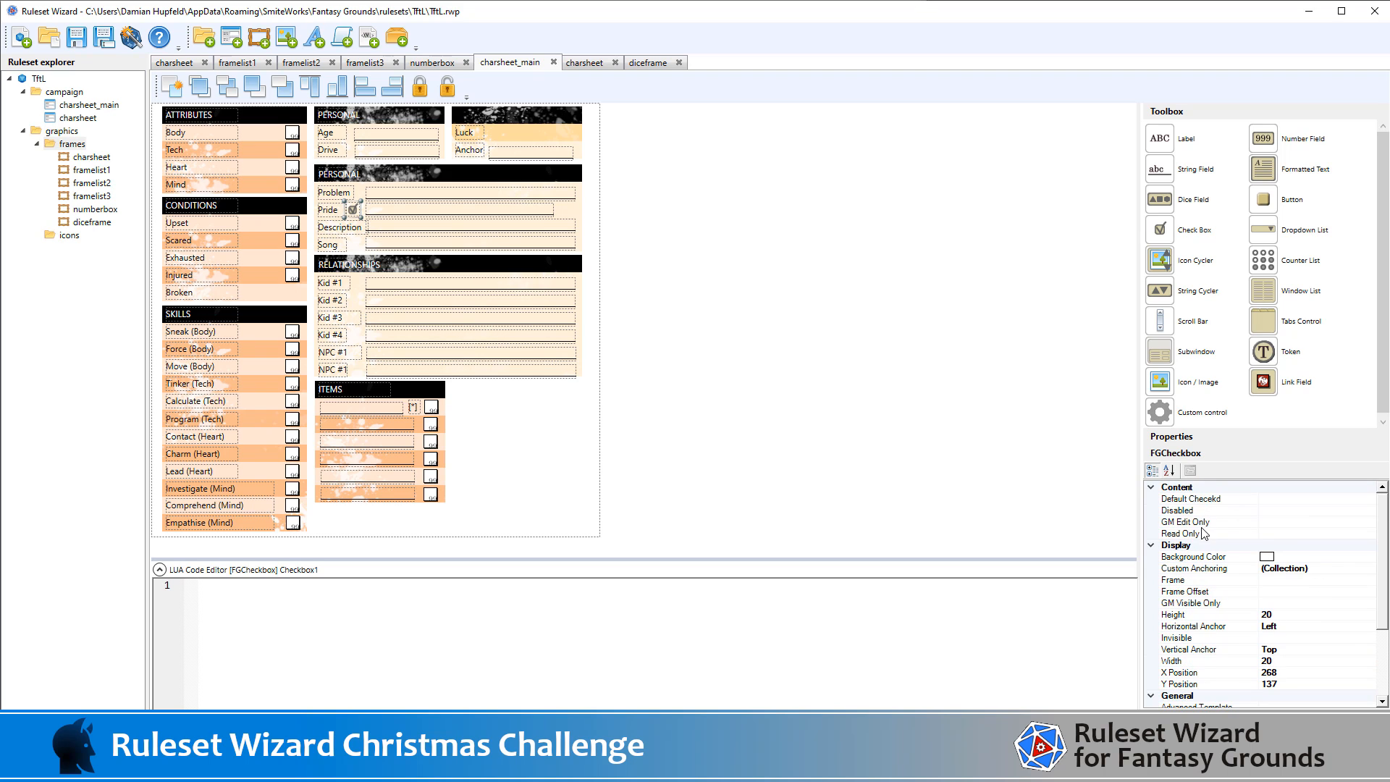
pyautogui.click(727, 299)
pyautogui.click(353, 209)
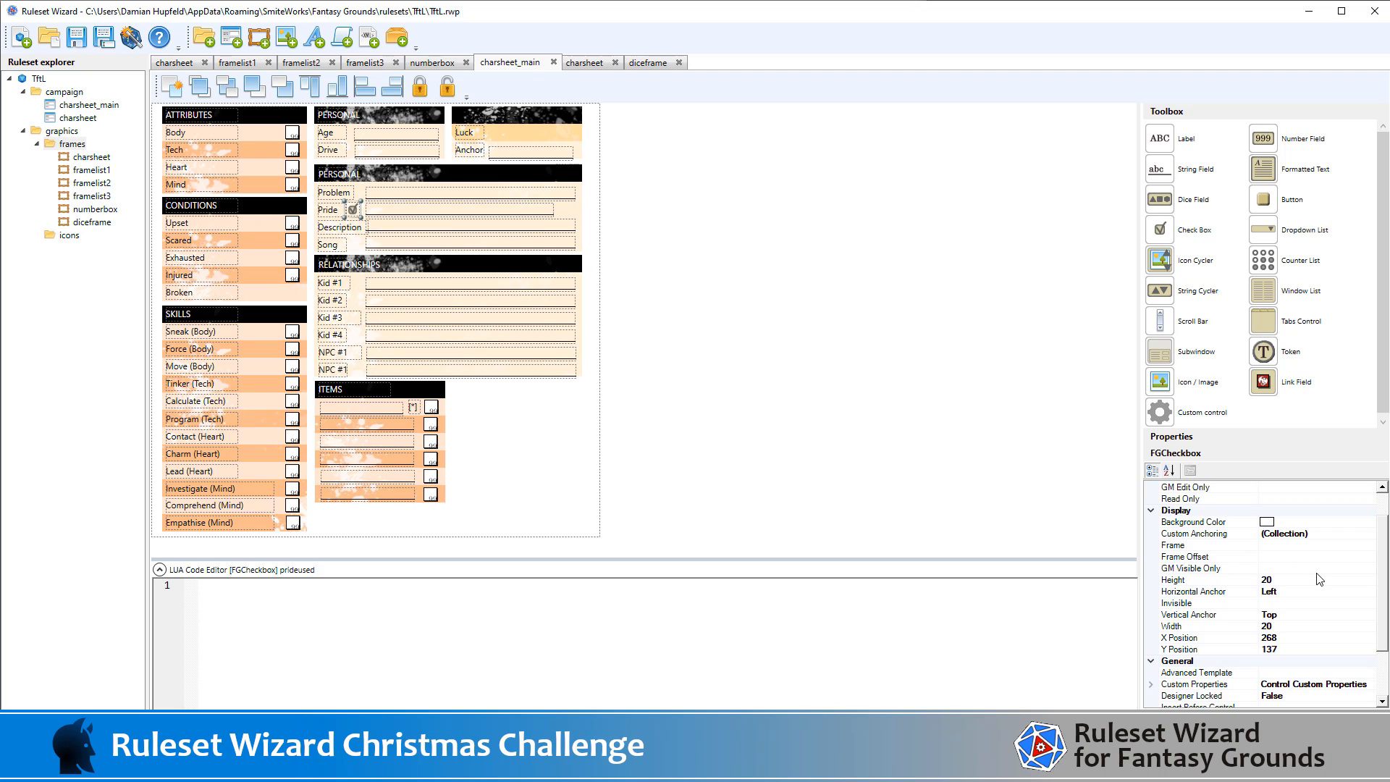
pyautogui.scroll(-2, 1317, 579)
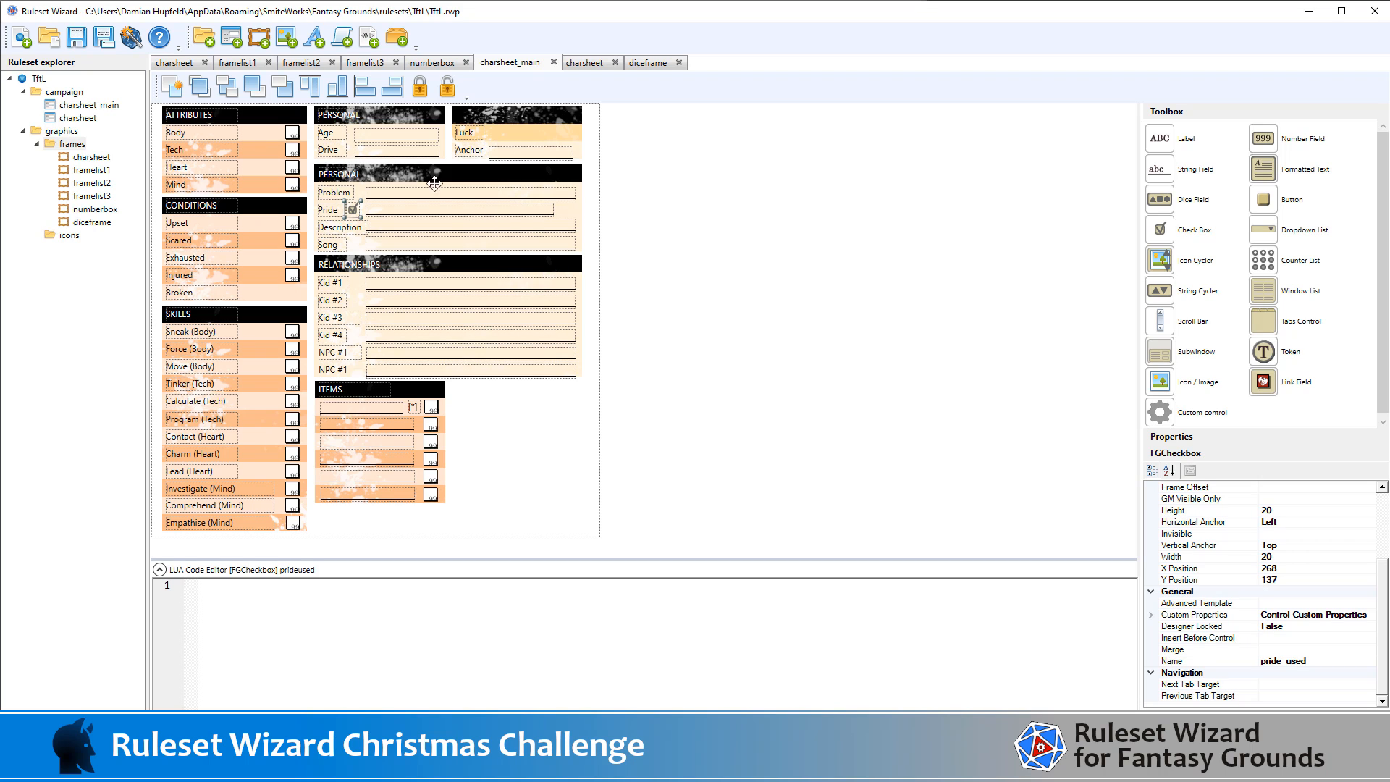
# - Compare the experience counter list's content properties in the charsheet window with those of the Pride check box in charsheet_main
pyautogui.click(583, 64)
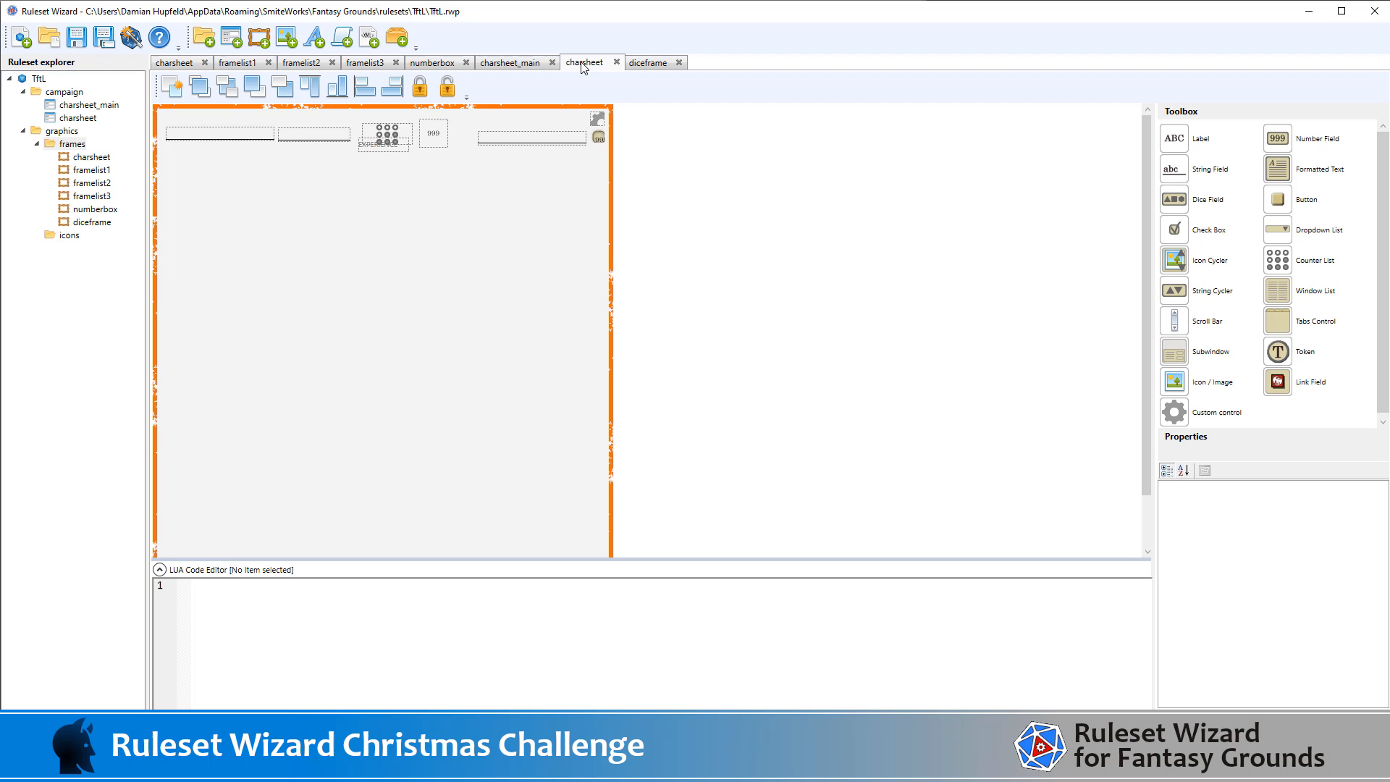
pyautogui.click(378, 131)
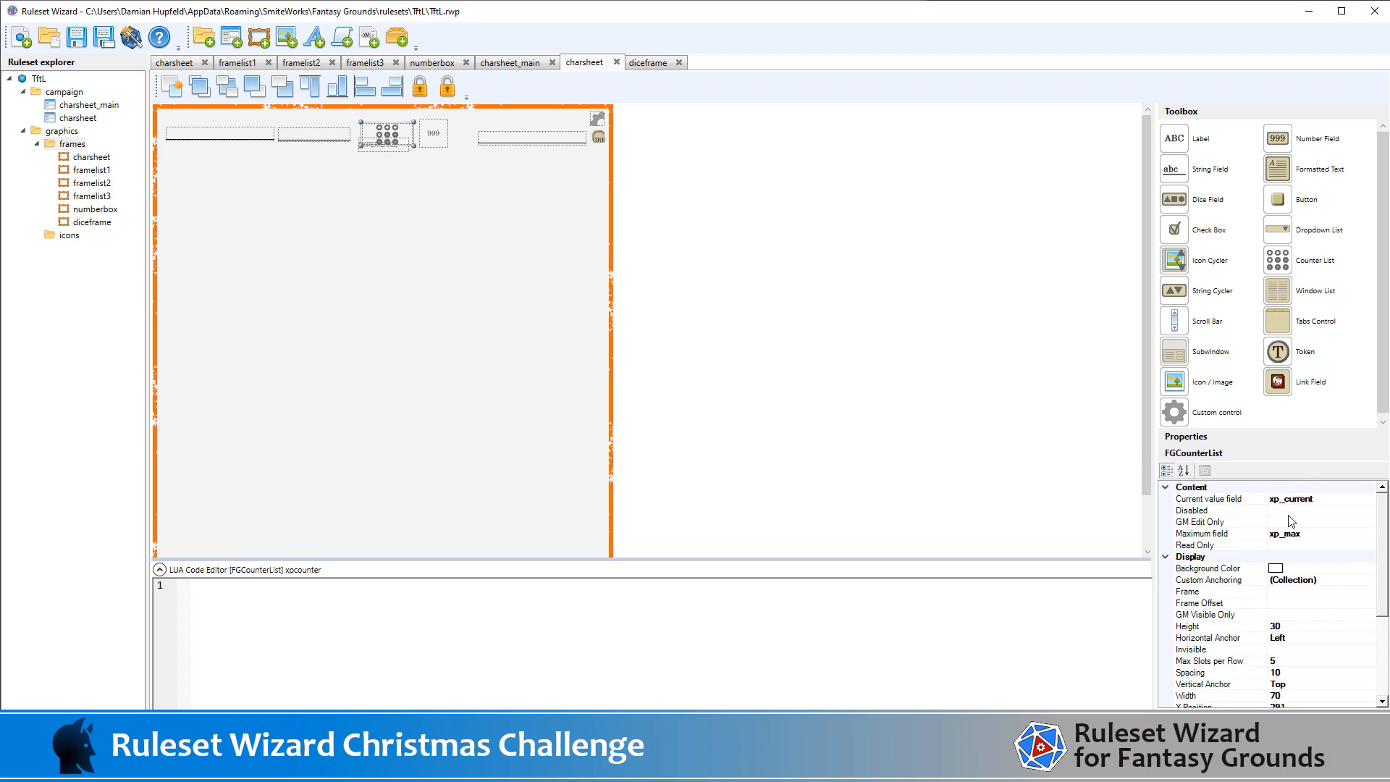
pyautogui.click(510, 62)
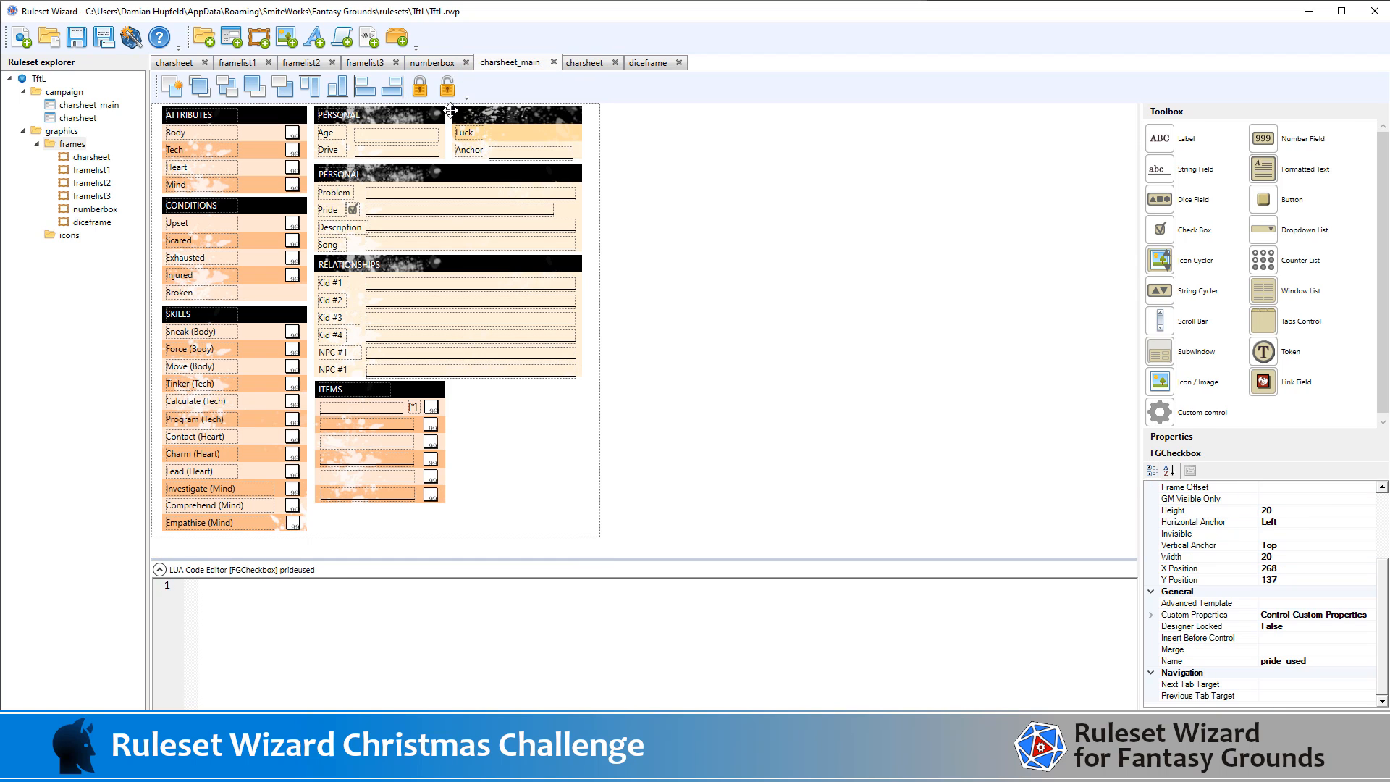
pyautogui.click(624, 213)
pyautogui.click(353, 208)
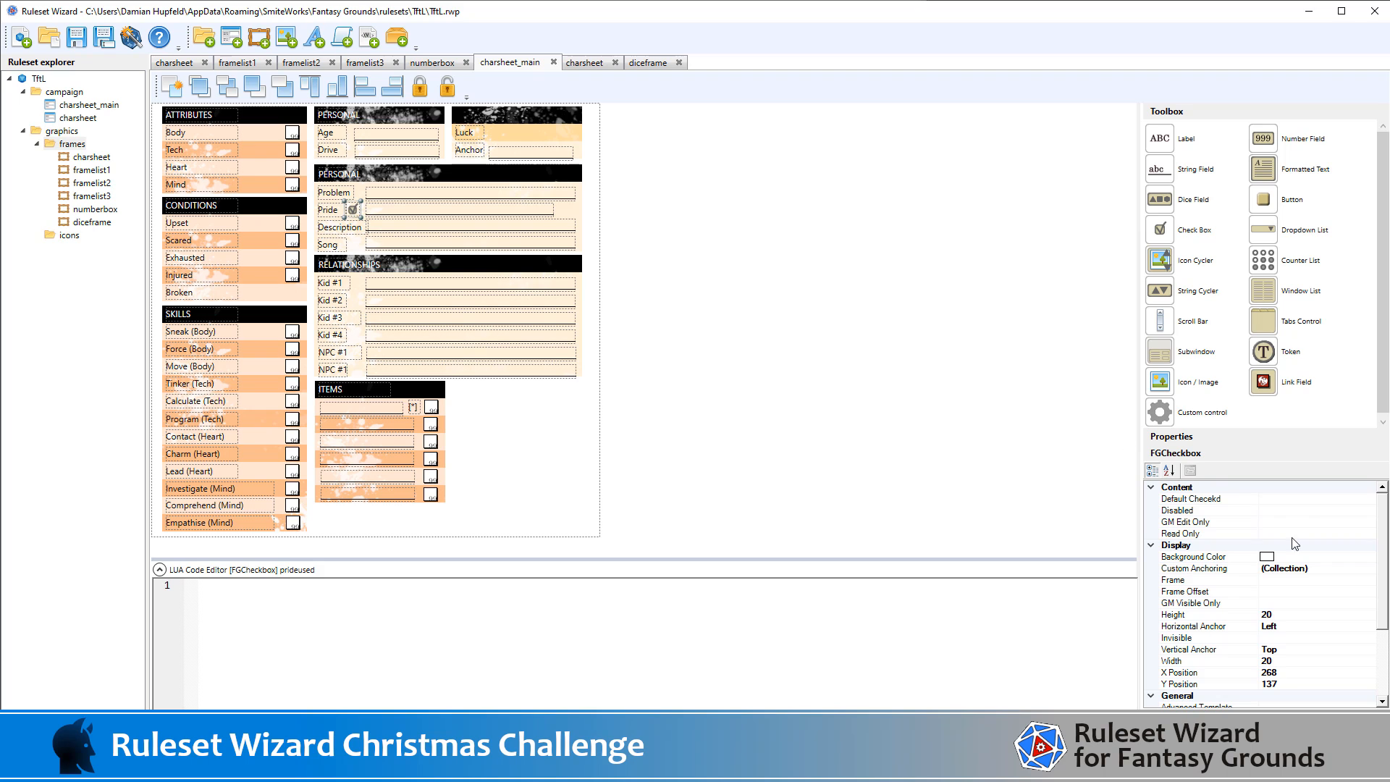
pyautogui.click(1151, 487)
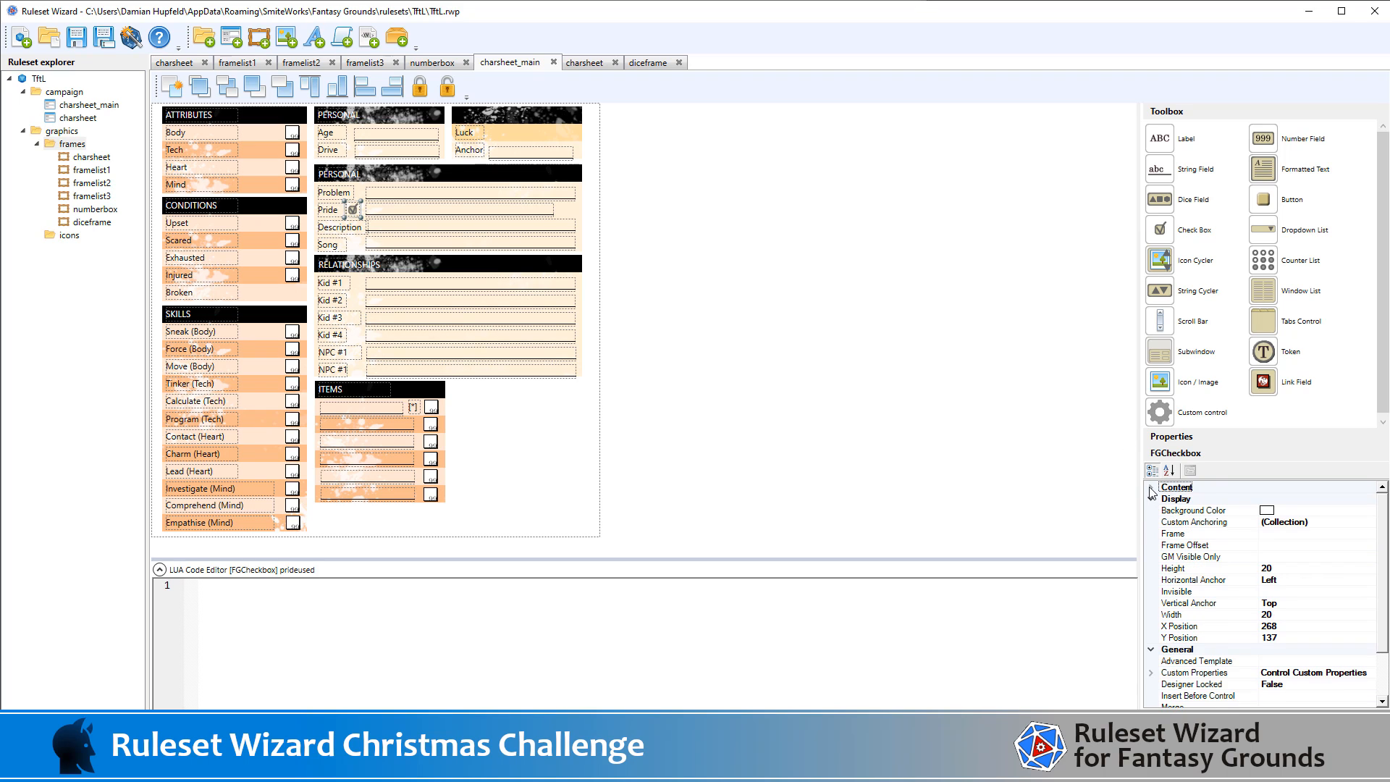
pyautogui.click(1150, 487)
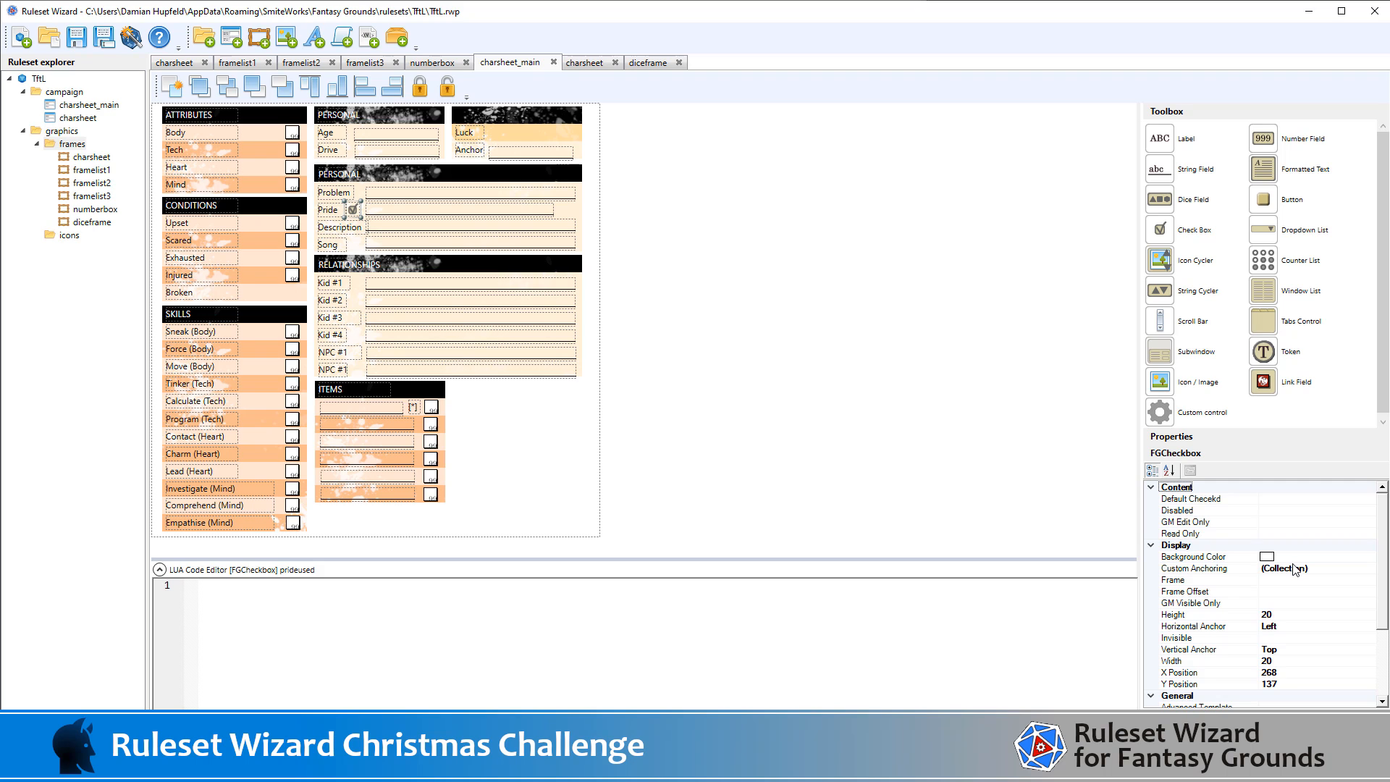
pyautogui.click(755, 318)
pyautogui.click(353, 209)
pyautogui.click(756, 247)
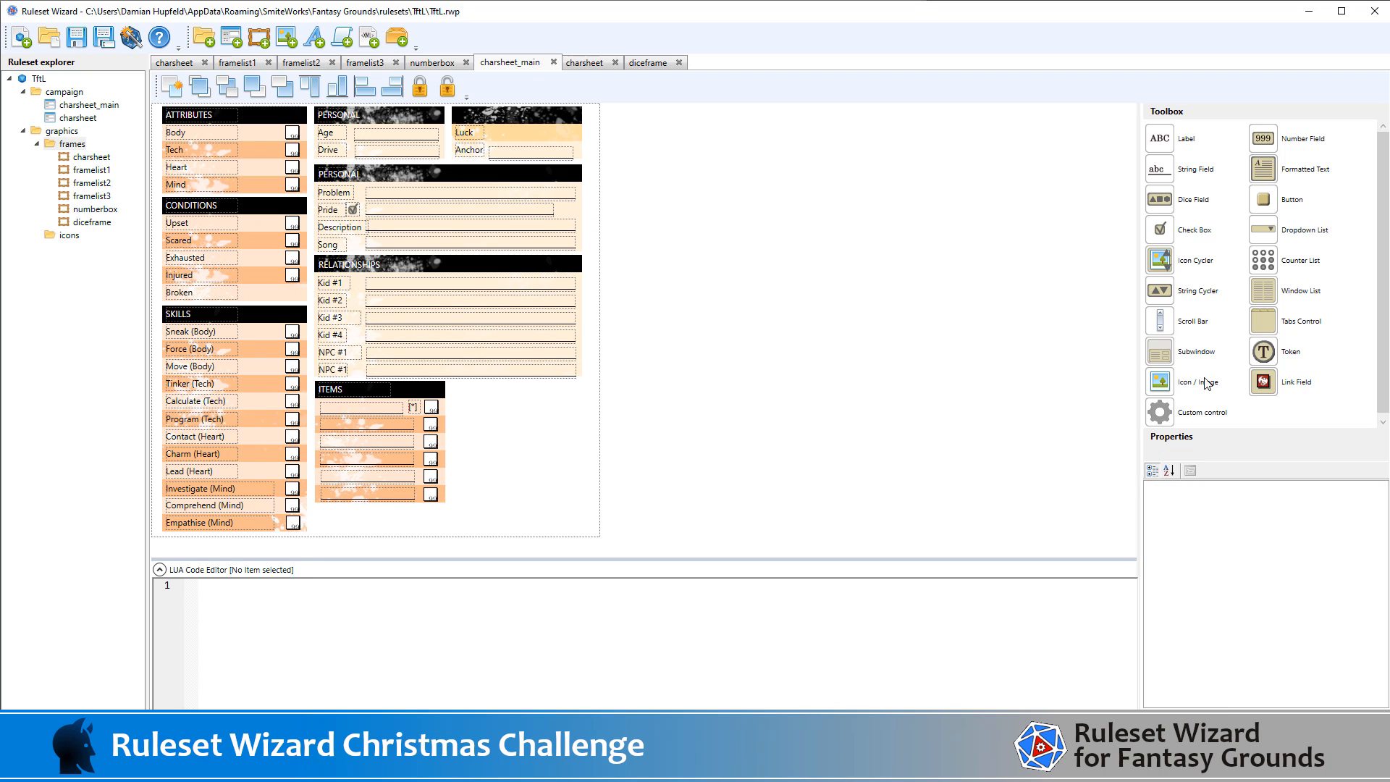
# - Add a button at the end of the Pride row and set its height and width to 20
pyautogui.click(1239, 389)
pyautogui.moveTo(1264, 200); pyautogui.dragTo(563, 218)
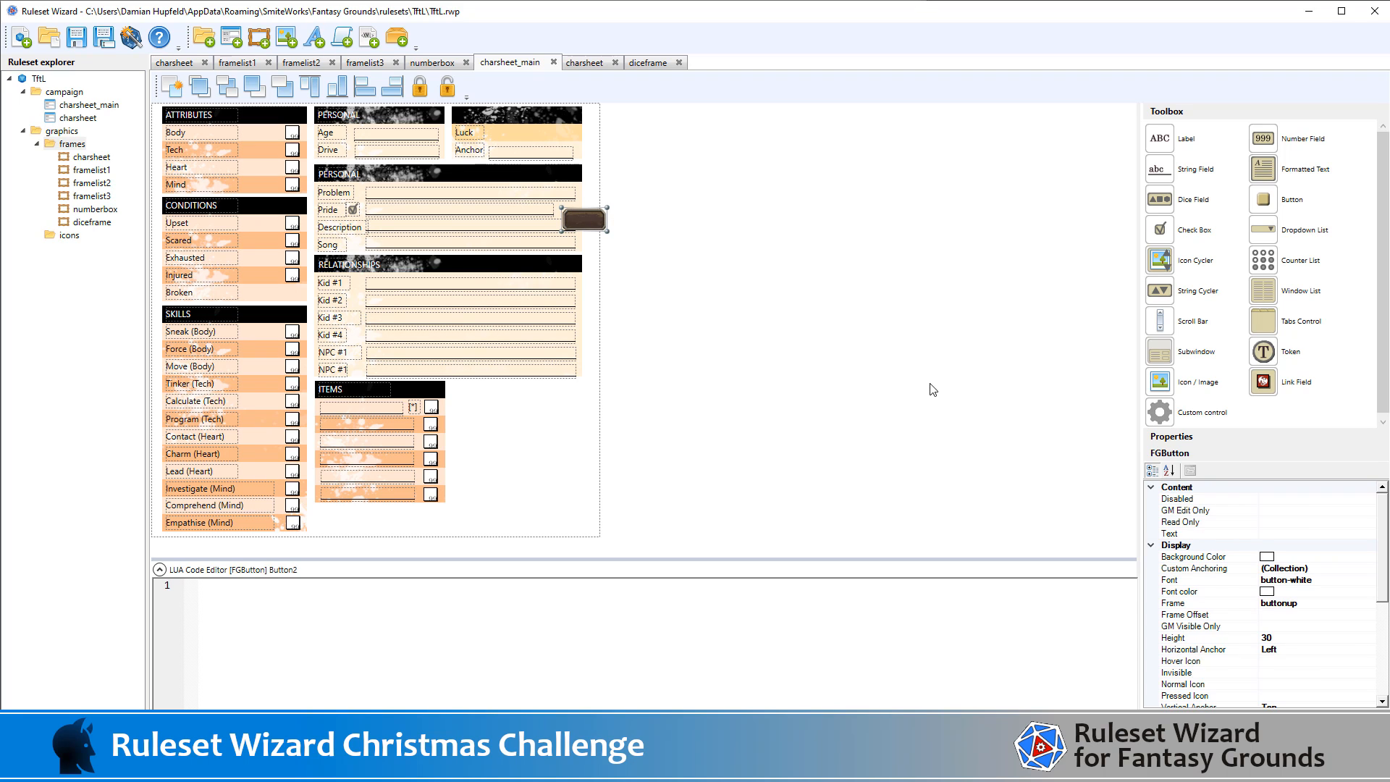
pyautogui.click(1296, 636)
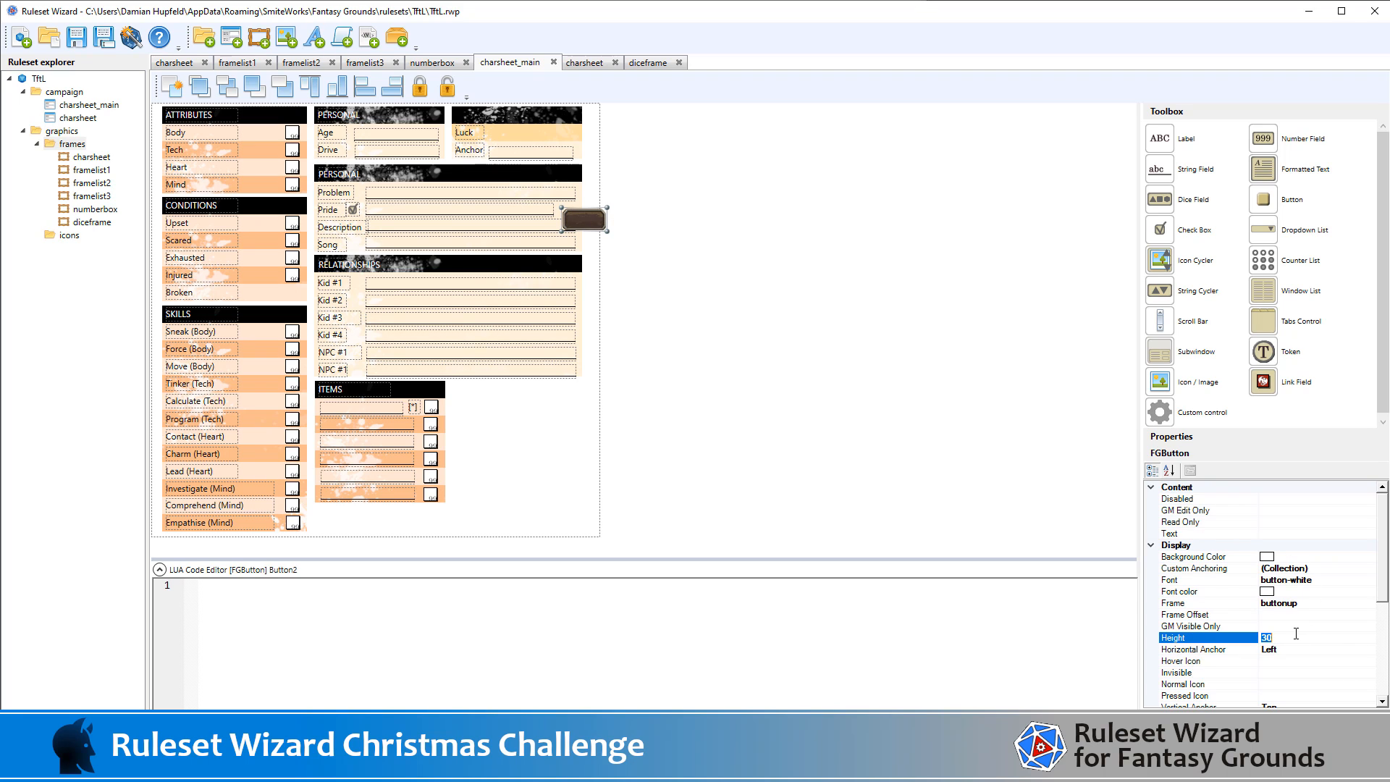
pyautogui.write('20')
pyautogui.scroll(-1, 1303, 650)
pyautogui.click(1297, 684)
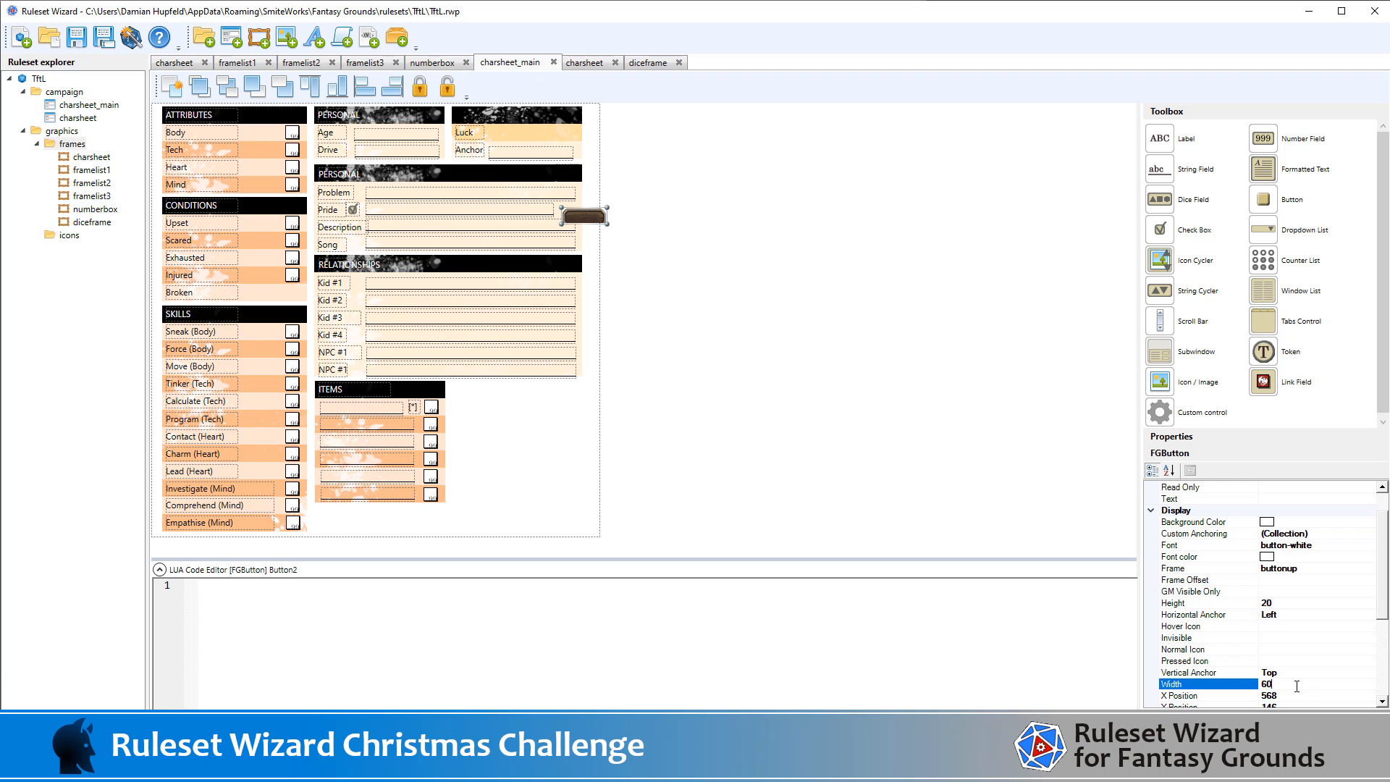
pyautogui.press('BackSpace')
pyautogui.press('BackSpace')
pyautogui.write('20')
# - Check the available frame options for the new Pride row button
pyautogui.click(1288, 569)
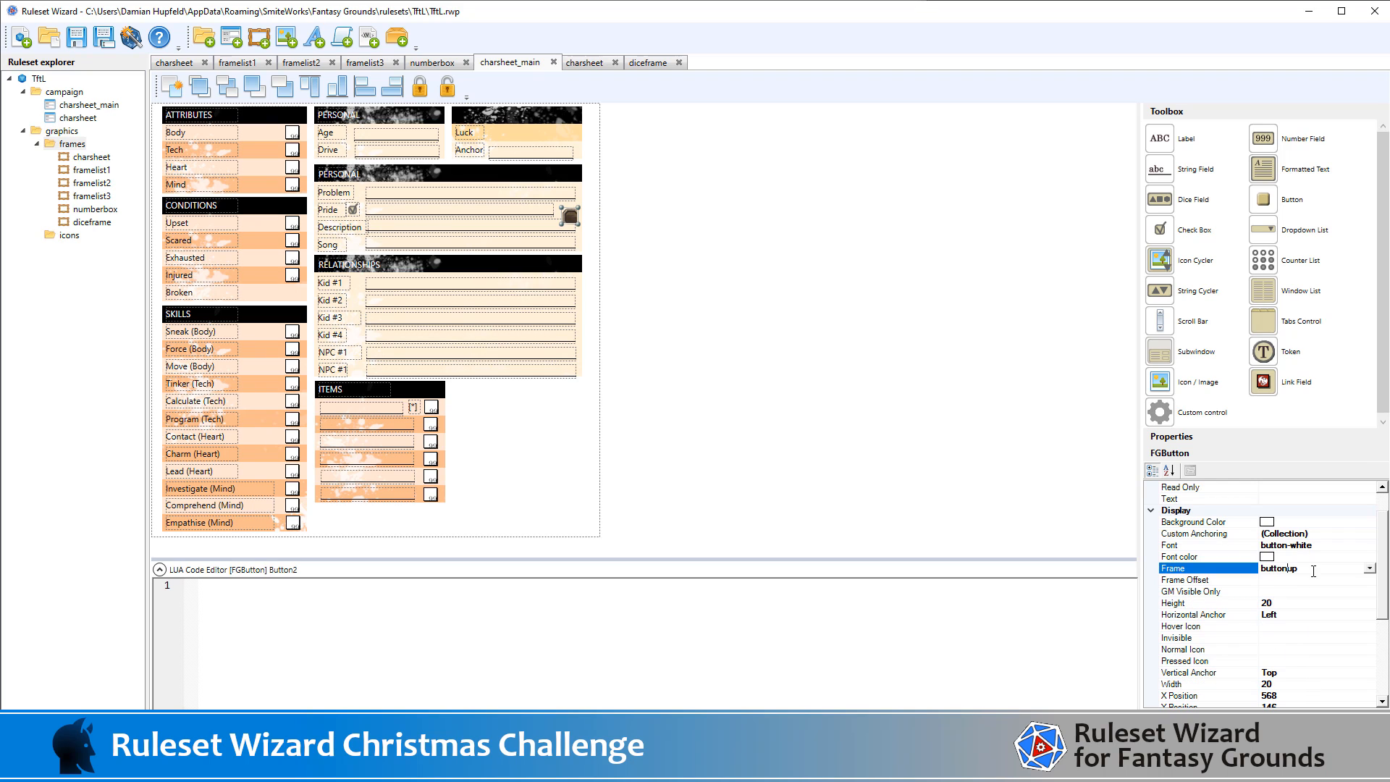
pyautogui.click(1369, 569)
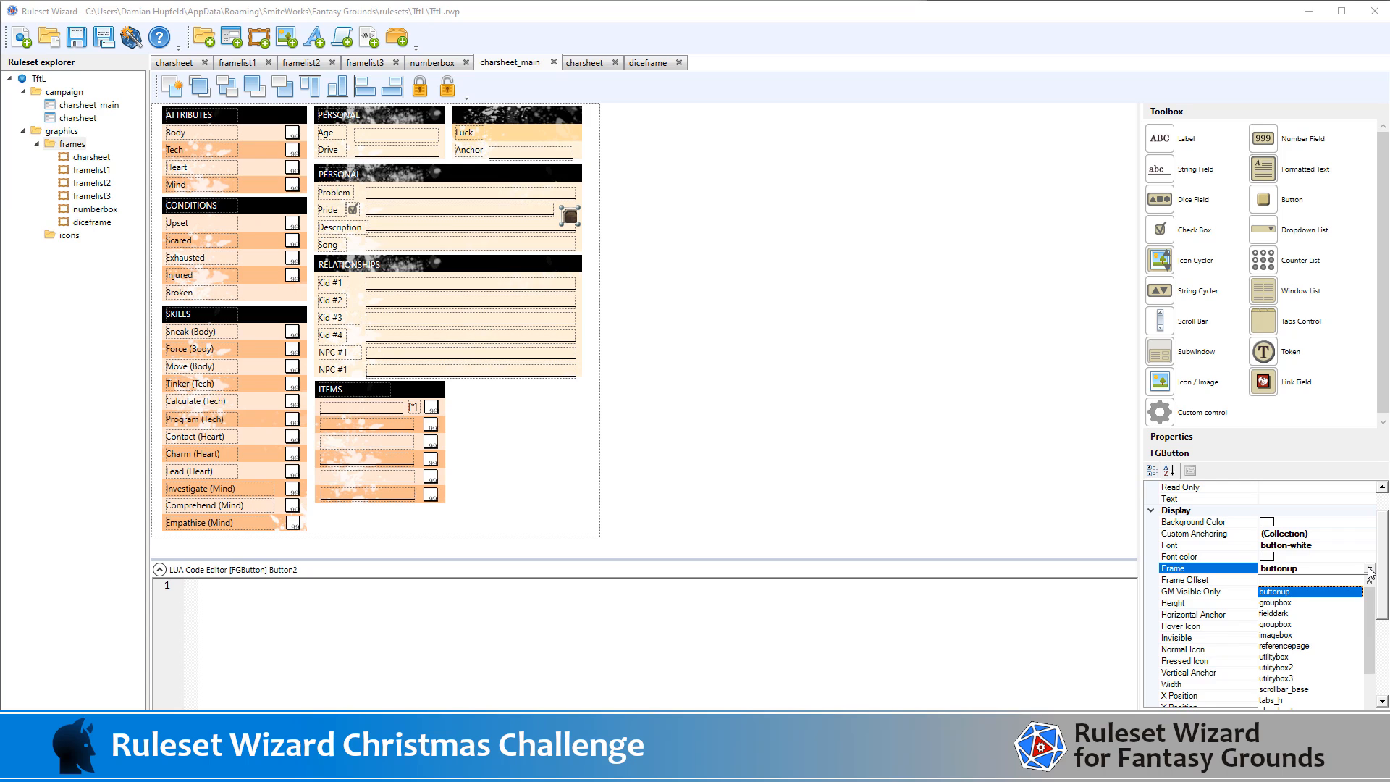
pyautogui.click(1316, 569)
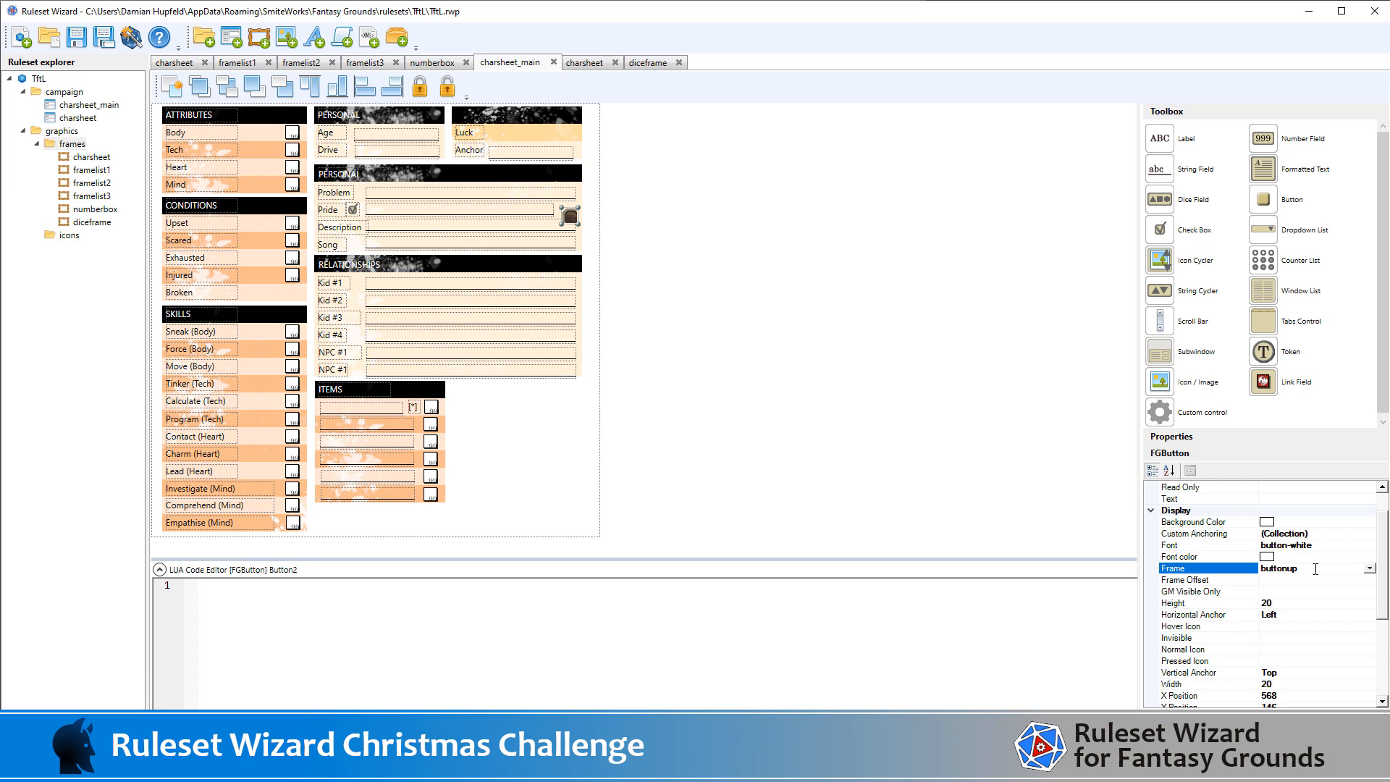
# - Switch to GIMP and undo the scaling of the dice image
pyautogui.hotkey('alt', 'Tab')
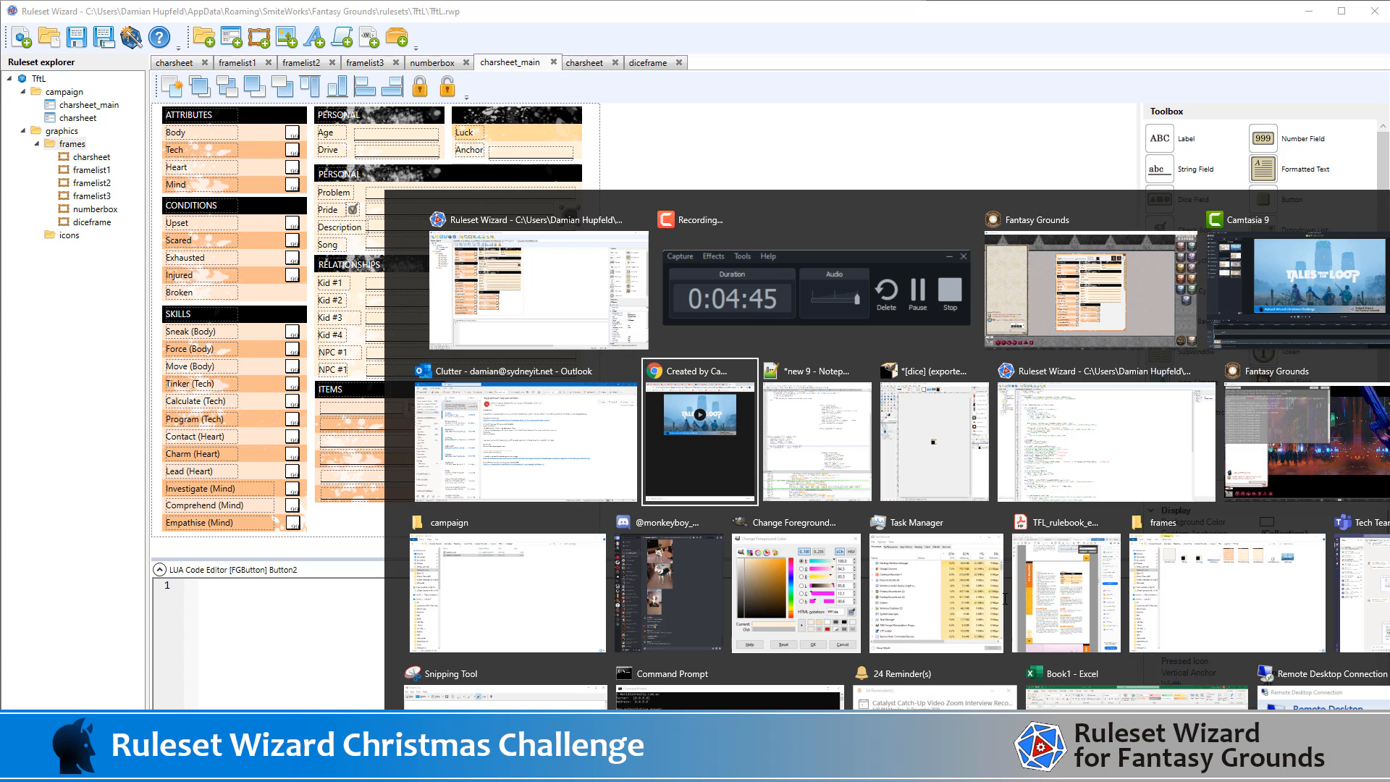
pyautogui.click(944, 509)
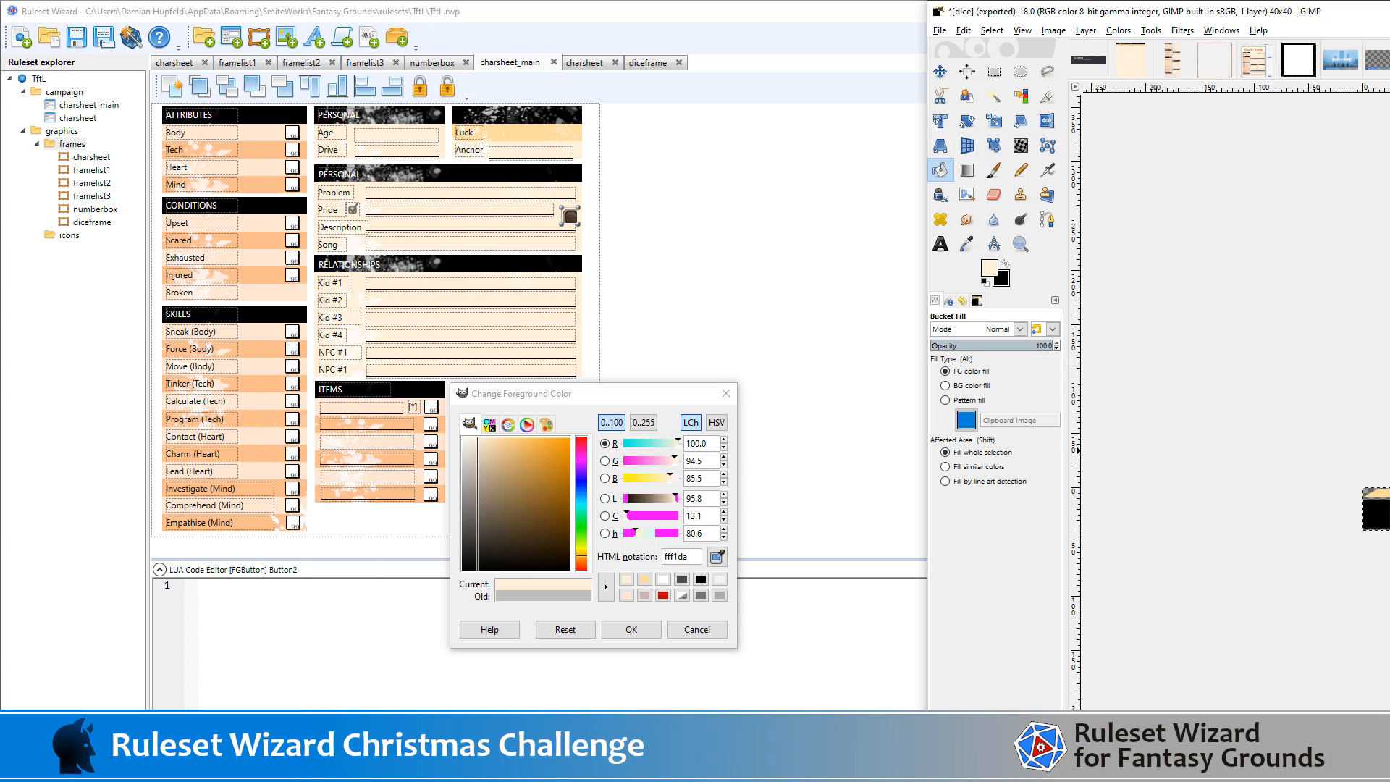
pyautogui.hotkey('ctrl', 'z')
pyautogui.scroll(-4, 1235, 358)
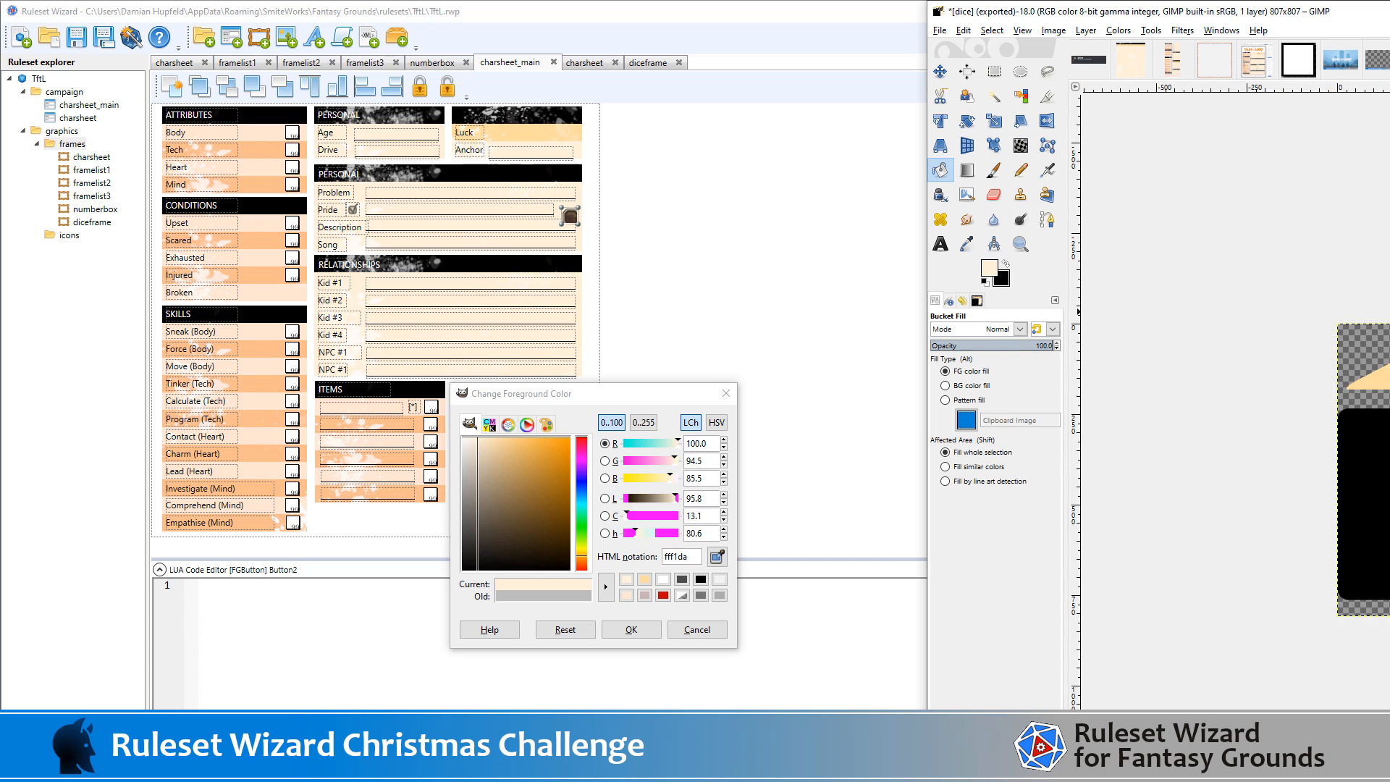
# - Undo the last layer change on the dice image and swap the colours so black becomes the foreground
pyautogui.hotkey('ctrl', 'z')
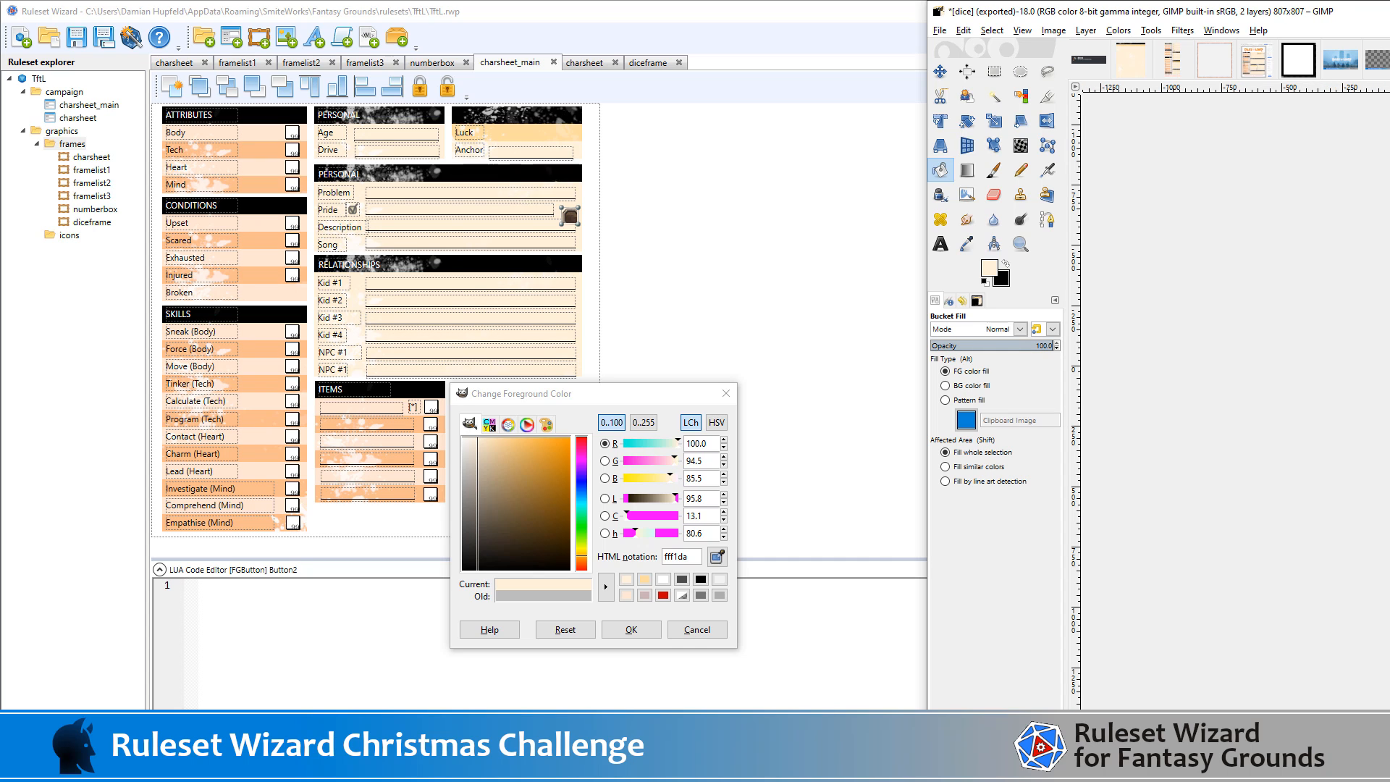
pyautogui.click(994, 96)
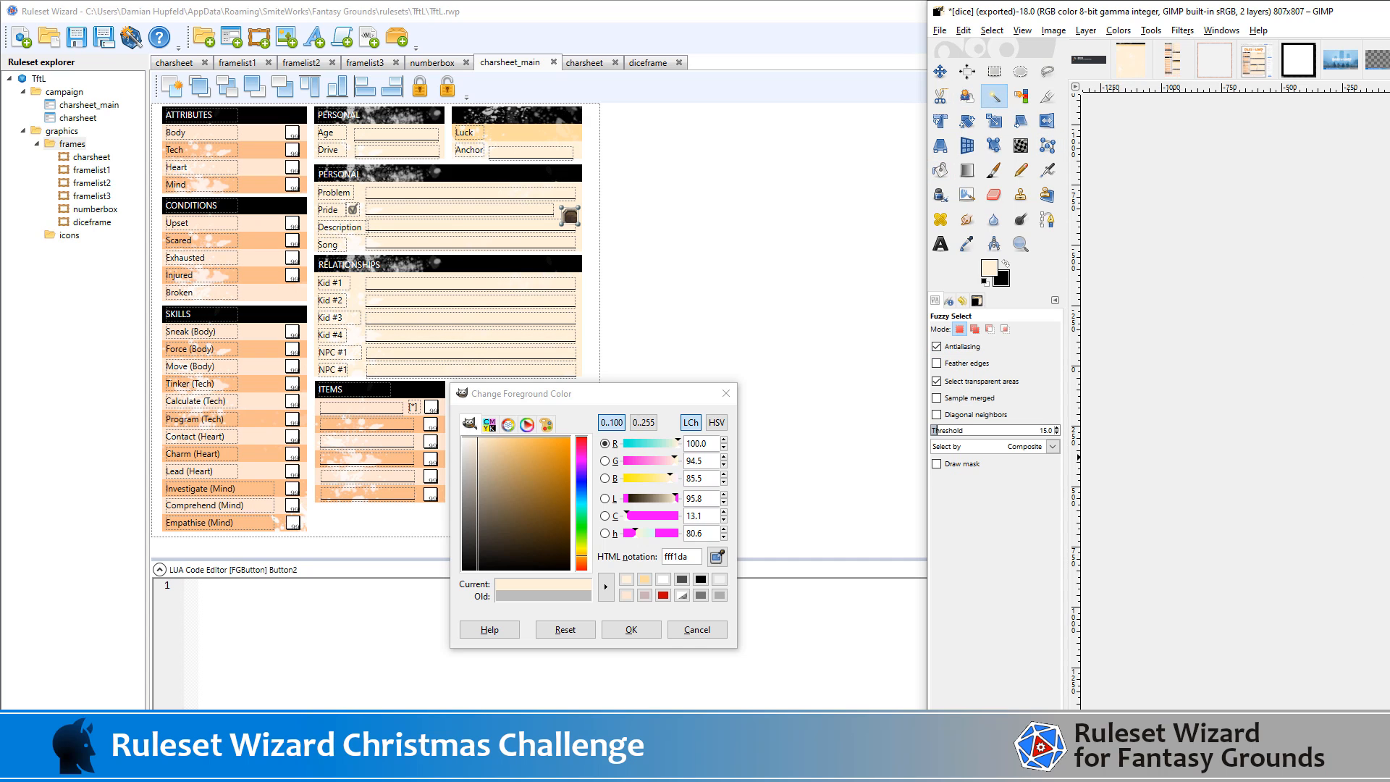
pyautogui.click(943, 173)
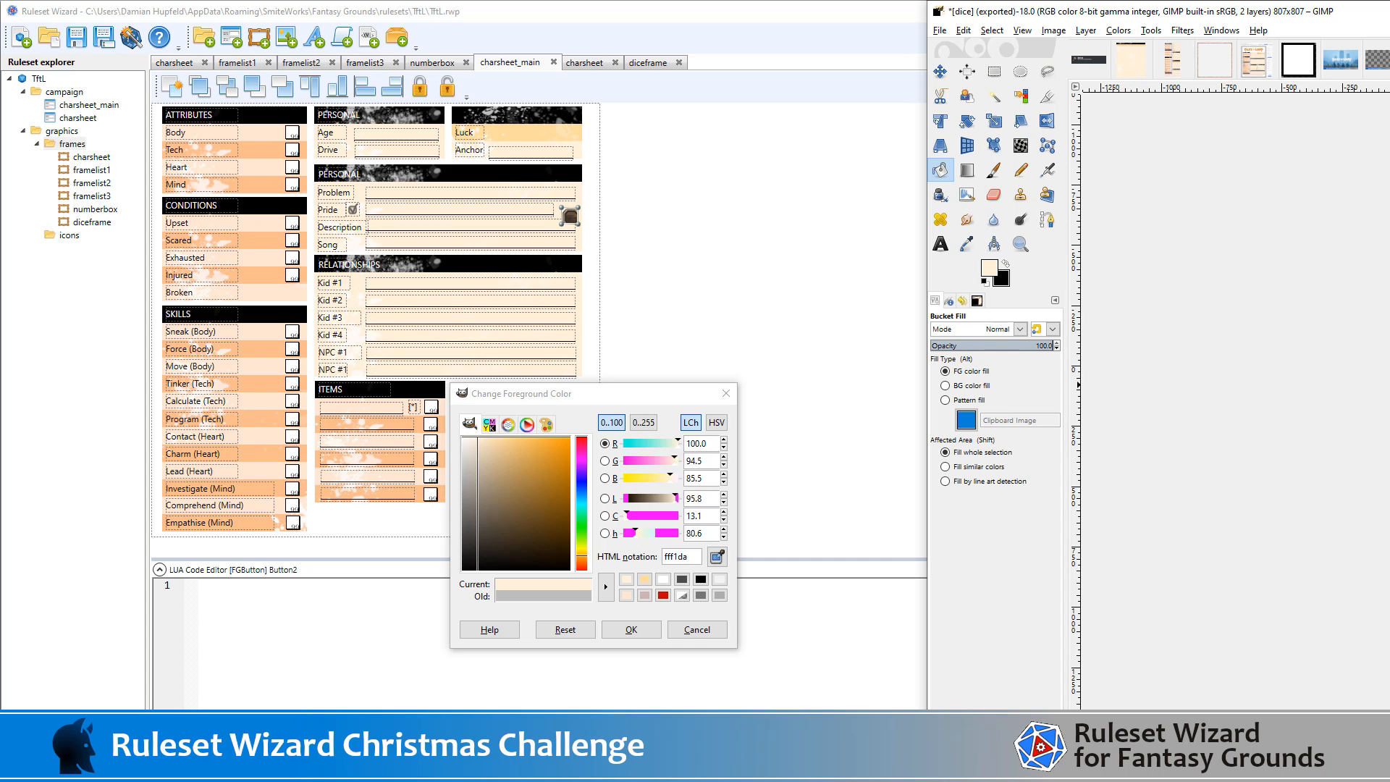
pyautogui.click(1011, 265)
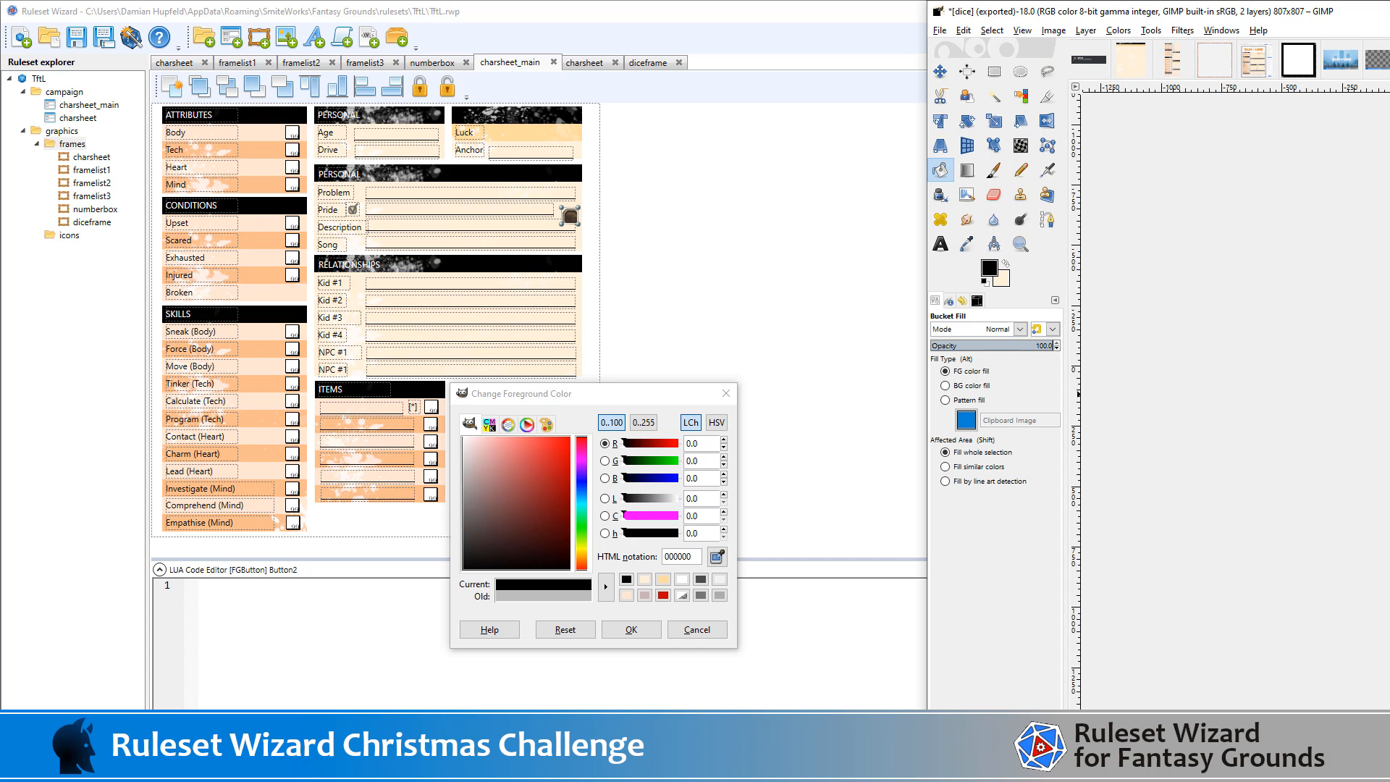
pyautogui.scroll(-7, 1235, 385)
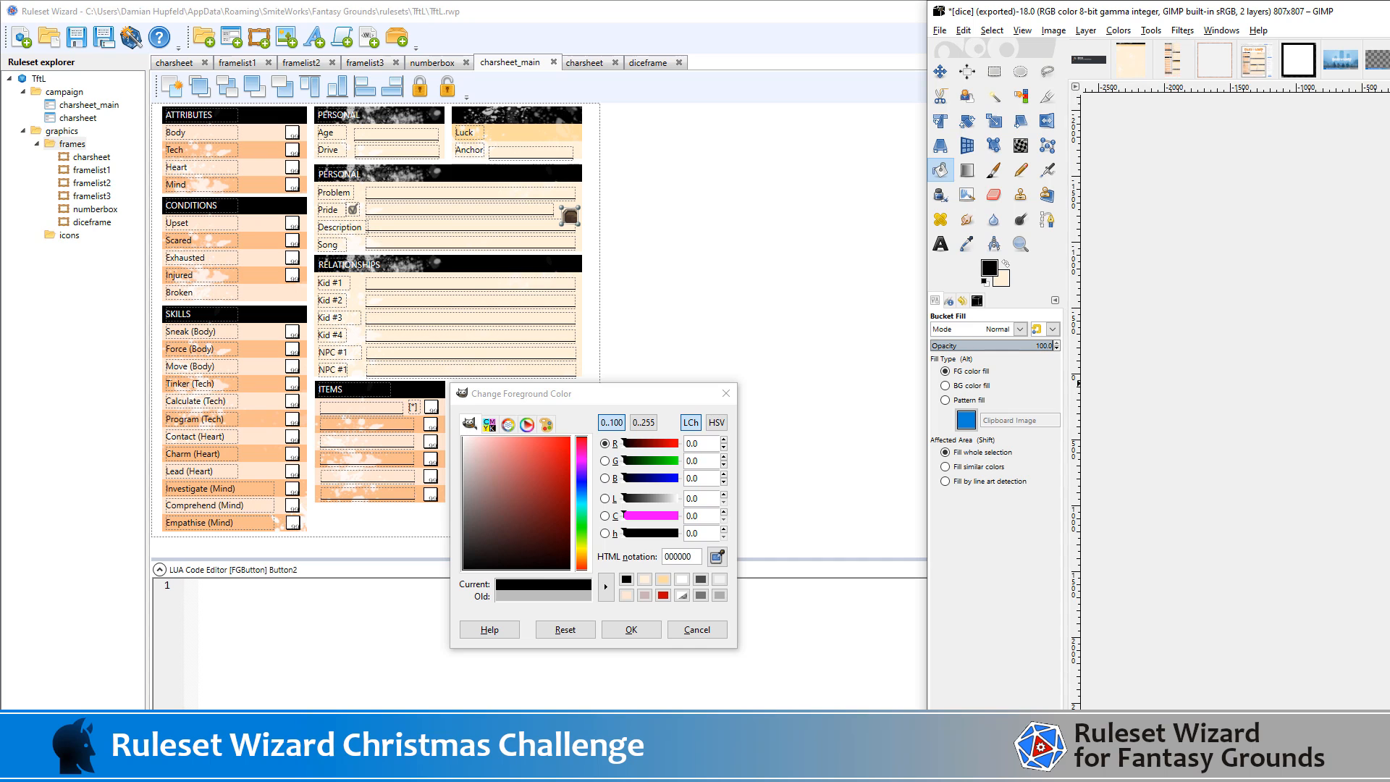
pyautogui.scroll(3, 1289, 475)
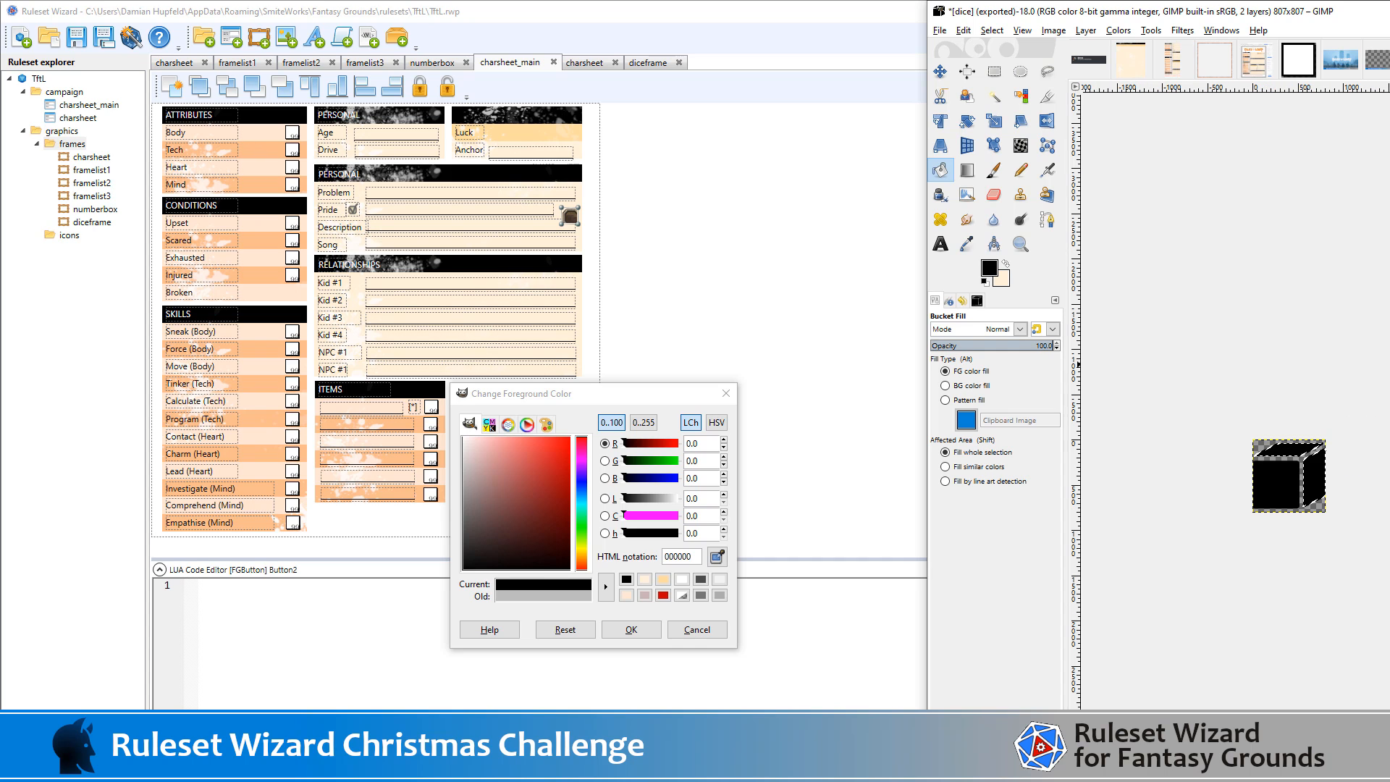
# - Scale the dice image to 20 × 20 pixels
pyautogui.click(1053, 31)
pyautogui.click(1083, 188)
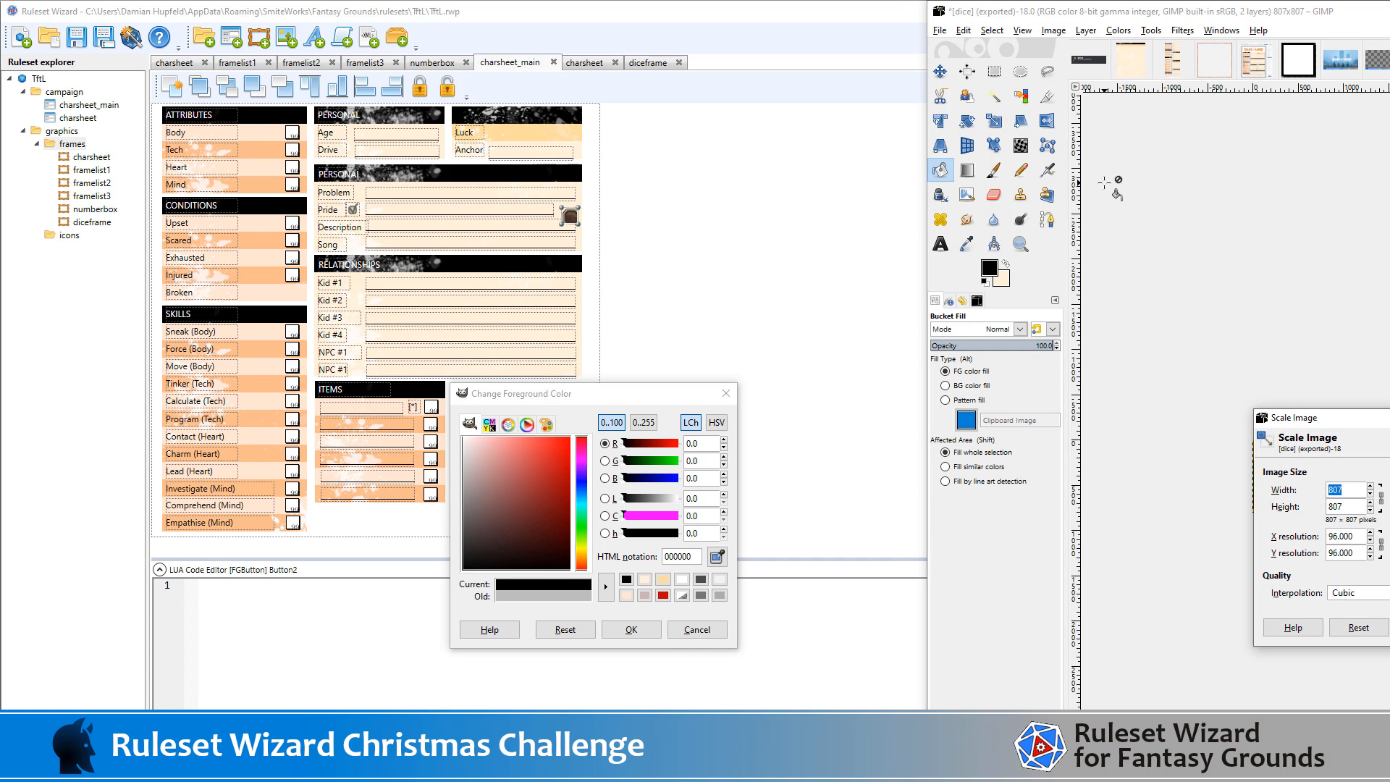
pyautogui.write('20')
pyautogui.press('Tab')
pyautogui.press('Return')
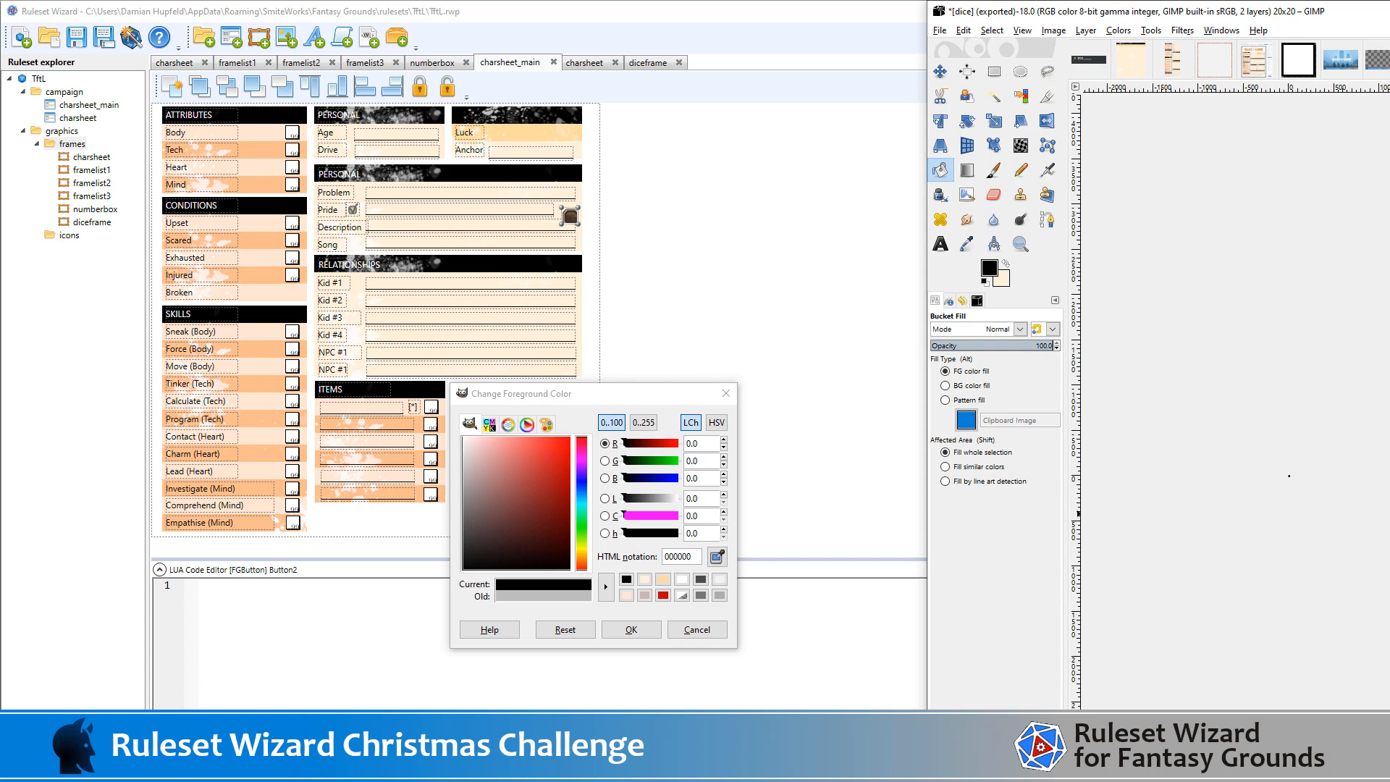
pyautogui.press('1')
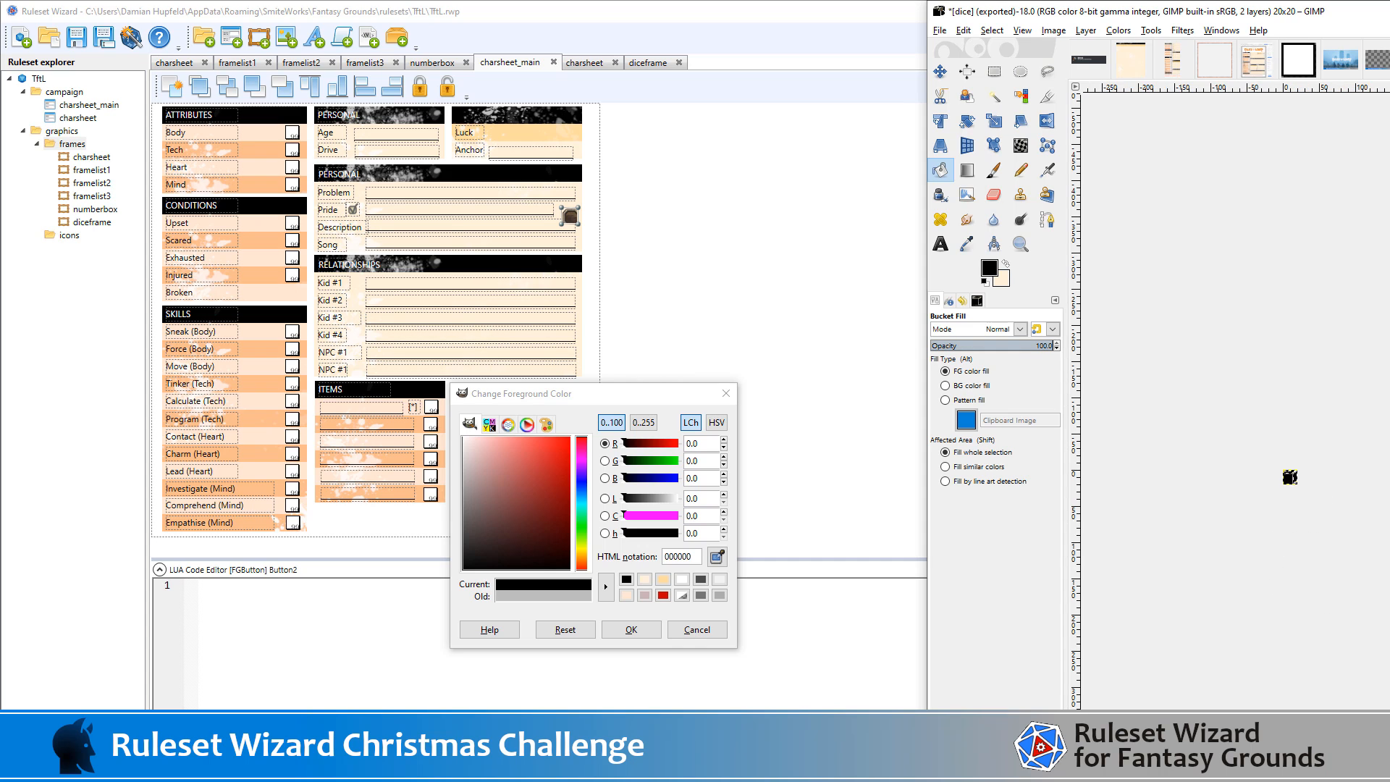
# - Export the scaled dice image as icon_dice.png into the TftL ruleset's graphics/frames folder
pyautogui.click(940, 32)
pyautogui.click(965, 220)
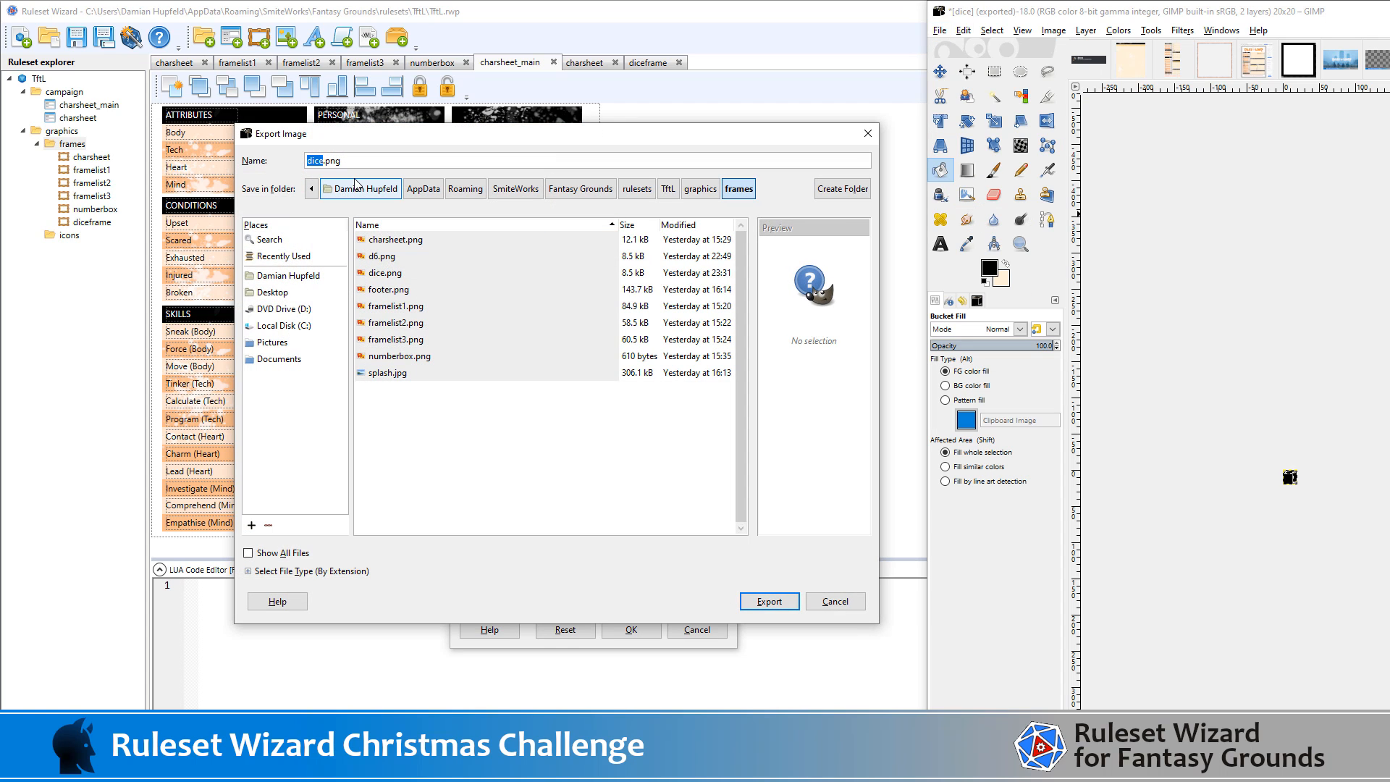
pyautogui.write('icon_dice')
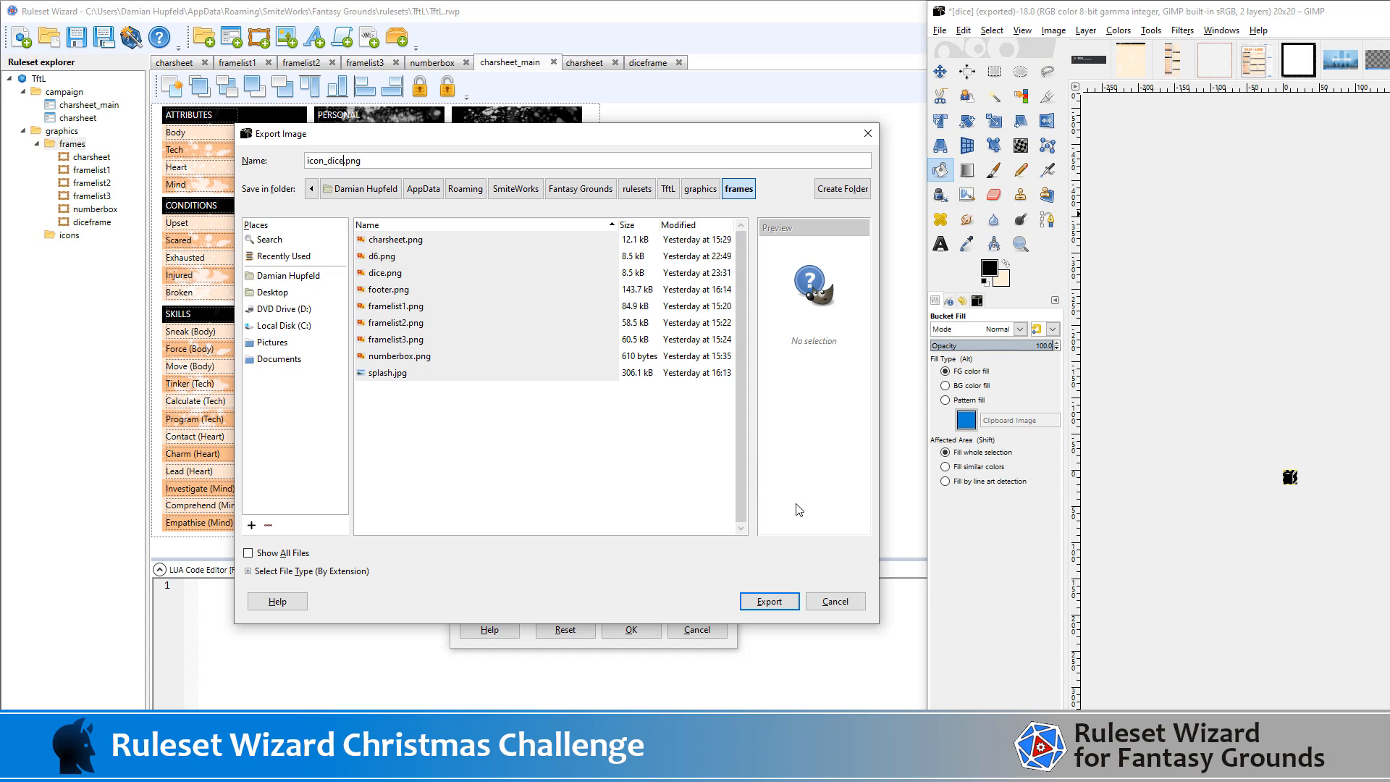
pyautogui.click(770, 603)
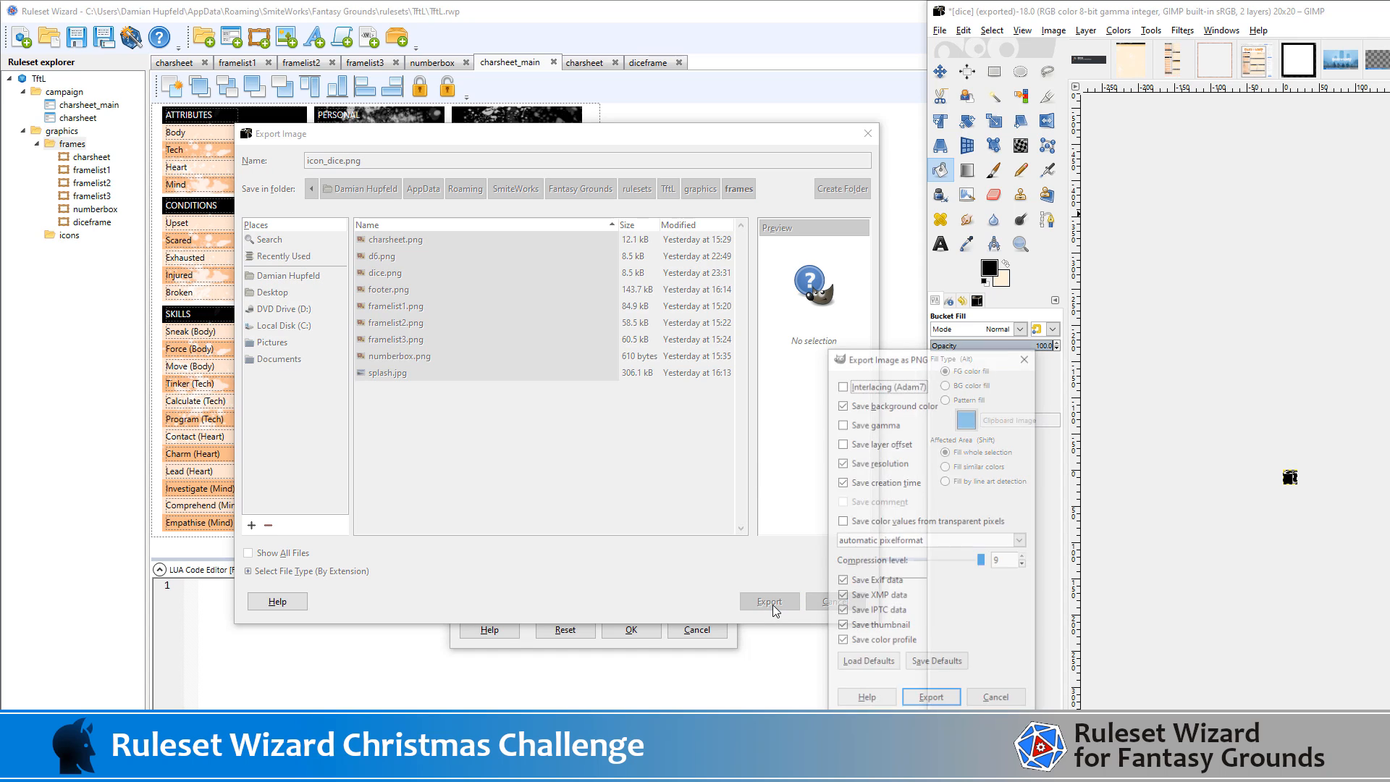
pyautogui.click(932, 701)
# - Switch to Ruleset Wizard and add a new icon named icon_dice under the icons folder
pyautogui.click(69, 236)
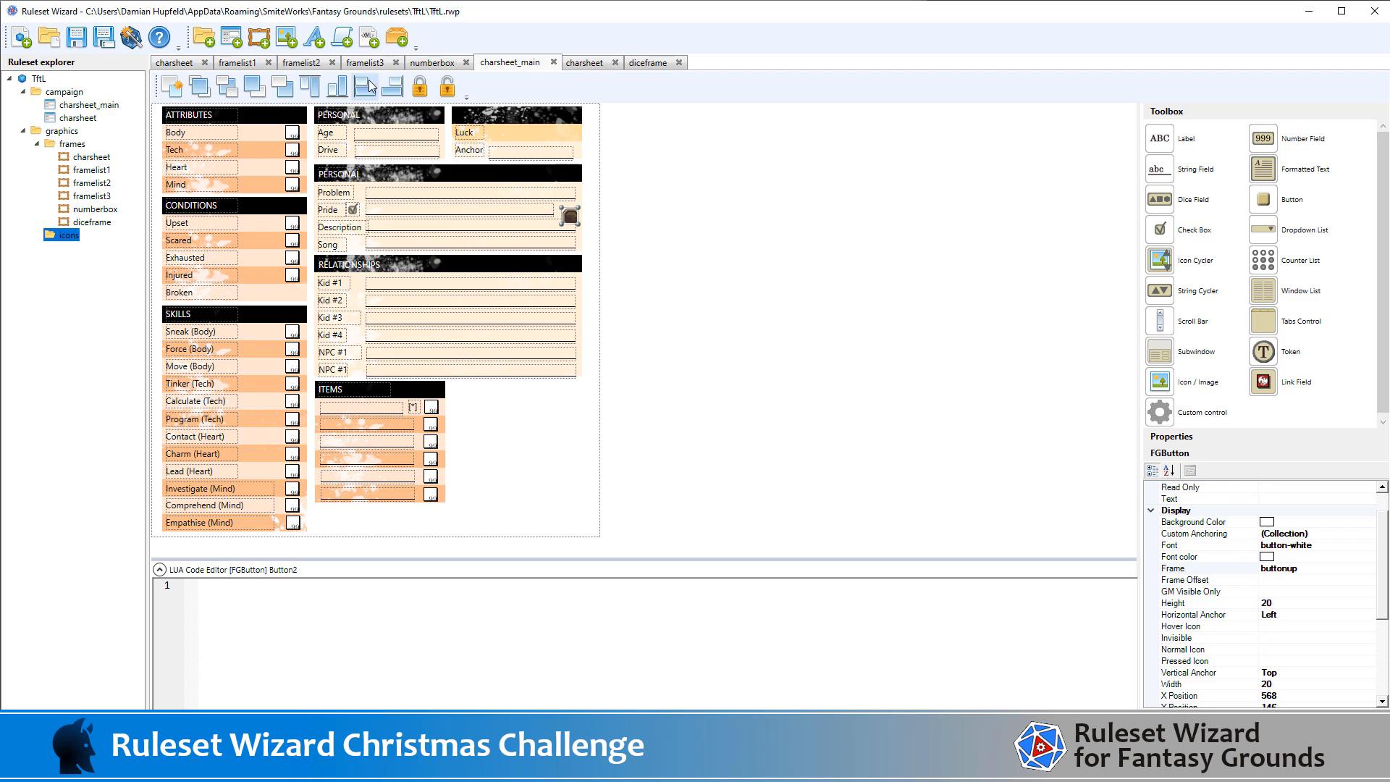
pyautogui.click(287, 39)
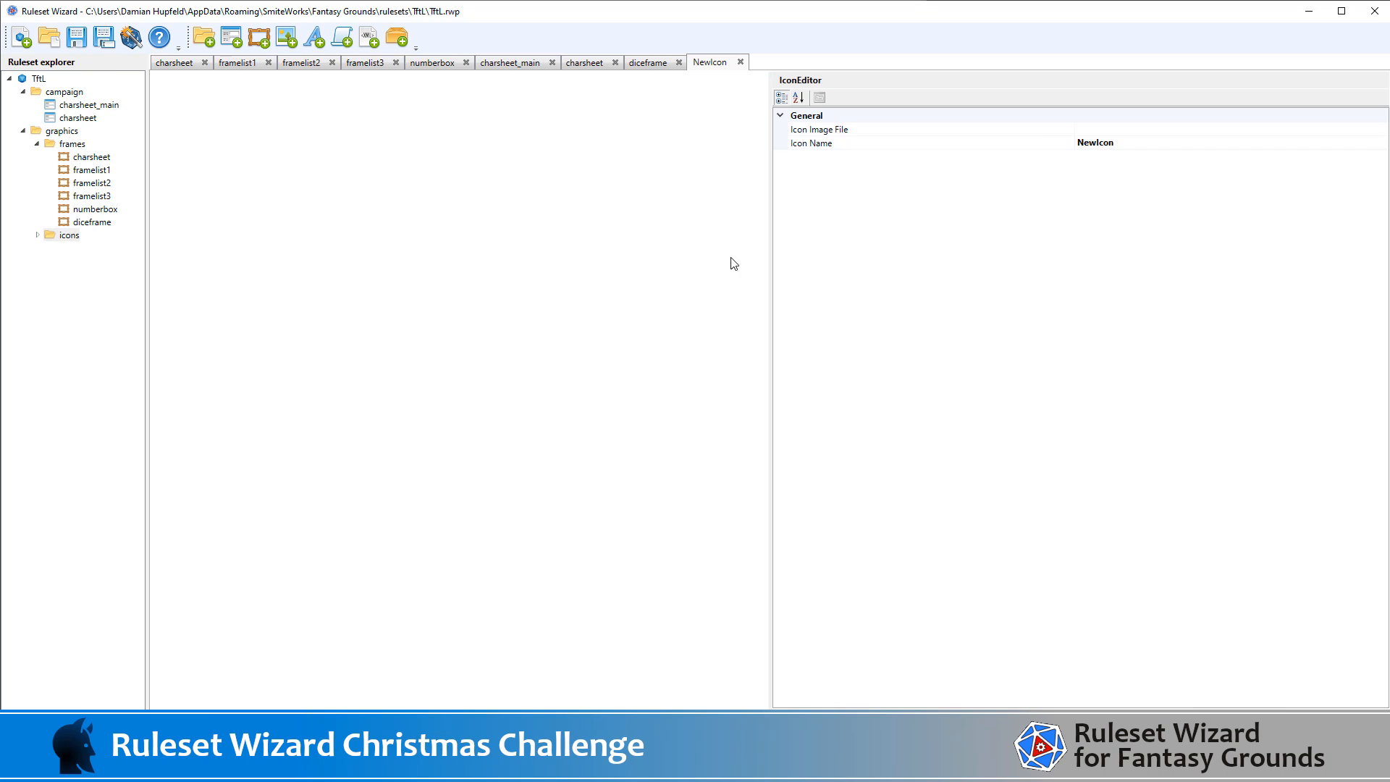
pyautogui.click(1151, 143)
pyautogui.doubleClick(1151, 142)
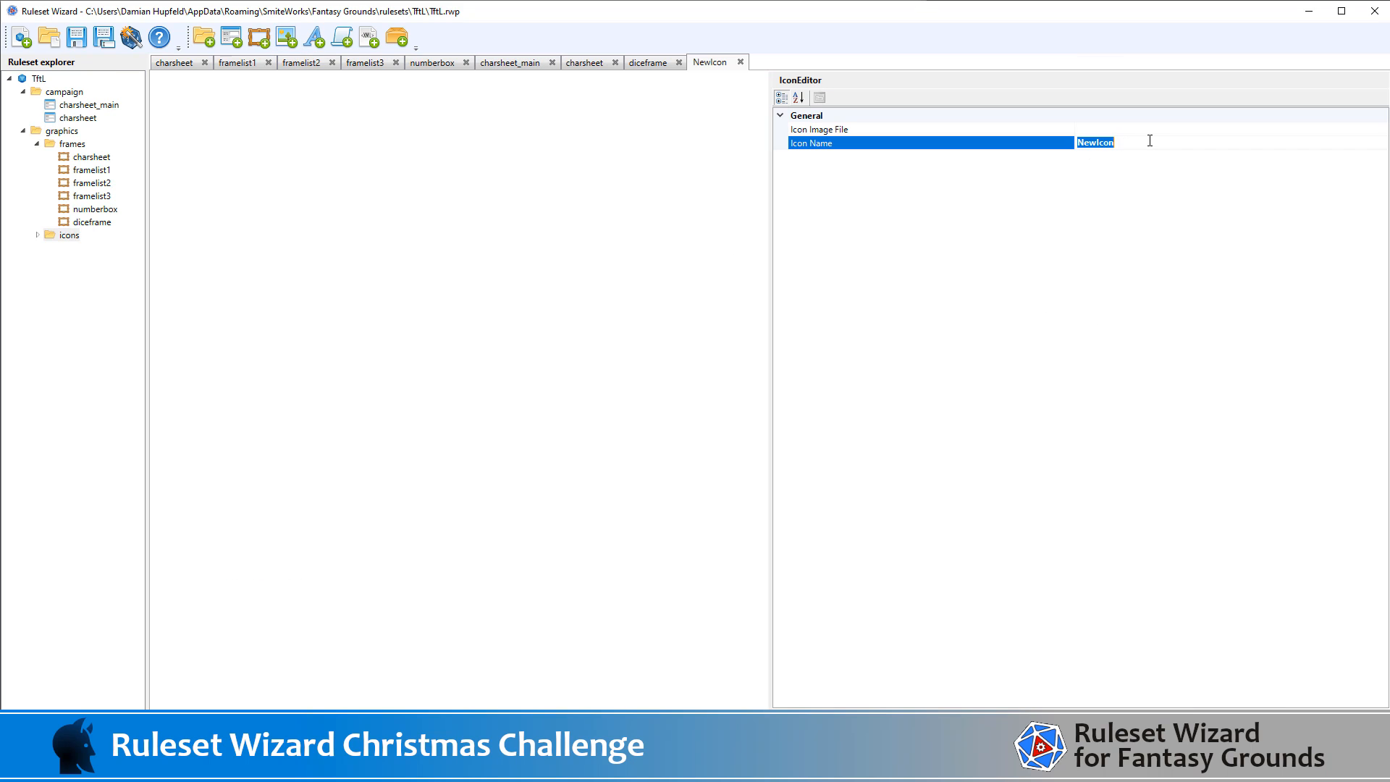
pyautogui.write('icon_dice')
pyautogui.press('Up')
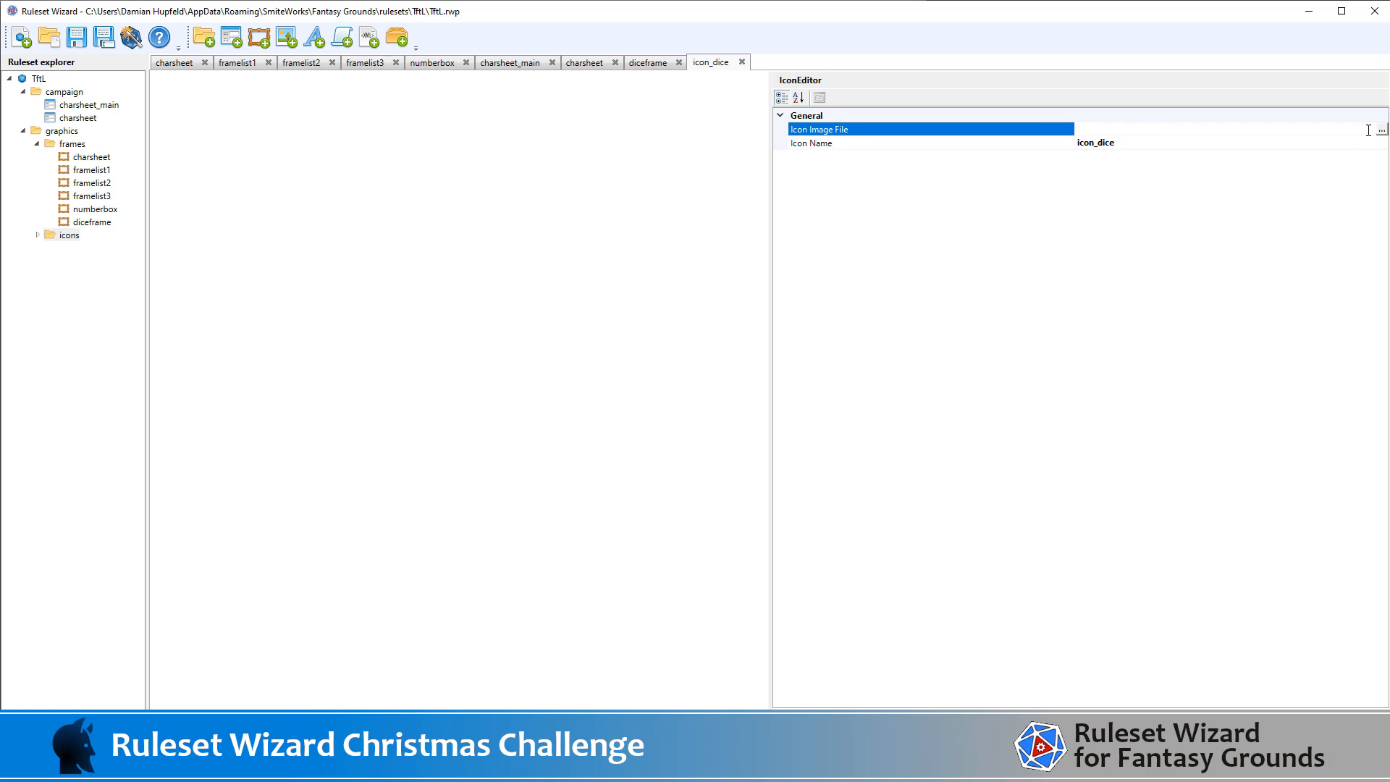
# - Assign the exported 20 × 20 dice picture as the image file of icon_dice
pyautogui.click(1381, 130)
pyautogui.doubleClick(156, 265)
pyautogui.doubleClick(164, 144)
pyautogui.doubleClick(164, 129)
pyautogui.doubleClick(749, 167)
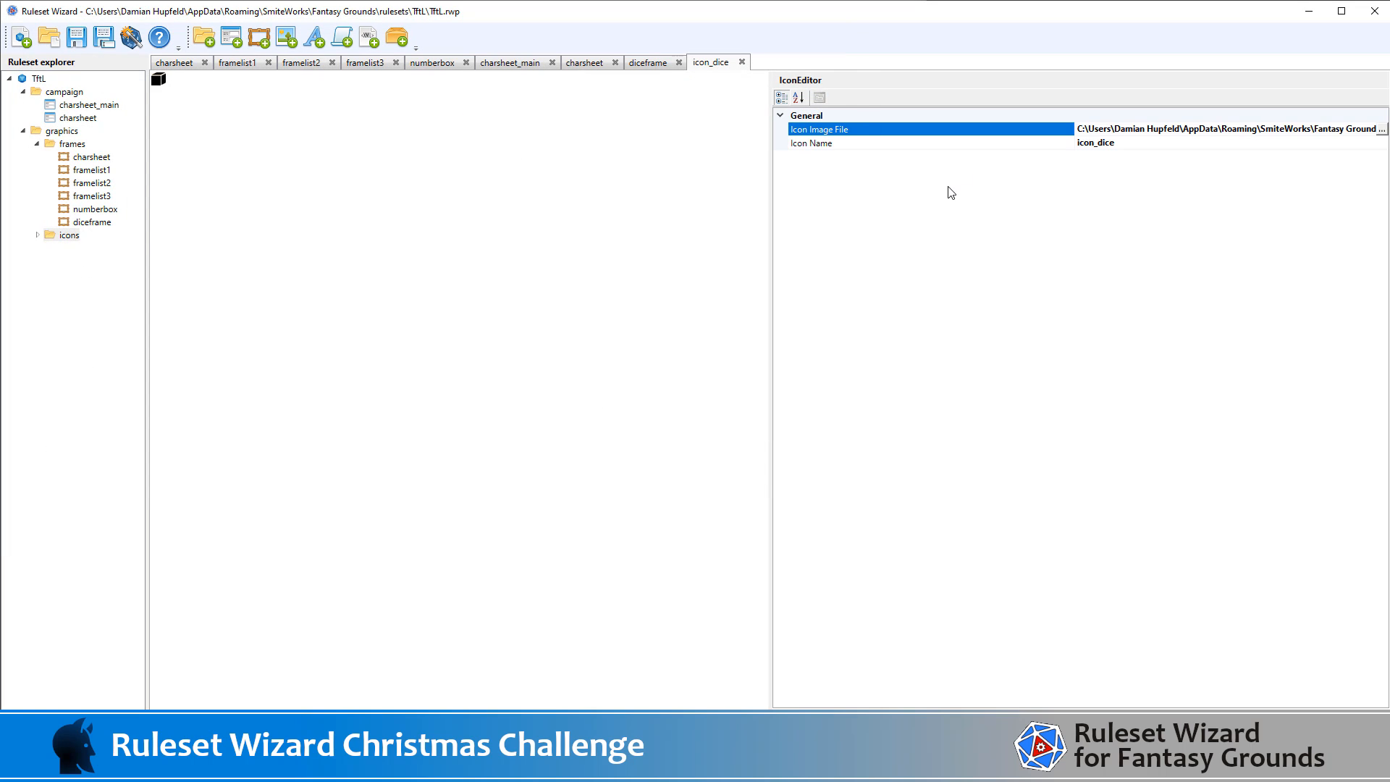
# - Set both the normal icon and the pressed icon of the Pride row button in charsheet_main to icon_dice
pyautogui.click(523, 67)
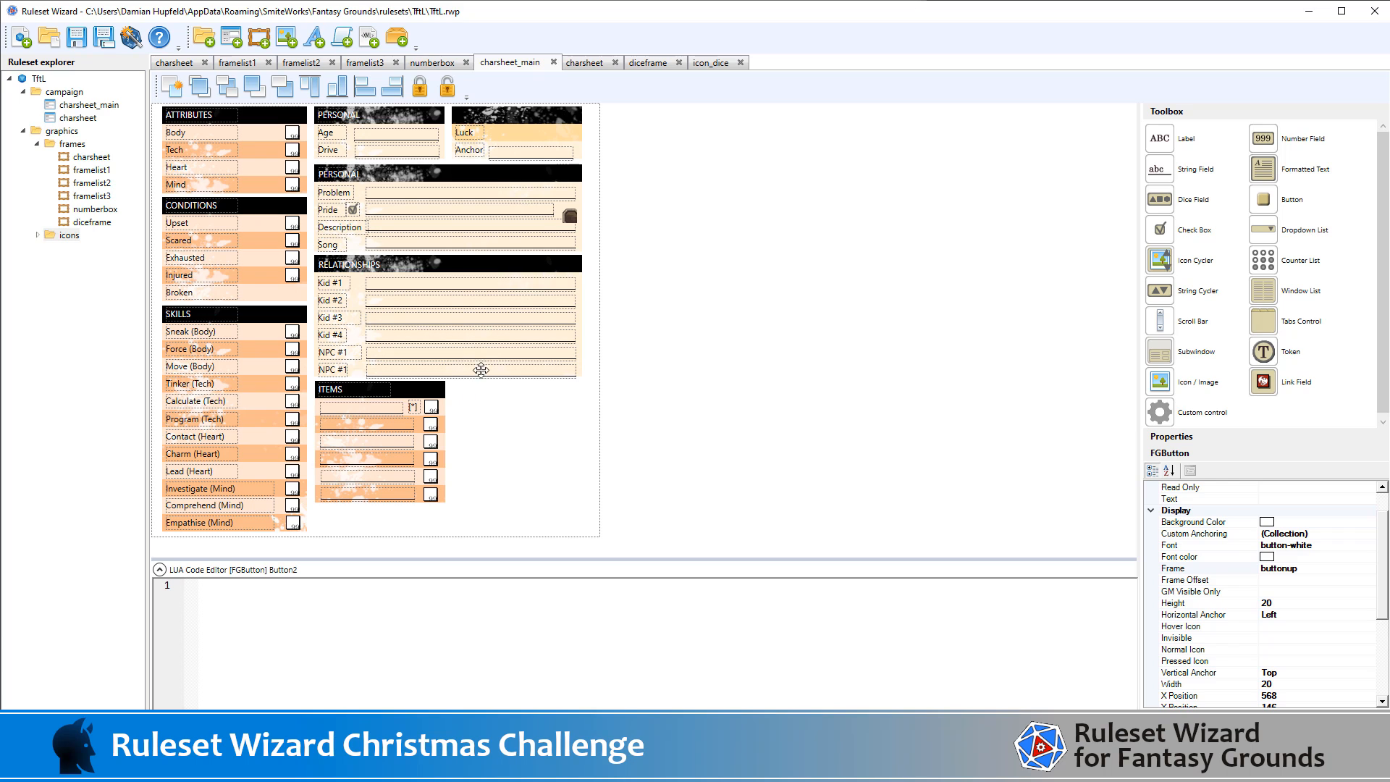
pyautogui.click(958, 413)
pyautogui.click(570, 216)
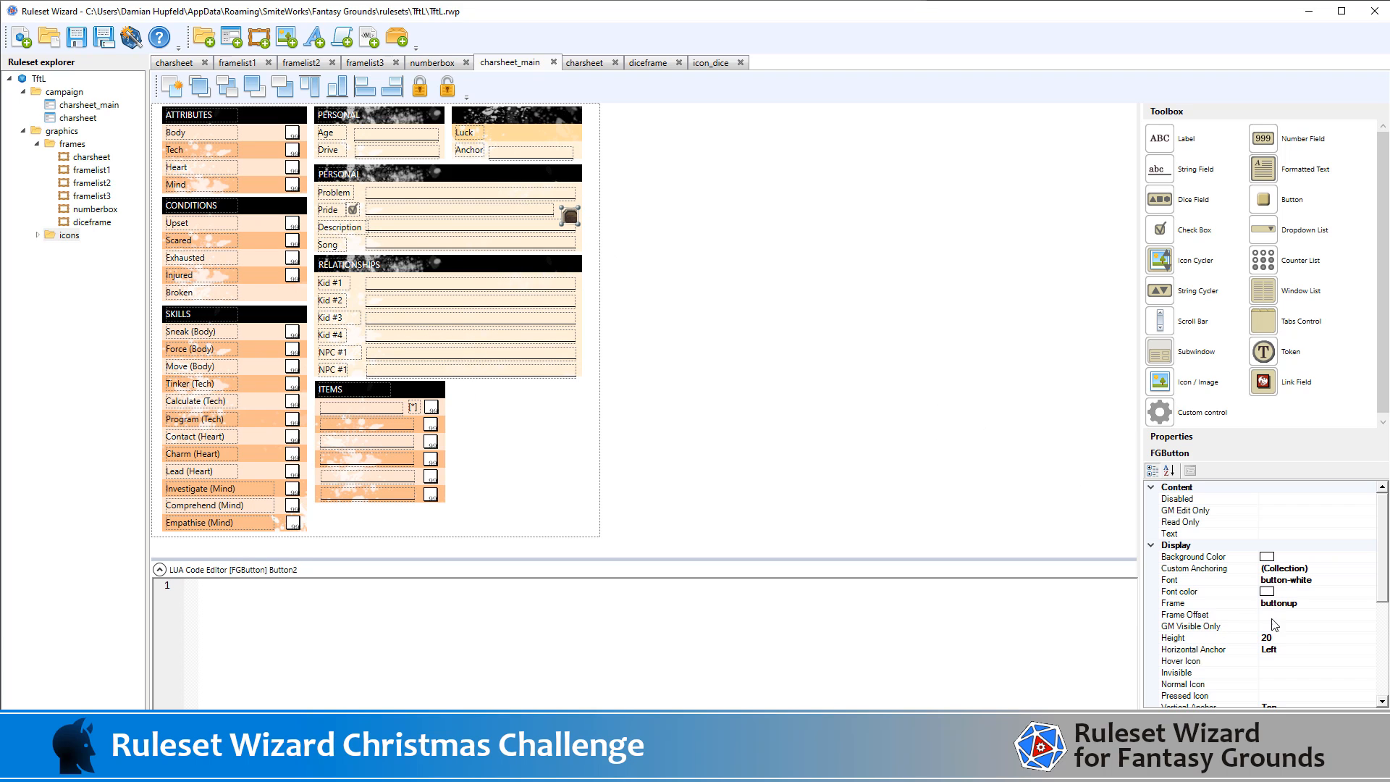
pyautogui.click(1303, 684)
pyautogui.write('icon_dice')
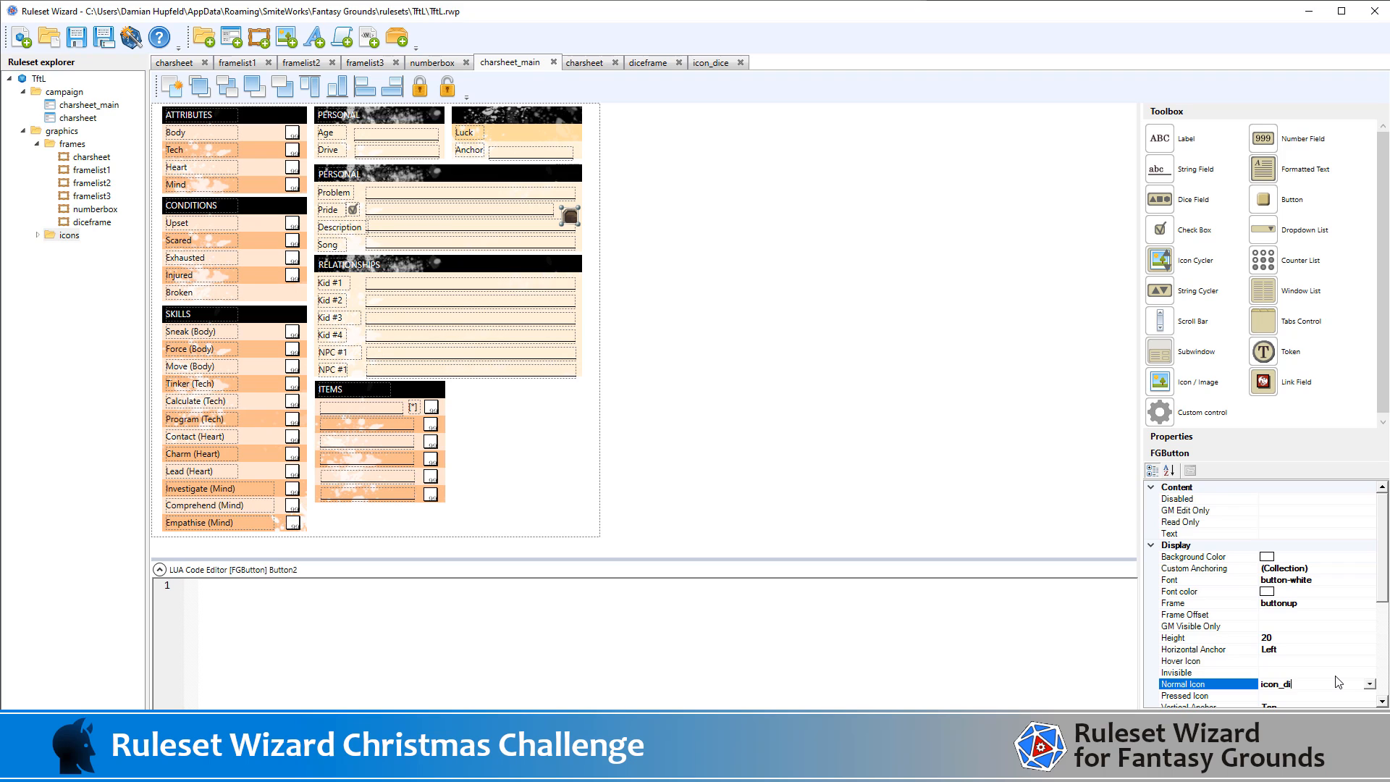
pyautogui.click(1318, 696)
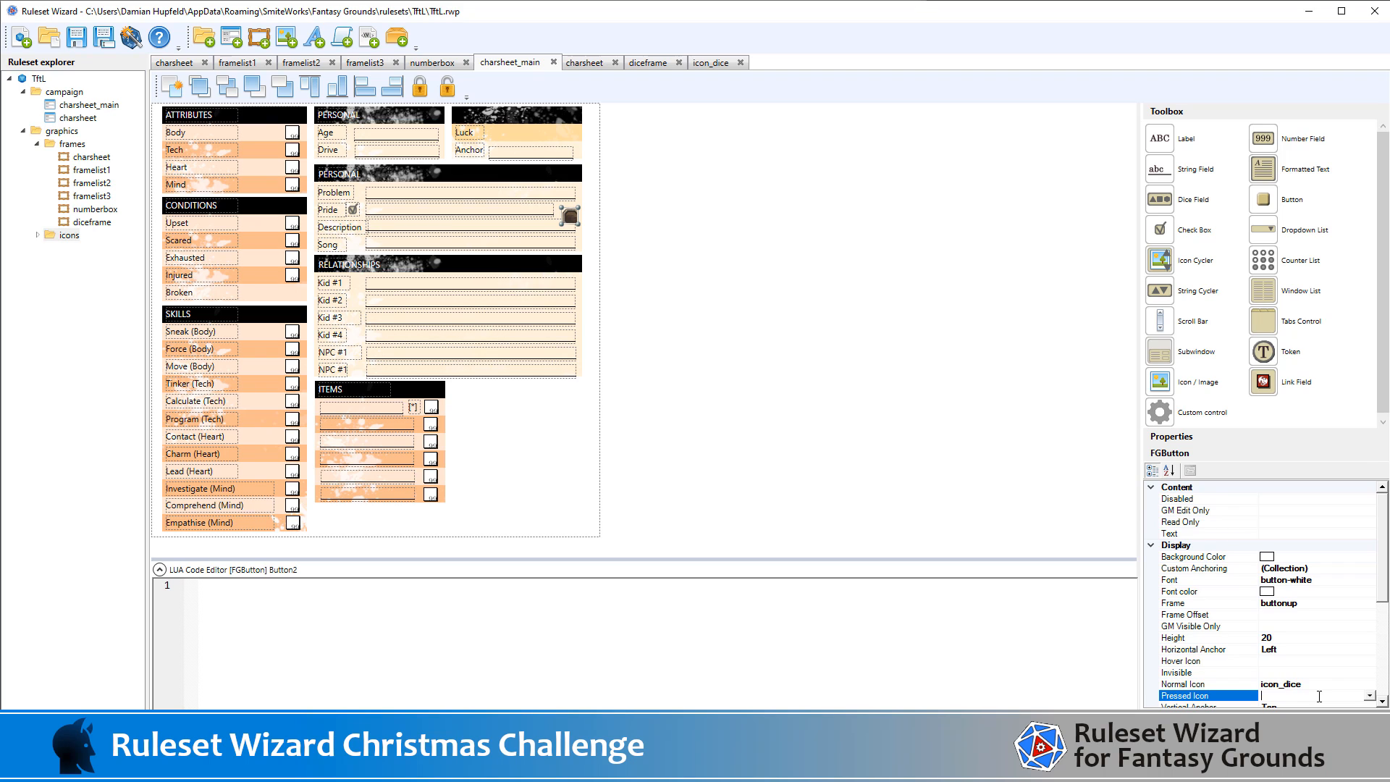
pyautogui.write('icon_dice')
# - Clear the buttonup frame from the Pride row button
pyautogui.click(1295, 603)
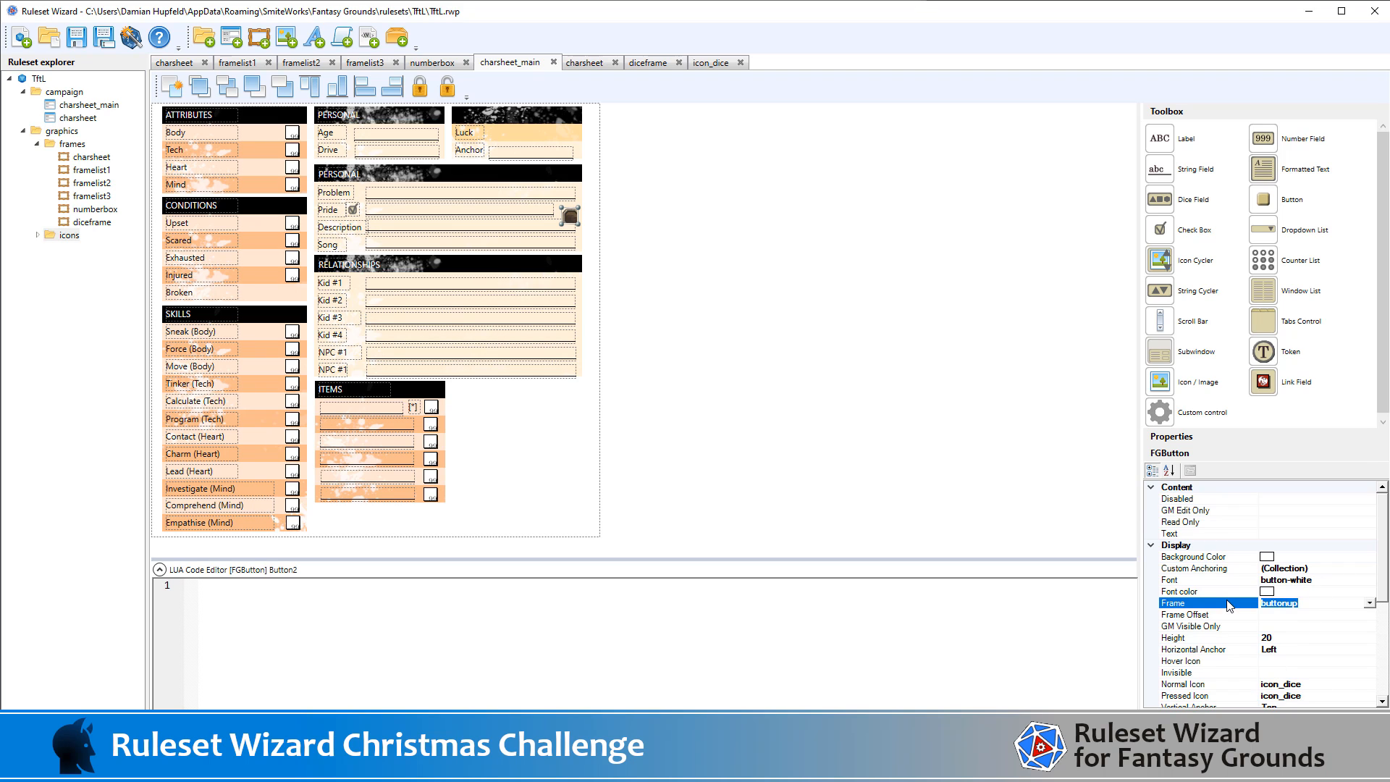
pyautogui.press('Delete')
pyautogui.click(1382, 635)
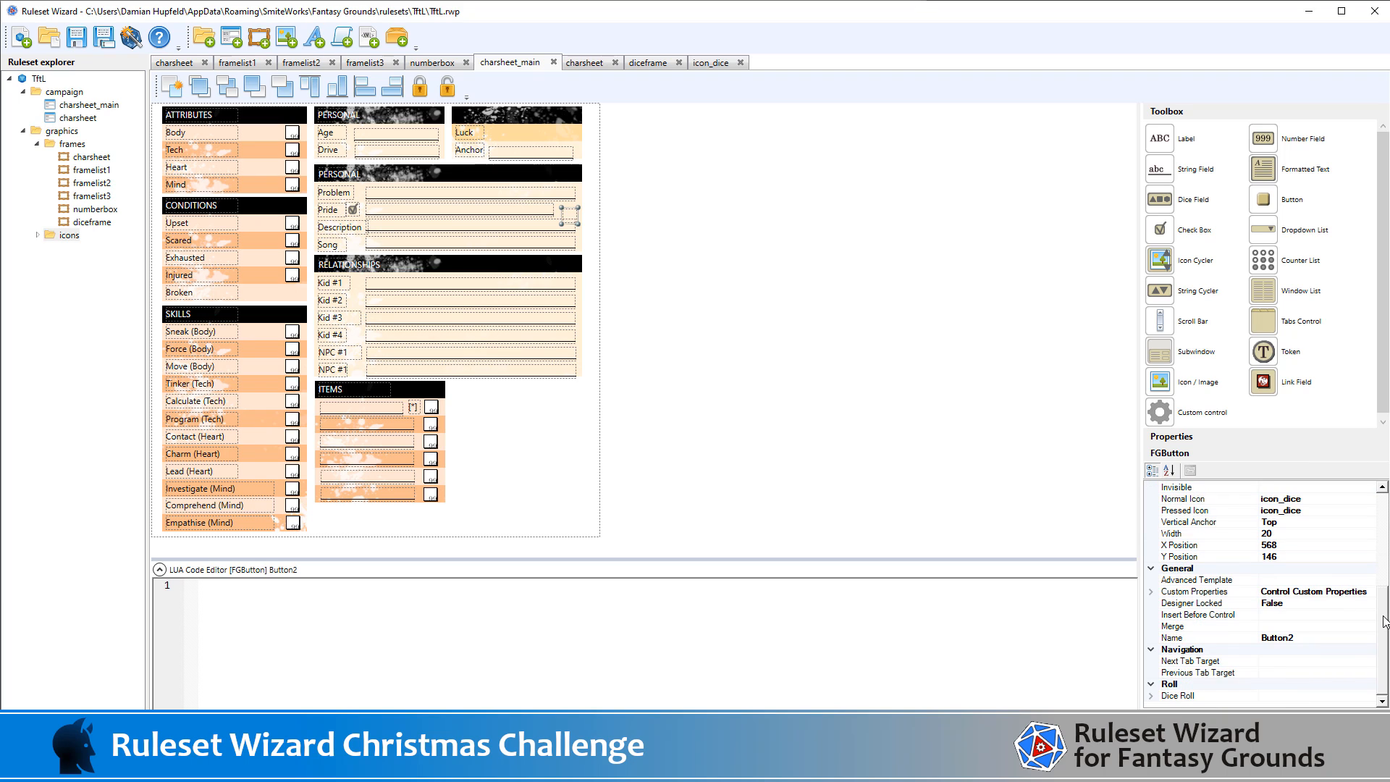
pyautogui.click(637, 222)
# - Nudge the Pride row button up and slightly left so it lines up with the Pride field
pyautogui.click(568, 215)
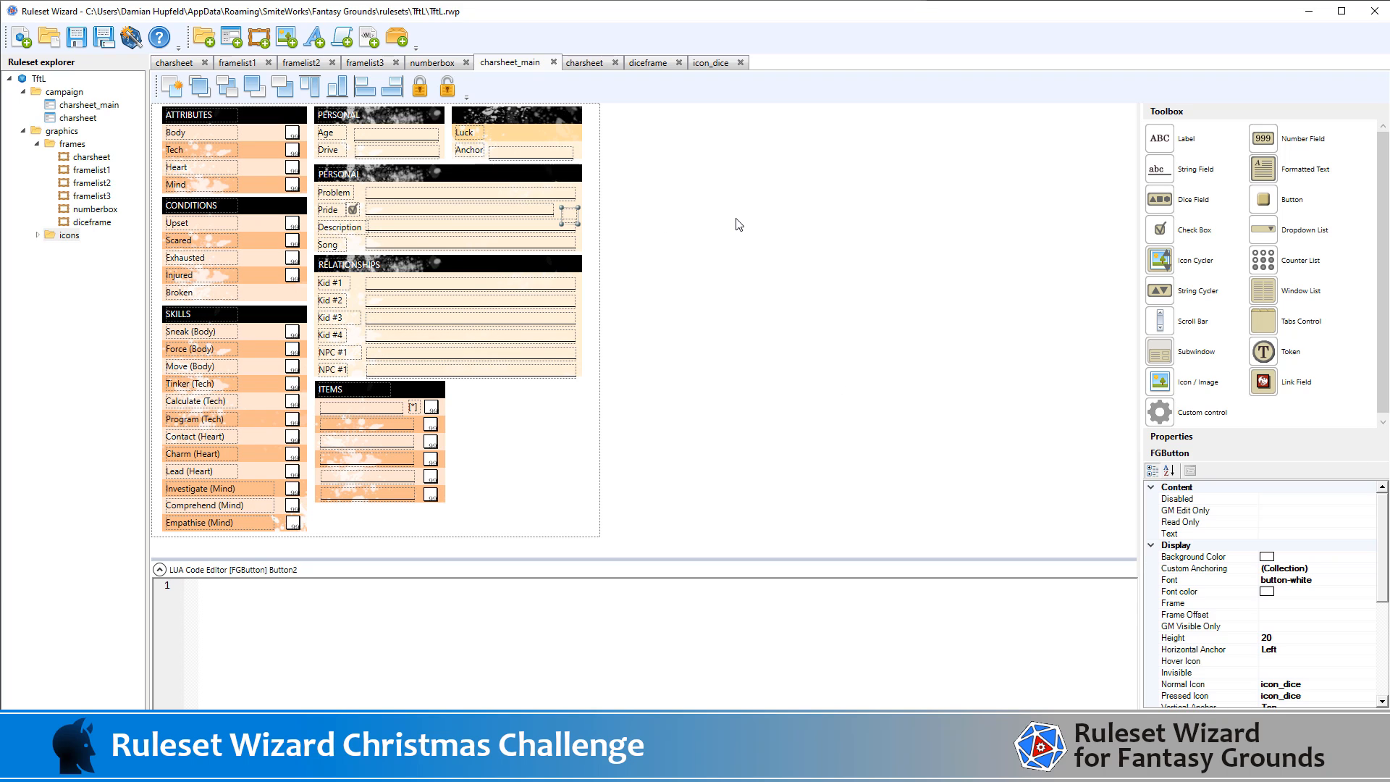
pyautogui.press('Up')
pyautogui.press('Up')
pyautogui.press('Up')
pyautogui.press('Up')
pyautogui.press('Up')
pyautogui.press('Up')
pyautogui.press('Left')
pyautogui.press('Left')
pyautogui.press('Left')
pyautogui.click(738, 224)
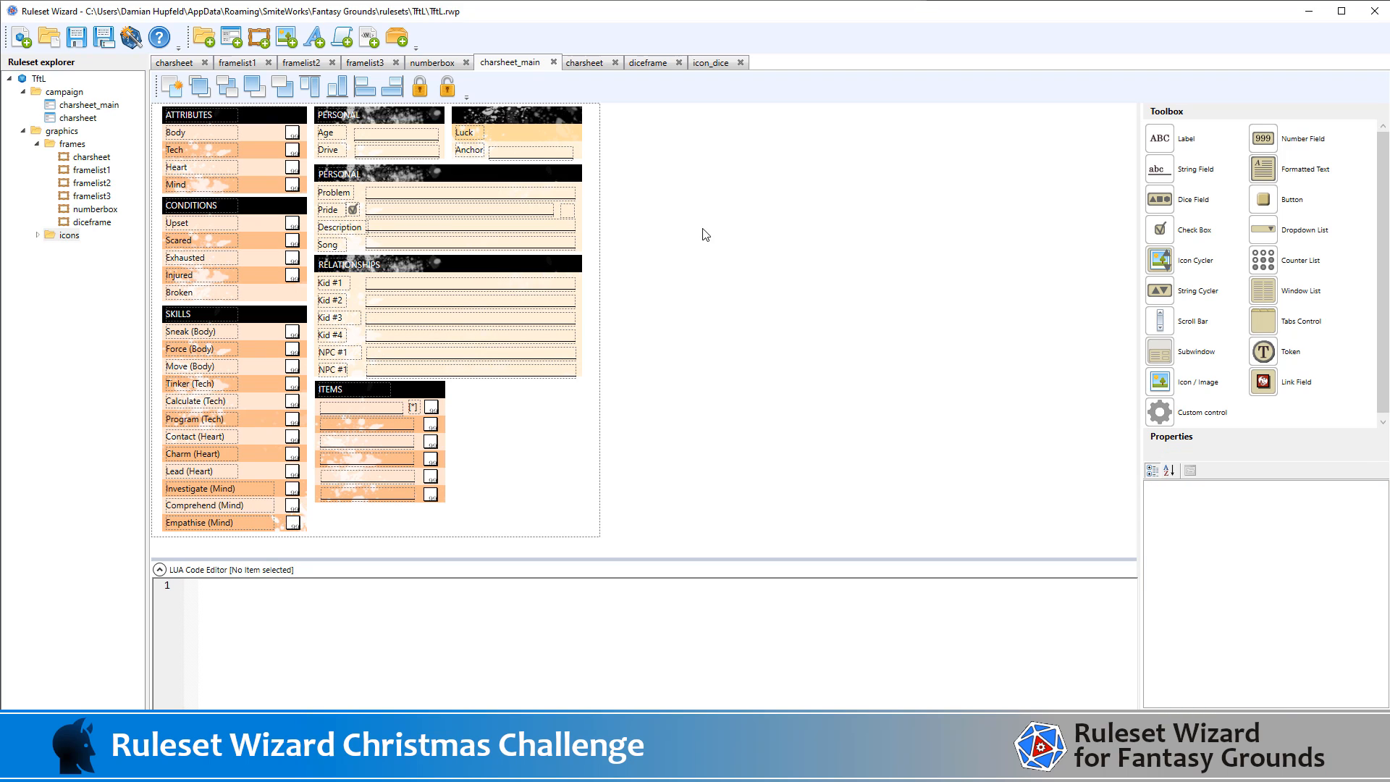
pyautogui.click(571, 211)
pyautogui.press('Up')
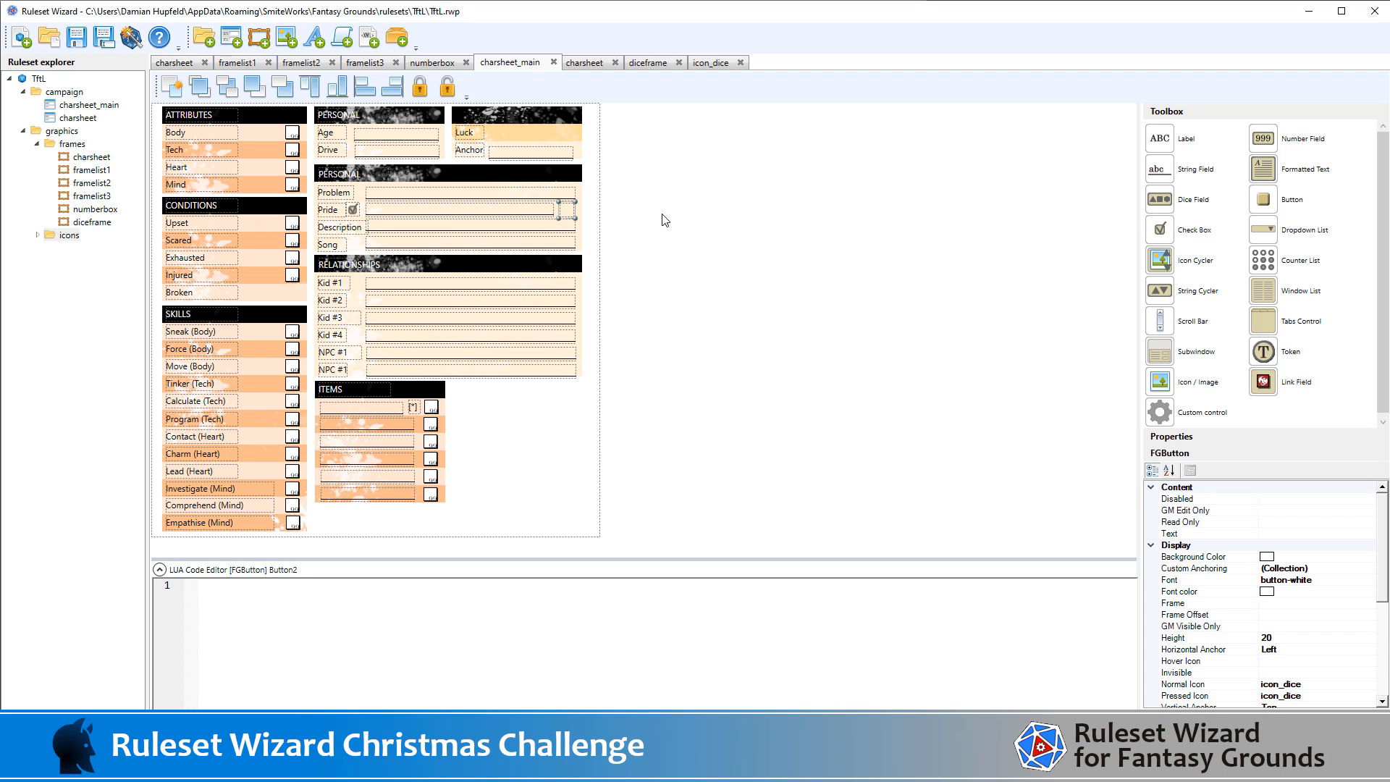
pyautogui.click(664, 220)
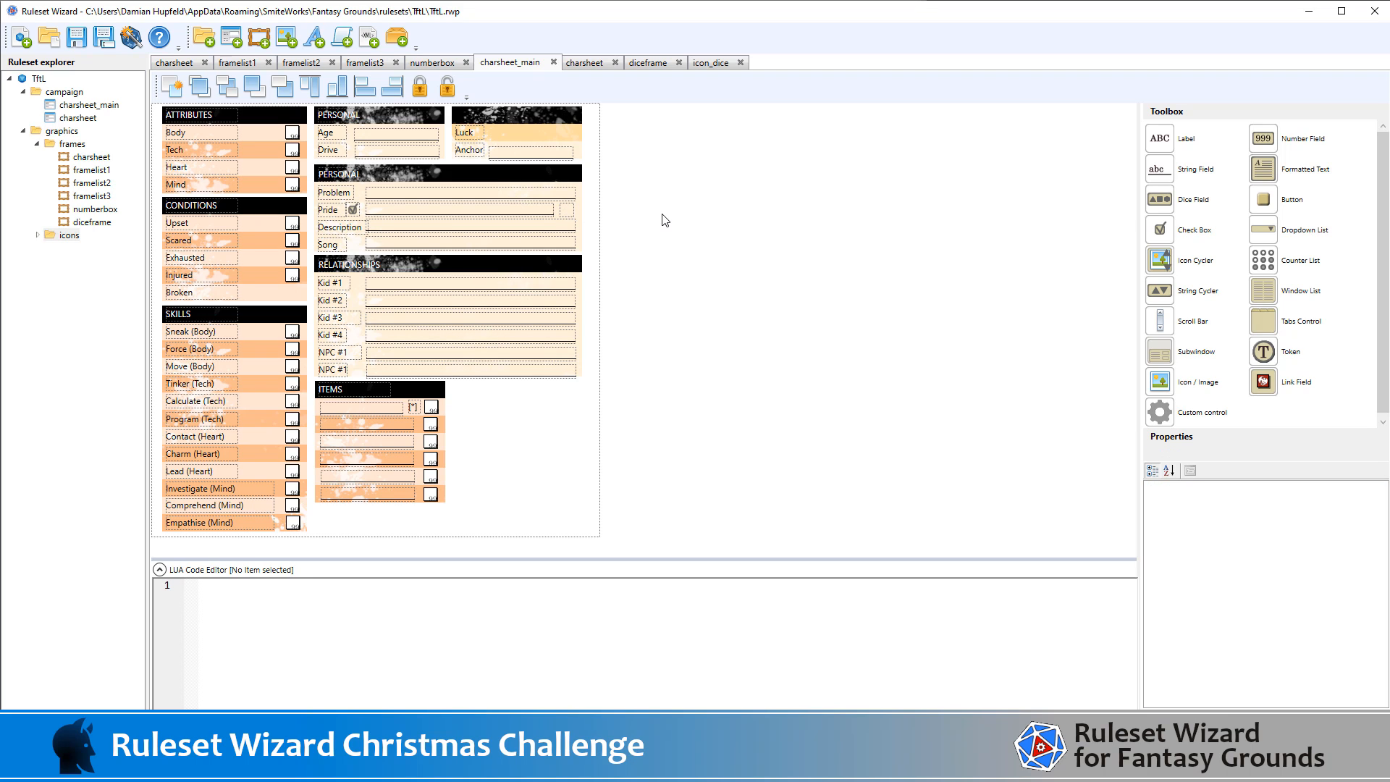
# - Insert an onDoubleClick function into the Pride row button's Lua script that adds an "Armor Penalty" slot with nAP to ModifierStack
pyautogui.click(559, 214)
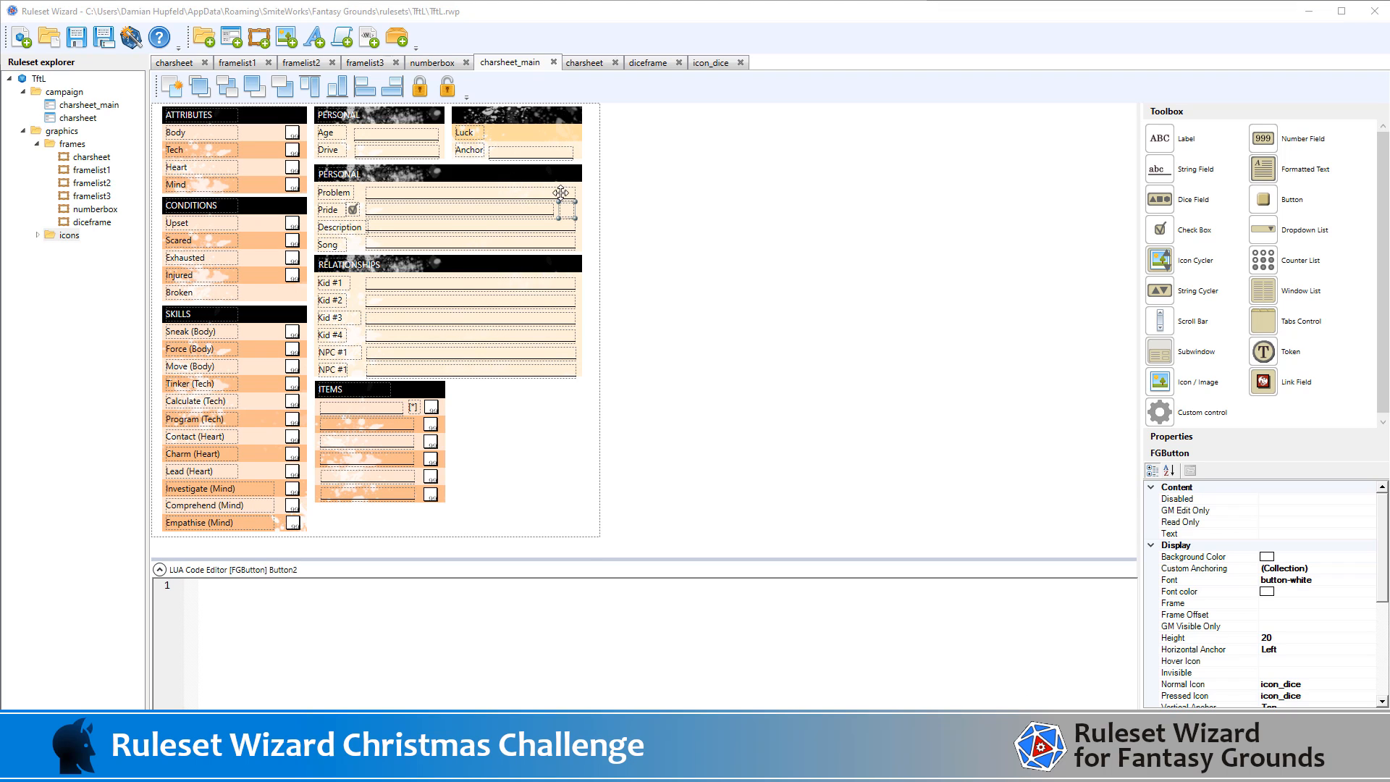
pyautogui.click(325, 603)
pyautogui.write('function onDoubleClick()     local nodeAP = getDatabaseNode();     local nAP = nodeAP.getValue();     ModifierStack.addSlot("Armor Penalty", nAP); end')
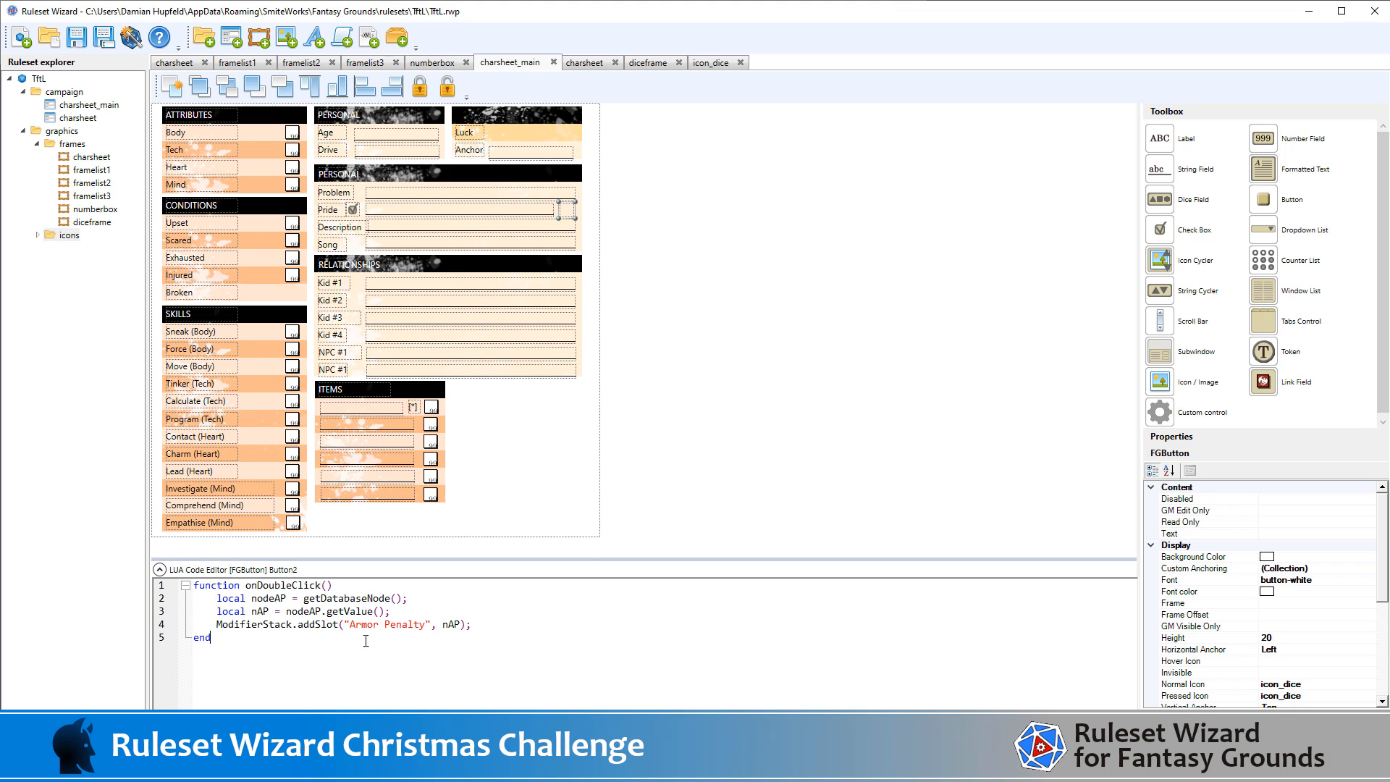
pyautogui.doubleClick(266, 587)
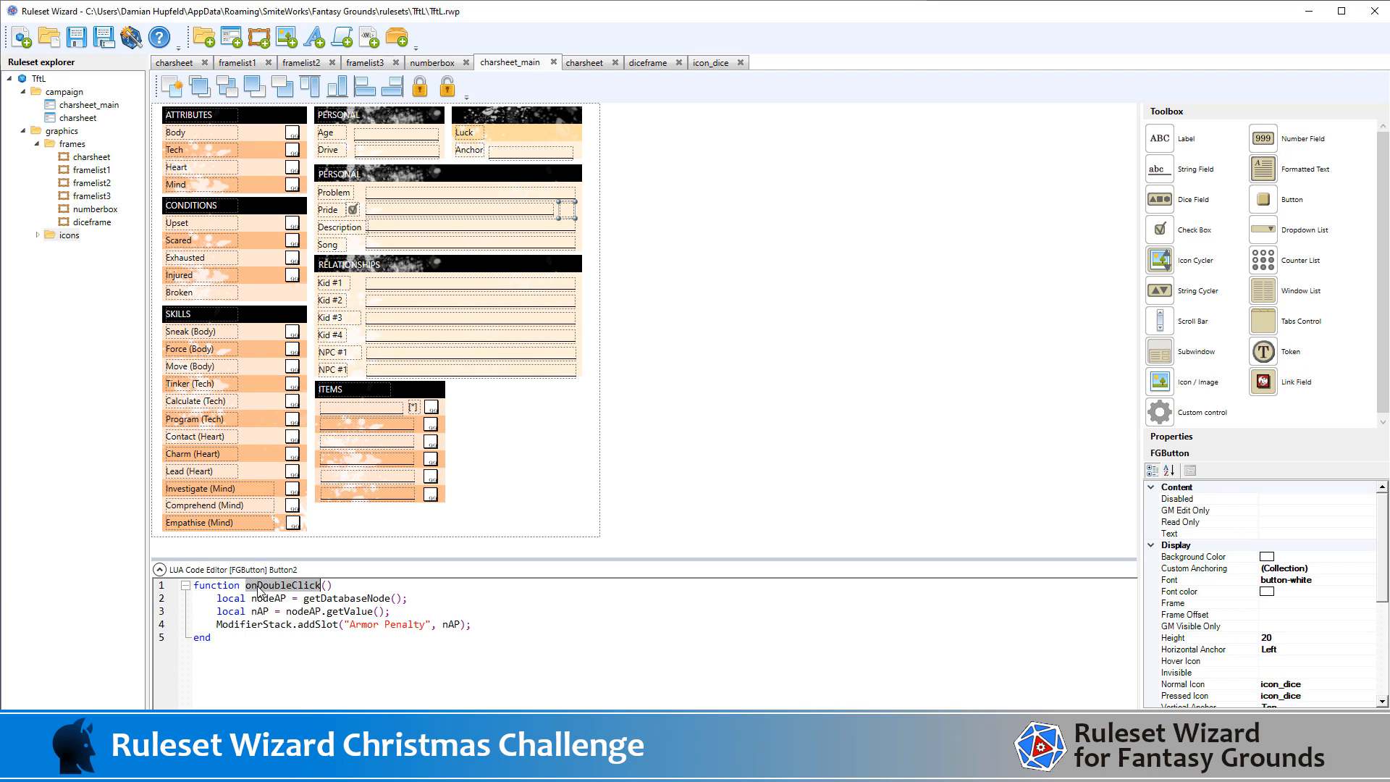
pyautogui.click(262, 590)
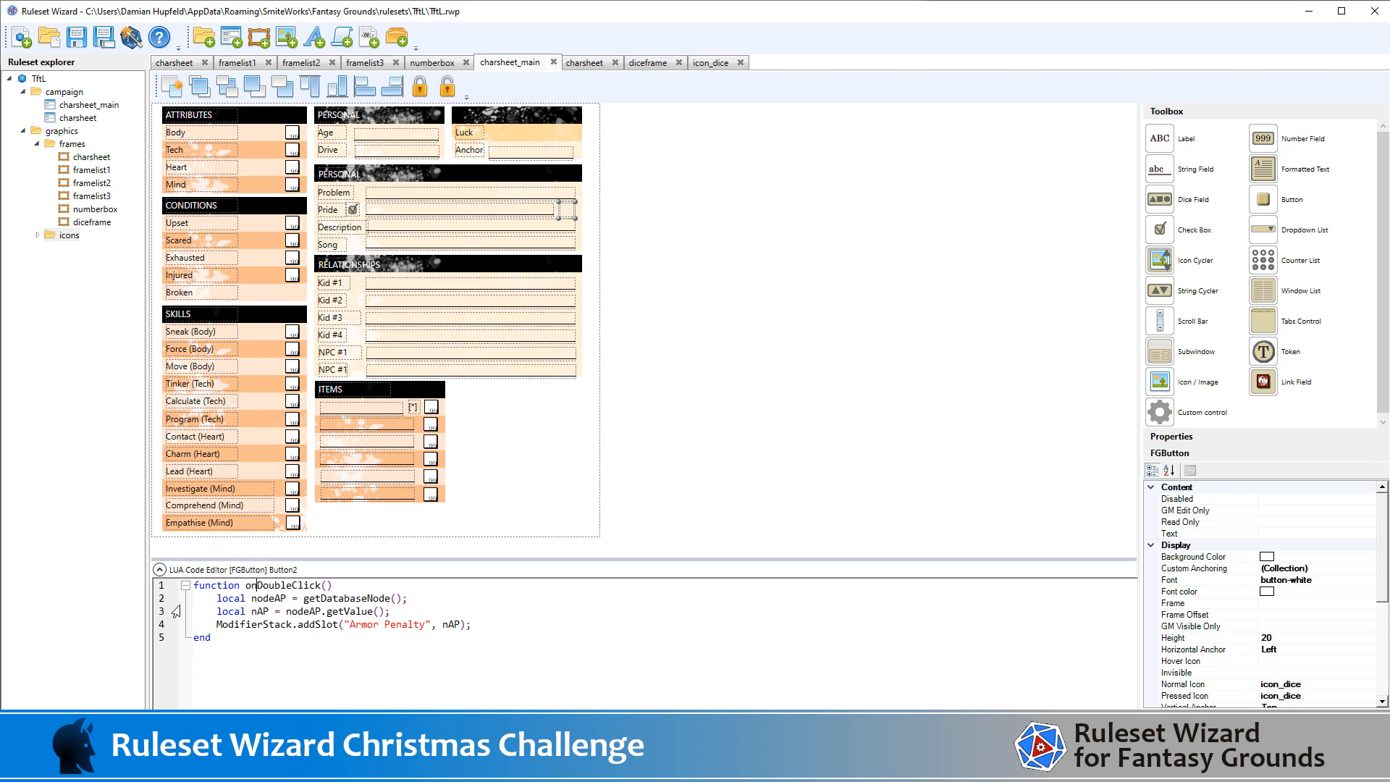
# - Delete the nodeAP and nAP lines from onDoubleClick and change the modifier slot to "Pride" with value 1
pyautogui.moveTo(155, 601); pyautogui.dragTo(160, 612)
pyautogui.press('Delete')
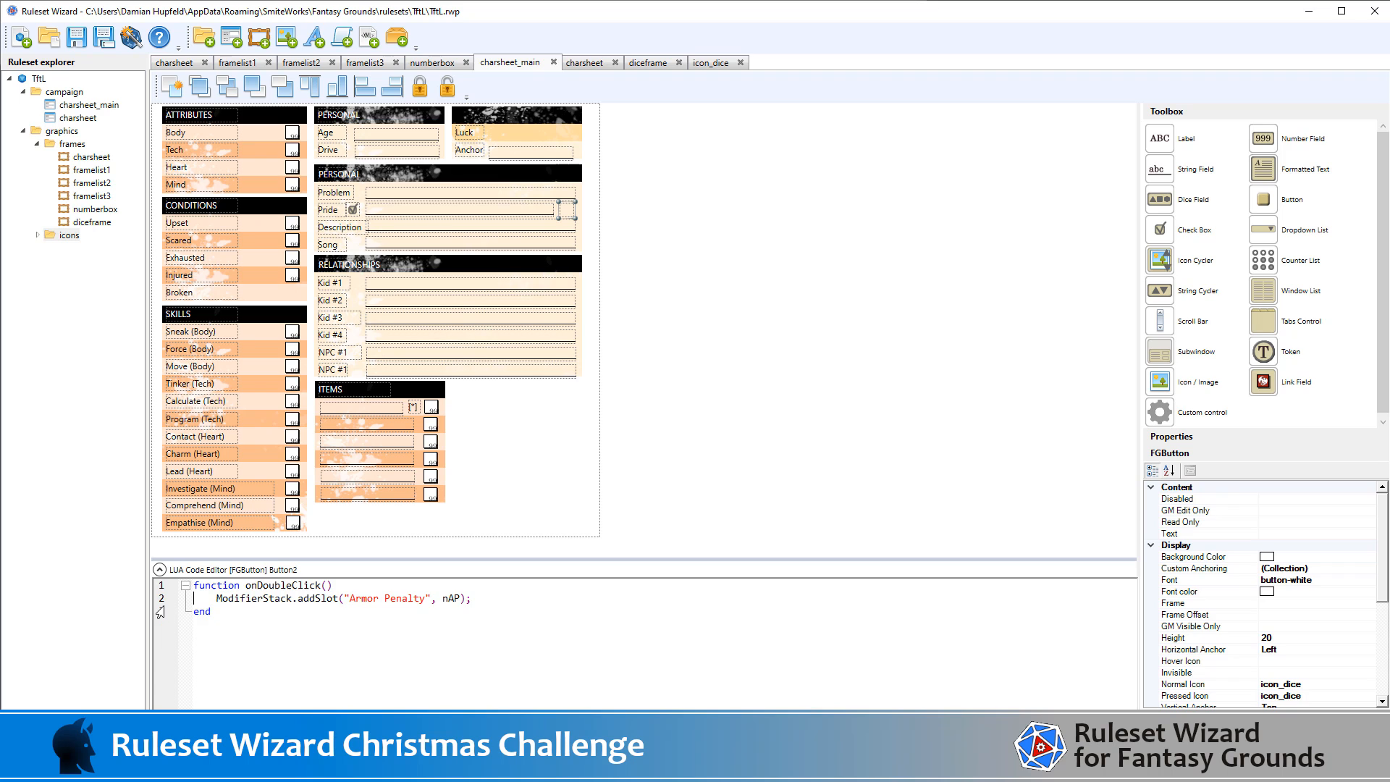
pyautogui.doubleClick(453, 598)
pyautogui.write('1')
pyautogui.moveTo(351, 597); pyautogui.dragTo(426, 599)
pyautogui.write('Pride')
pyautogui.click(435, 599)
pyautogui.click(284, 622)
pyautogui.click(638, 247)
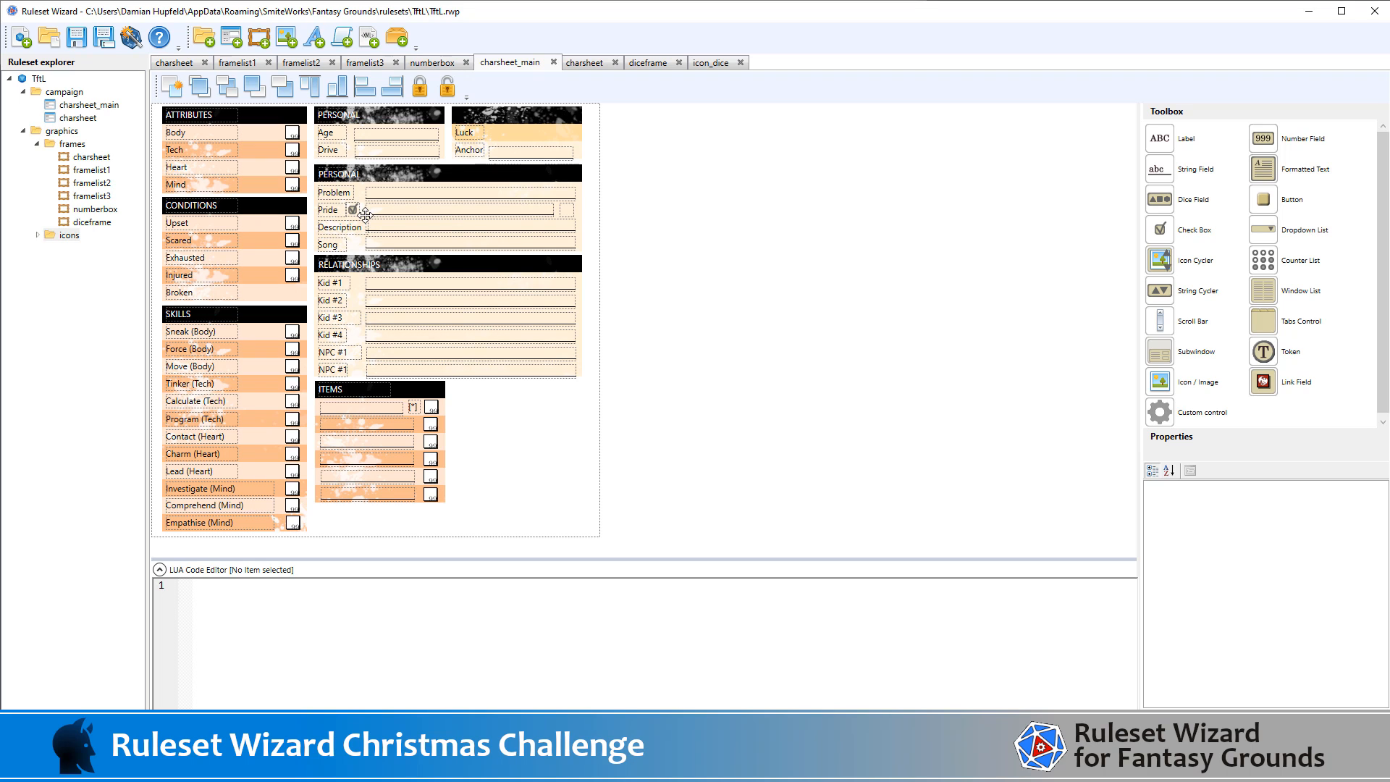
# - Add the line window.pride_used.setValue(1); below the ModifierStack line in the Pride row button's onDoubleClick script
pyautogui.click(567, 210)
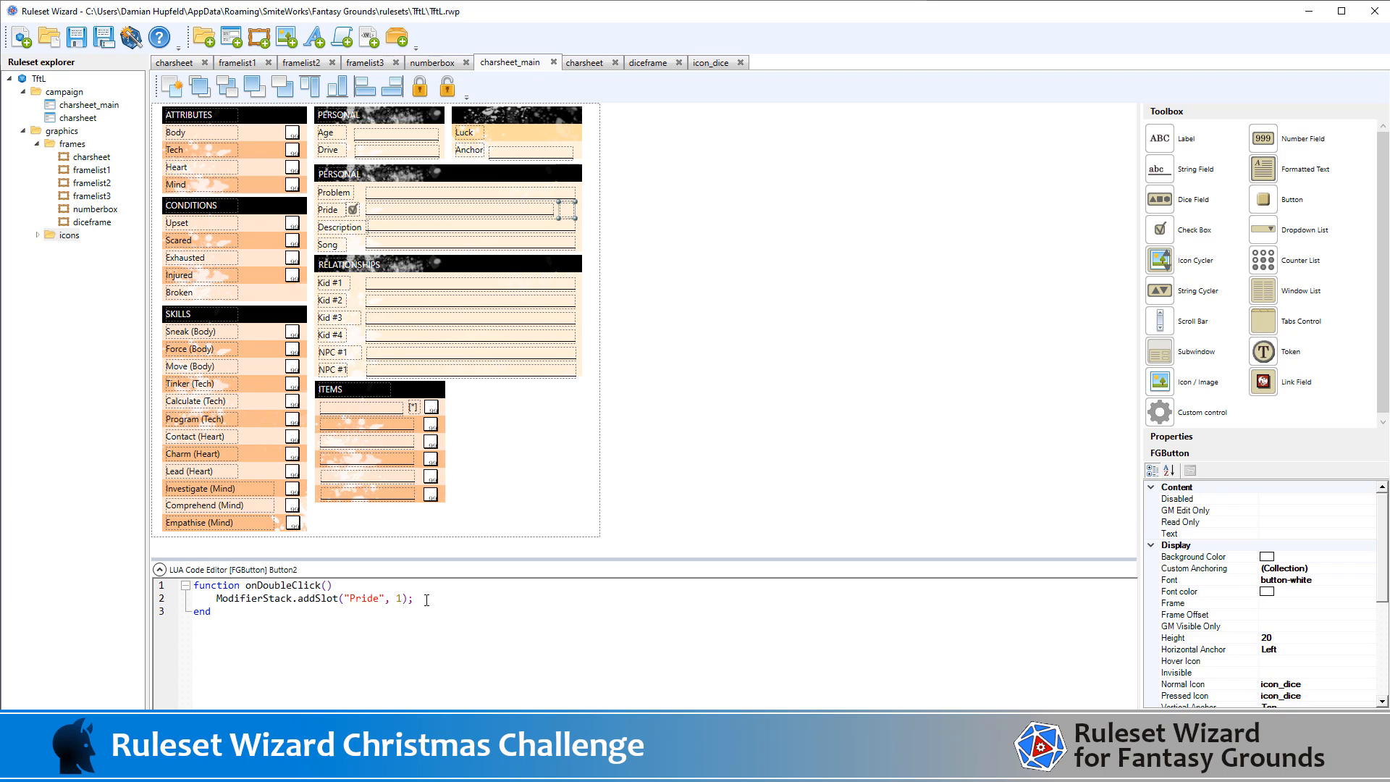
pyautogui.press('Return')
pyautogui.write('window.pride_used.setValue')
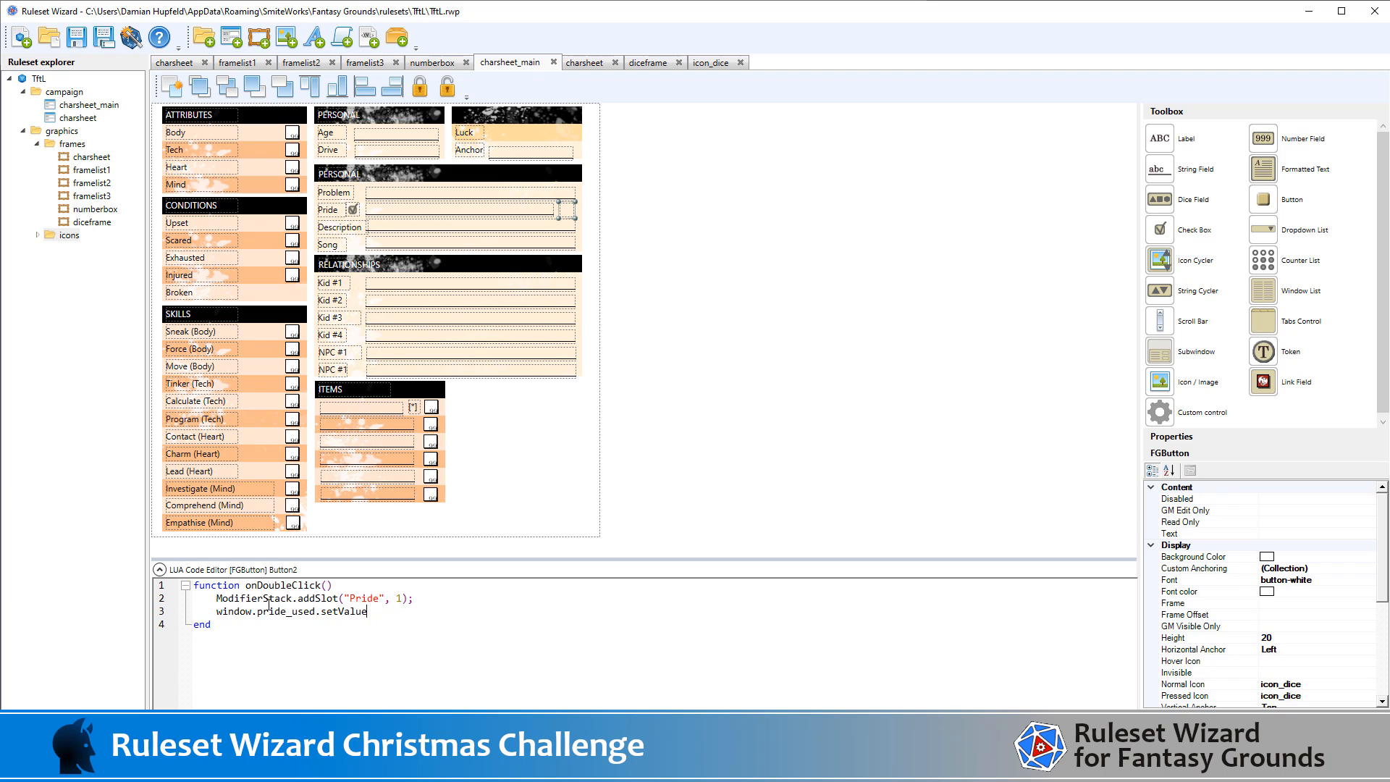
pyautogui.write('(1);')
pyautogui.click(381, 584)
pyautogui.press('Return')
pyautogui.write('if')
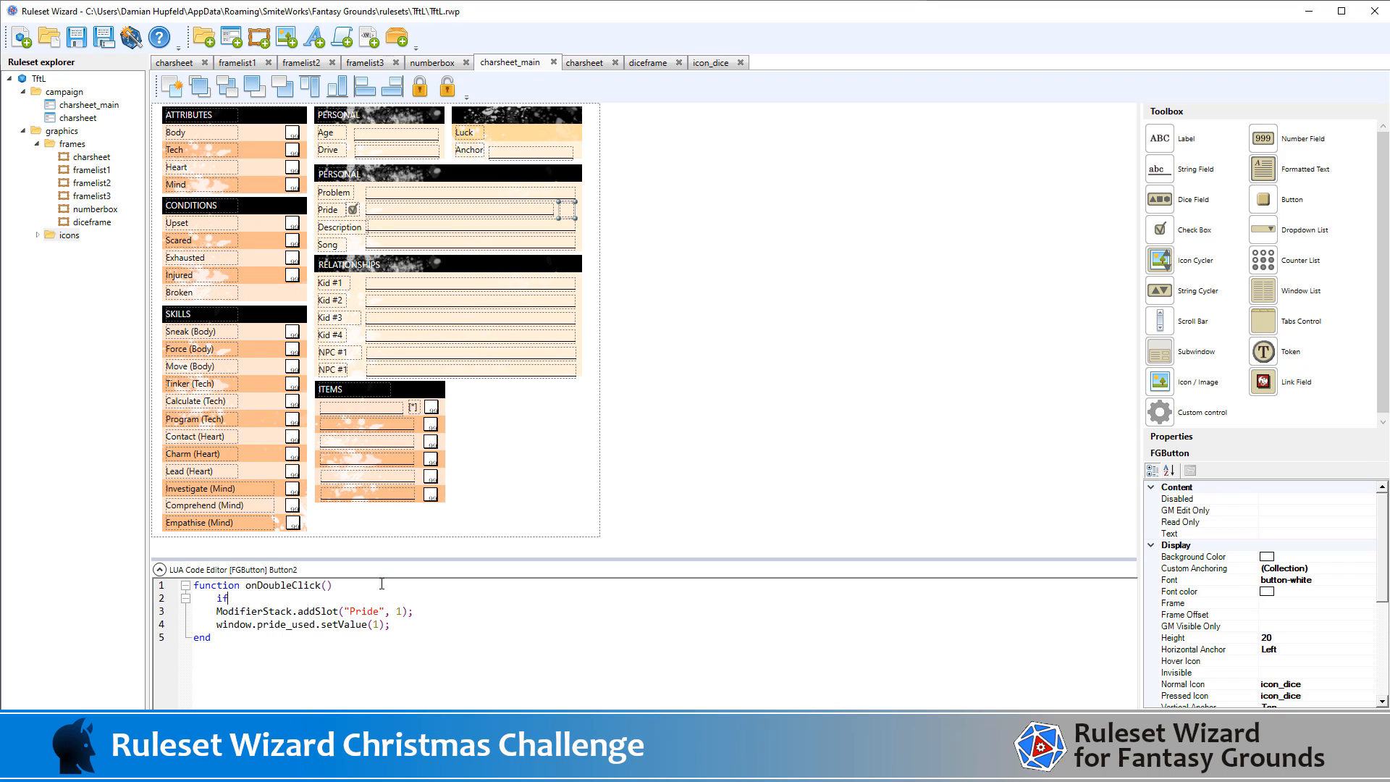
pyautogui.press('BackSpace')
pyautogui.press('BackSpace')
pyautogui.press('BackSpace')
pyautogui.press('BackSpace')
pyautogui.press('BackSpace')
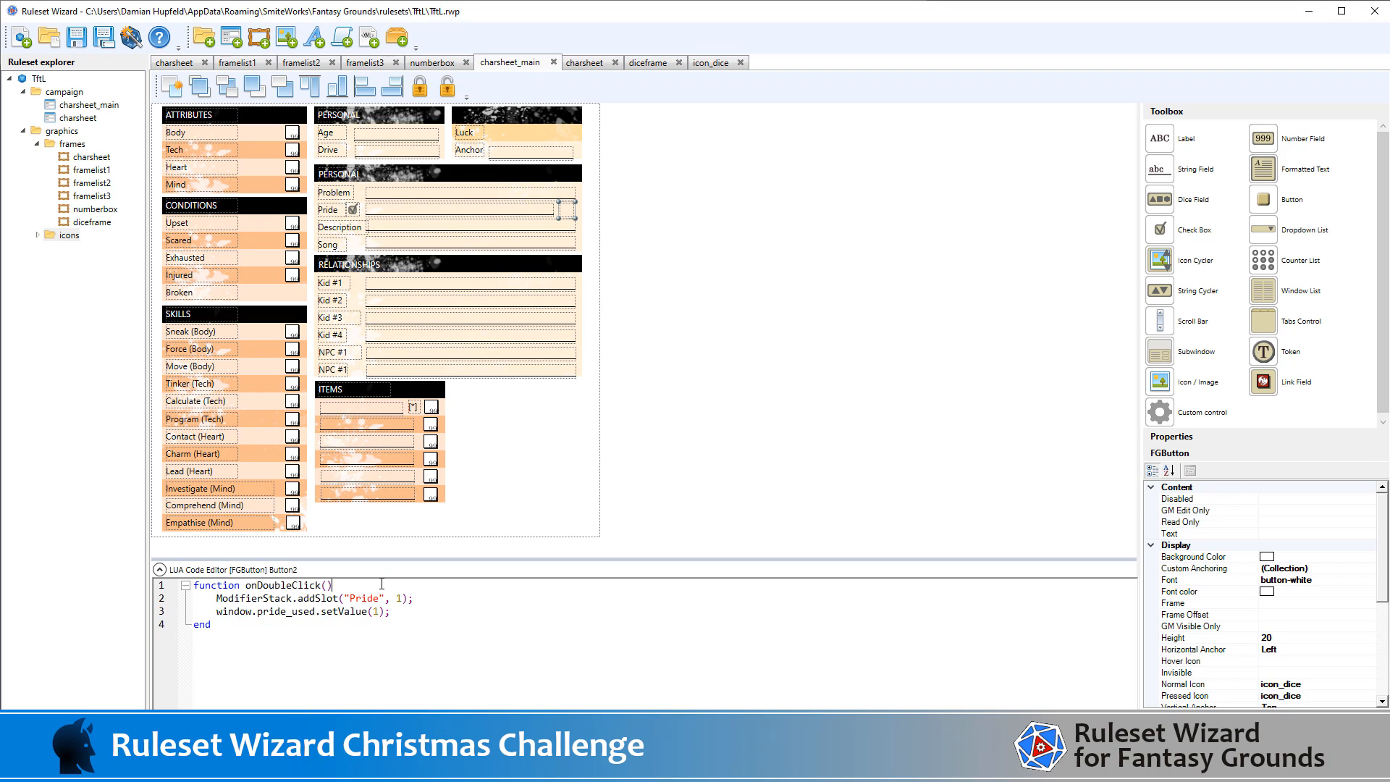
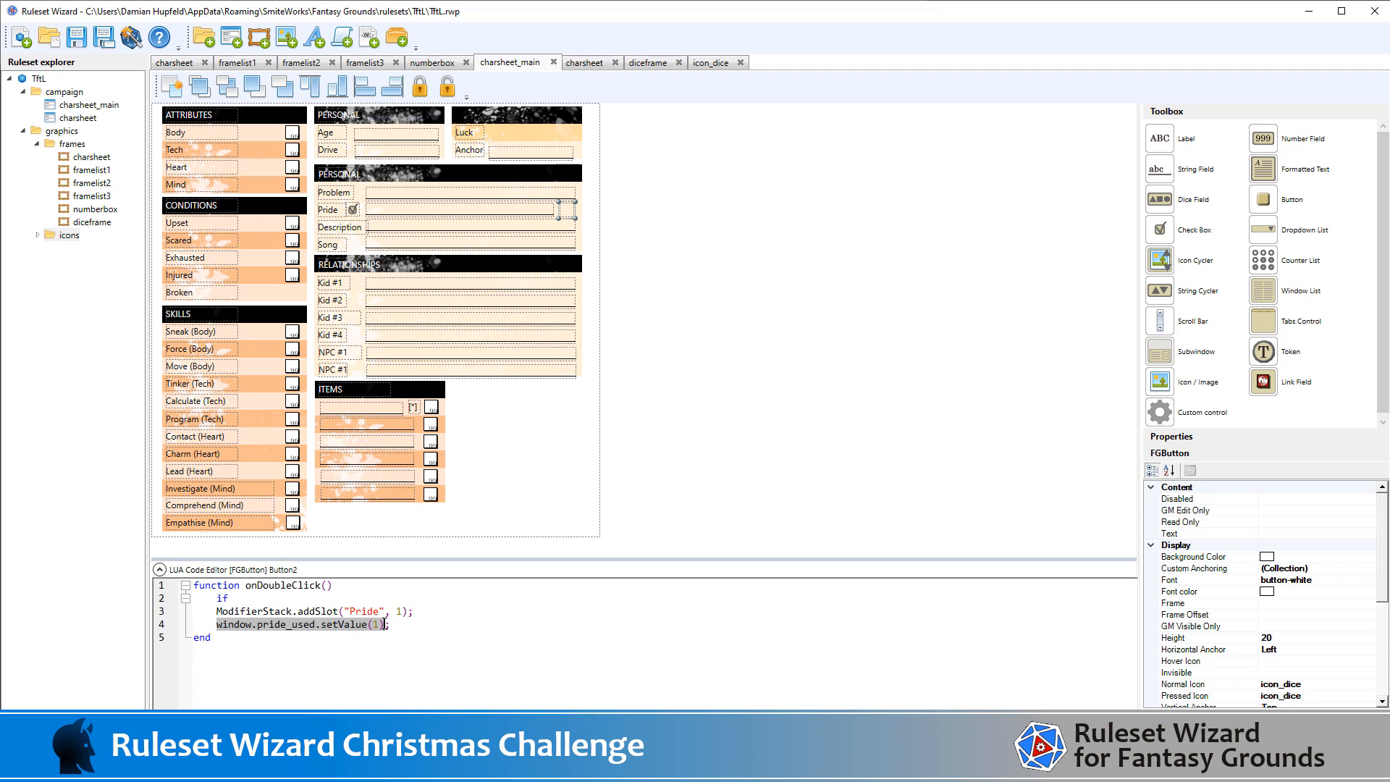
# - Complete the if line as "if window.pride_used.getValue(0) then" and indent the two statements beneath it
pyautogui.click(294, 598)
pyautogui.write('window.pride_used.setValue(1)')
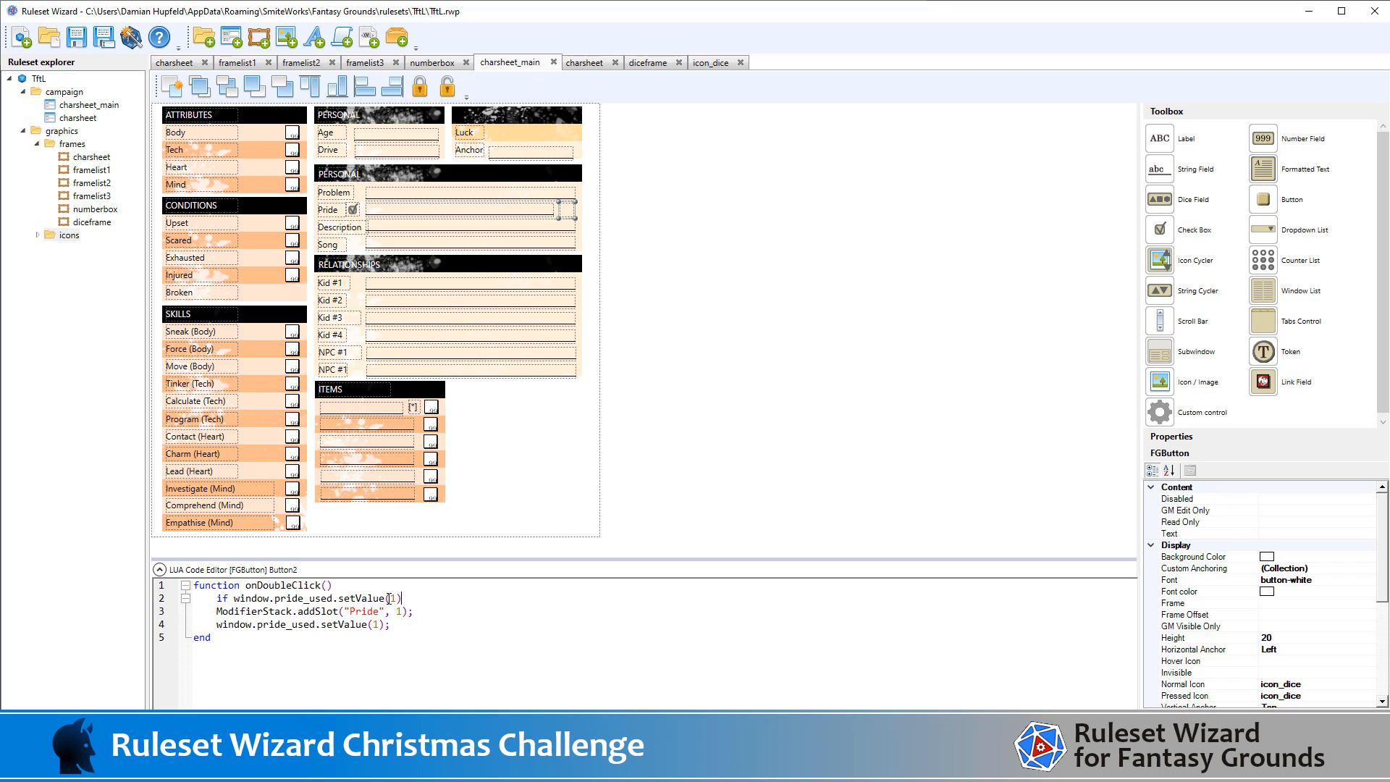
pyautogui.click(345, 599)
pyautogui.press('BackSpace')
pyautogui.write('g')
pyautogui.doubleClick(393, 599)
pyautogui.write('0) then')
pyautogui.moveTo(160, 613); pyautogui.dragTo(161, 625)
pyautogui.press('Tab')
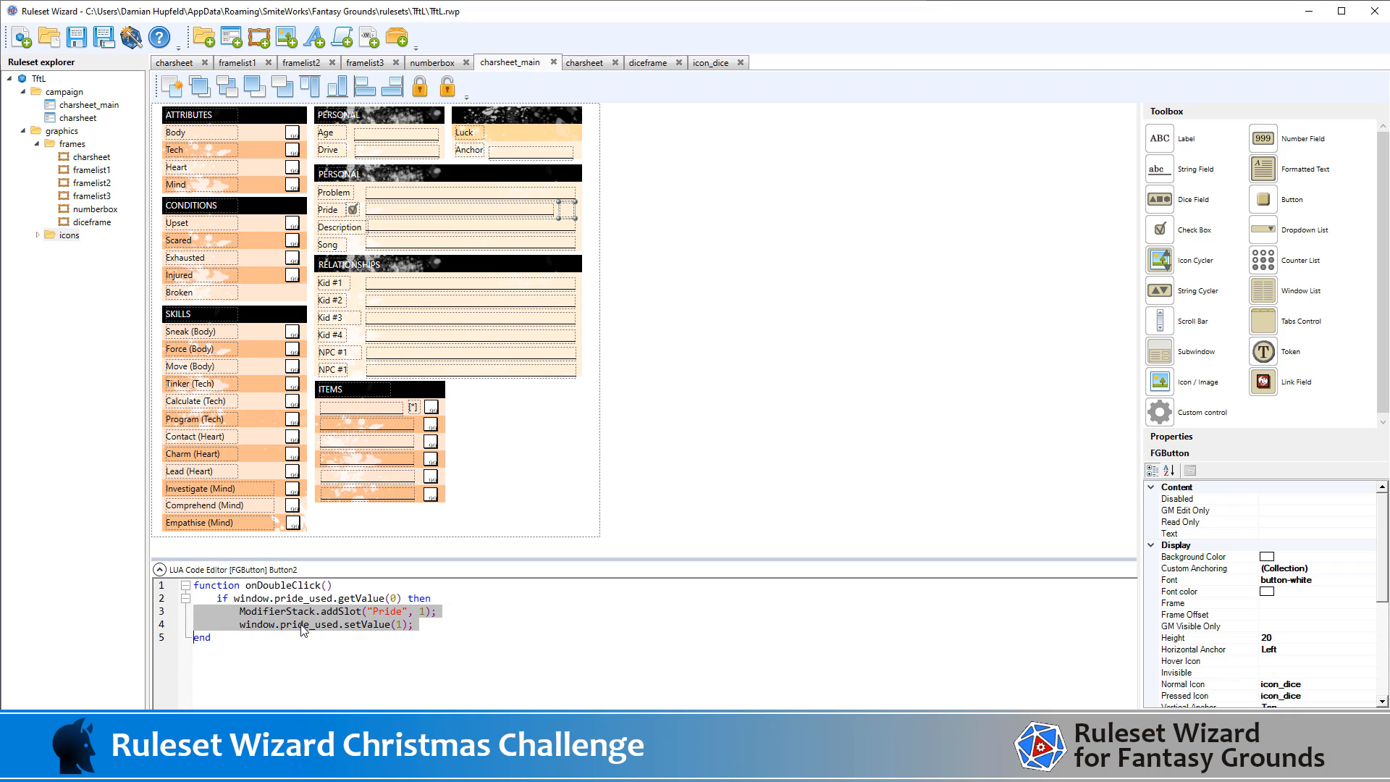
pyautogui.click(428, 624)
pyautogui.press('Return')
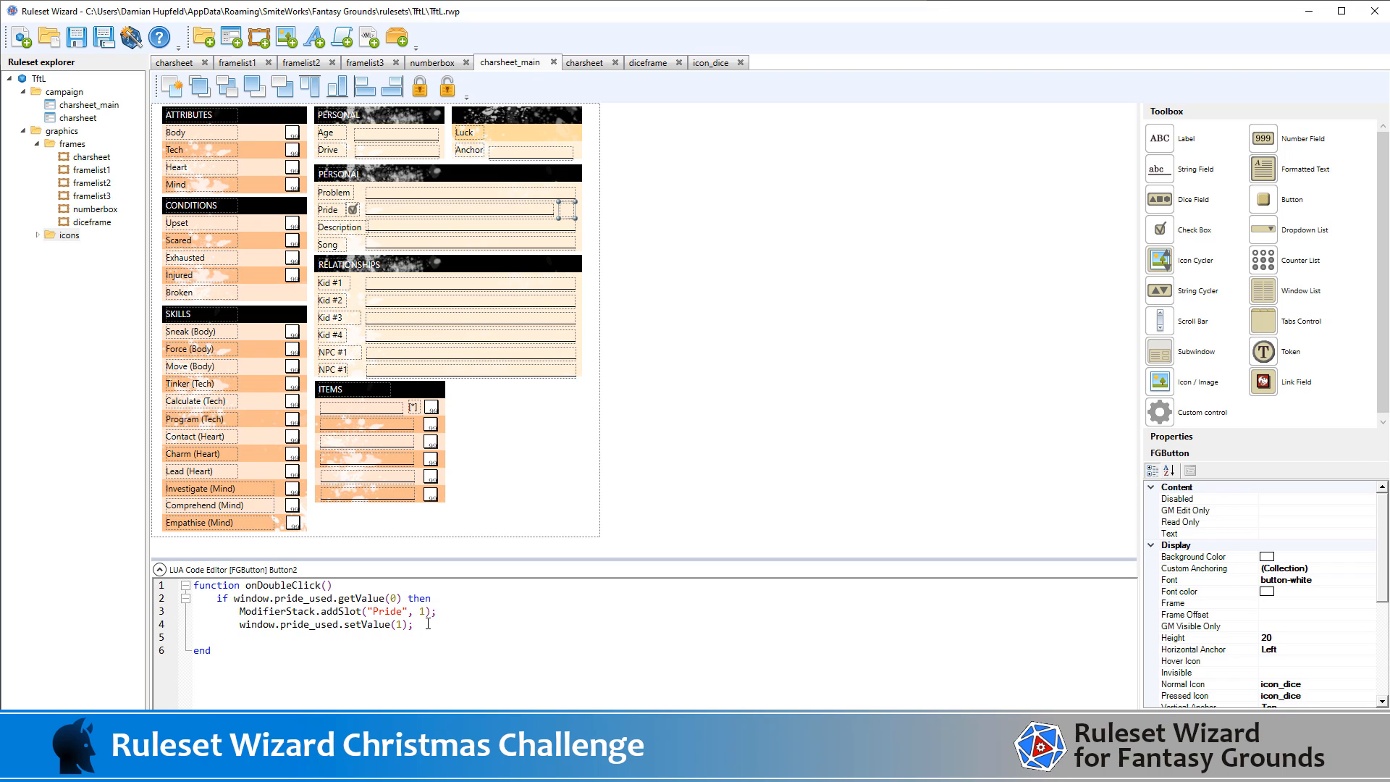
pyautogui.write('else')
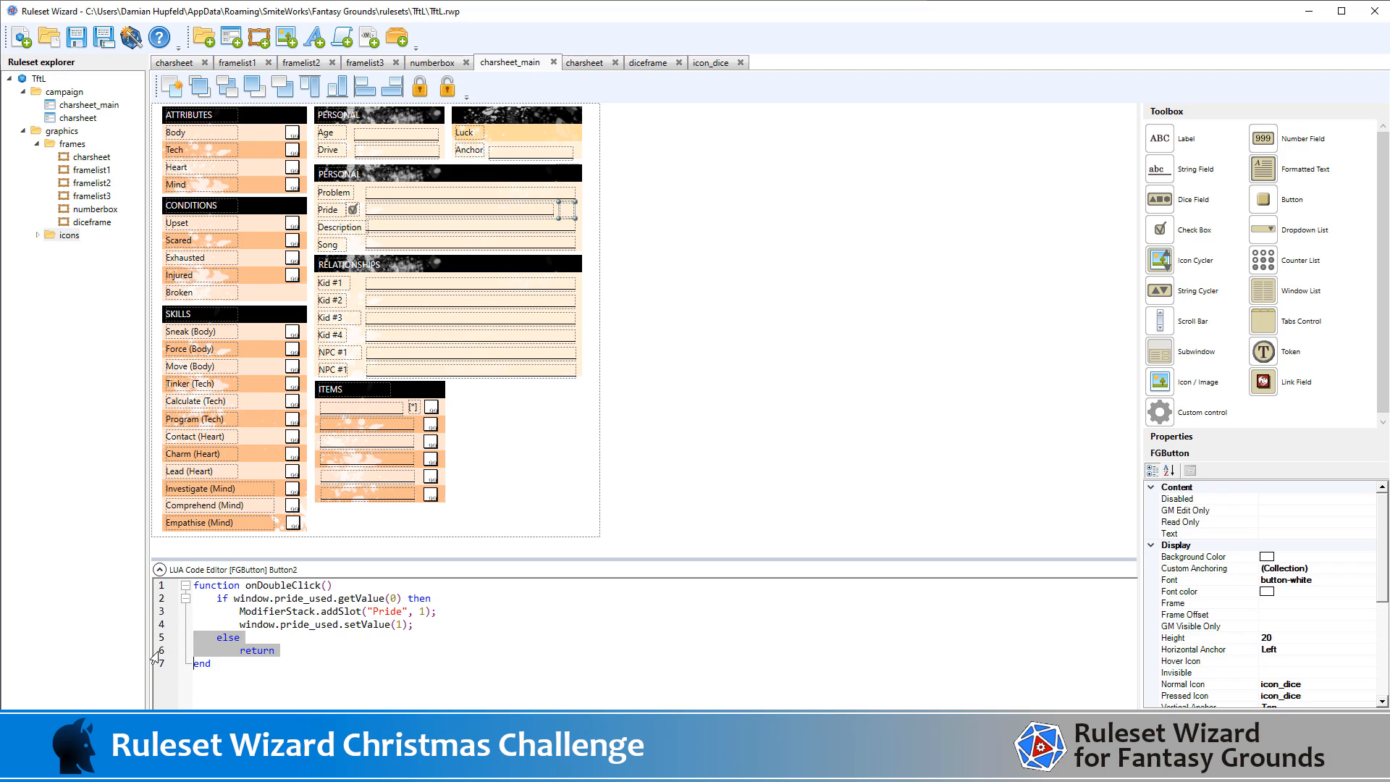
pyautogui.press('Delete')
# - Close the if block with an end line below the setValue statement
pyautogui.click(428, 621)
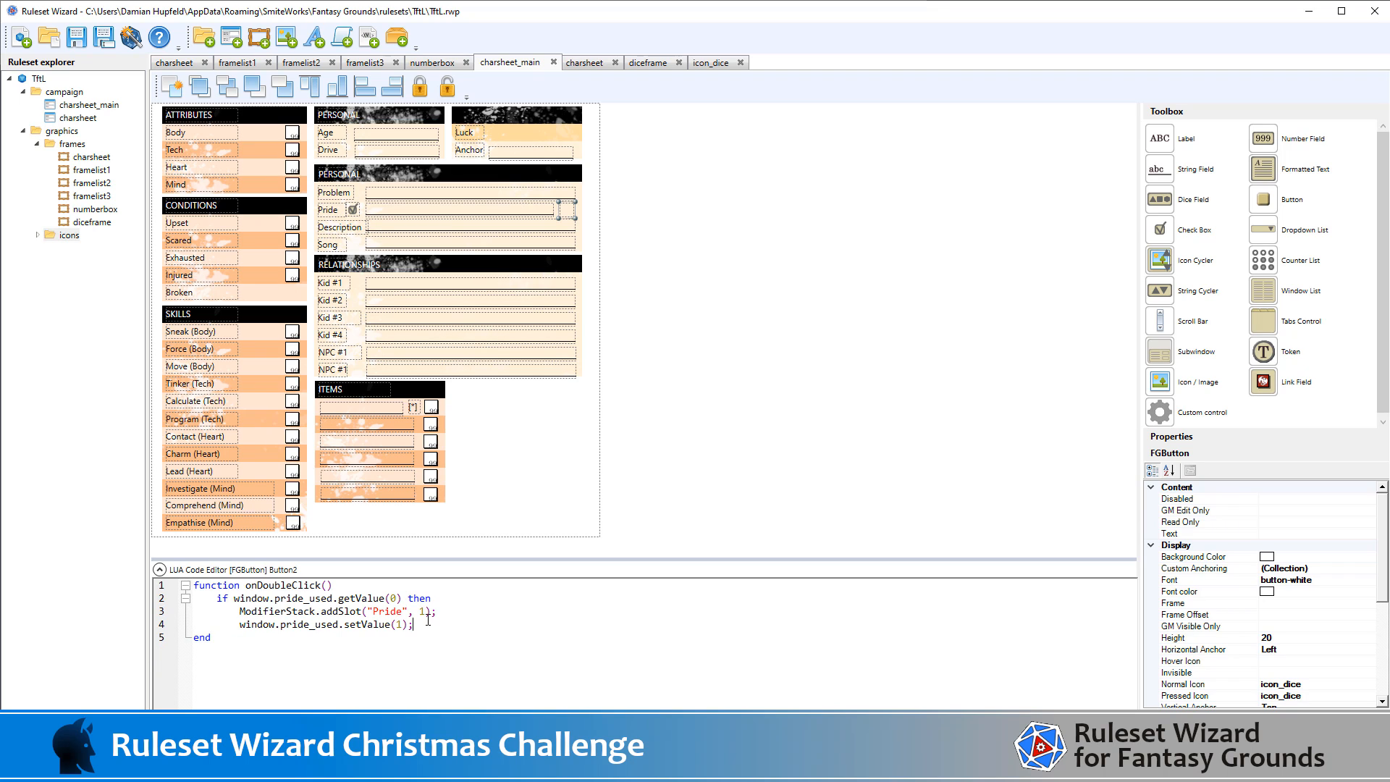
pyautogui.press('Return')
pyautogui.write('end')
# - Nudge the Pride row button up slightly and export the ruleset for checking in Fantasy Grounds
pyautogui.hotkey('alt', 'Tab')
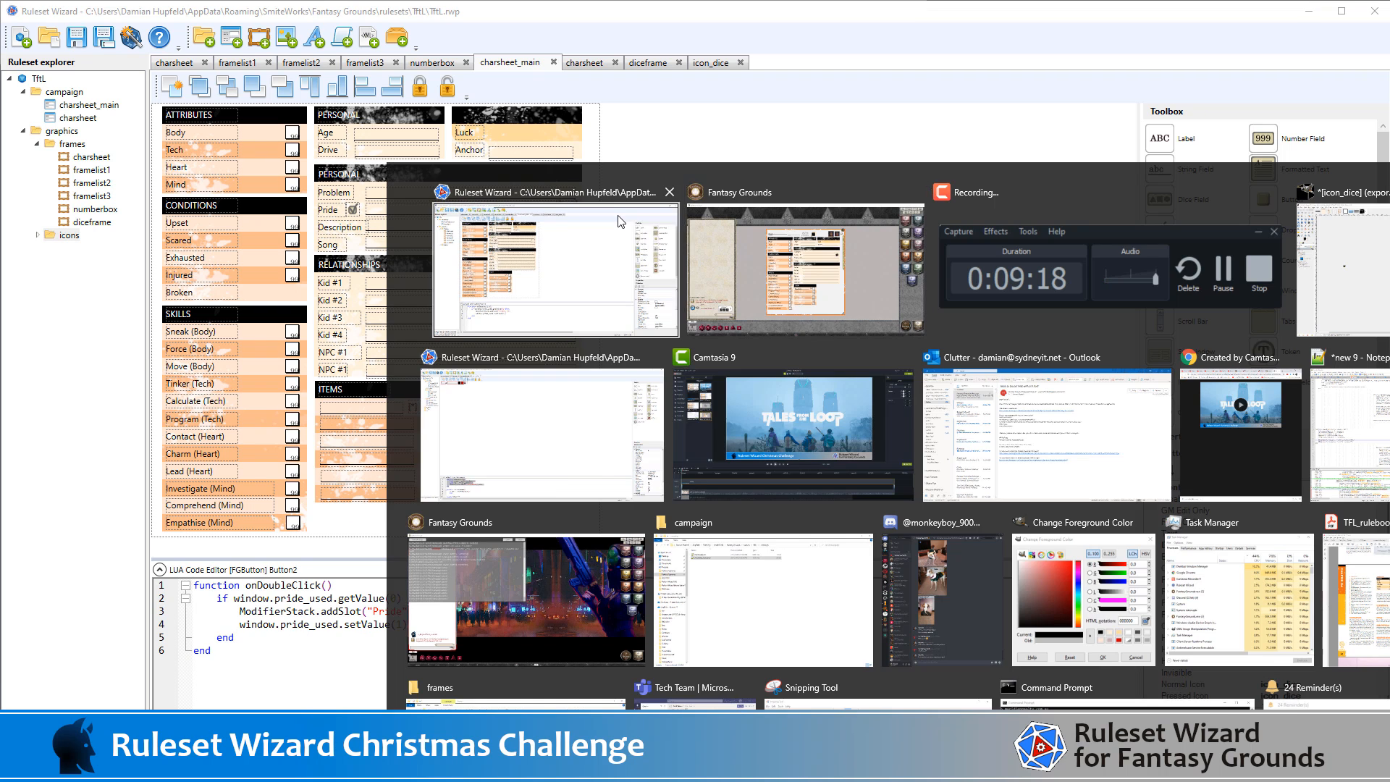
pyautogui.hotkey('alt', 'Tab')
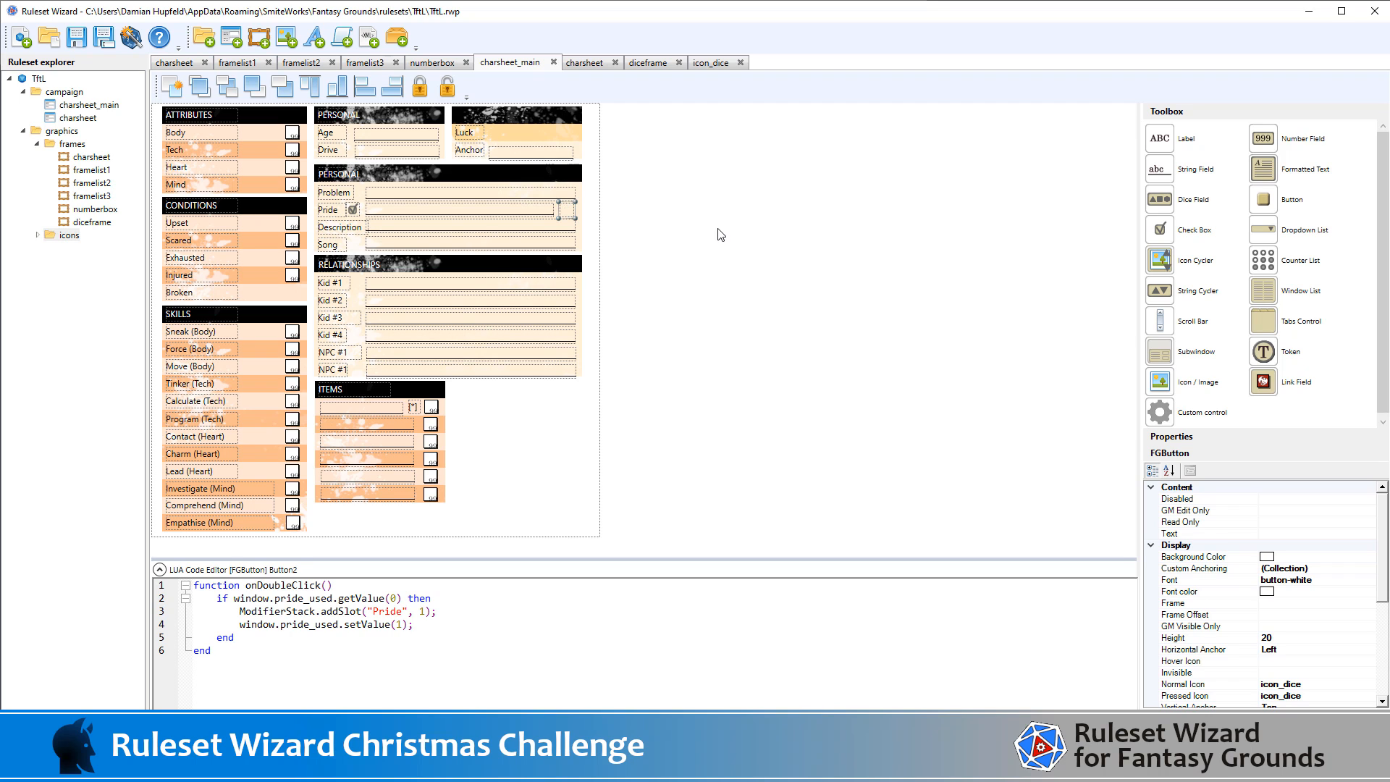
pyautogui.press('Up')
pyautogui.press('Up')
pyautogui.press('Up')
pyautogui.click(130, 38)
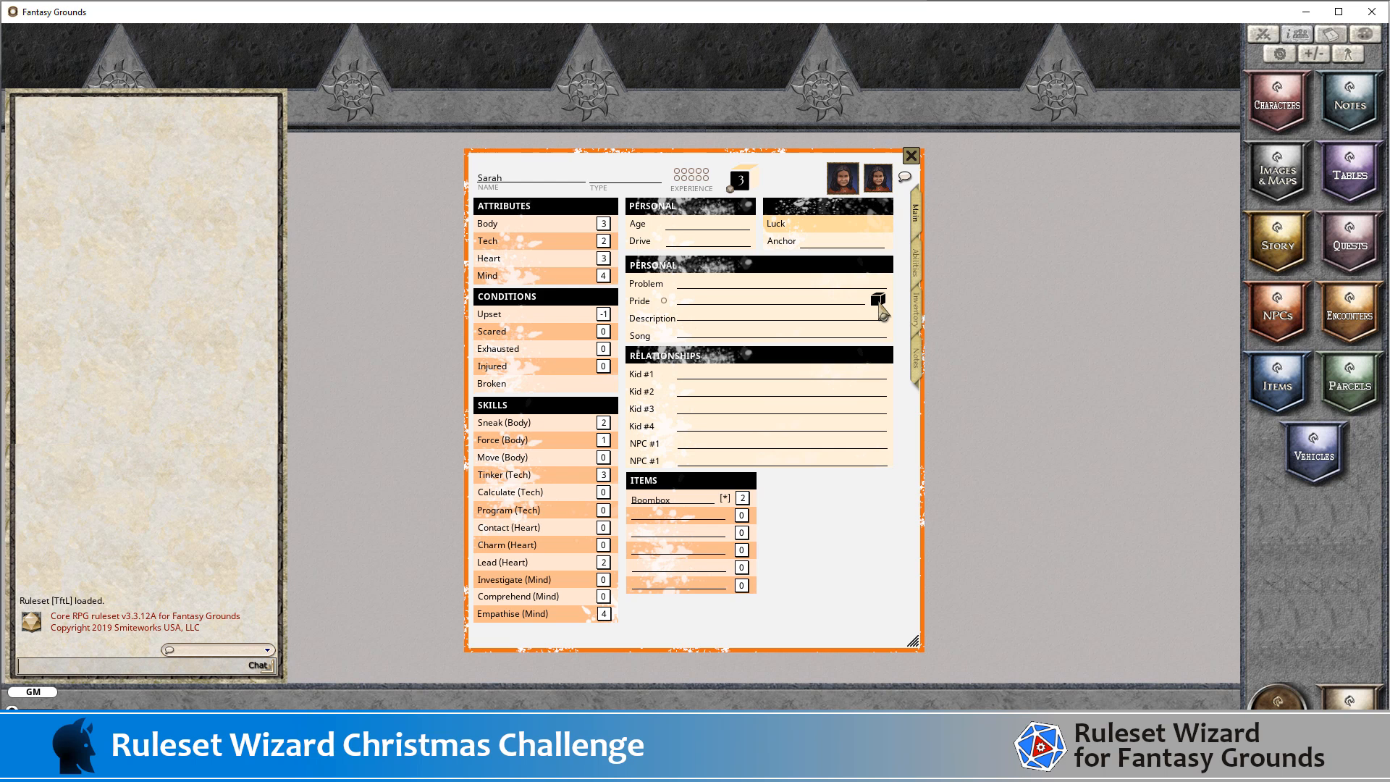
pyautogui.hotkey('alt', 'Tab')
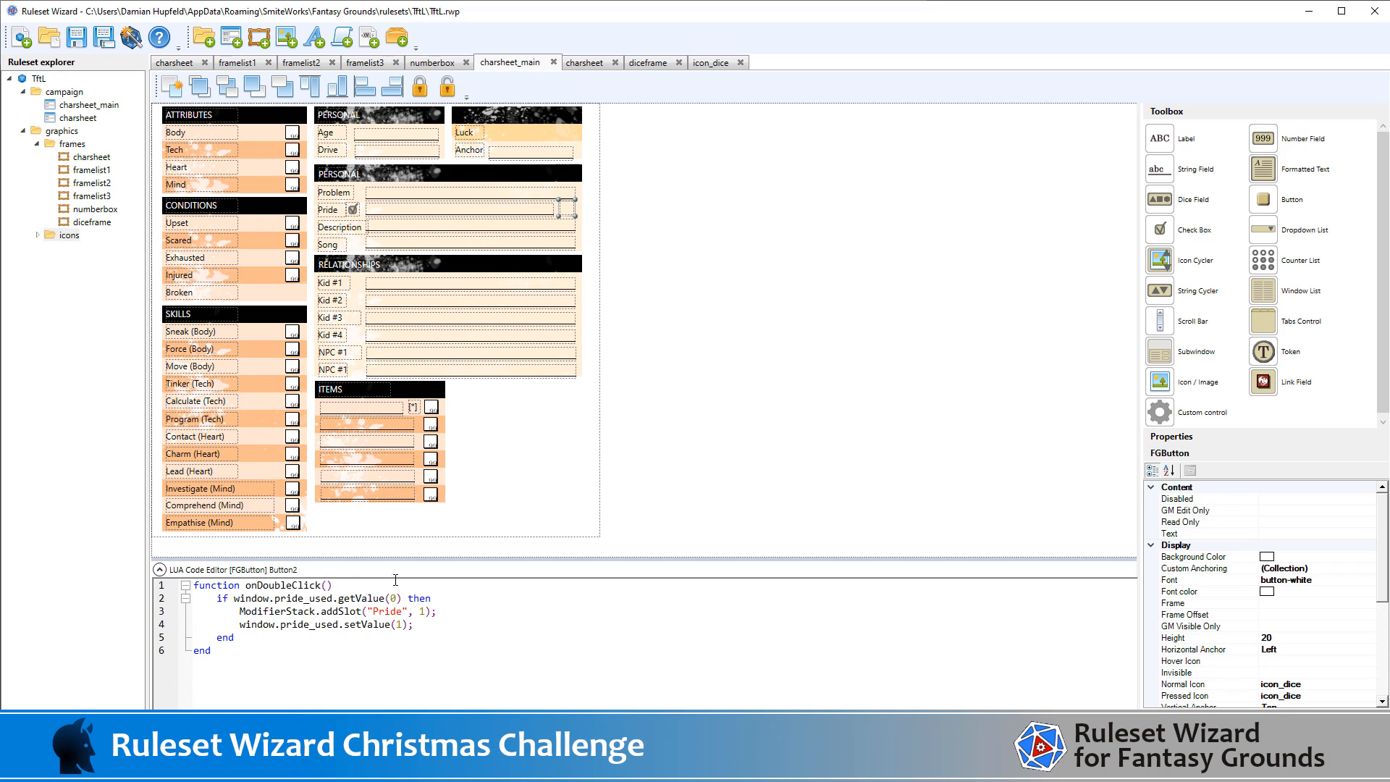
# - Start a Debug.chat line with the label "used? " at the beginning of the onDoubleClick function
pyautogui.click(395, 584)
pyautogui.press('Return')
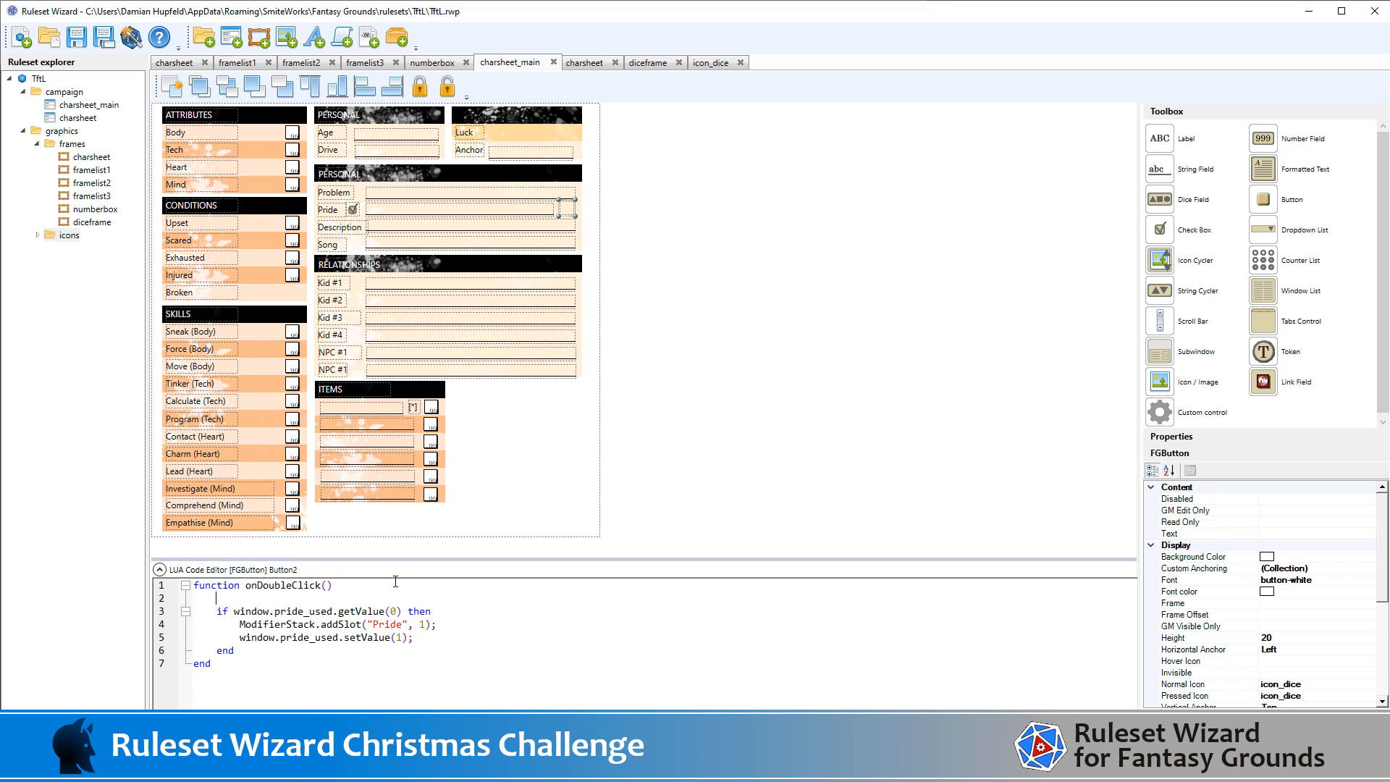
pyautogui.write('Debug.chat("used? ",')
pyautogui.moveTo(402, 611); pyautogui.dragTo(234, 611)
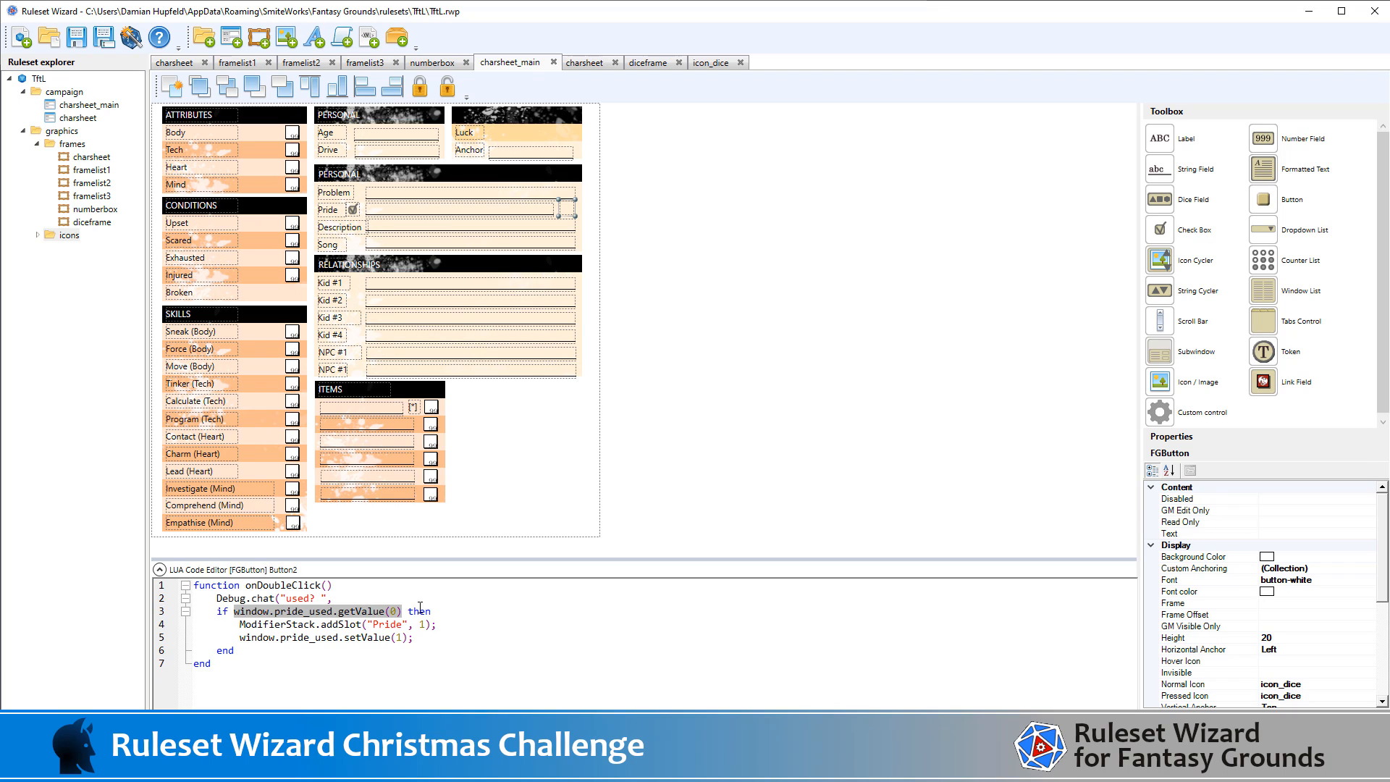
pyautogui.click(466, 621)
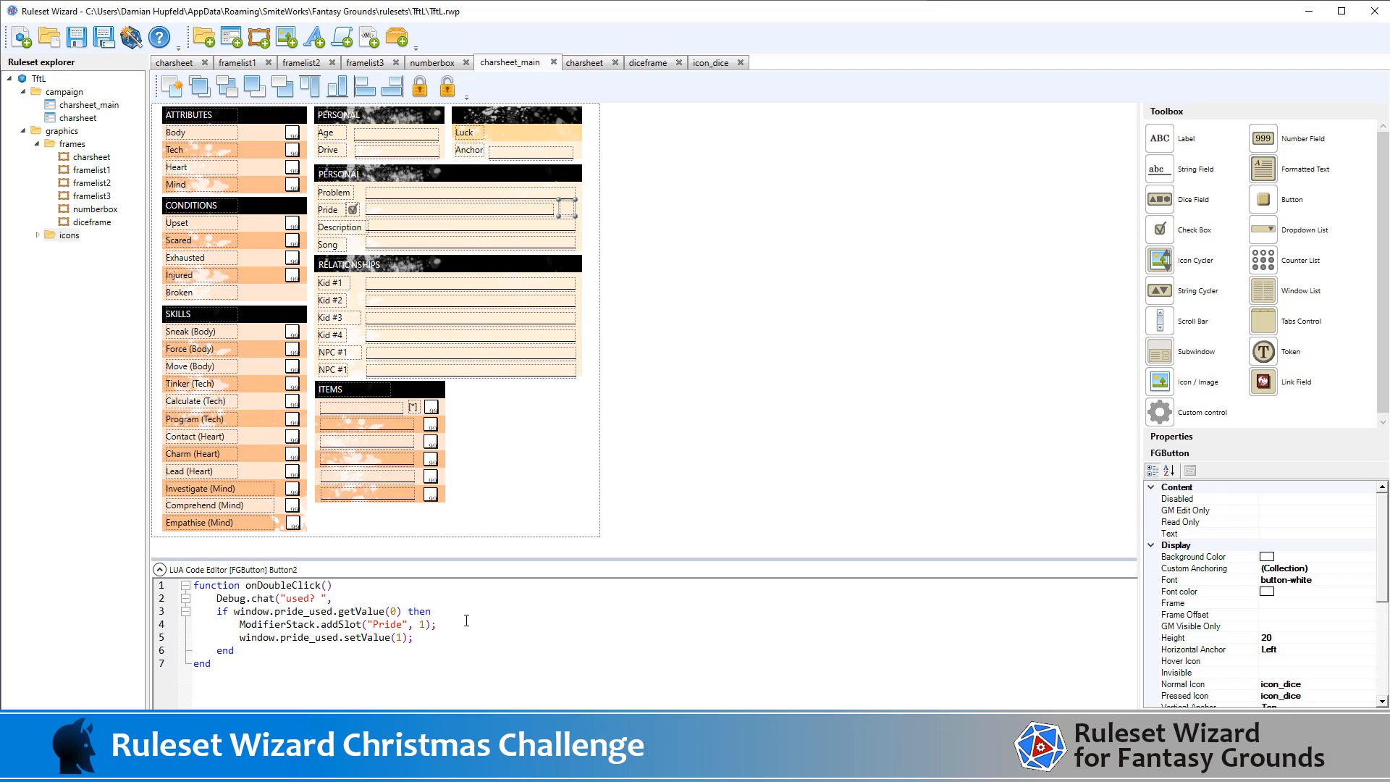
# - Change the if condition to window.pride_used.getValue() == 0 and delete the Debug.chat line
pyautogui.press('BackSpace')
pyautogui.press('Right')
pyautogui.write('== 0')
pyautogui.click(164, 602)
pyautogui.press('Delete')
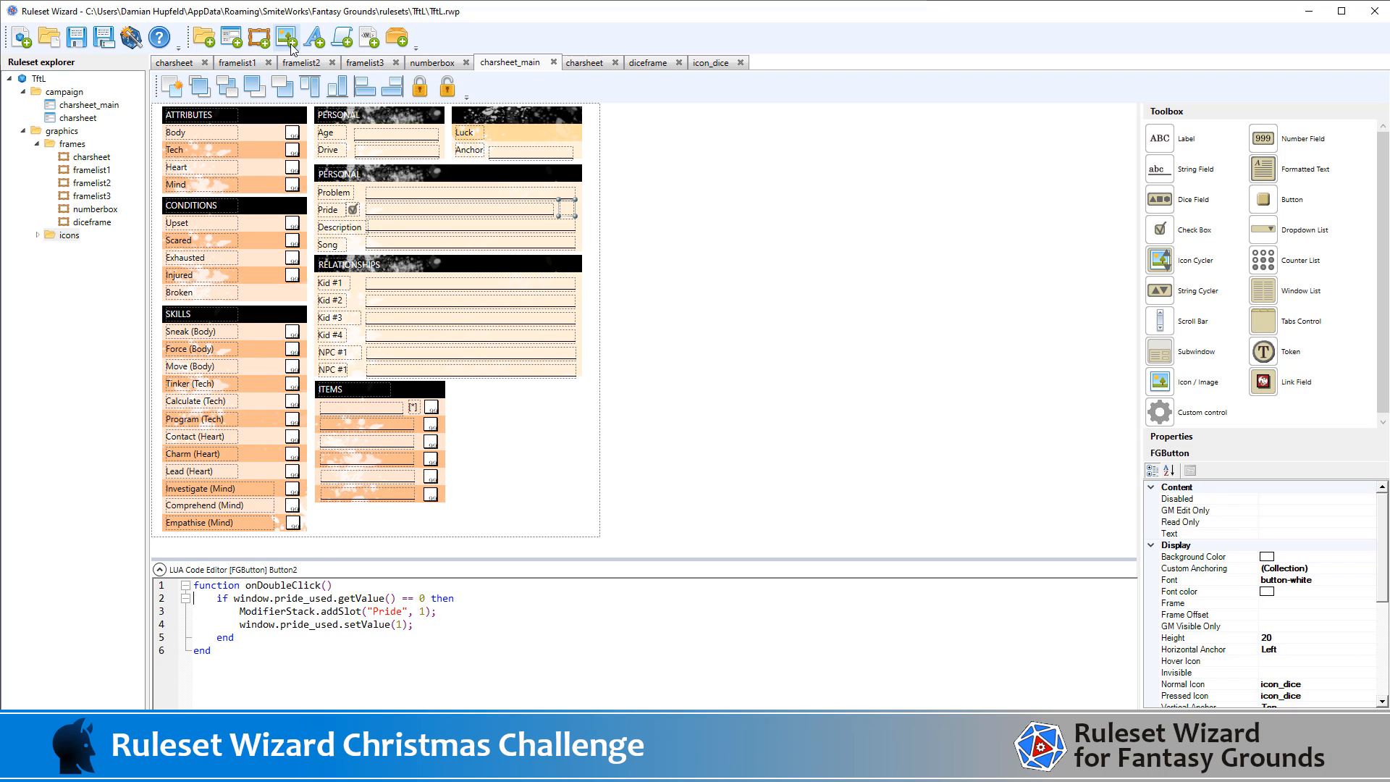
# - Export the ruleset as TftL.pak, overwriting the existing file, and switch to Fantasy Grounds
pyautogui.click(129, 42)
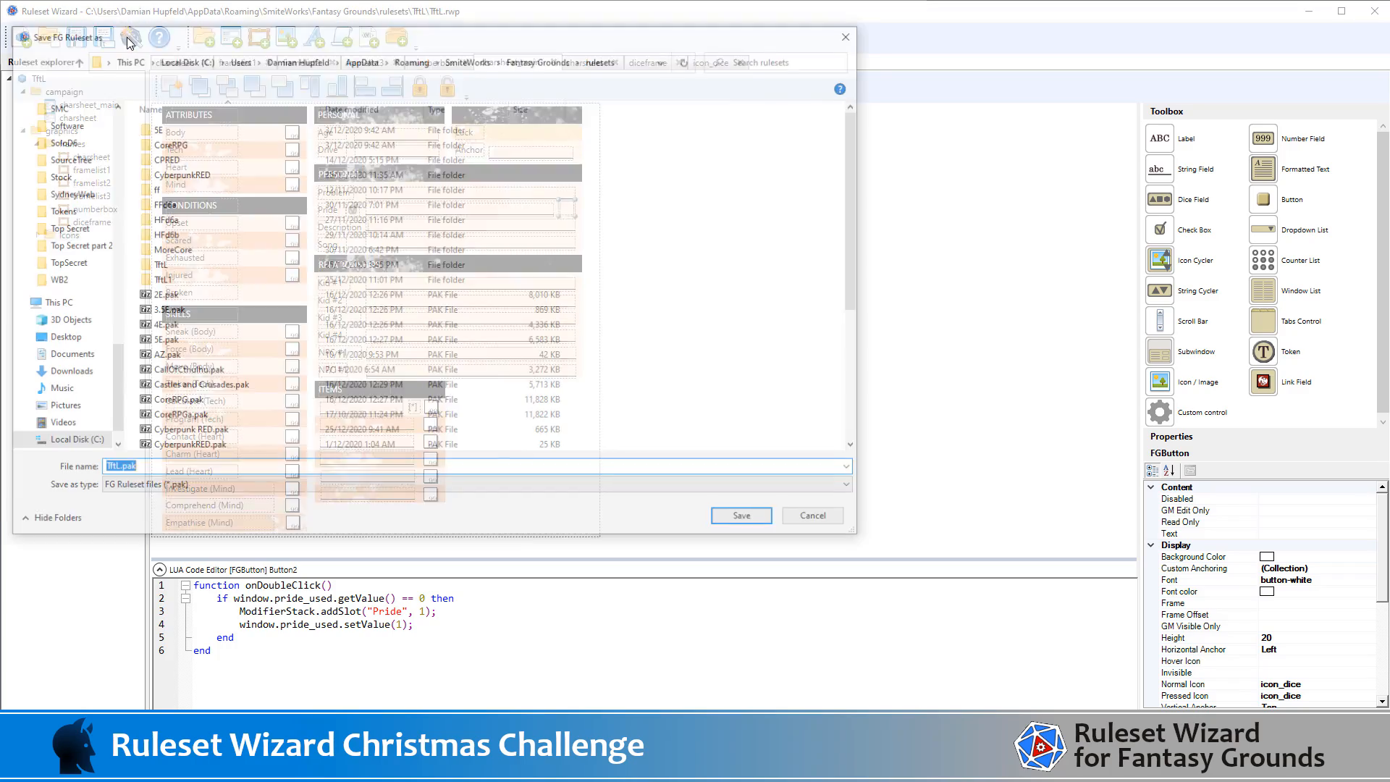
pyautogui.press('Return')
pyautogui.hotkey('alt', 'Tab')
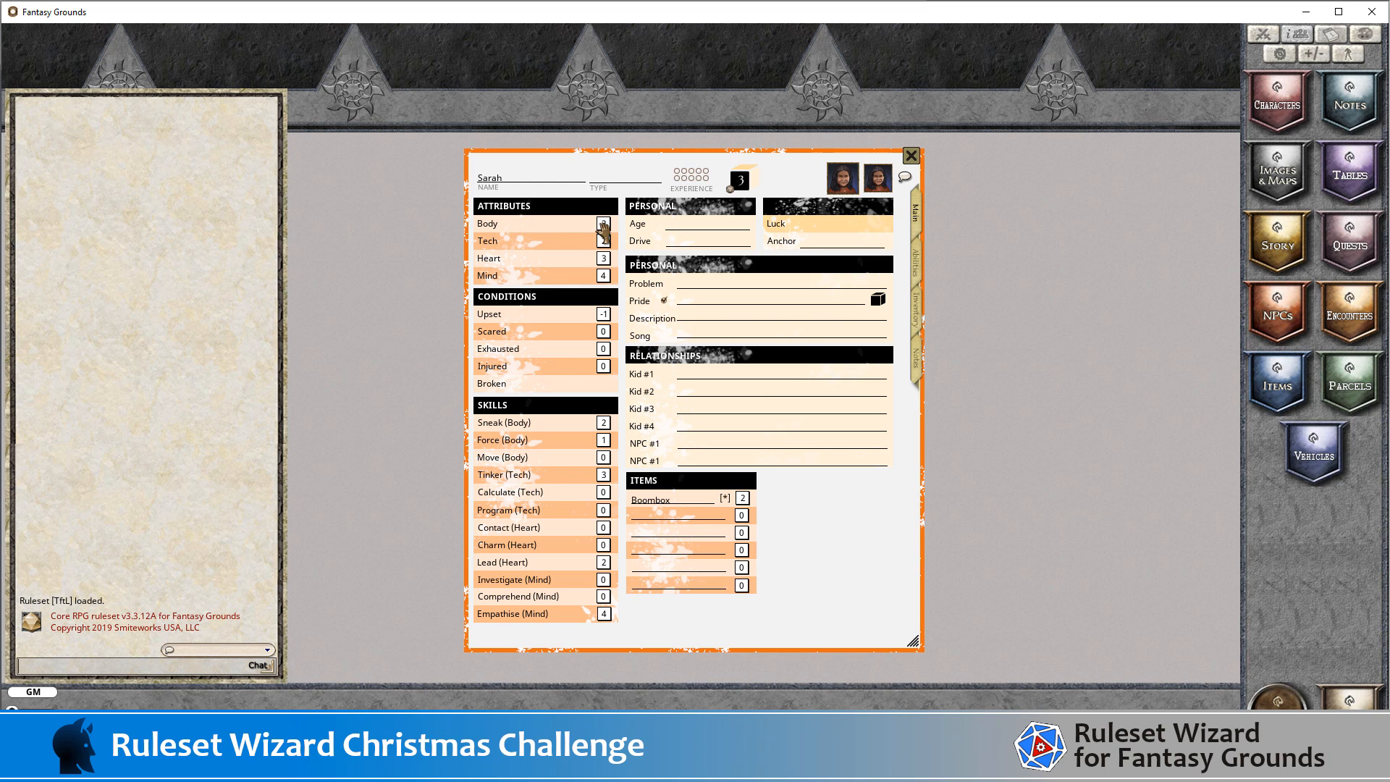
# - Test the character's Tech and Tinker dice pool by rolling it with the Pride modifier and again without it
pyautogui.scroll(2, 738, 183)
pyautogui.doubleClick(738, 183)
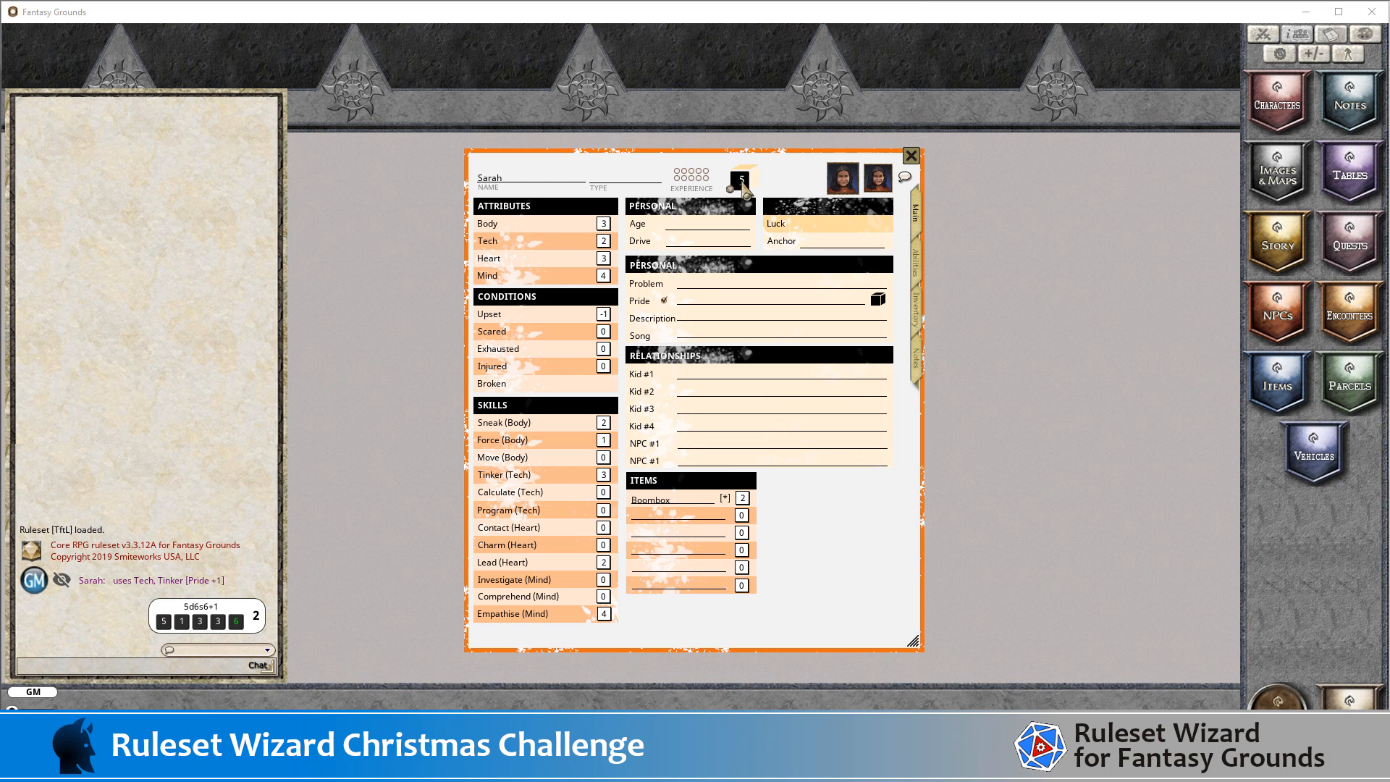
pyautogui.hotkey('alt', 'Tab')
pyautogui.scroll(-1, 743, 187)
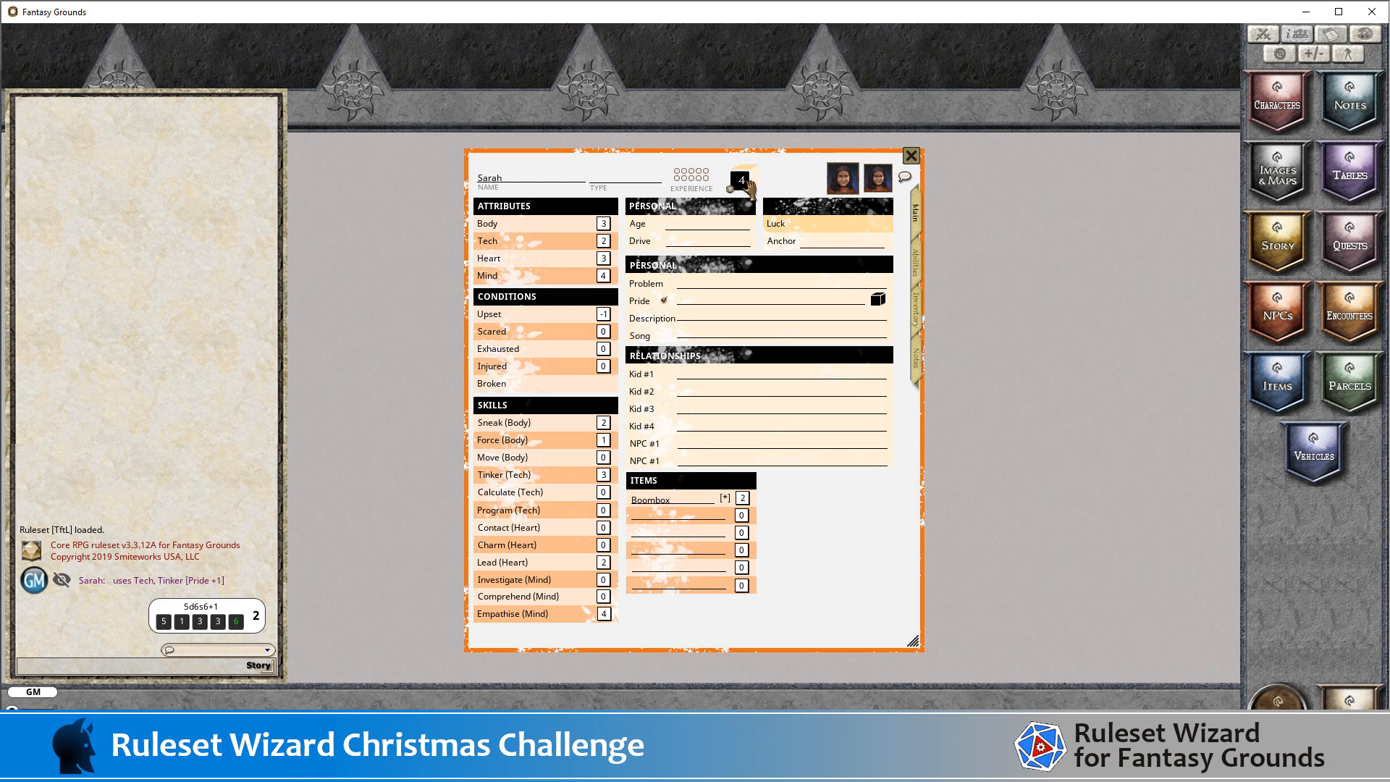
pyautogui.scroll(1, 748, 185)
pyautogui.scroll(-1, 748, 185)
pyautogui.doubleClick(745, 184)
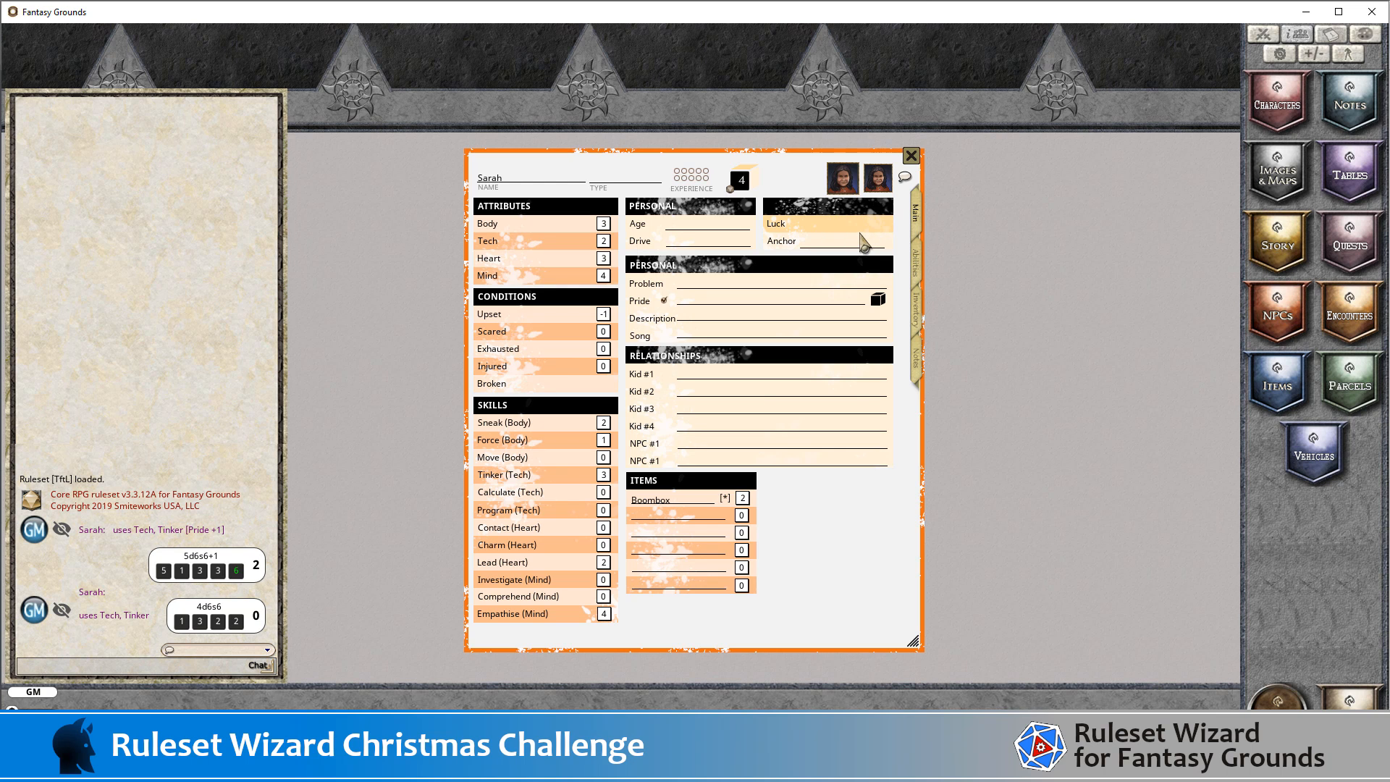
# - Switch to Ruleset Wizard and place copies of the Body number field and the Pride dice button side by side in the Luck row
pyautogui.hotkey('alt', 'Tab')
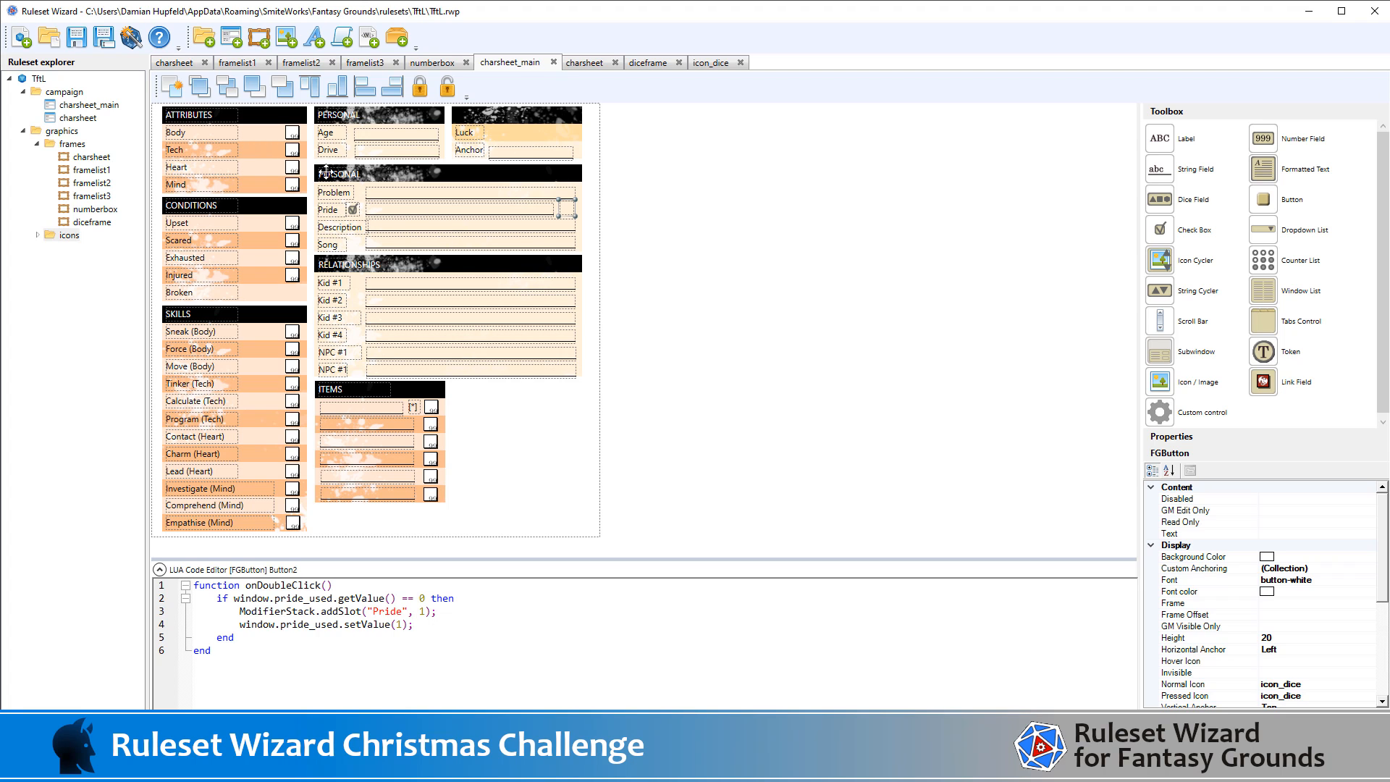
pyautogui.click(296, 134)
pyautogui.scroll(4, 1319, 595)
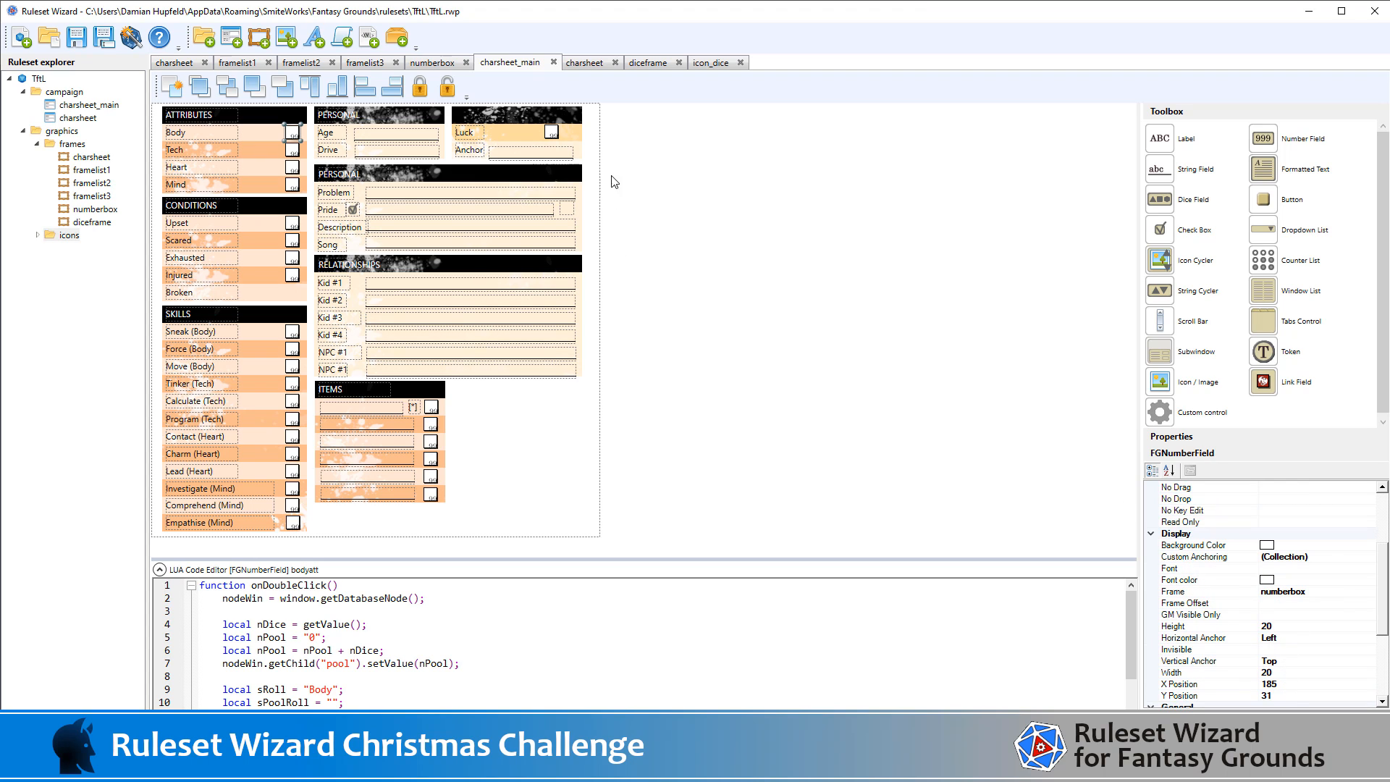
pyautogui.click(552, 133)
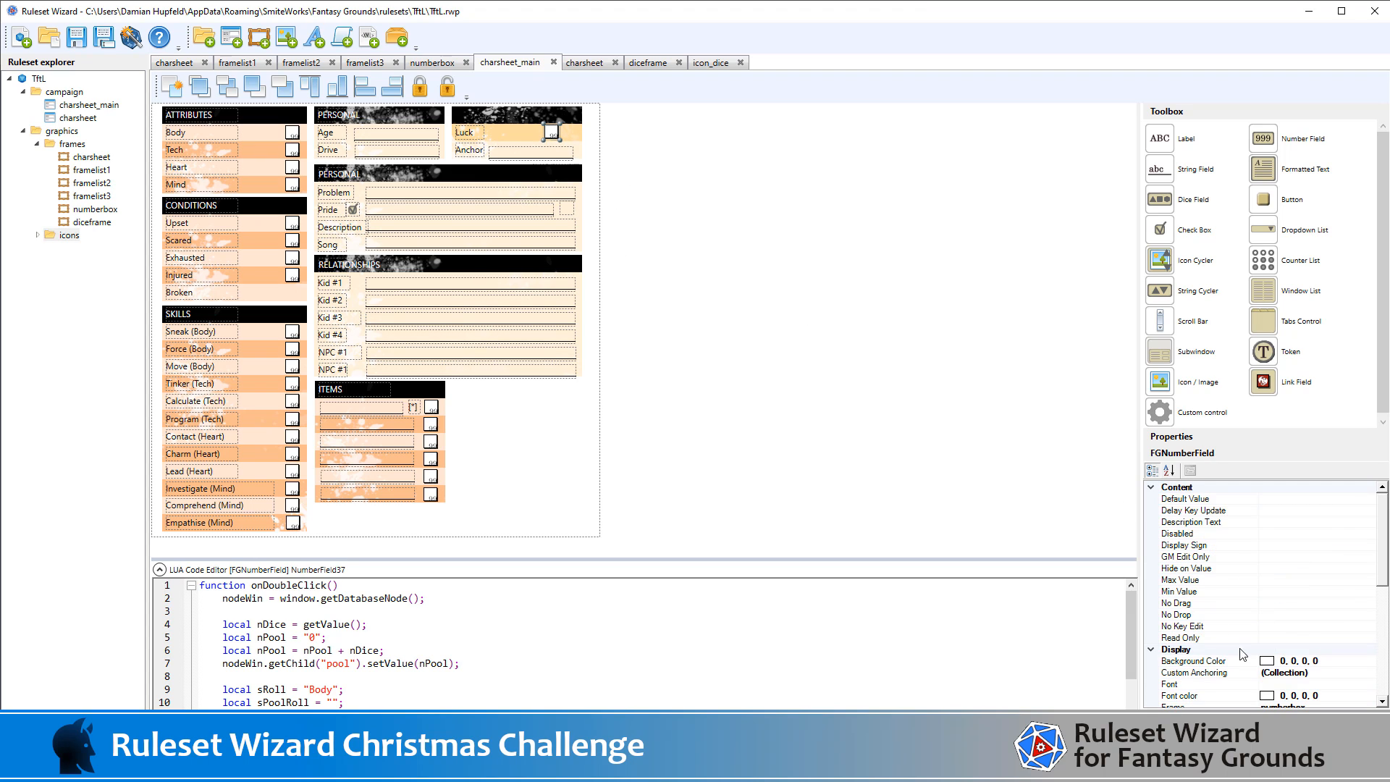
pyautogui.click(565, 133)
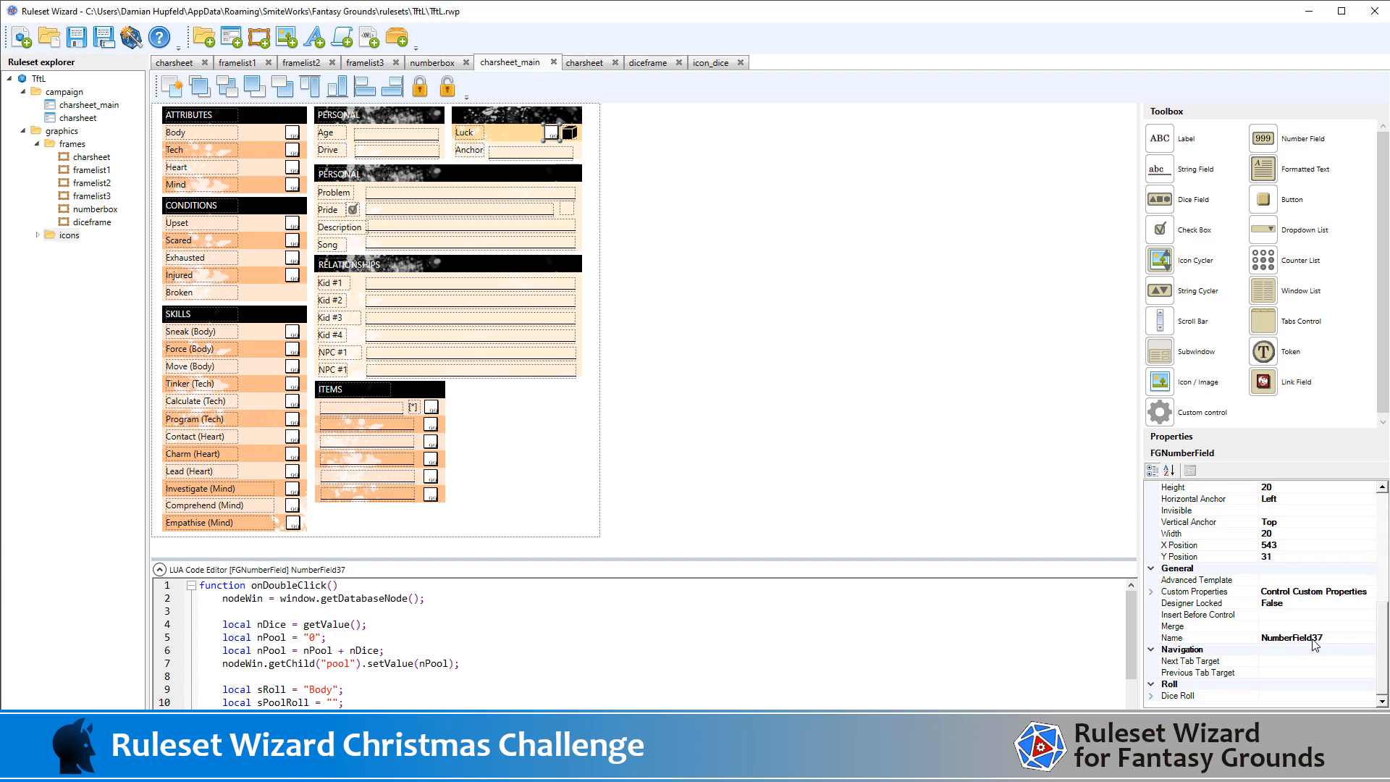
# - Rename the Luck row's number field to luck
pyautogui.click(1334, 638)
pyautogui.doubleClick(1334, 638)
pyautogui.write('luck')
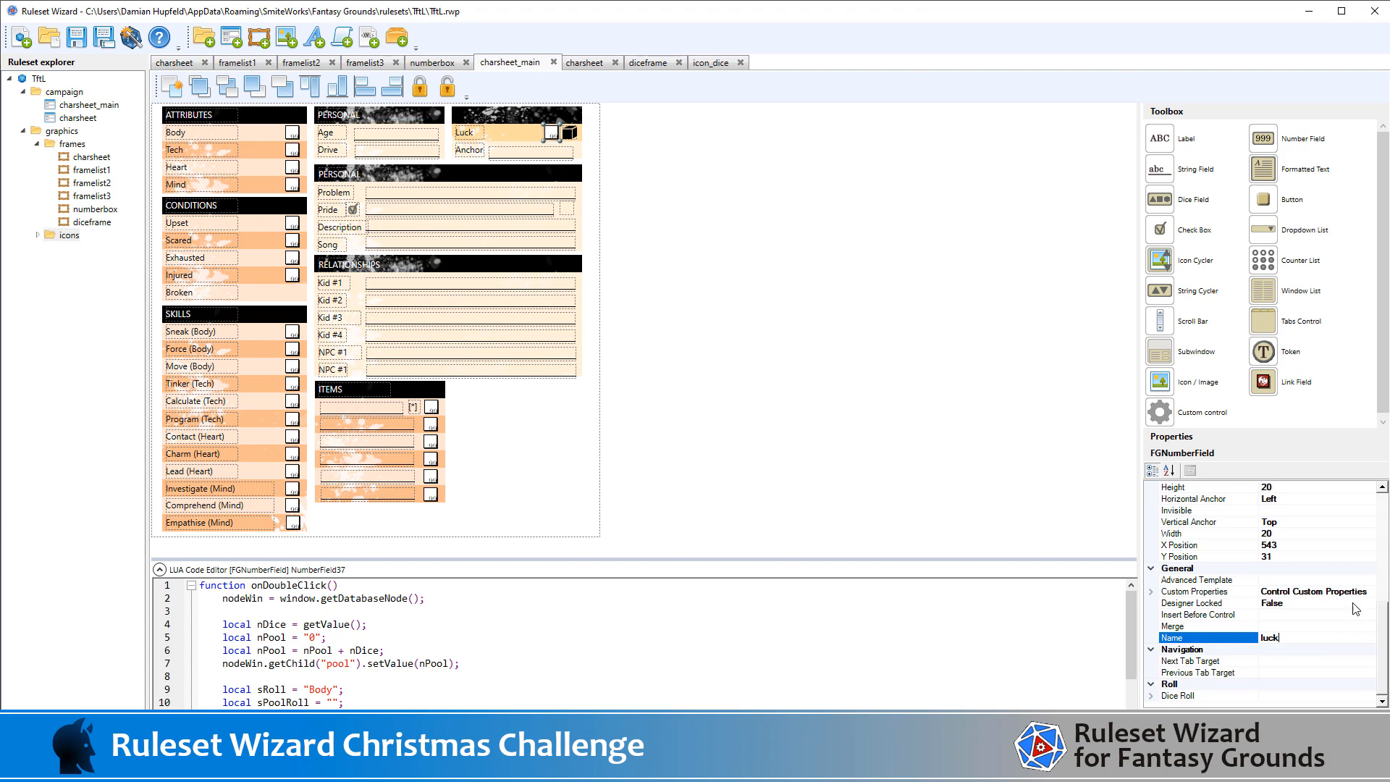
pyautogui.scroll(8, 1343, 579)
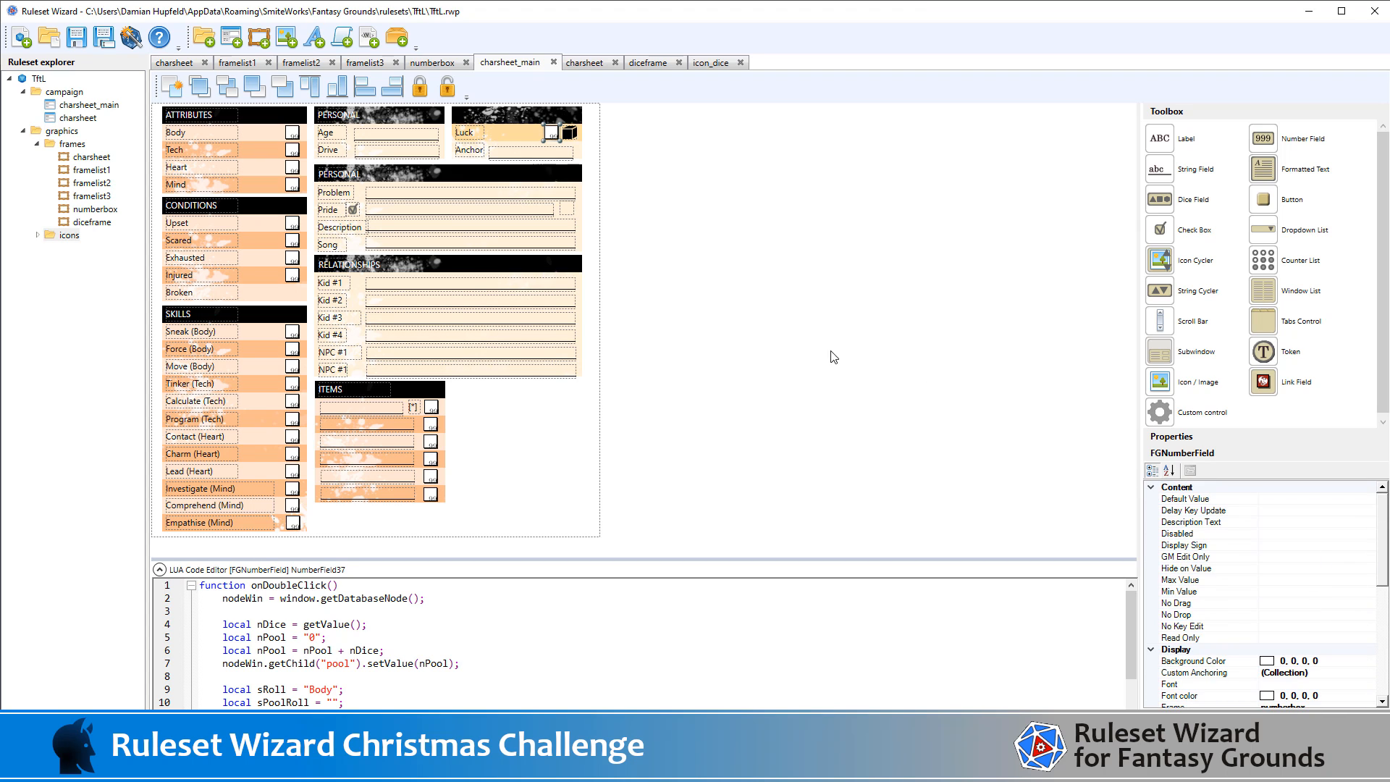
pyautogui.click(707, 301)
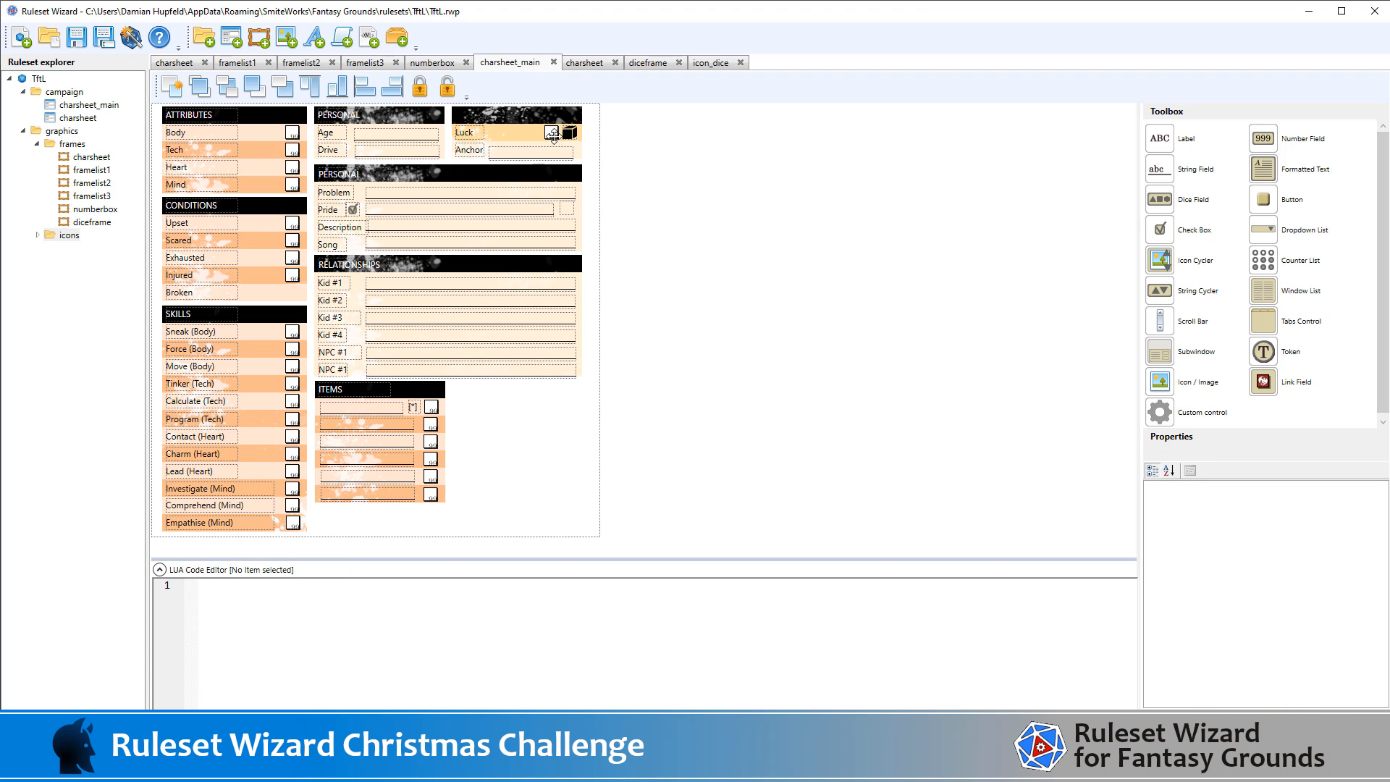
# - Edit the Luck row button's script to test window.luck.getValue() > 0 and add a "Luck" modifier slot with value 0
pyautogui.click(570, 132)
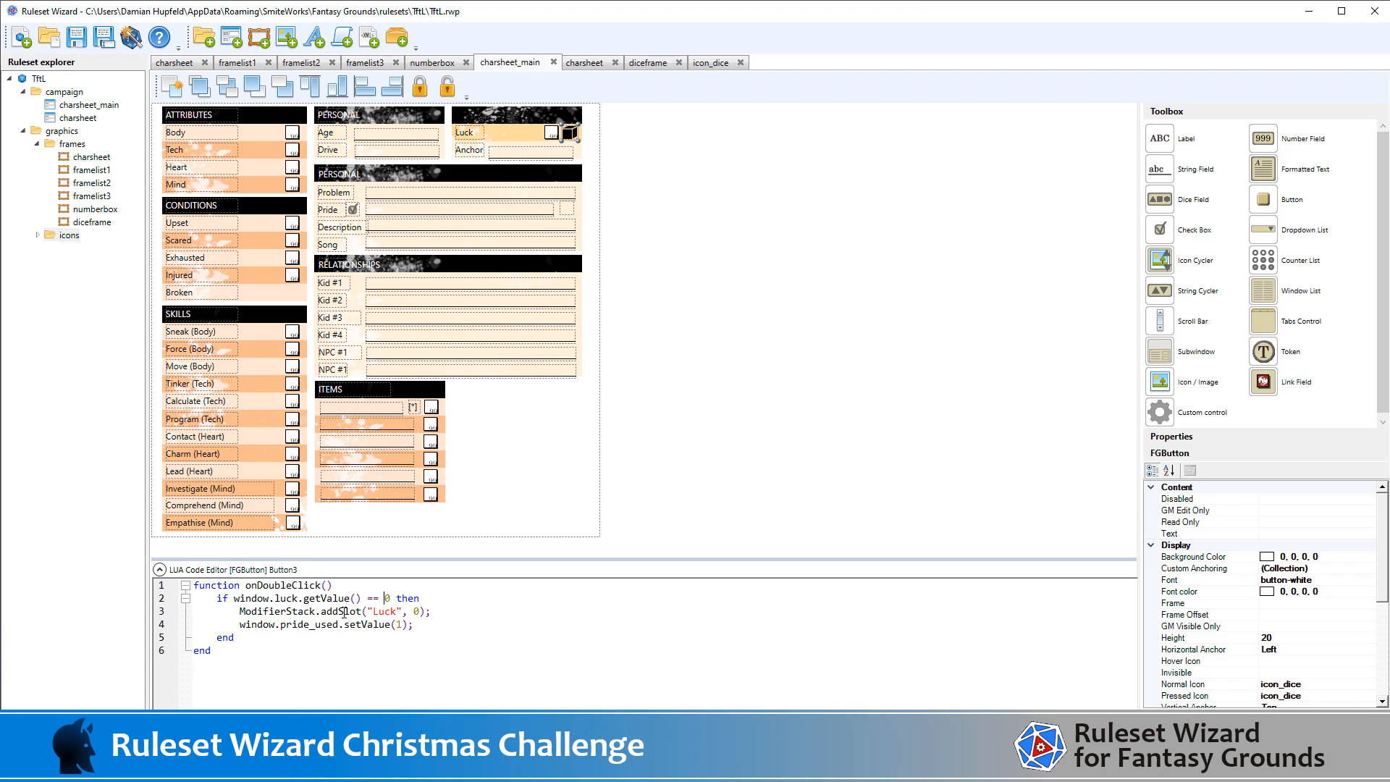
pyautogui.press('Left')
pyautogui.hotkey('shift', 'Left')
pyautogui.hotkey('shift', 'Left')
pyautogui.write('>')
# - Rewrite the statement below the Luck modifier slot as window.luck.setValue(window.luck.getValue()-1);
pyautogui.moveTo(234, 598); pyautogui.dragTo(349, 598)
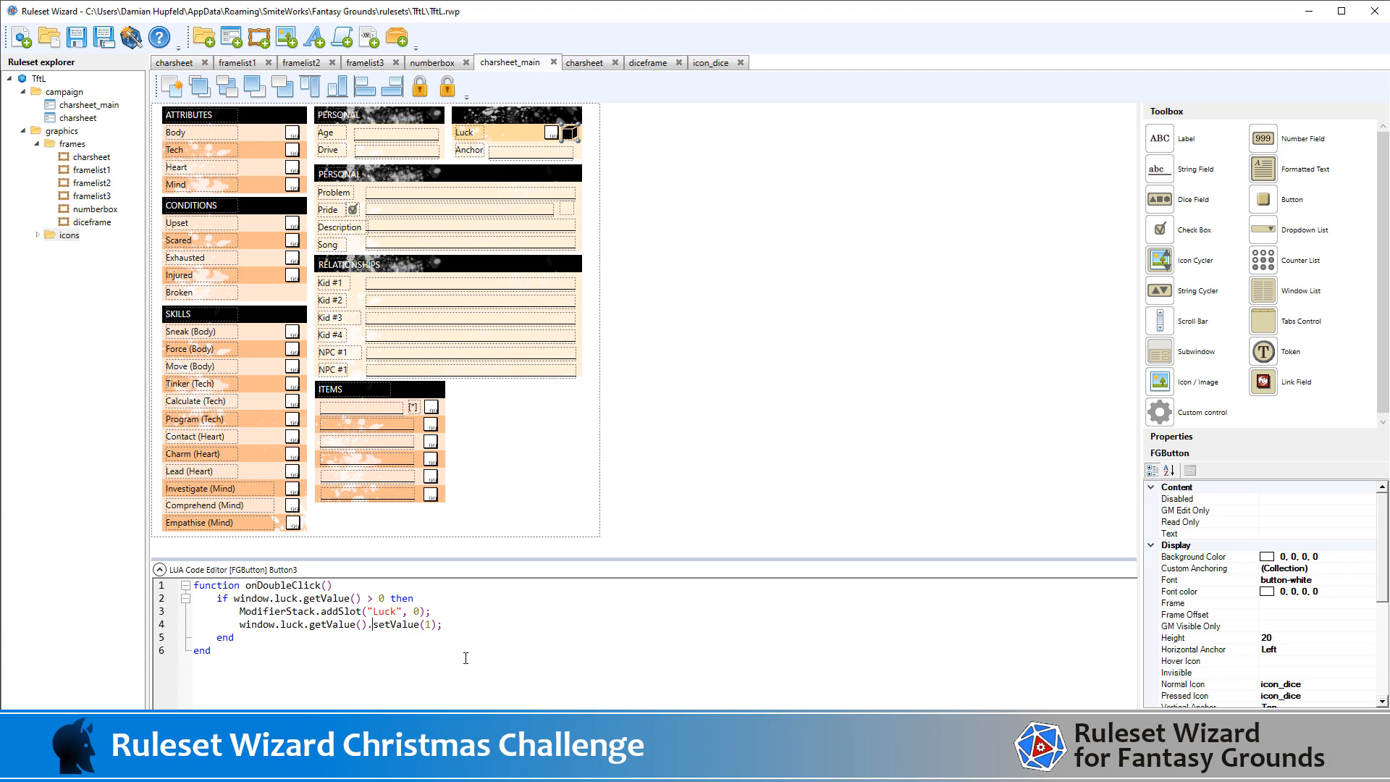
pyautogui.moveTo(367, 624); pyautogui.dragTo(241, 623)
pyautogui.hotkey('ctrl', 'c')
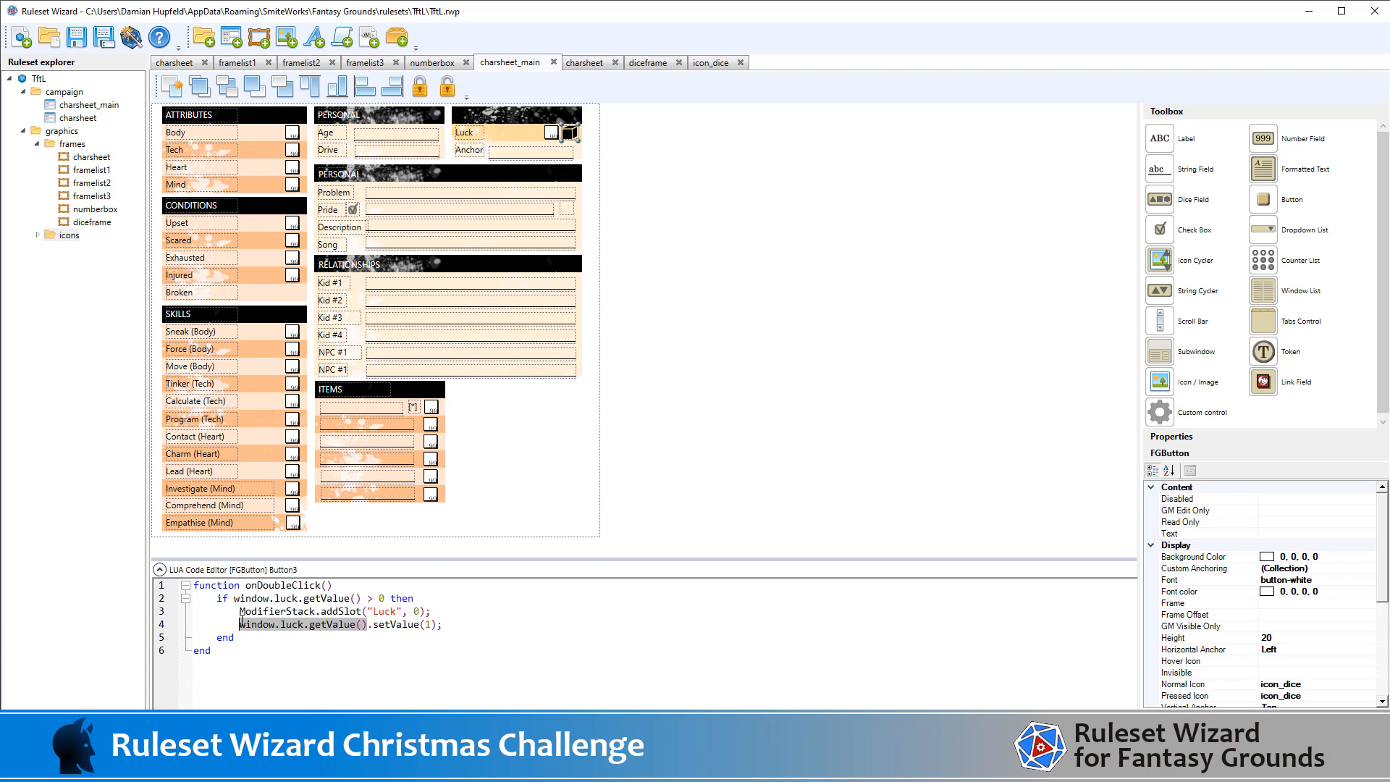
pyautogui.click(310, 625)
pyautogui.press('Delete')
pyautogui.write('s')
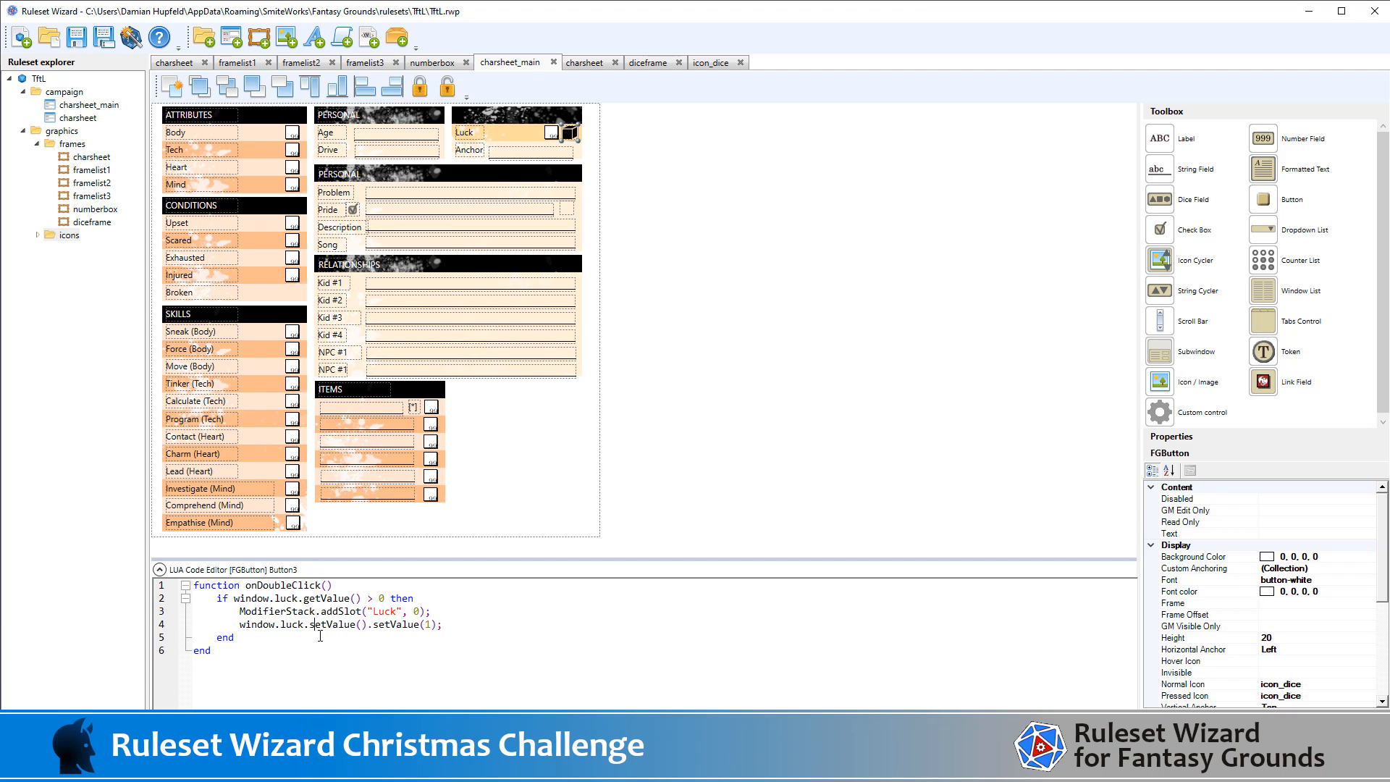
pyautogui.click(363, 625)
pyautogui.hotkey('ctrl', 'v')
pyautogui.write('-1')
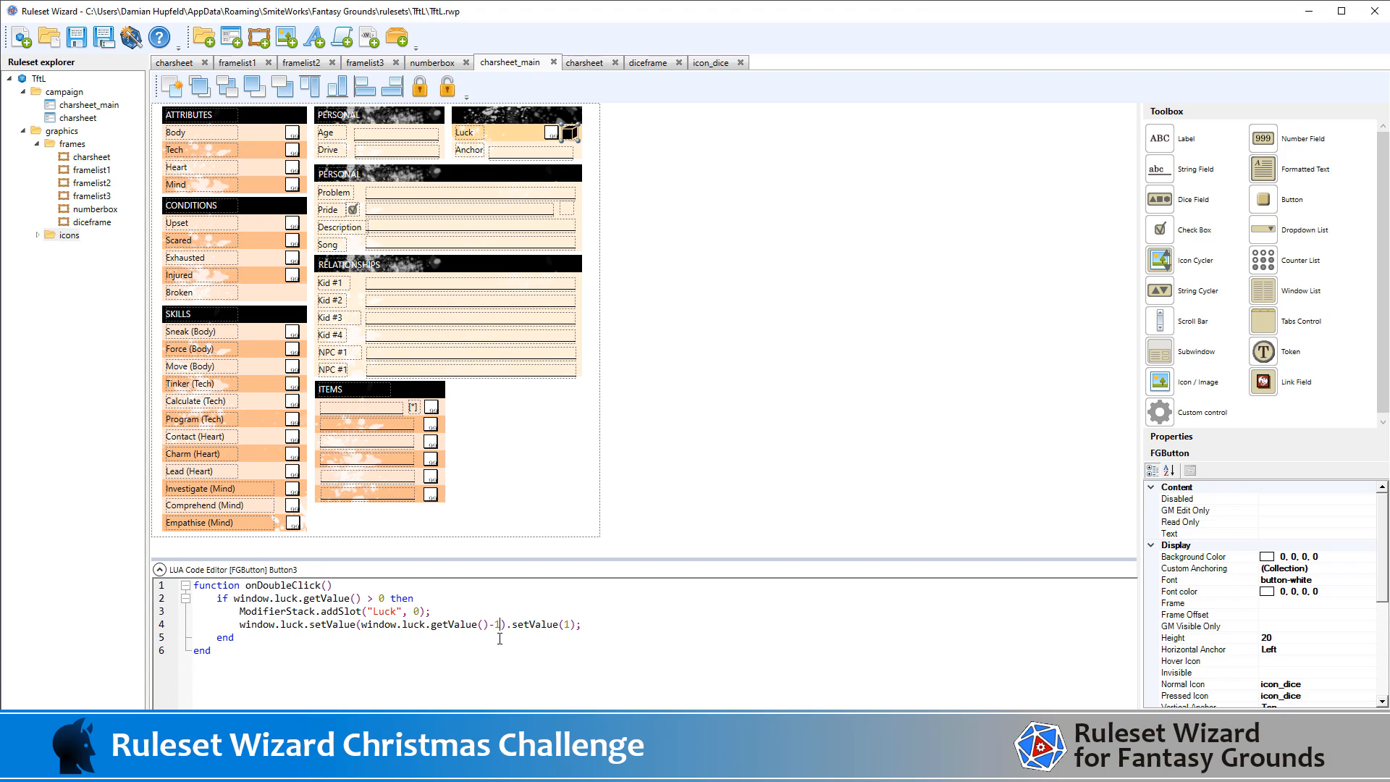
pyautogui.press('Right')
pyautogui.hotkey('shift', 'Right')
pyautogui.hotkey('shift', 'Right')
pyautogui.hotkey('shift', 'Right')
pyautogui.hotkey('shift', 'Right')
pyautogui.hotkey('shift', 'Right')
pyautogui.hotkey('shift', 'Right')
pyautogui.hotkey('shift', 'Right')
pyautogui.hotkey('shift', 'Right')
pyautogui.hotkey('shift', 'Right')
pyautogui.hotkey('shift', 'Right')
pyautogui.hotkey('shift', 'Right')
pyautogui.hotkey('shift', 'Right')
pyautogui.press('Delete')
pyautogui.click(684, 282)
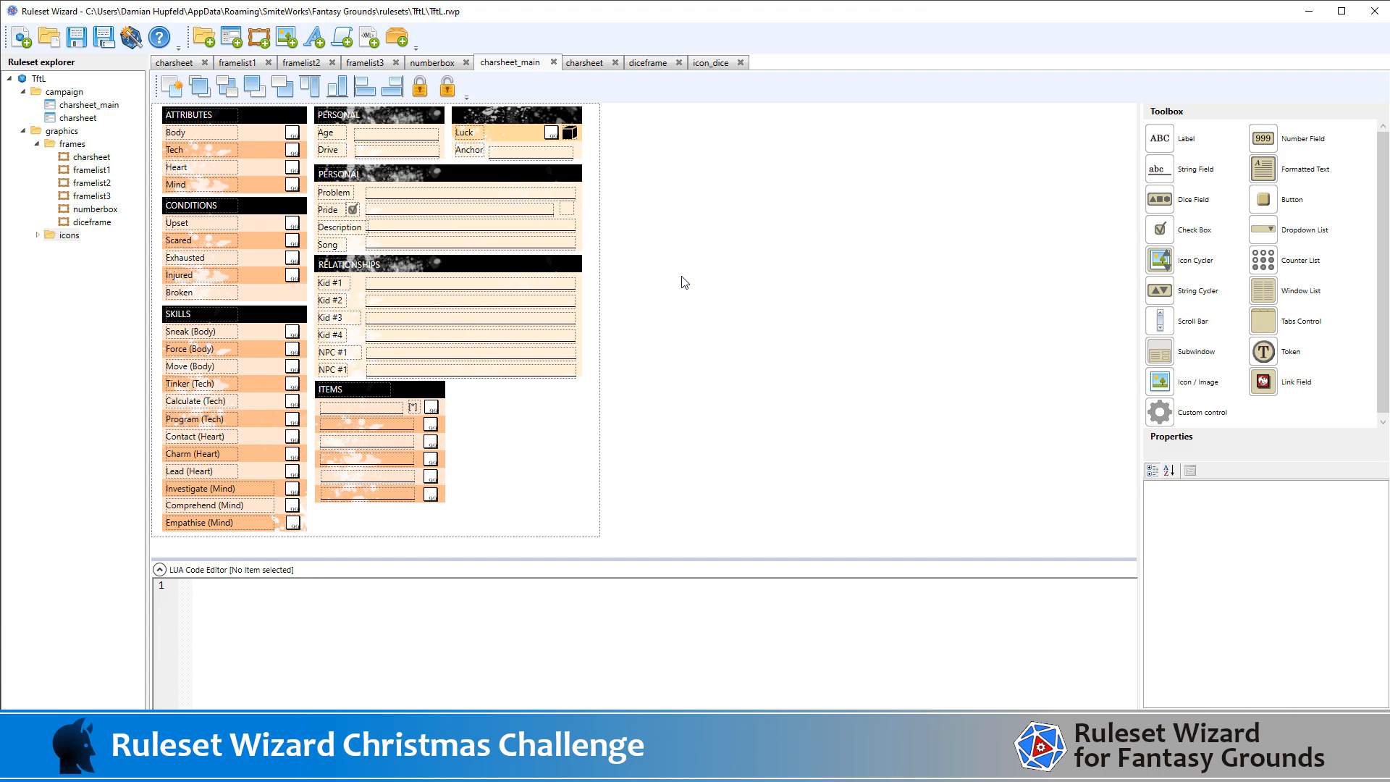
# - Regenerate the ruleset, switch to Fantasy Grounds and reload the ruleset there
pyautogui.click(130, 38)
pyautogui.press('Return')
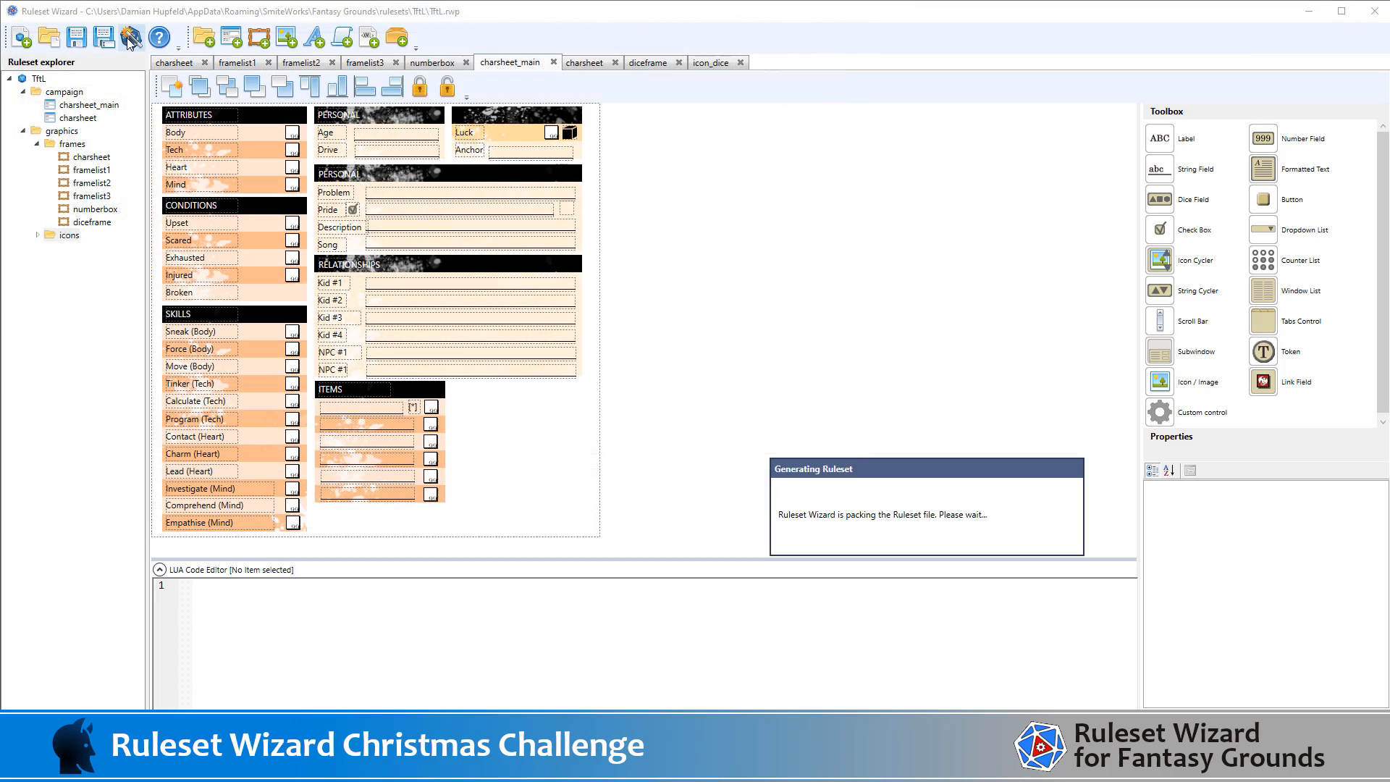
pyautogui.hotkey('alt', 'Tab')
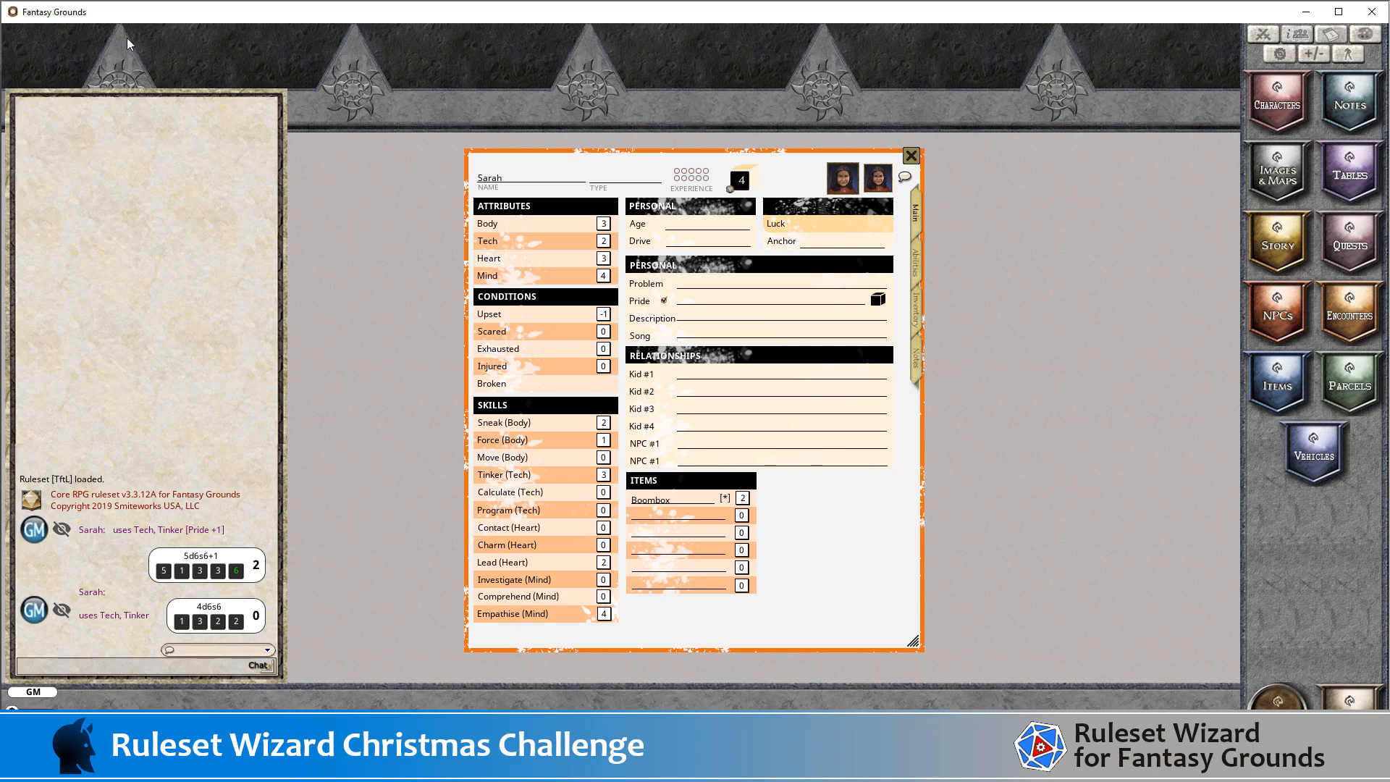
pyautogui.press('F1')
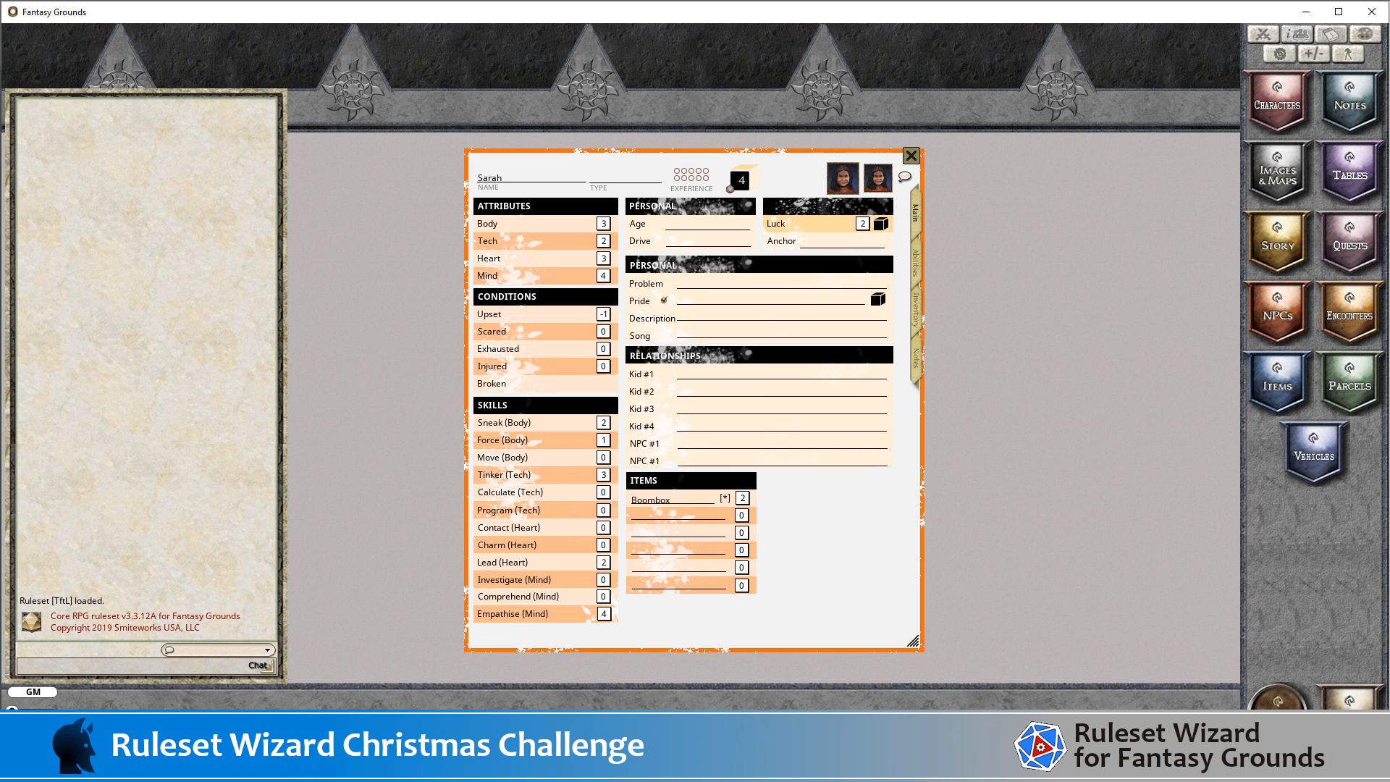
# - Test the Luck modifier by rolling 5d6 with it in the chat
pyautogui.moveTo(233, 738); pyautogui.dragTo(187, 642)
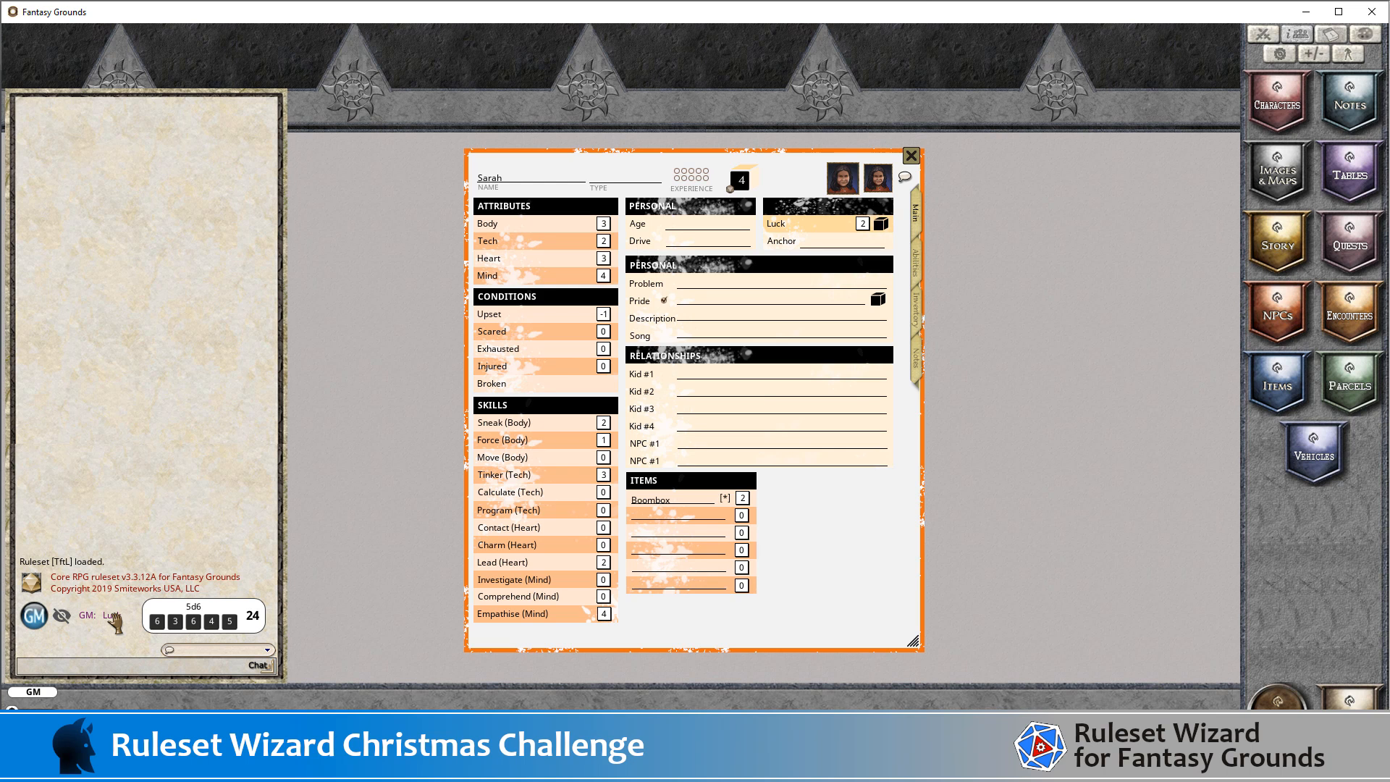
pyautogui.press('ctrl')
# - Compare the character sheet's layout in Fantasy Grounds with the charactersheet_eng.pdf original in Adobe Acrobat Reader
pyautogui.hotkey('alt', 'Tab')
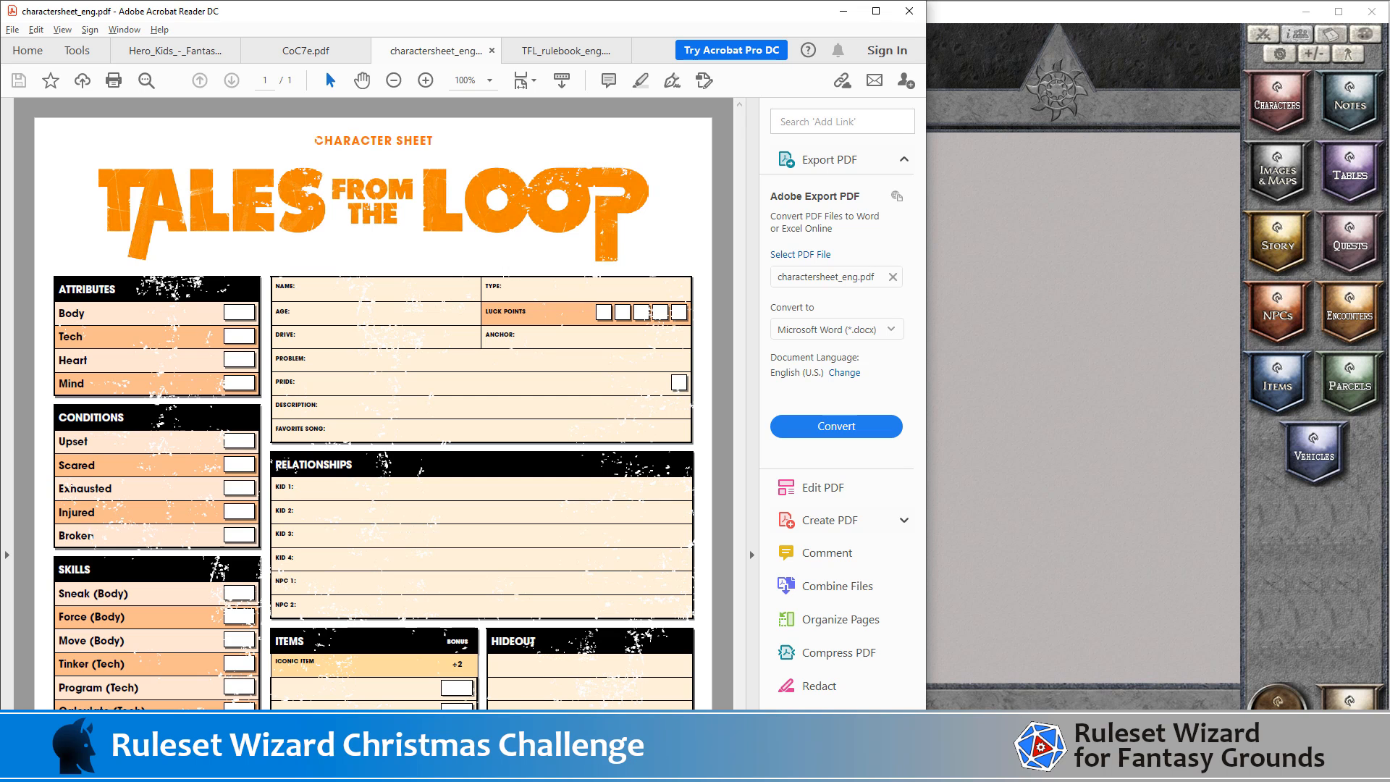
pyautogui.hotkey('alt', 'Tab')
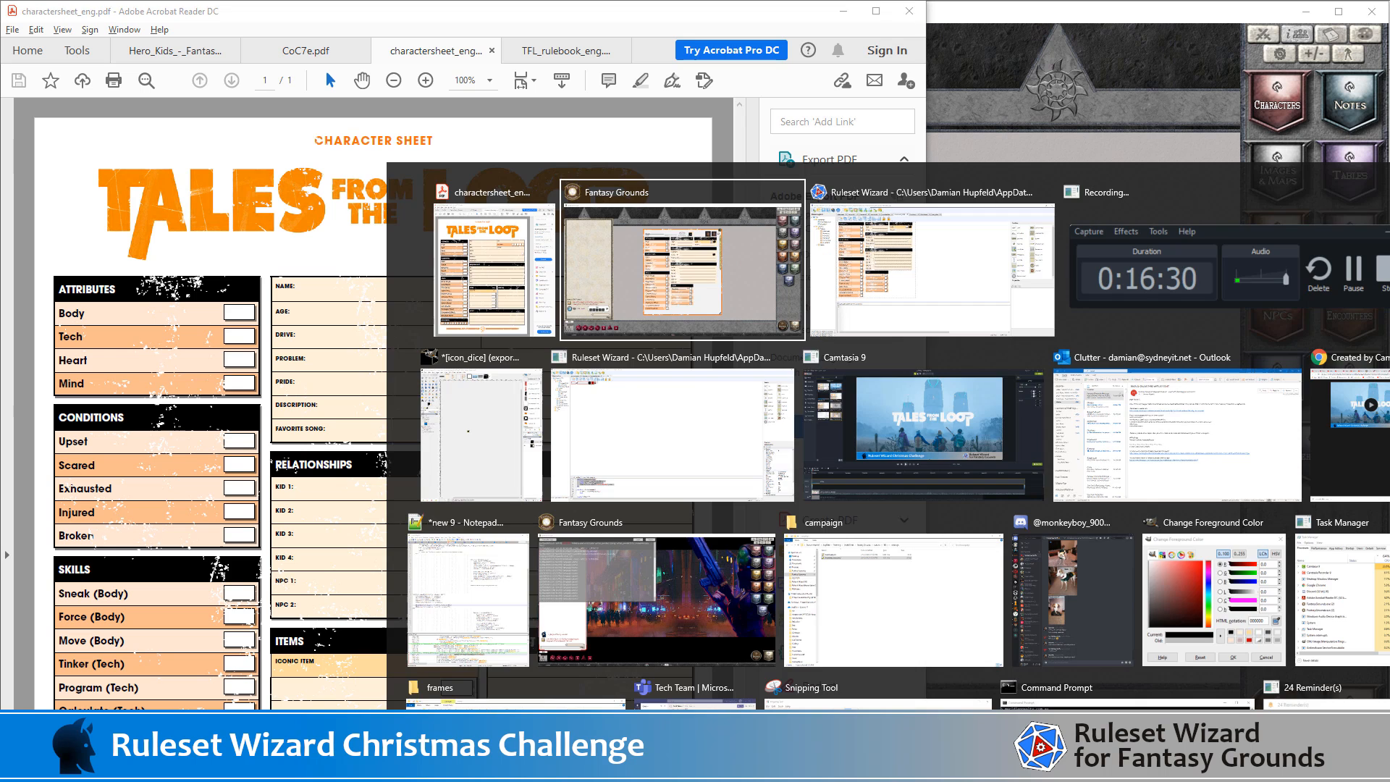
pyautogui.hotkey('alt', 'Tab')
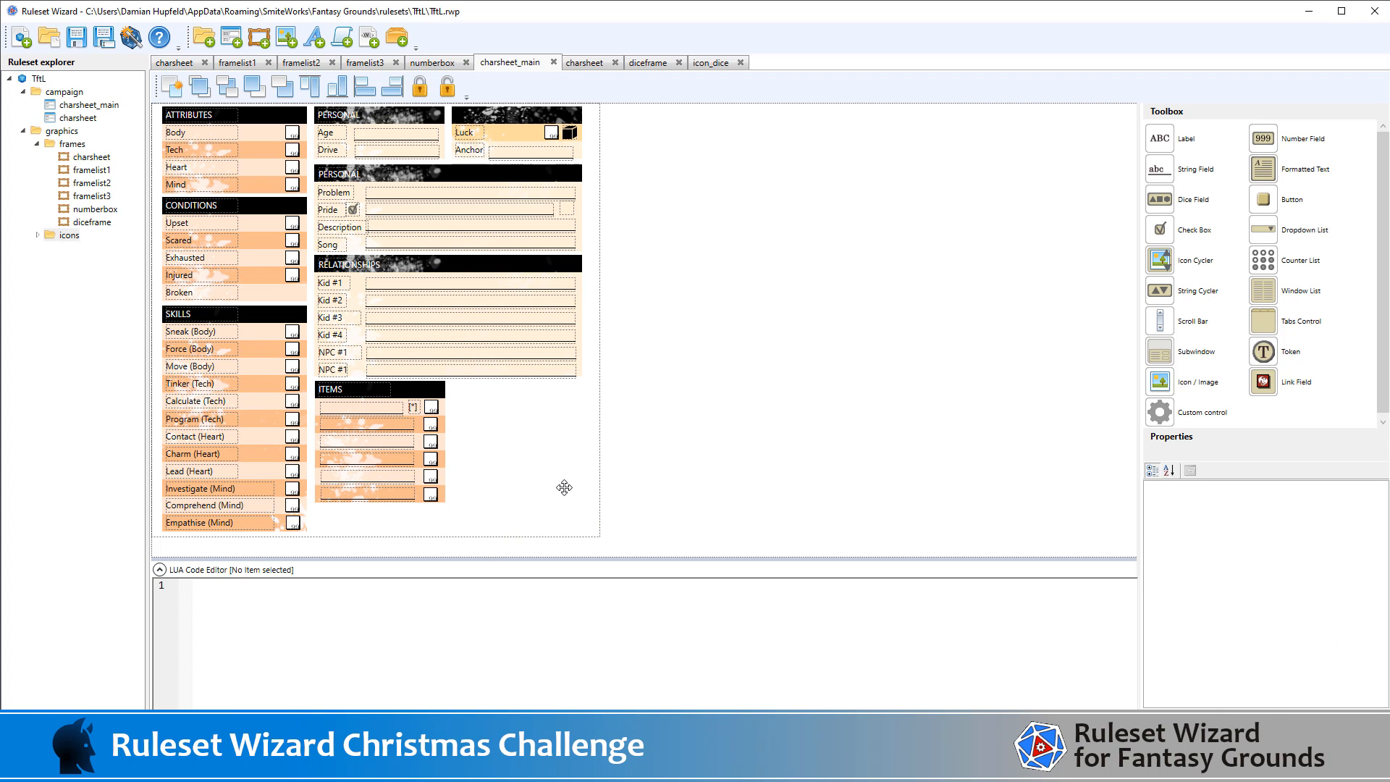
pyautogui.hotkey('alt', 'Tab')
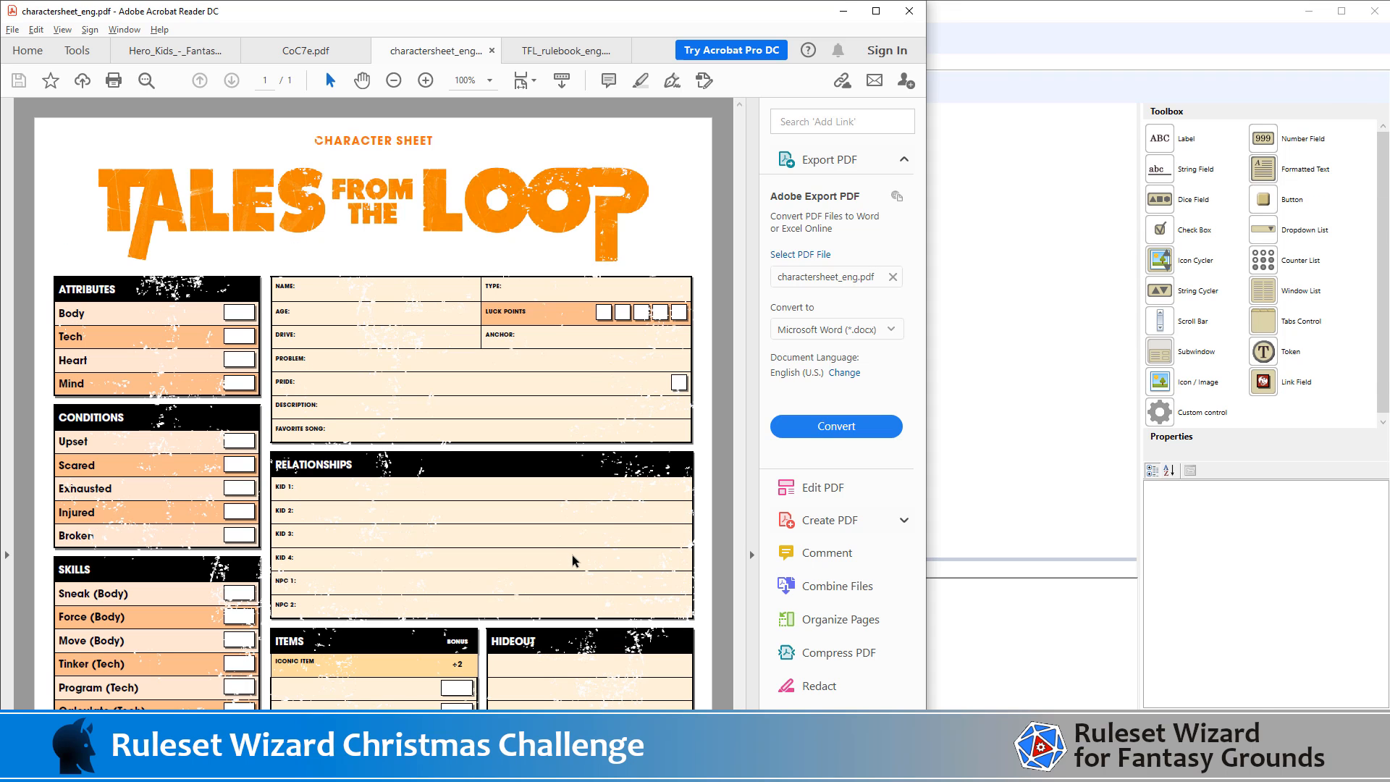
pyautogui.hotkey('alt', 'Tab')
pyautogui.press('Tab')
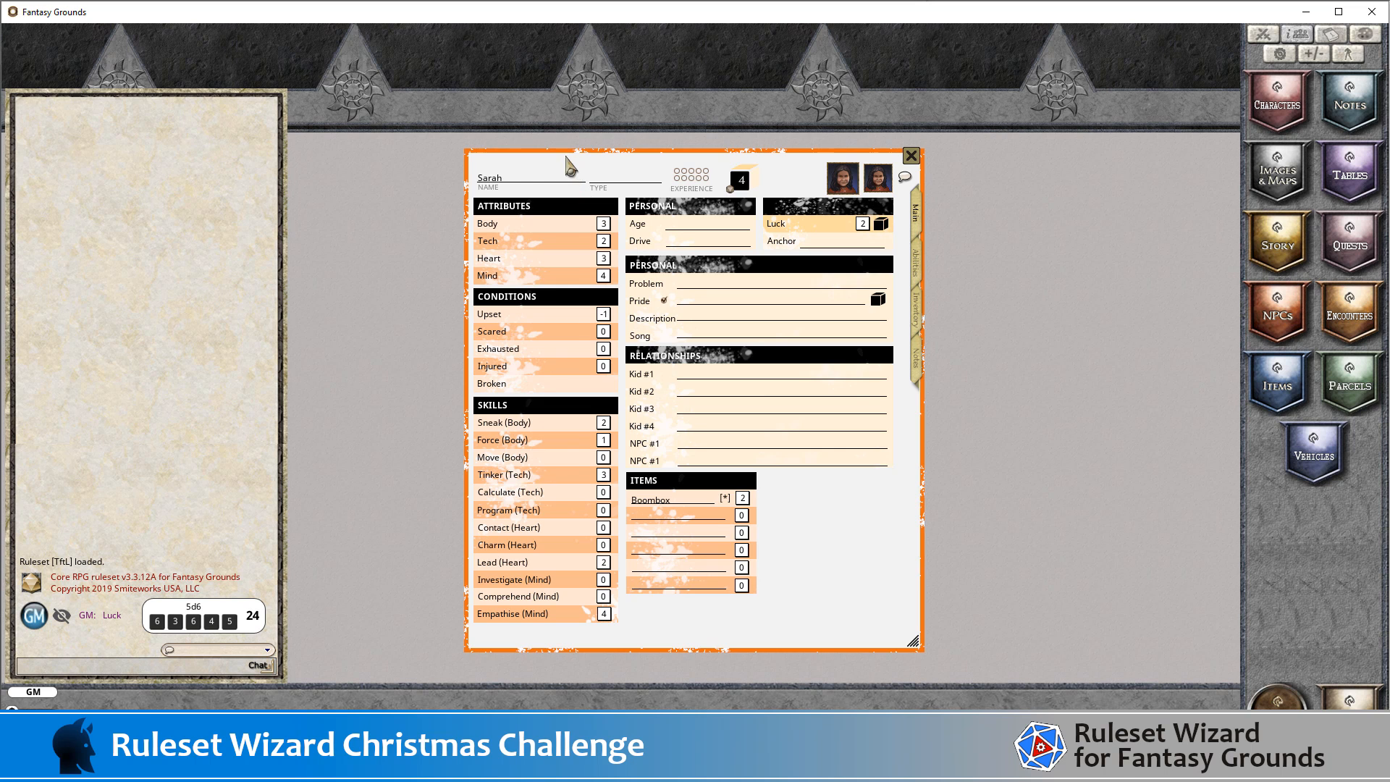
pyautogui.moveTo(476, 164); pyautogui.dragTo(402, 101)
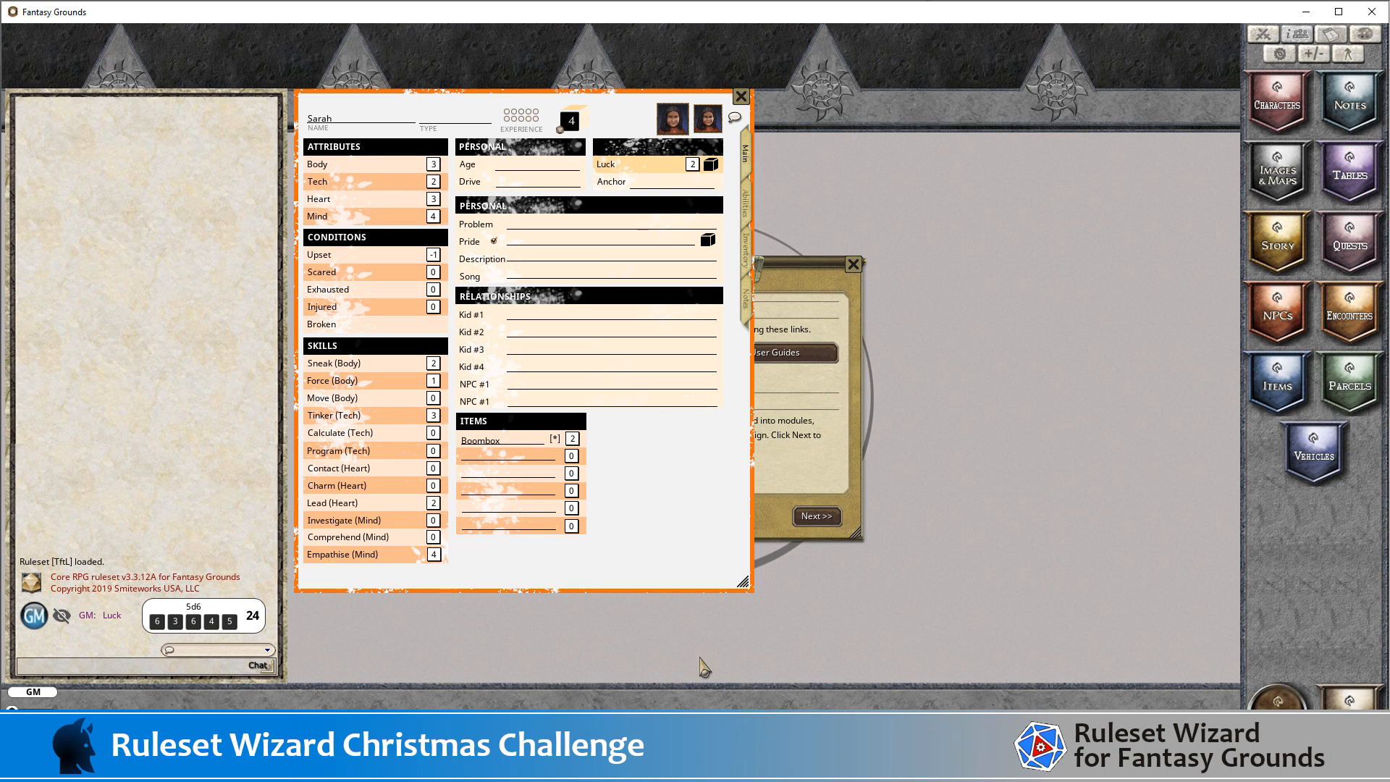
# - Switch to Ruleset Wizard and set the charsheet_main window's height to 700
pyautogui.press('ctrl')
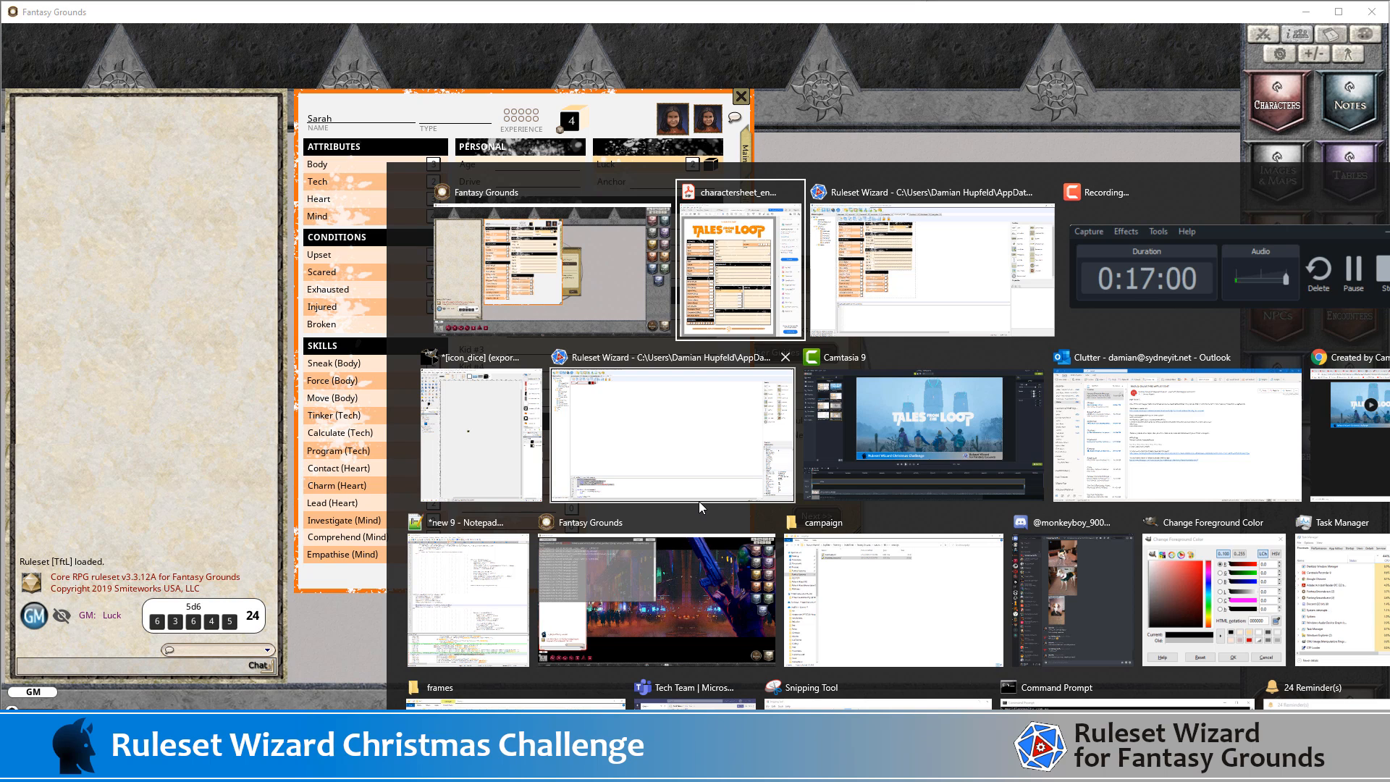
pyautogui.press('Right')
pyautogui.press('Return')
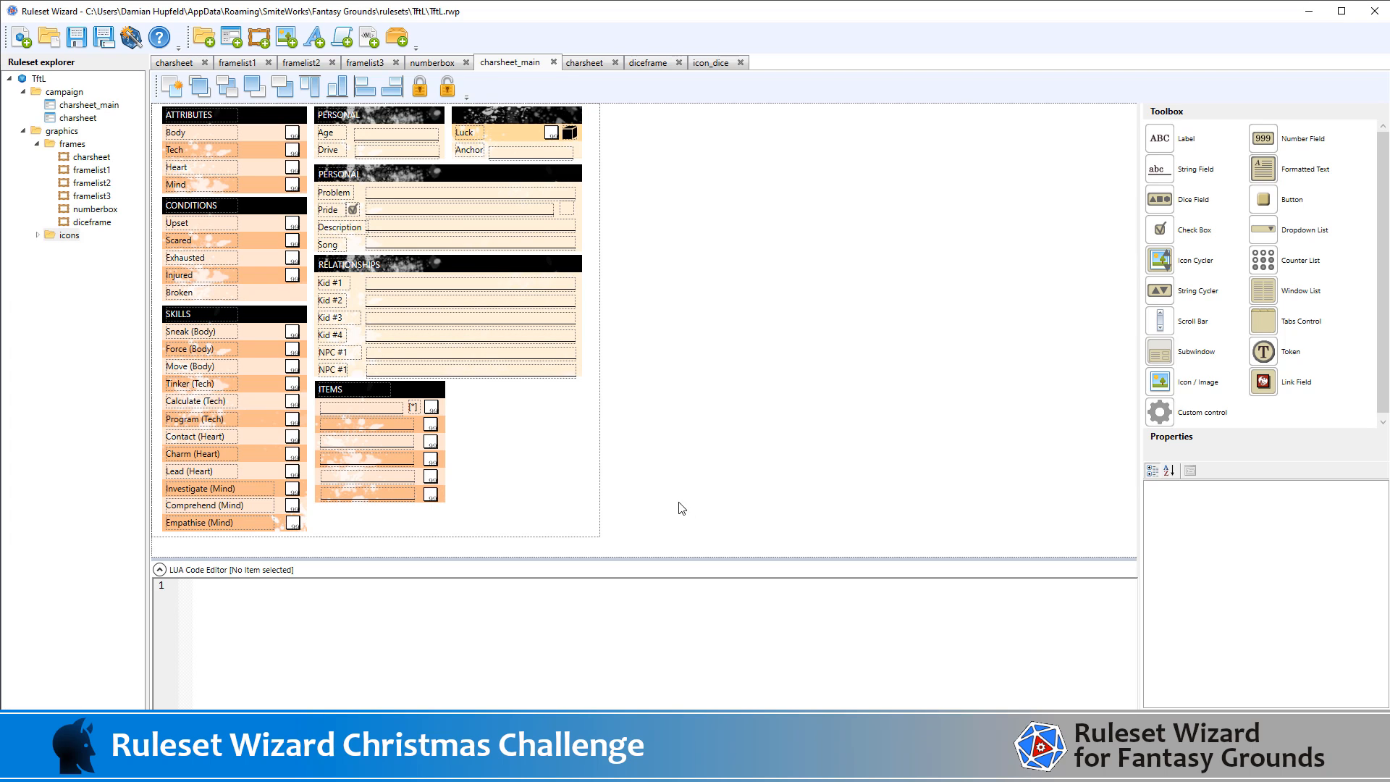
pyautogui.click(591, 510)
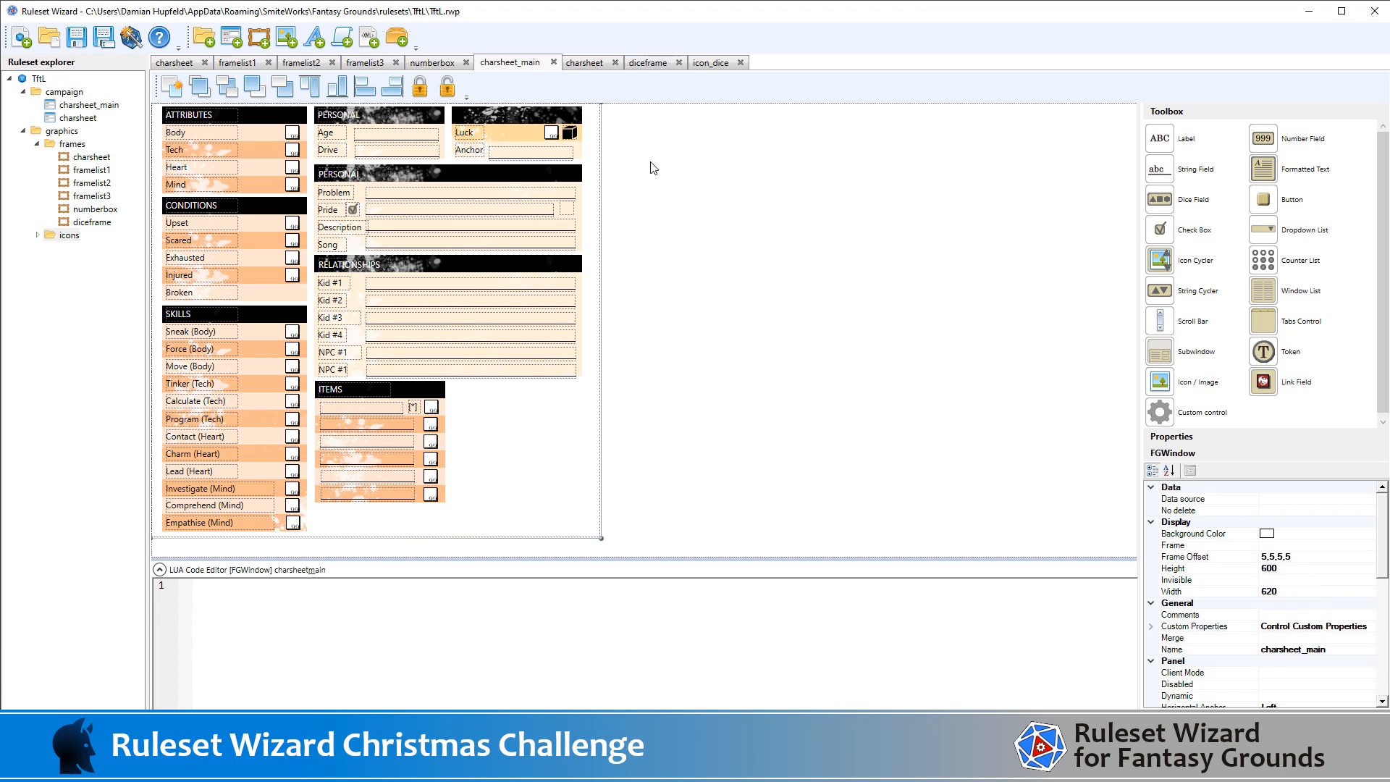
pyautogui.click(1295, 569)
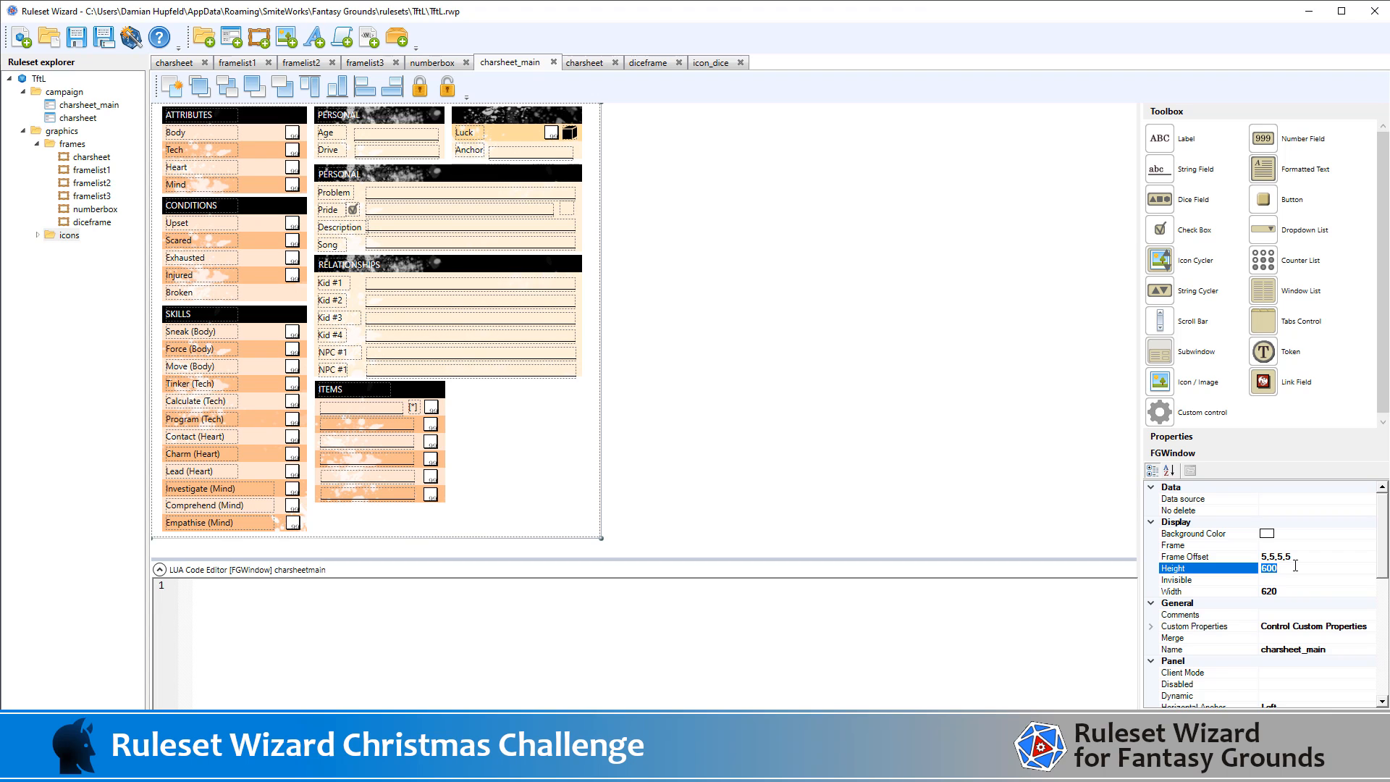
pyautogui.write('700')
# - Increase the height and minimum height of the charsheet window
pyautogui.click(580, 64)
pyautogui.click(571, 220)
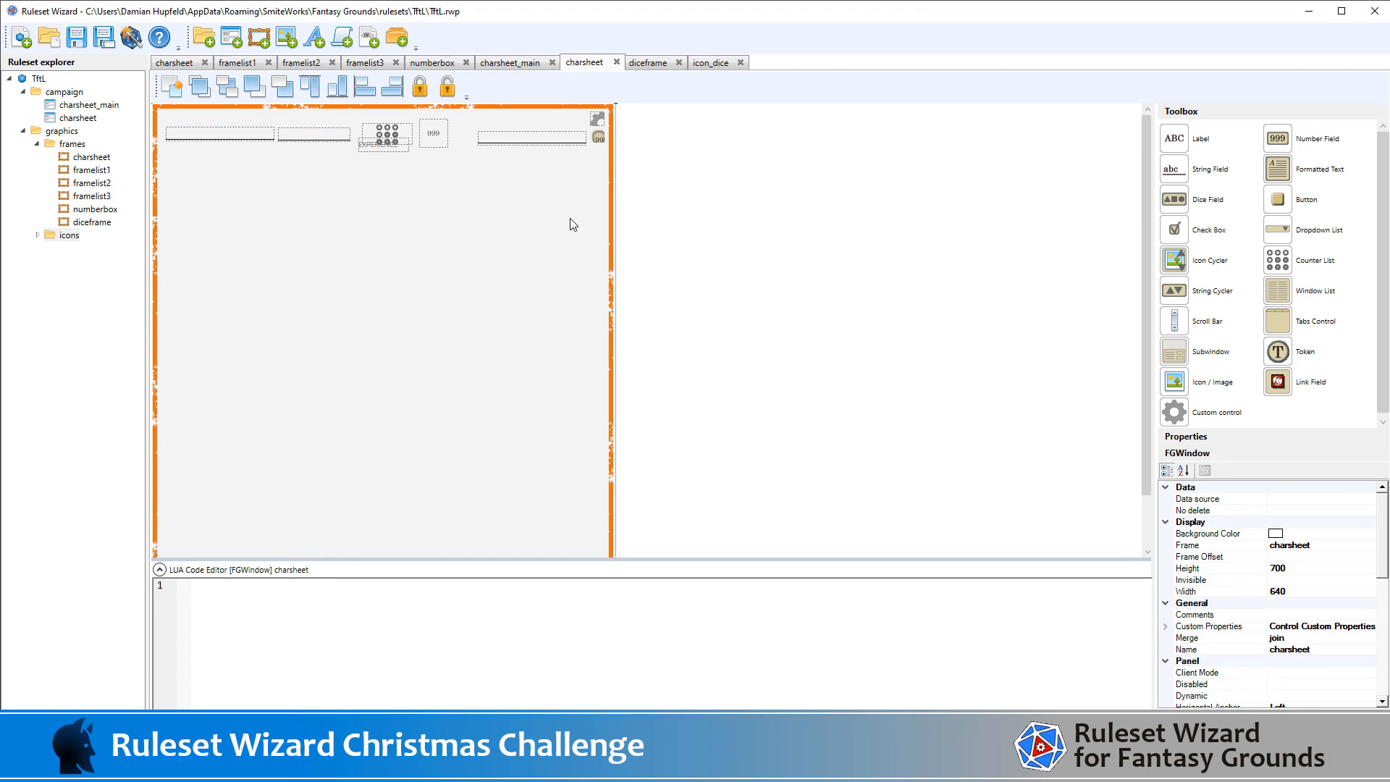
pyautogui.scroll(-1, 1293, 585)
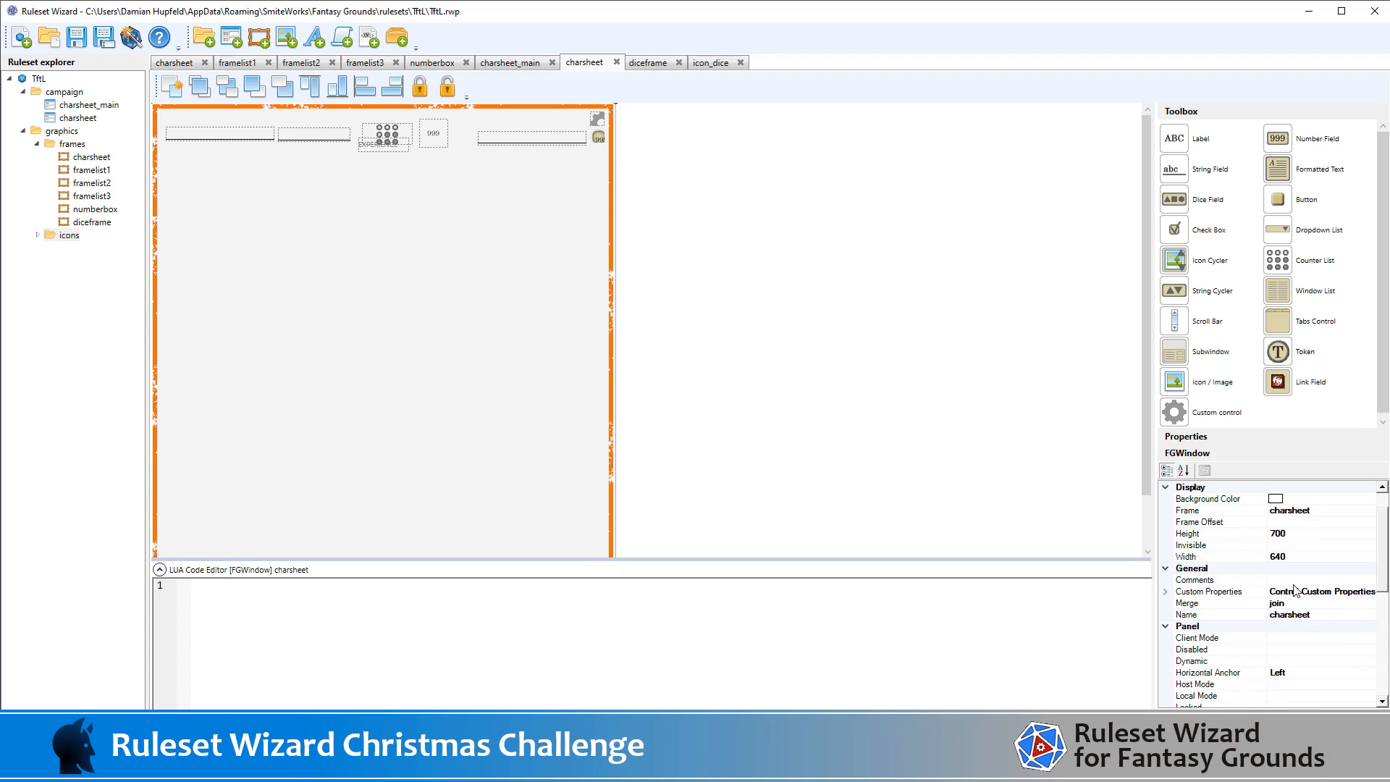
pyautogui.click(1299, 533)
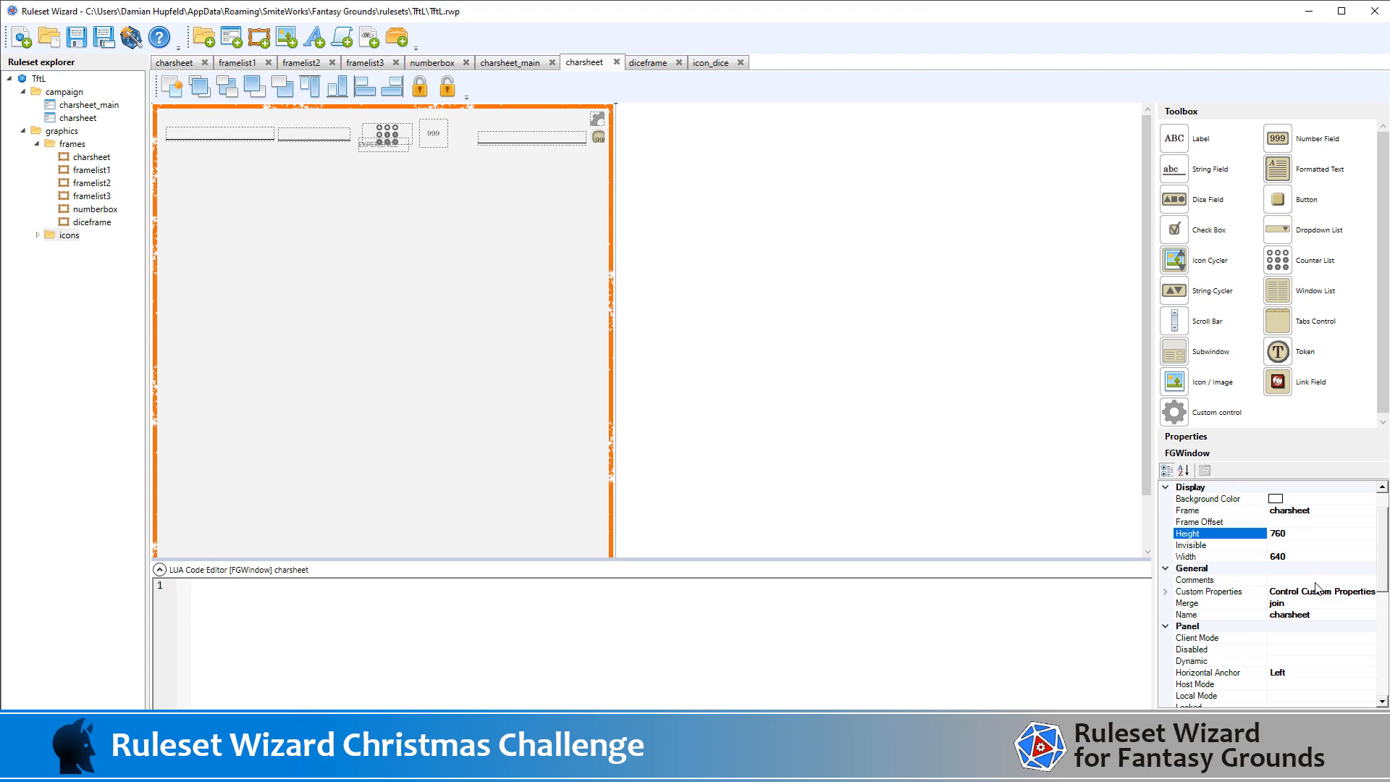
pyautogui.scroll(-5, 1318, 588)
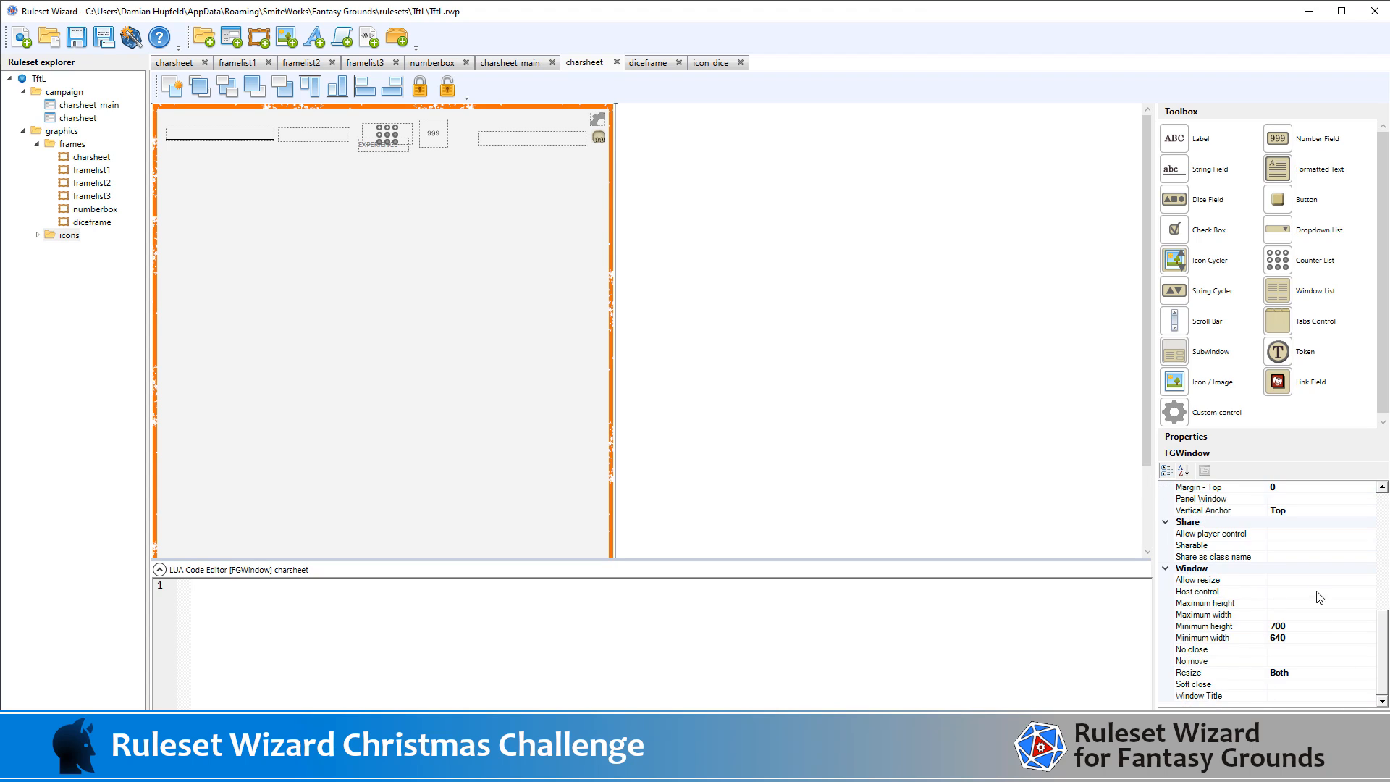
pyautogui.click(1324, 626)
pyautogui.write('7')
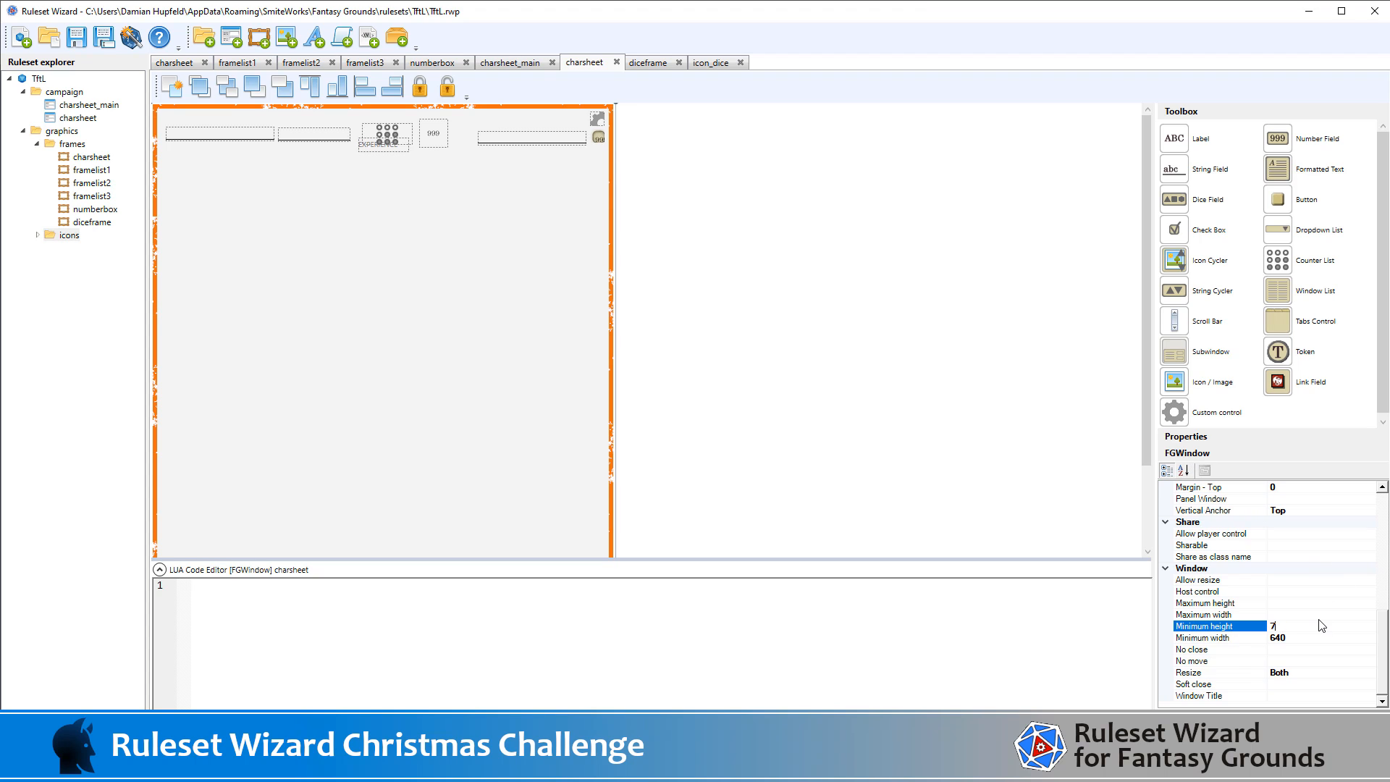
pyautogui.scroll(7, 1303, 624)
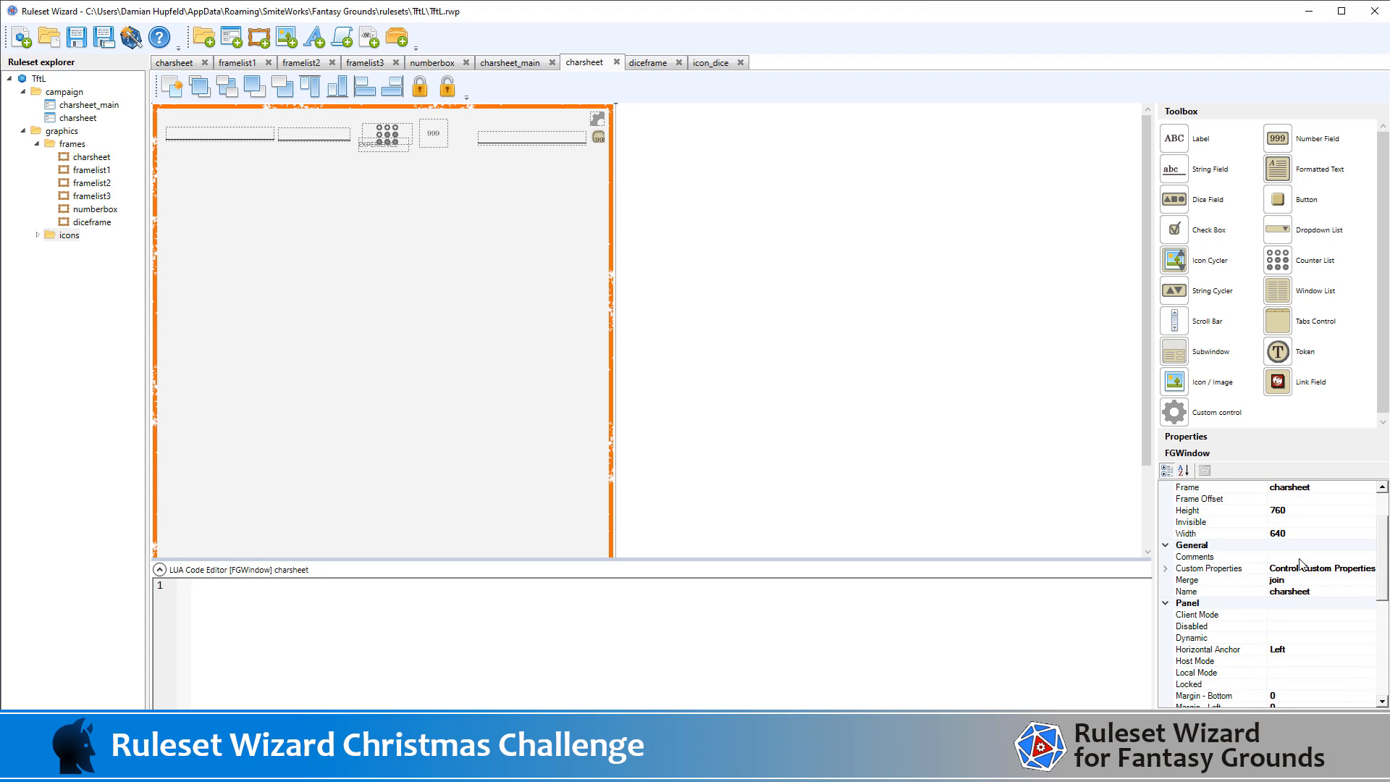
pyautogui.click(1304, 509)
pyautogui.write('7')
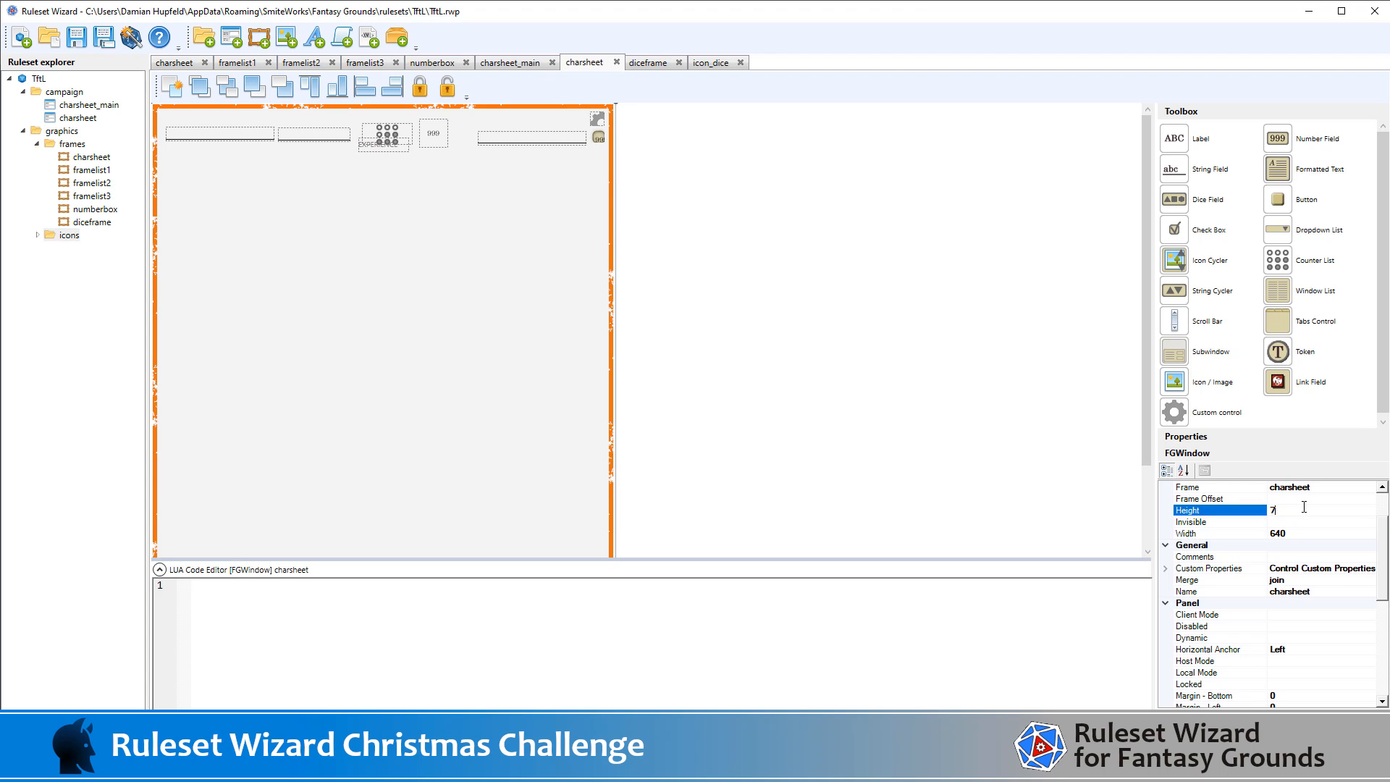
# - Duplicate the Relationships section's background frame and heading label in charsheet_main
pyautogui.click(510, 62)
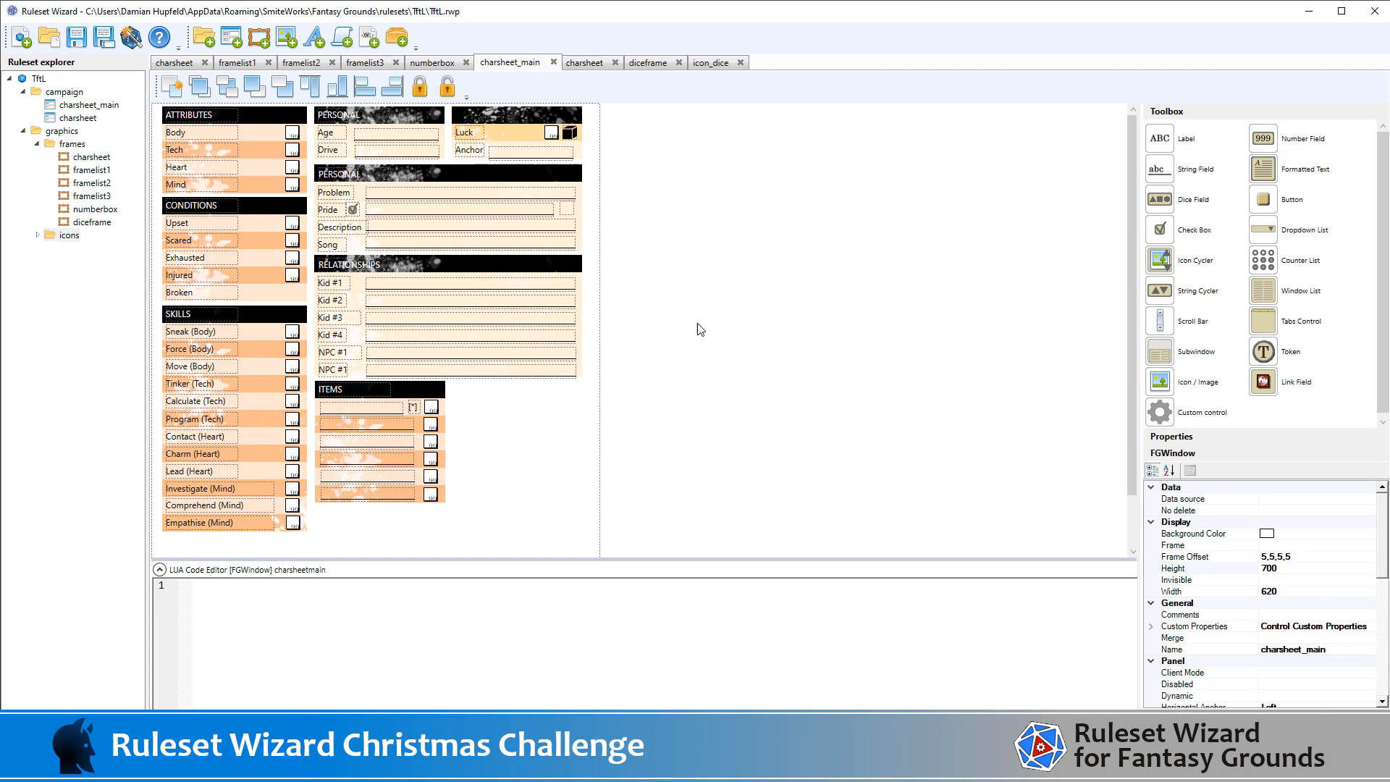
pyautogui.scroll(-1, 564, 412)
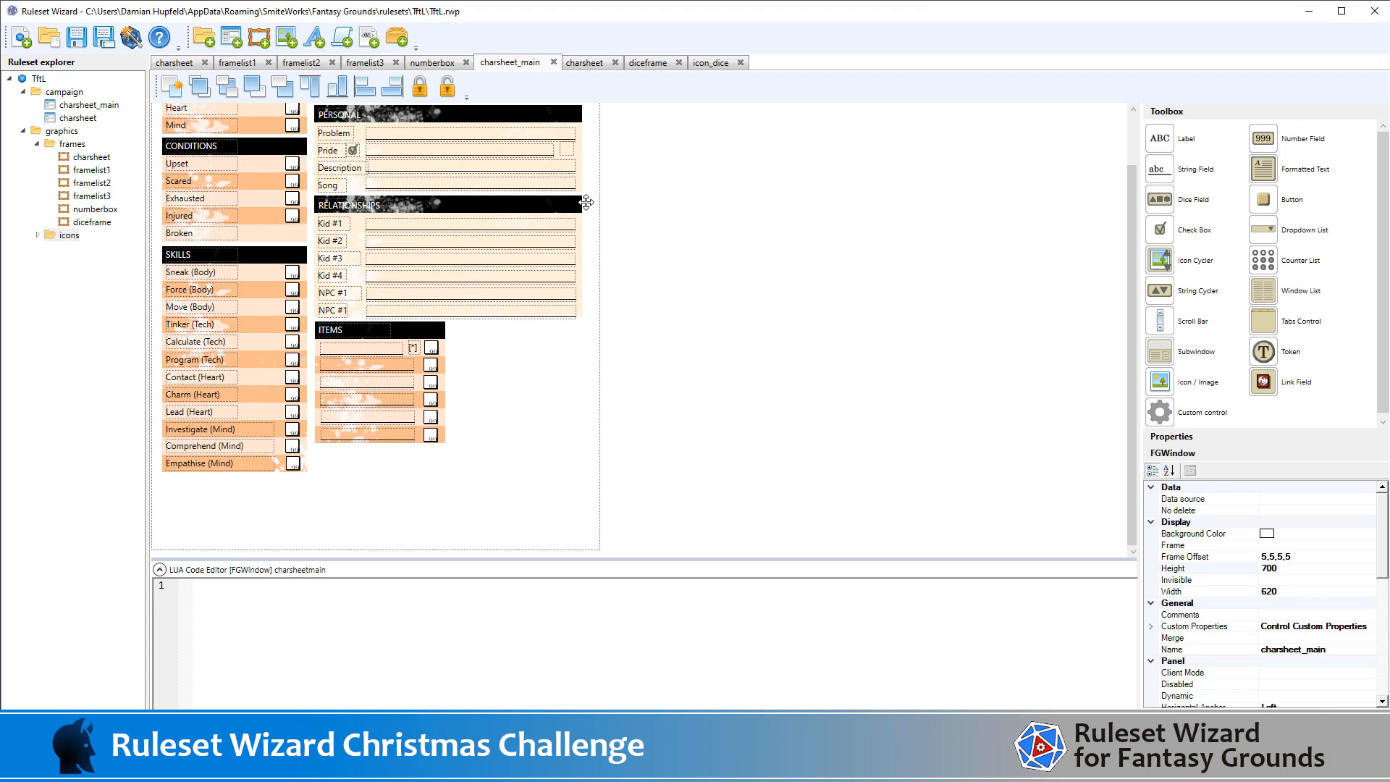
pyautogui.click(564, 205)
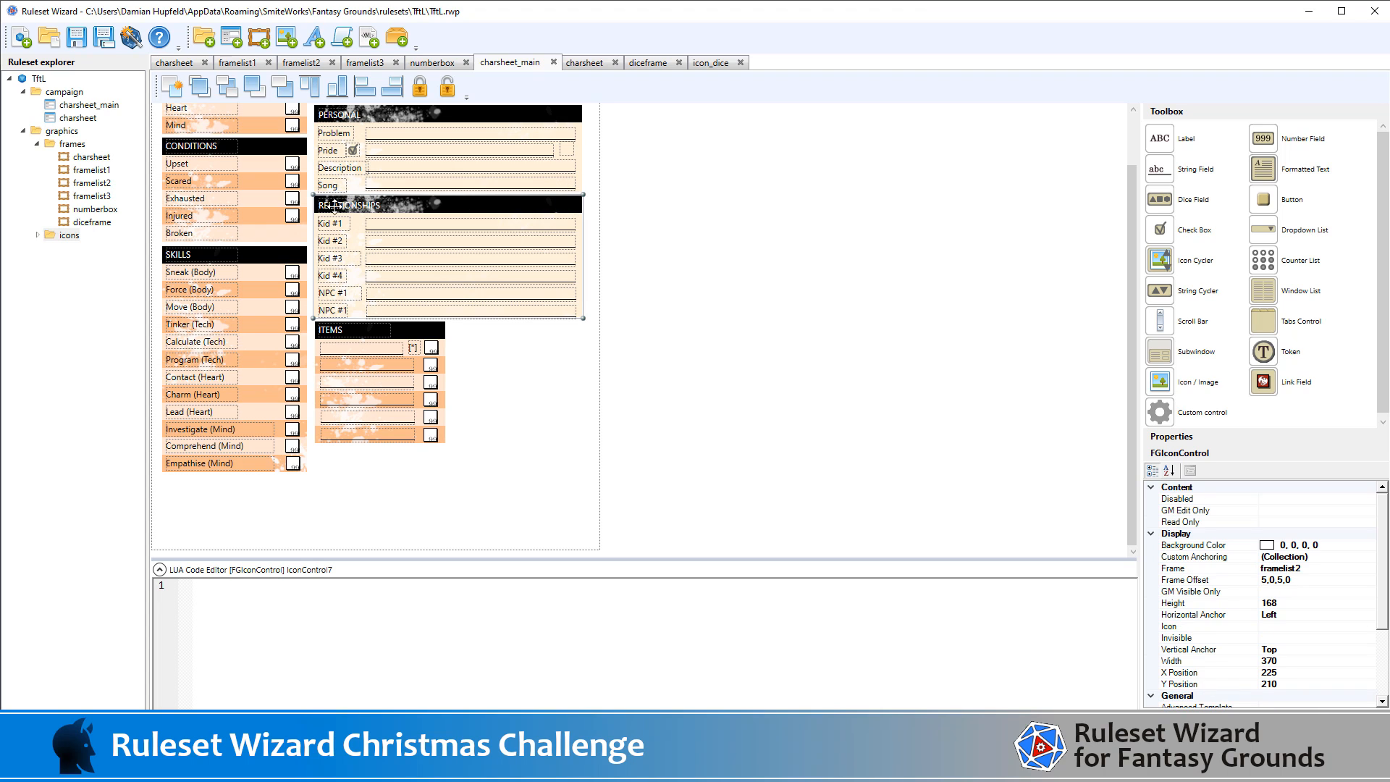
pyautogui.click(331, 205)
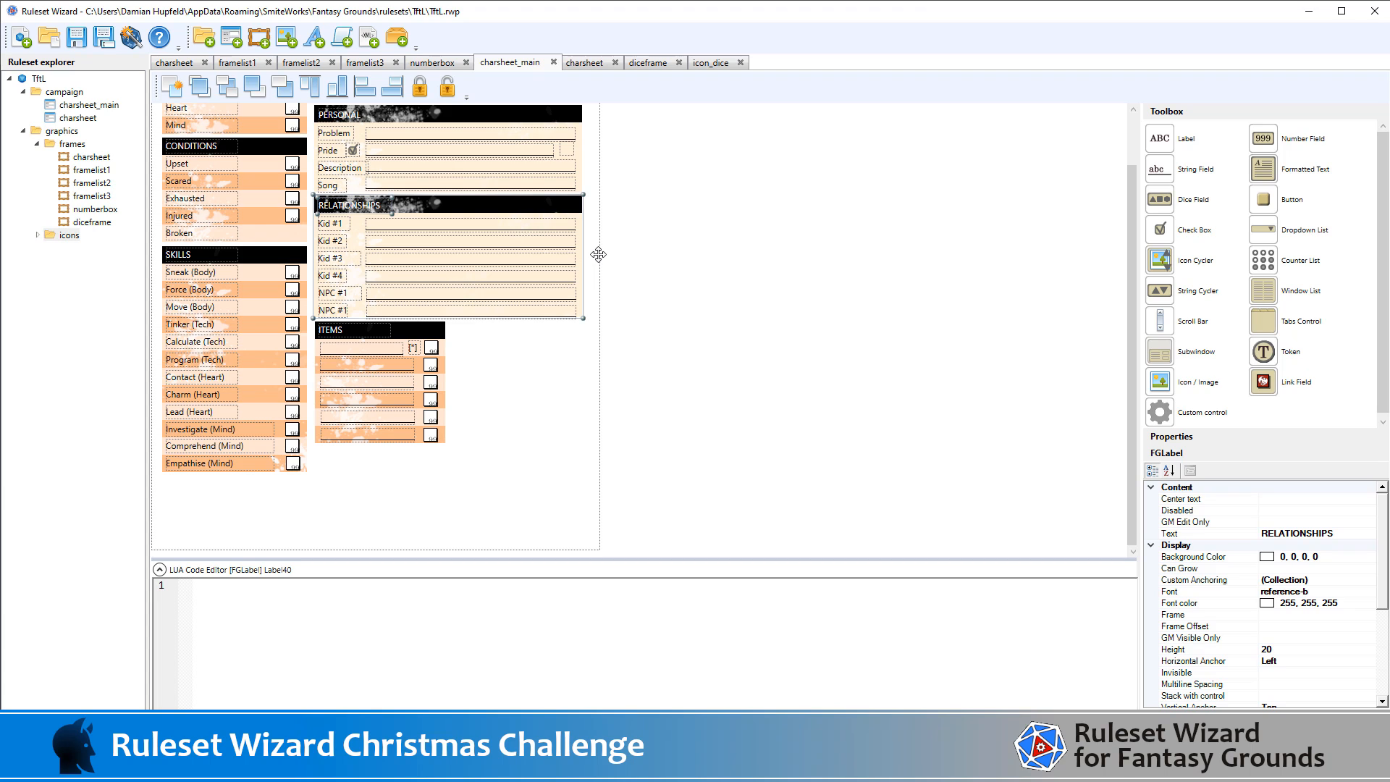
pyautogui.hotkey('ctrl', 'c')
pyautogui.hotkey('ctrl', 'v')
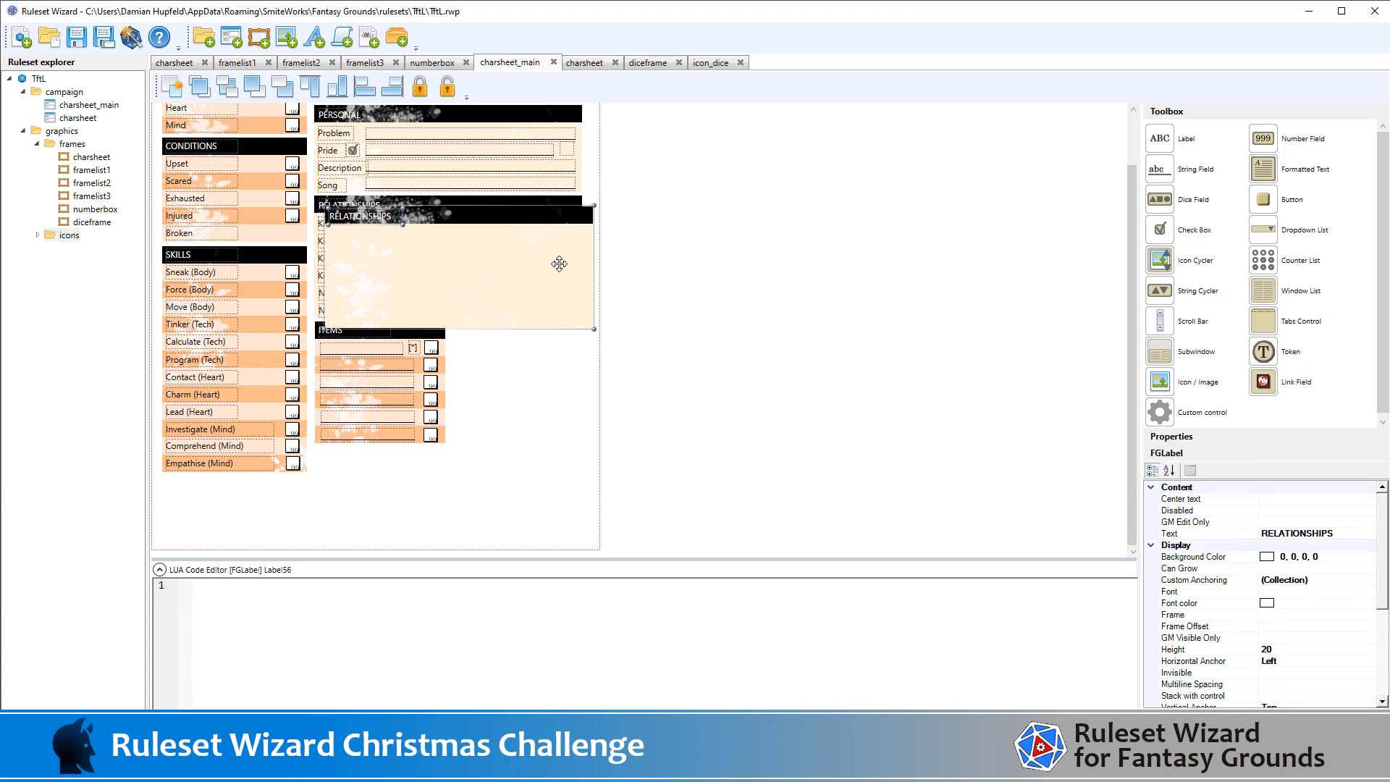
# - Place the copied Relationships frame and heading directly below the Items section, lined up with its left edge
pyautogui.moveTo(504, 297); pyautogui.dragTo(462, 443)
pyautogui.press('Up')
pyautogui.press('Up')
pyautogui.press('Up')
pyautogui.press('Up')
pyautogui.press('Up')
pyautogui.press('Up')
pyautogui.press('Up')
pyautogui.press('Up')
pyautogui.press('Up')
pyautogui.press('Up')
pyautogui.press('Up')
pyautogui.press('Up')
pyautogui.press('Up')
pyautogui.press('Up')
pyautogui.press('Up')
pyautogui.press('Up')
pyautogui.press('Up')
pyautogui.press('Up')
pyautogui.press('Up')
pyautogui.press('Up')
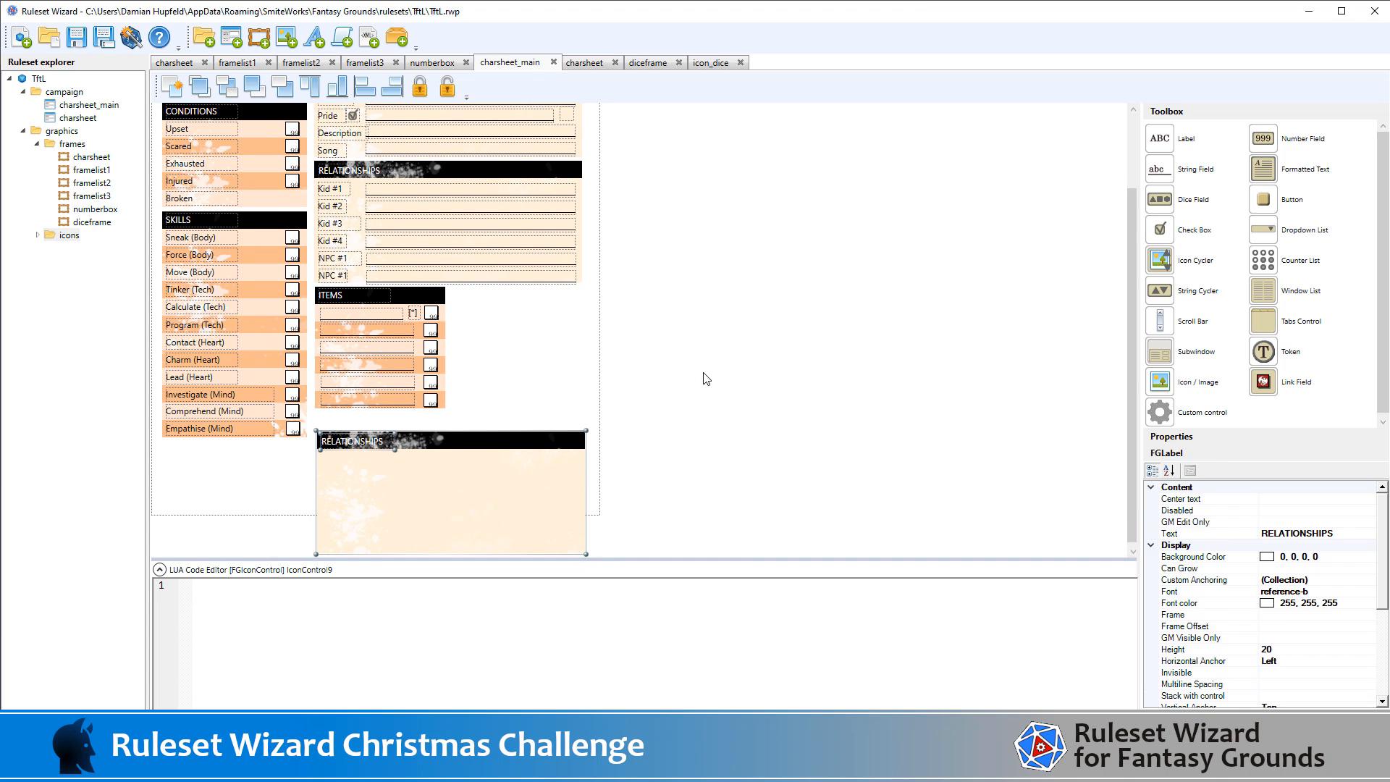
pyautogui.press('Up')
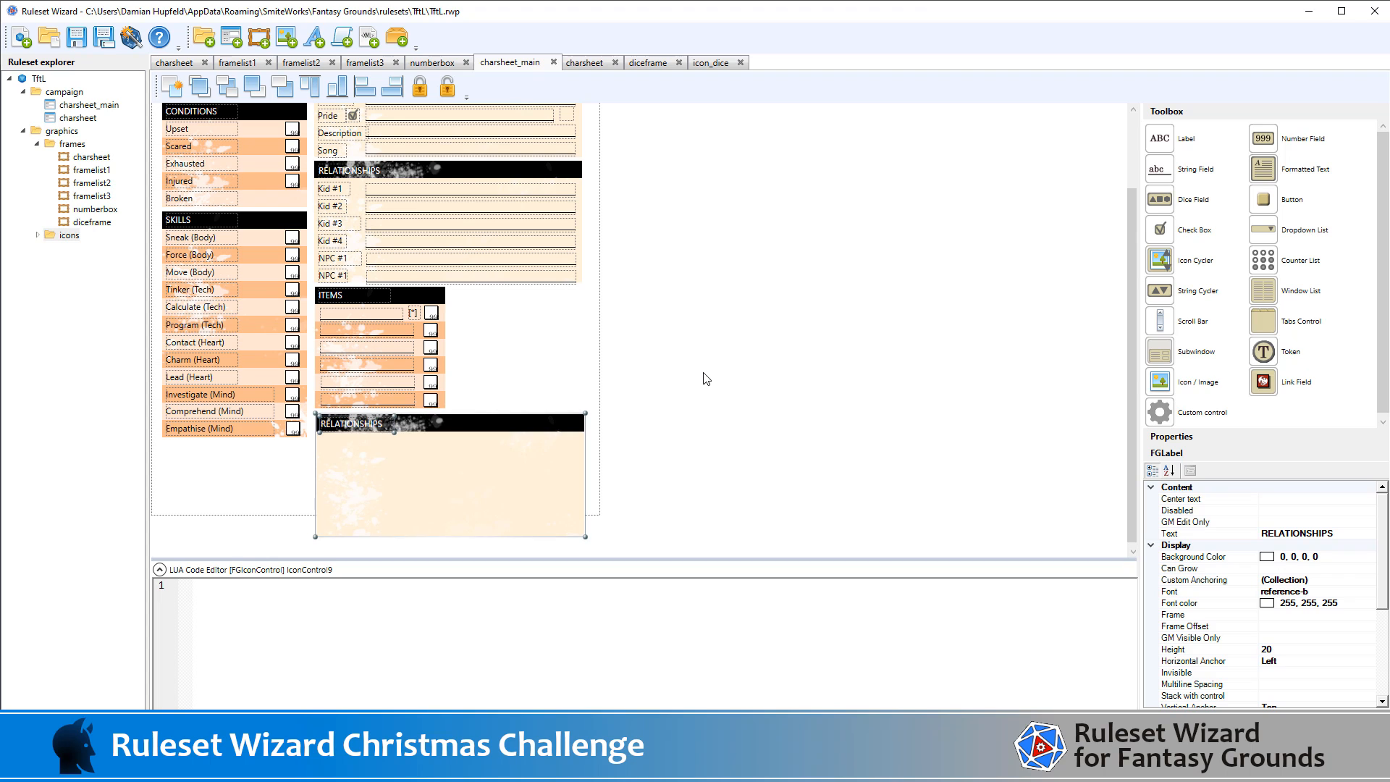
pyautogui.press('Left')
pyautogui.press('Left')
pyautogui.click(706, 379)
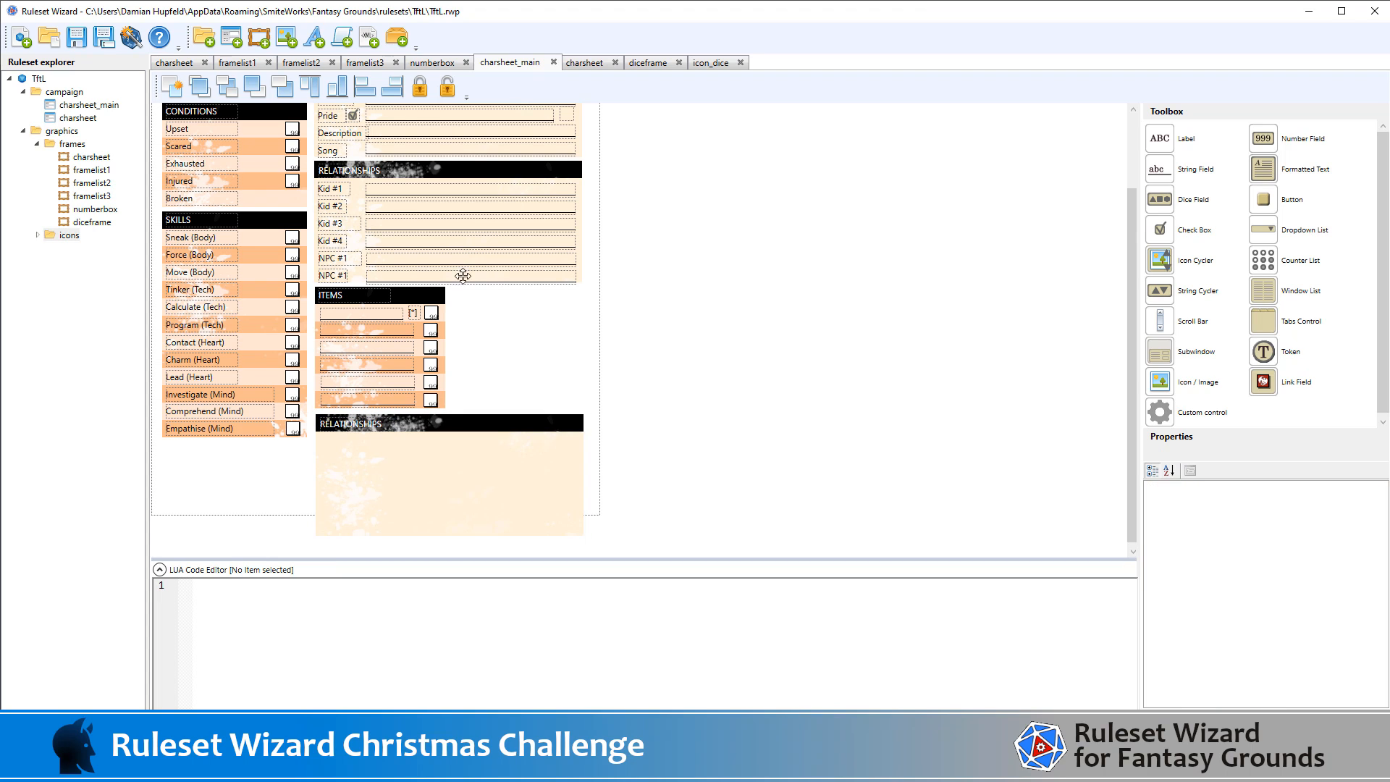
# - Compare the original and copied Relationships frames, and shift the copied frame and heading two pixels left so the frame's X position is 225
pyautogui.click(577, 171)
pyautogui.scroll(-3, 1325, 601)
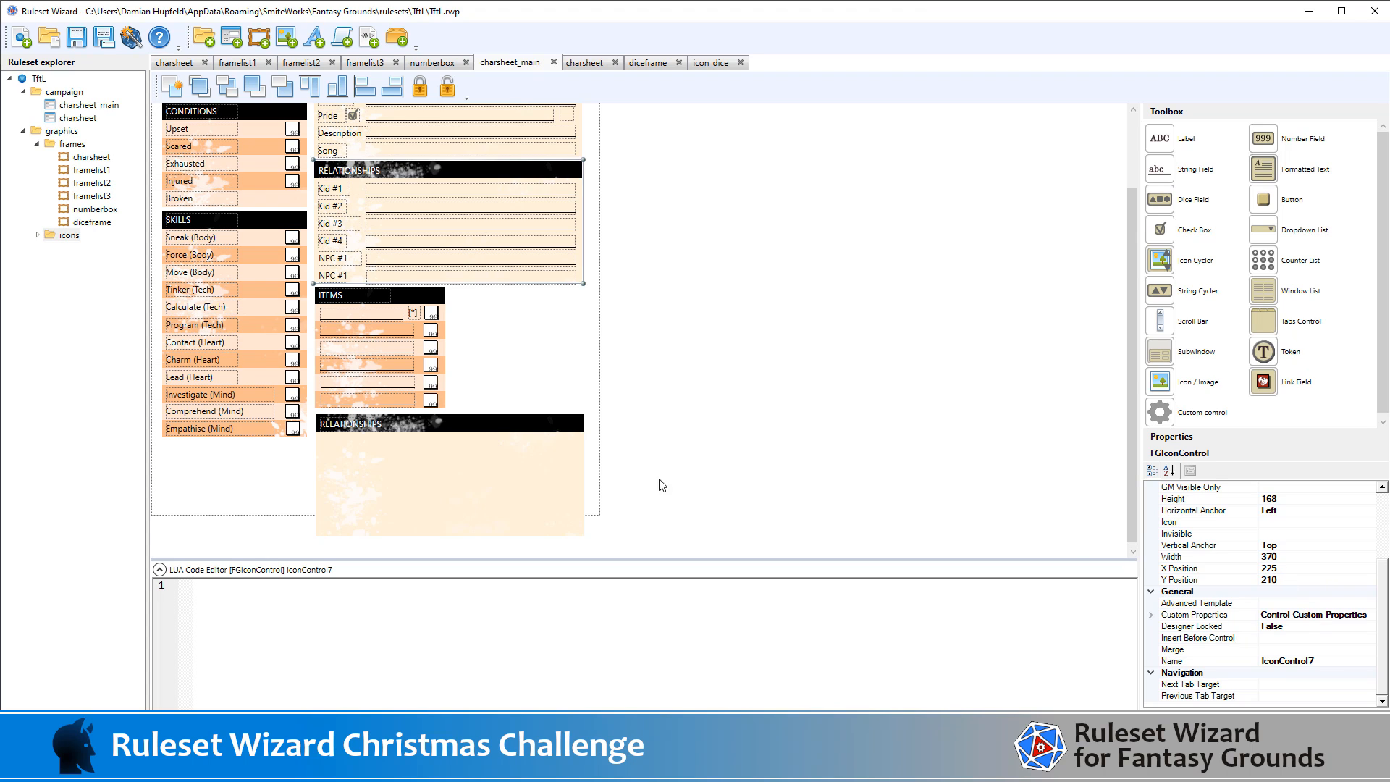
pyautogui.click(478, 430)
pyautogui.scroll(-3, 1242, 630)
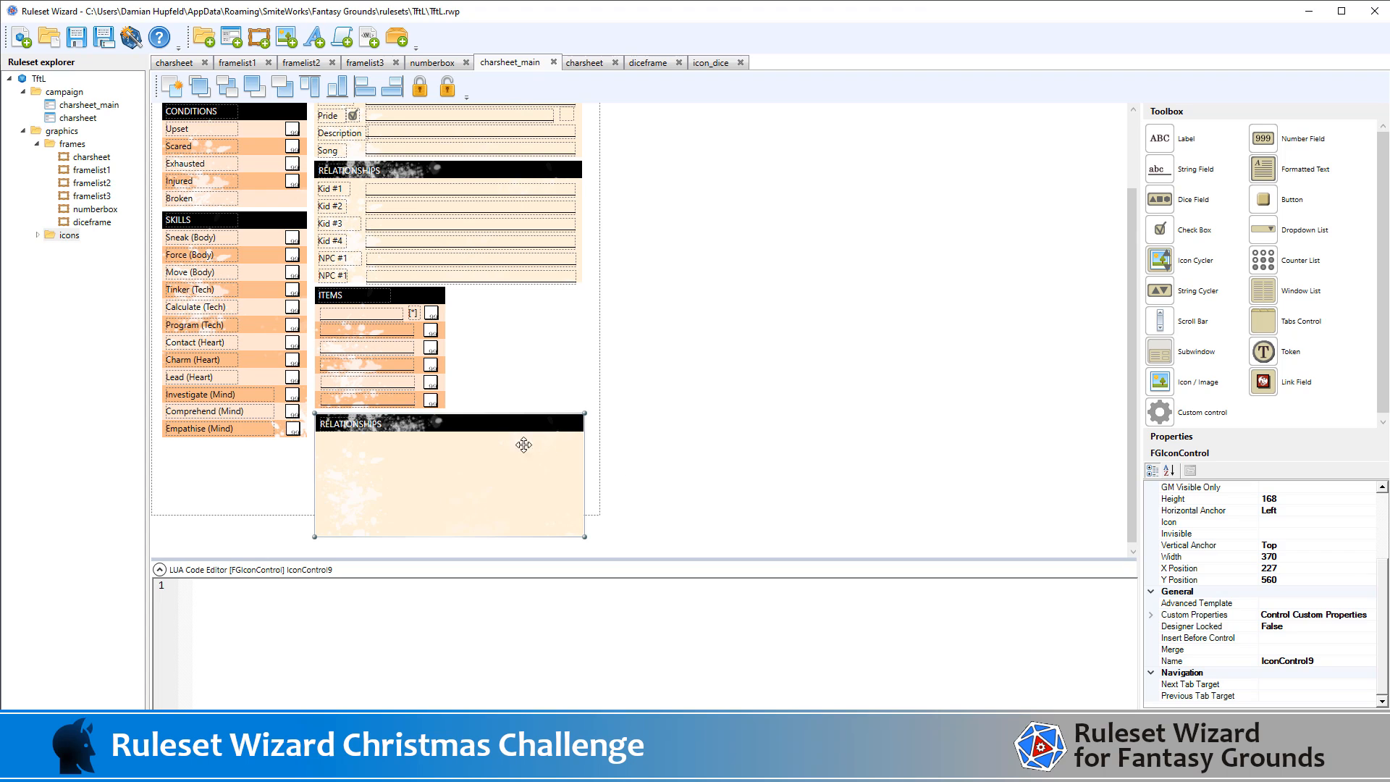
pyautogui.click(369, 427)
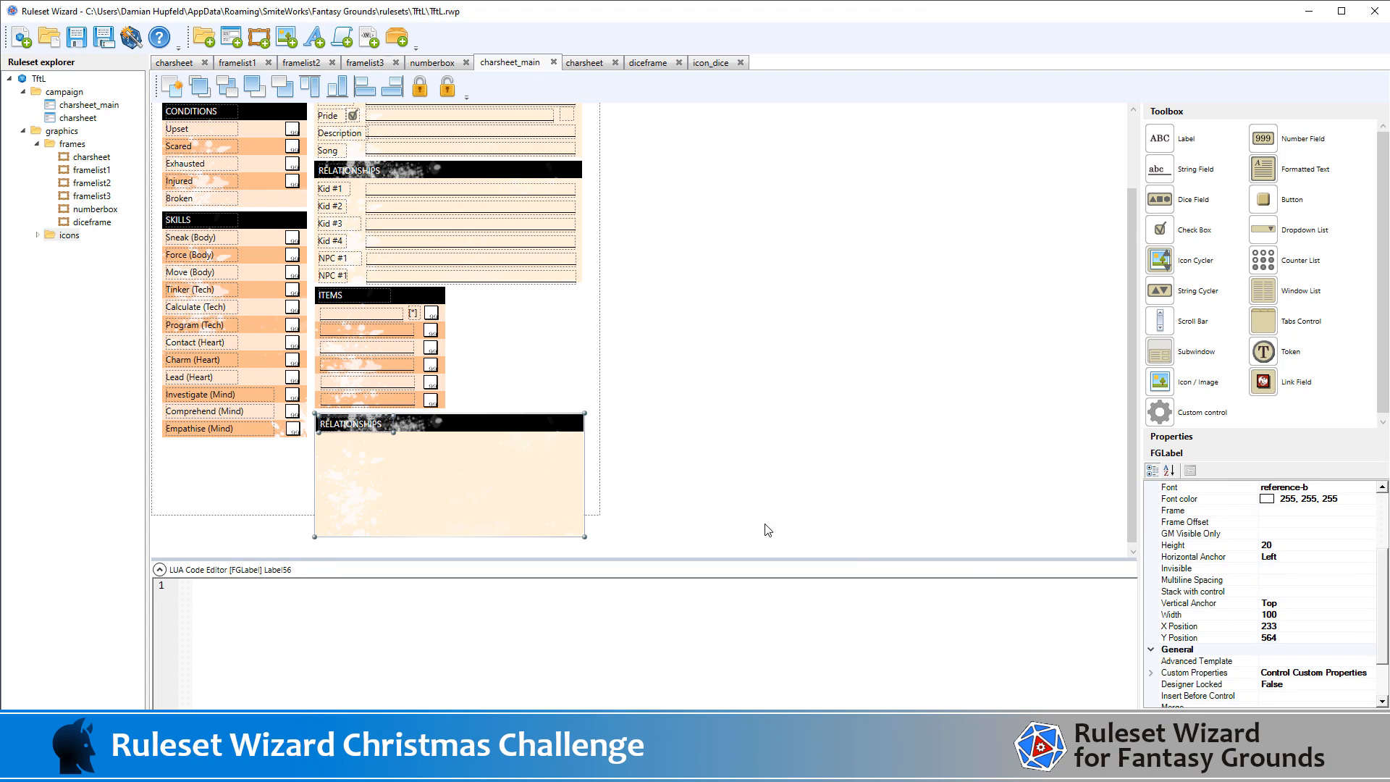
pyautogui.press('Left')
pyautogui.press('Left')
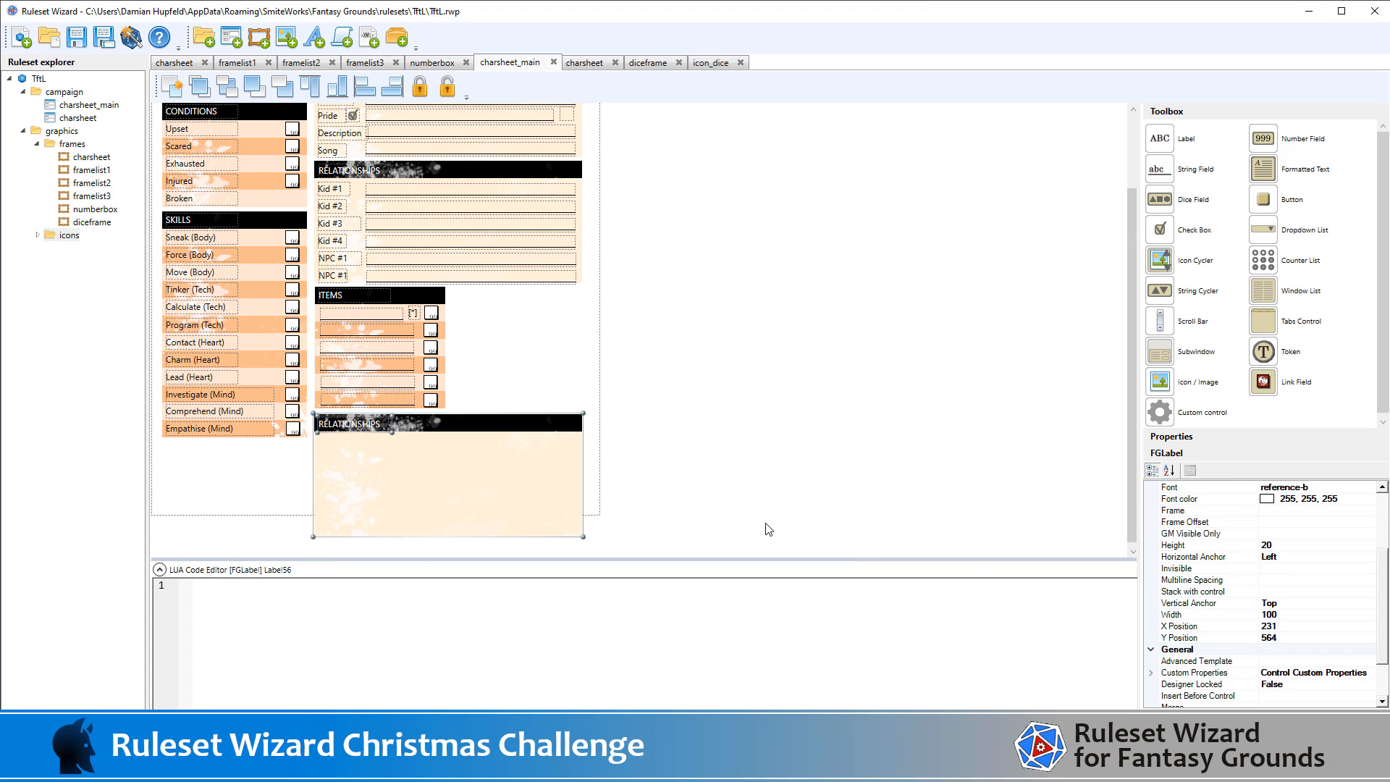
pyautogui.click(766, 524)
# - Change the text of the copied heading label below Items to HIDEOUT
pyautogui.click(360, 423)
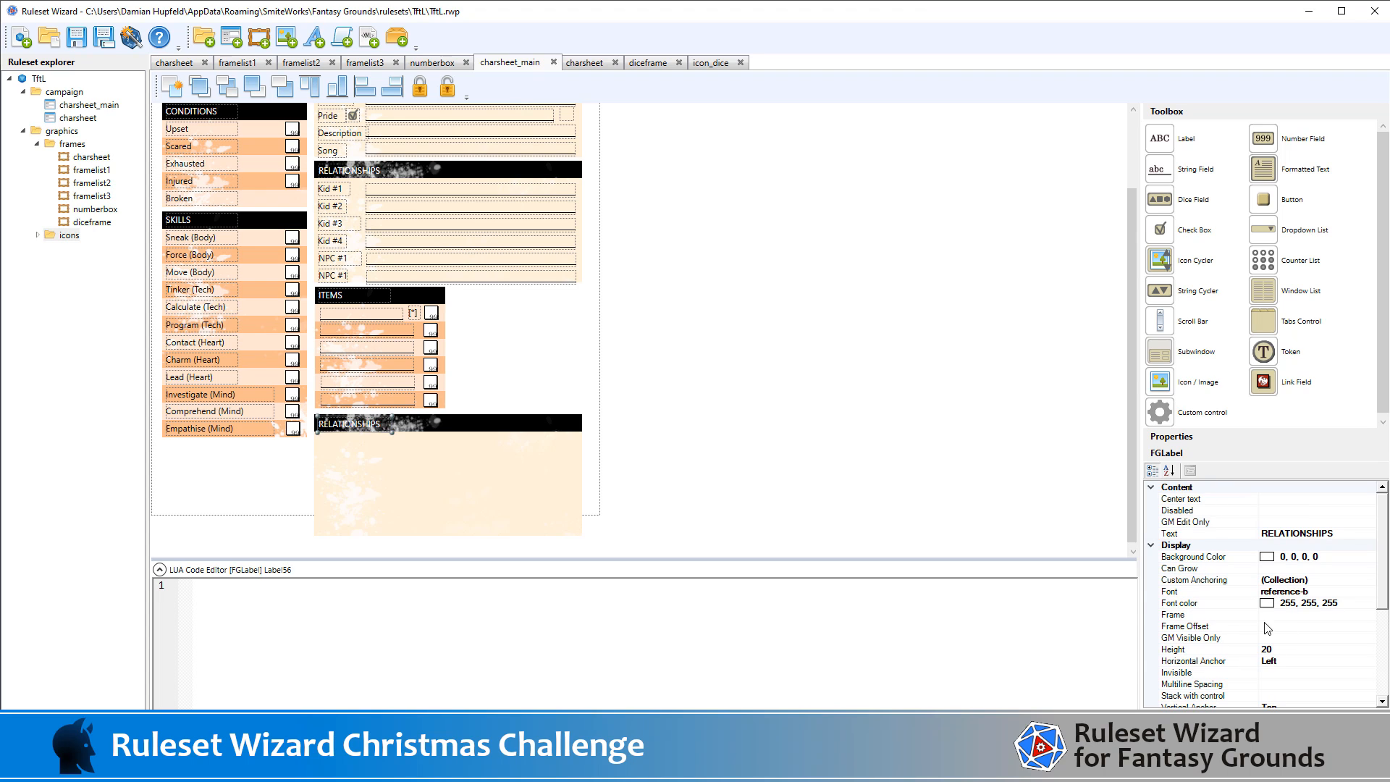
pyautogui.click(1308, 534)
pyautogui.write('HIDEOUT')
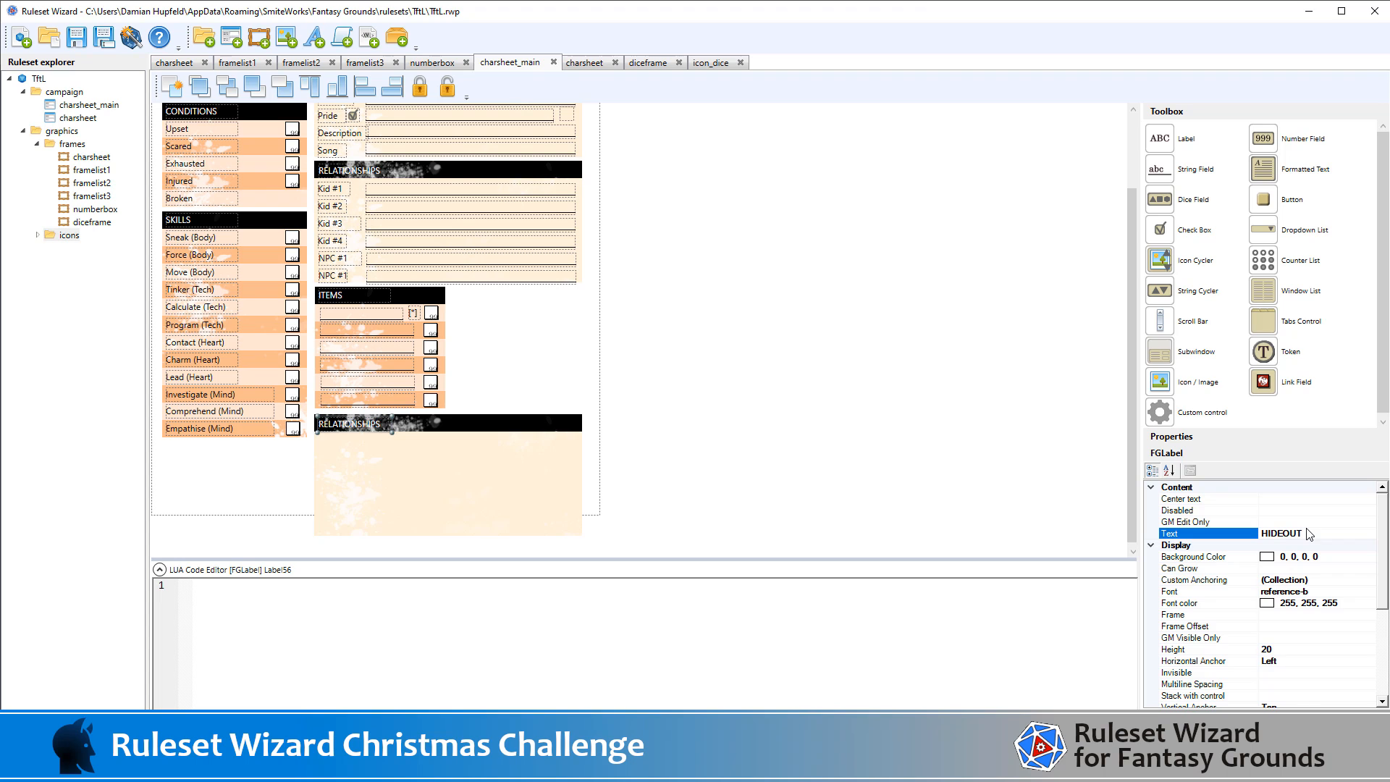
pyautogui.scroll(-2, 1303, 648)
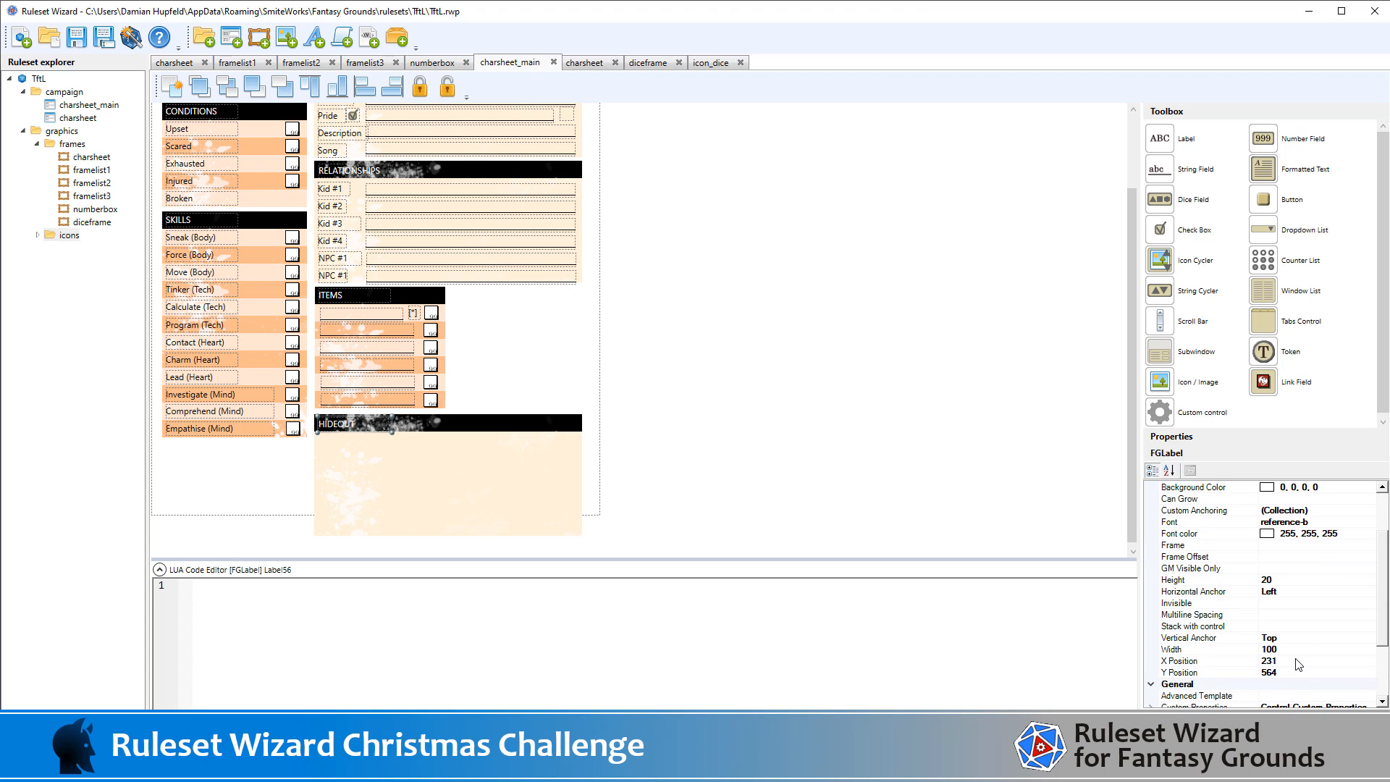
# - Resize the Hideout section's background frame to a width of 180 and a height of 125
pyautogui.click(536, 483)
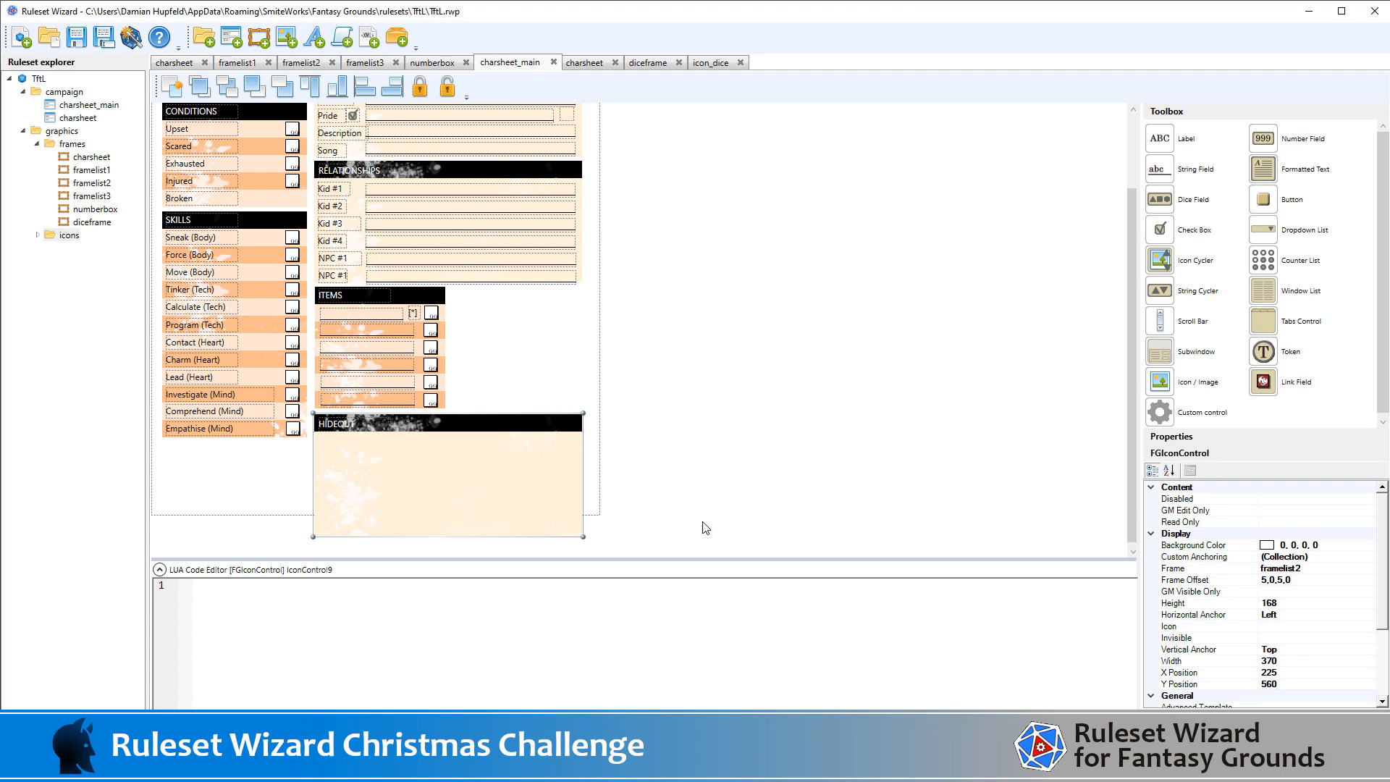
pyautogui.scroll(-1, 1303, 657)
pyautogui.click(1292, 626)
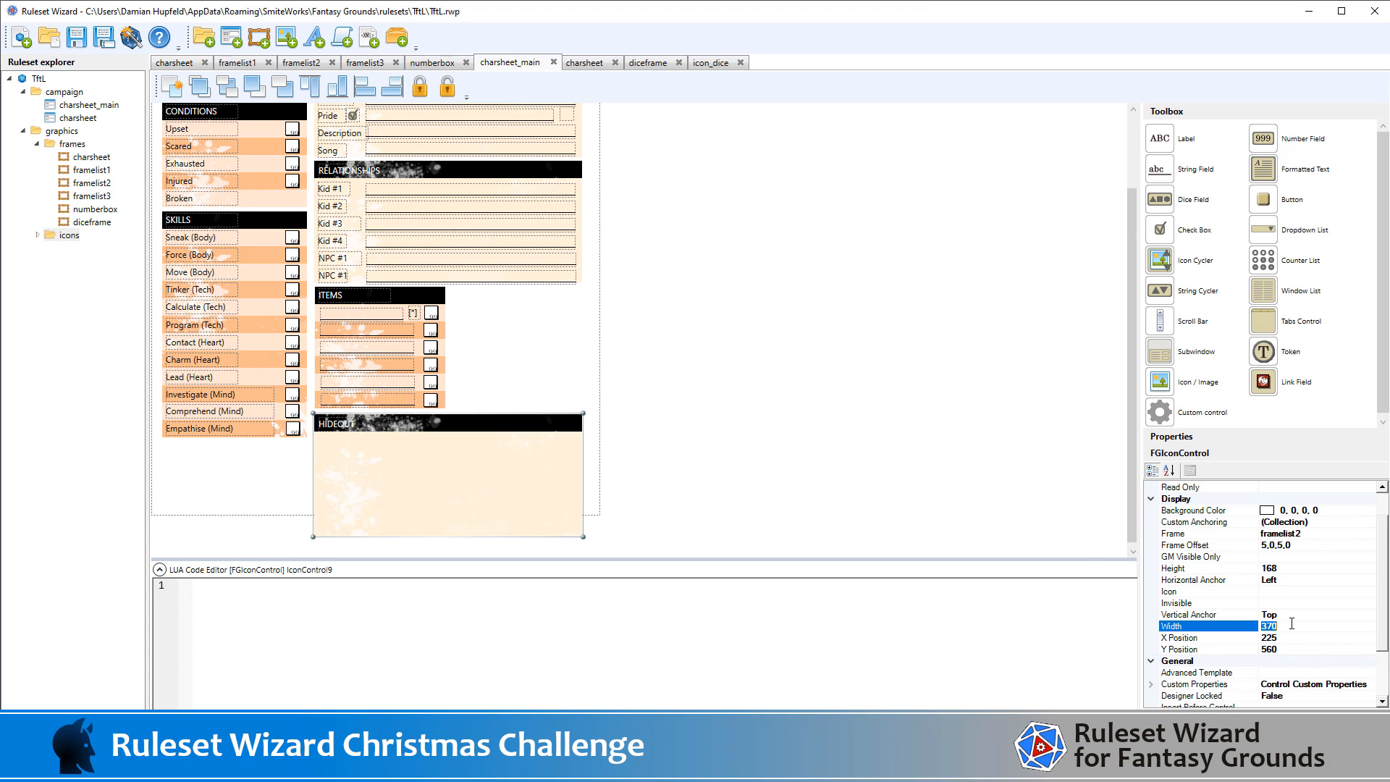
pyautogui.write('180')
pyautogui.press('Return')
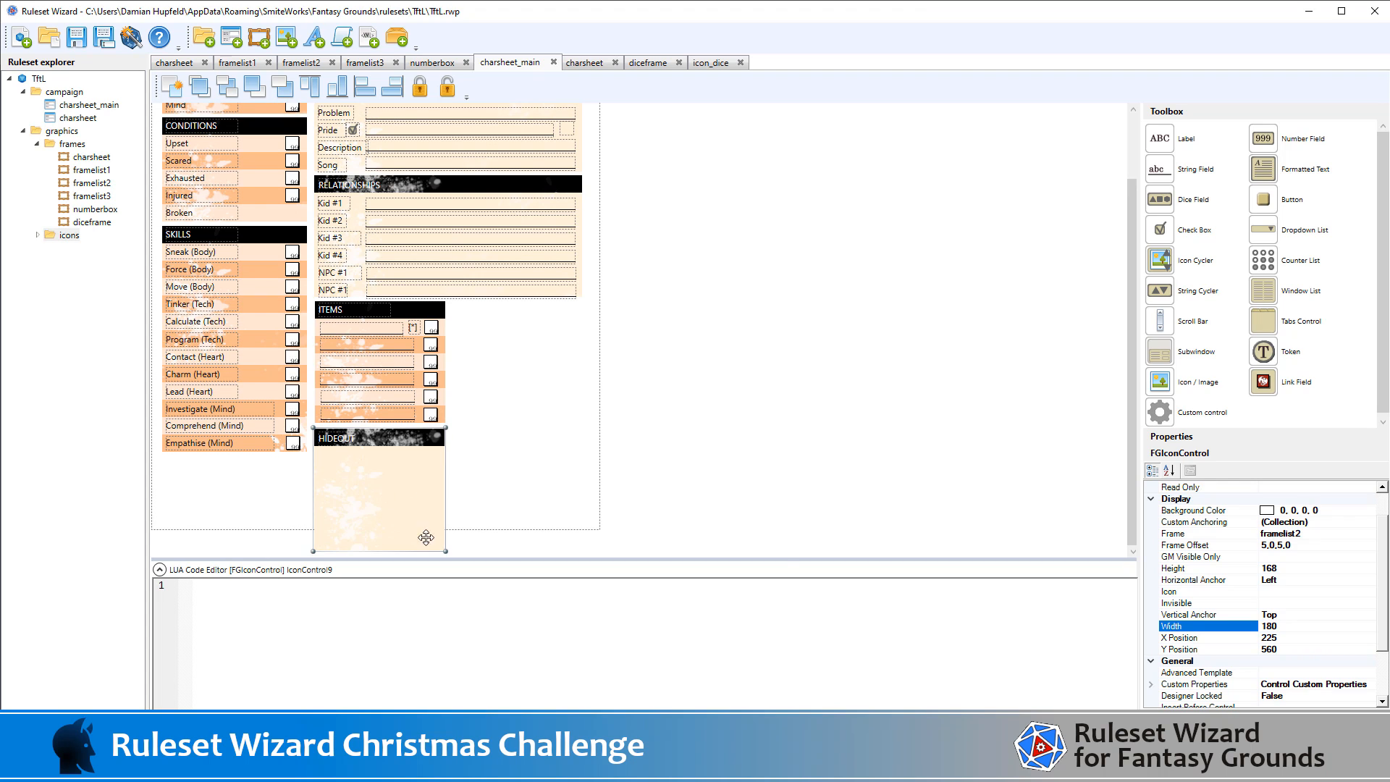
pyautogui.click(1295, 568)
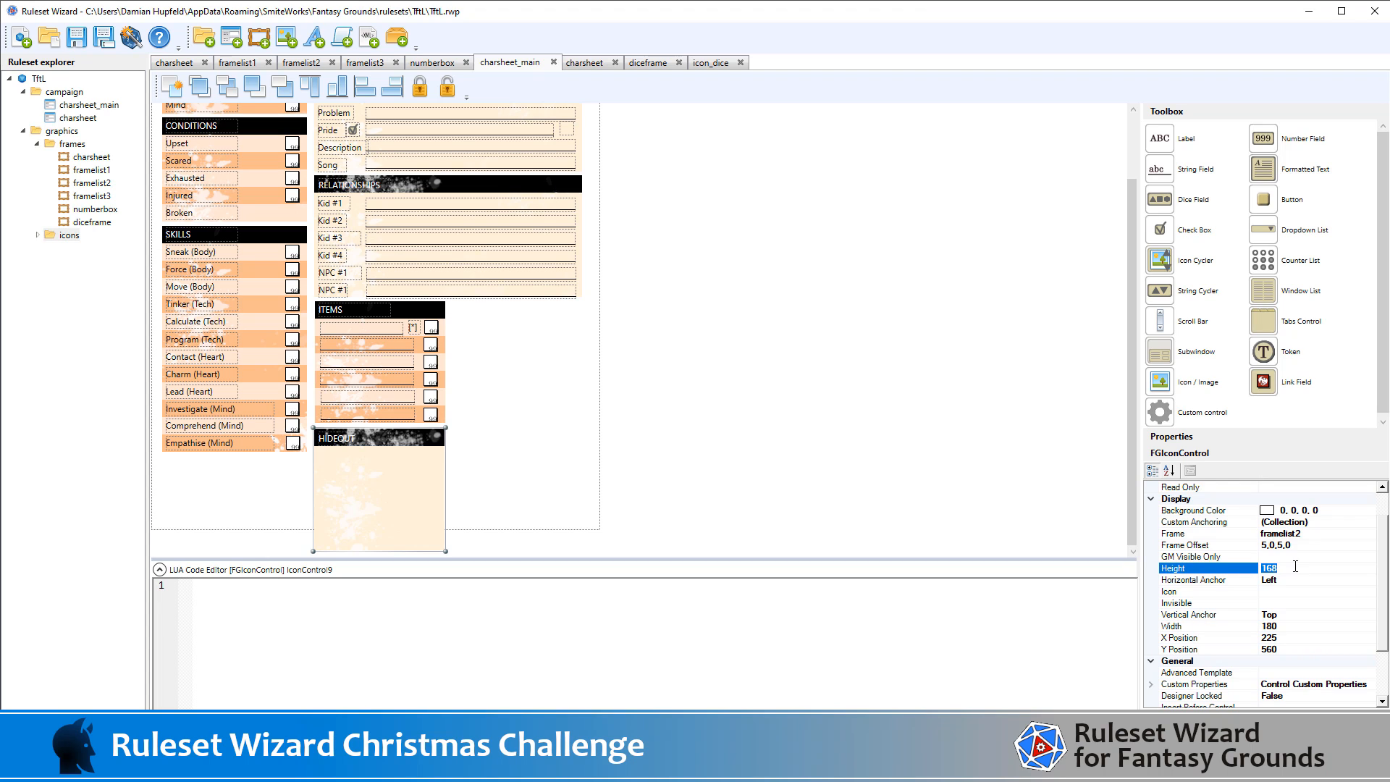
pyautogui.press('Return')
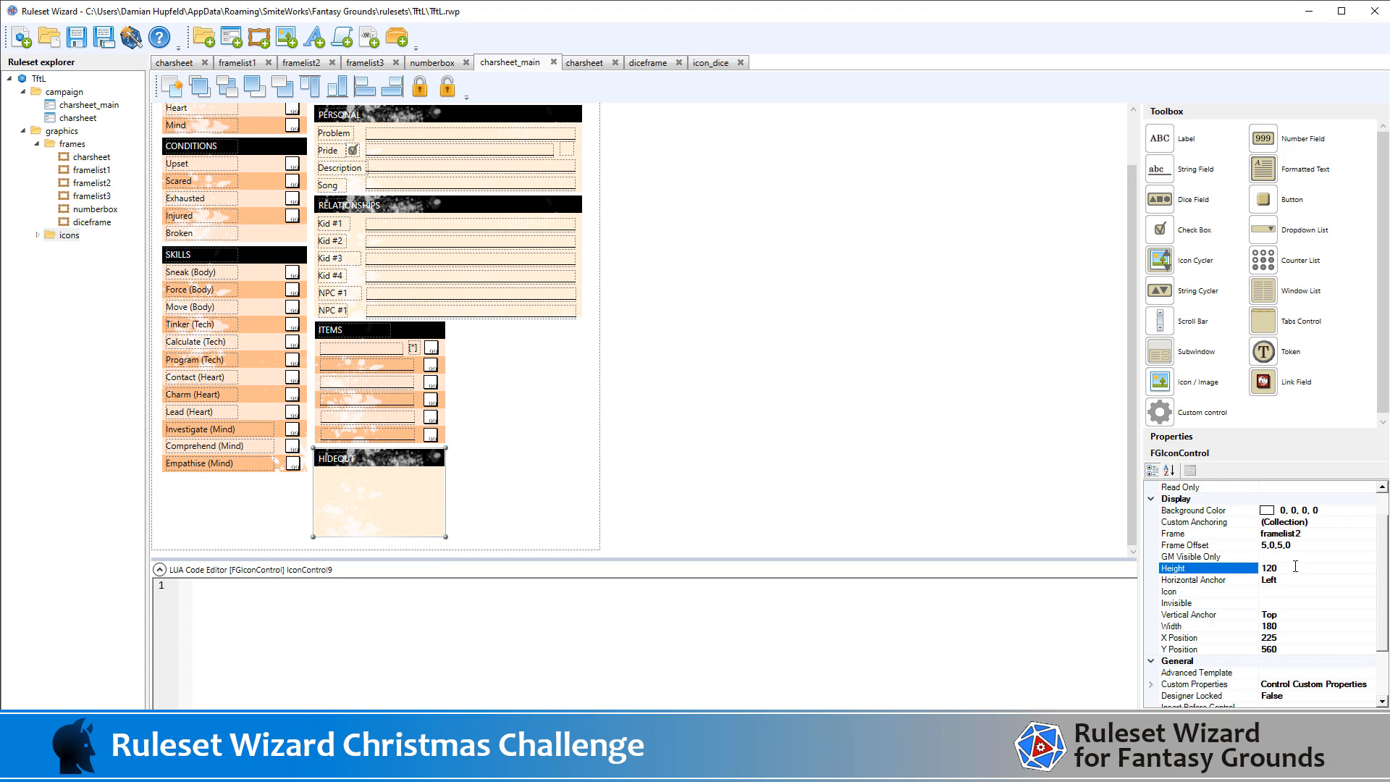
pyautogui.click(1299, 567)
pyautogui.press('Return')
# - Add a Formatted Text control inside the Hideout frame and place it just below the heading at X 229, Y 584
pyautogui.click(1292, 300)
pyautogui.moveTo(1270, 174); pyautogui.dragTo(374, 486)
pyautogui.press('Down')
pyautogui.press('Down')
pyautogui.press('Down')
pyautogui.press('Down')
pyautogui.press('Down')
pyautogui.press('Down')
pyautogui.press('Down')
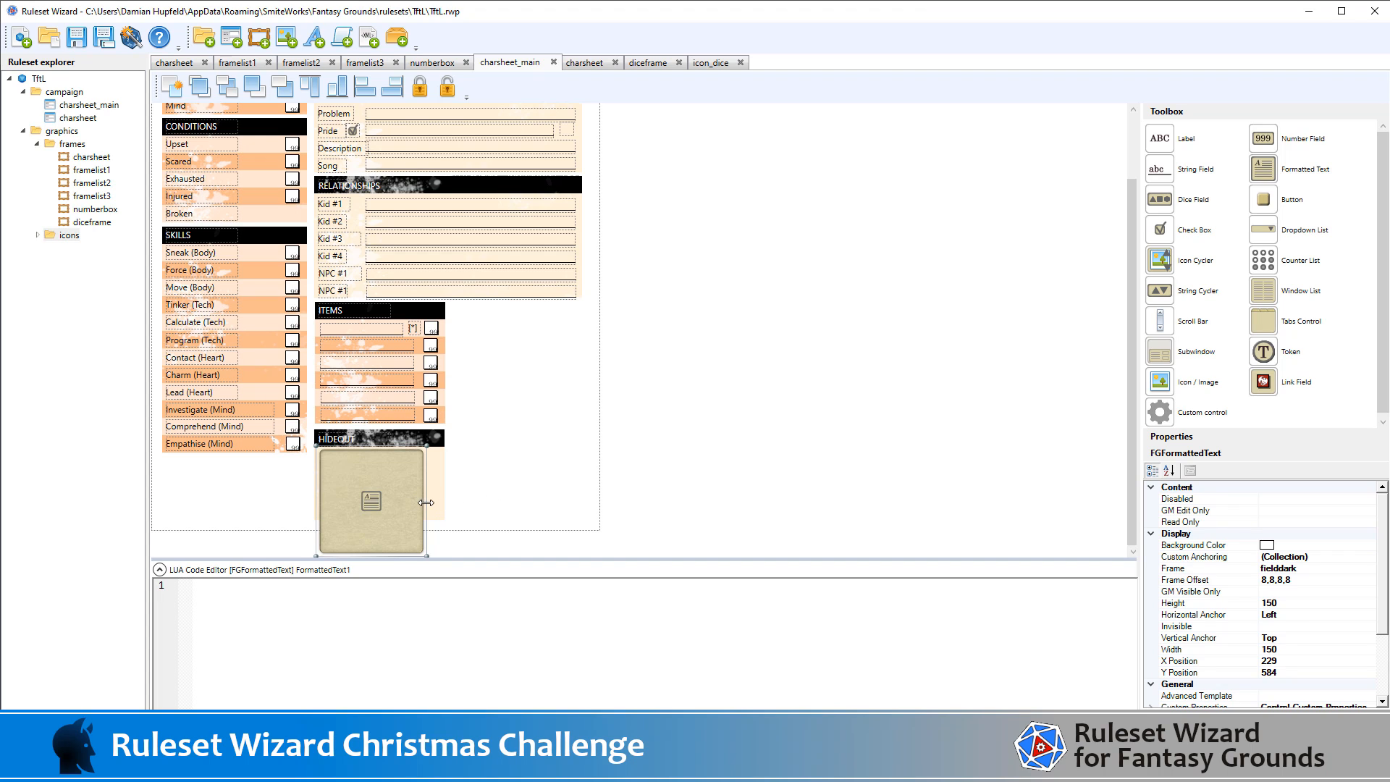
# - Set the Hideout formatted text control's height to 100 and width to 170
pyautogui.click(1299, 601)
pyautogui.write('11')
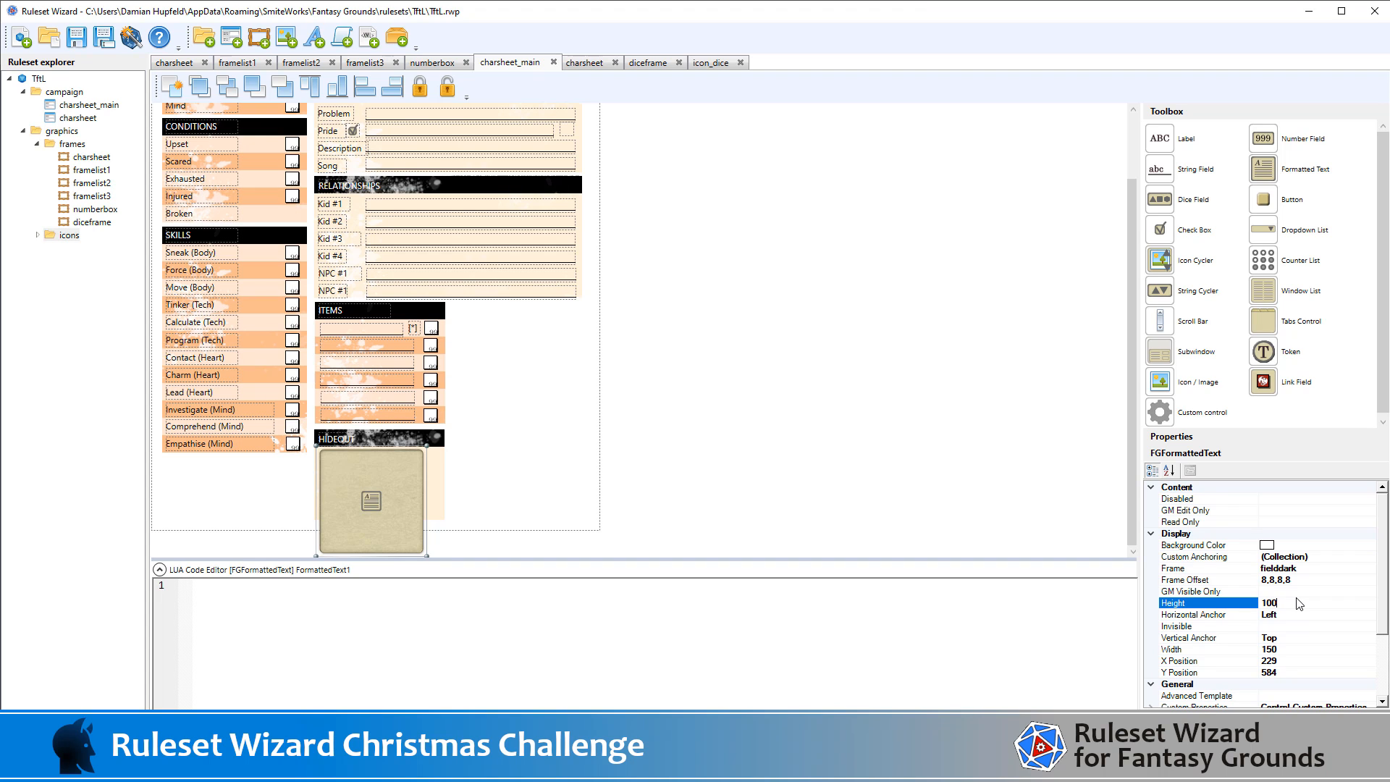
pyautogui.press('Return')
pyautogui.click(1307, 647)
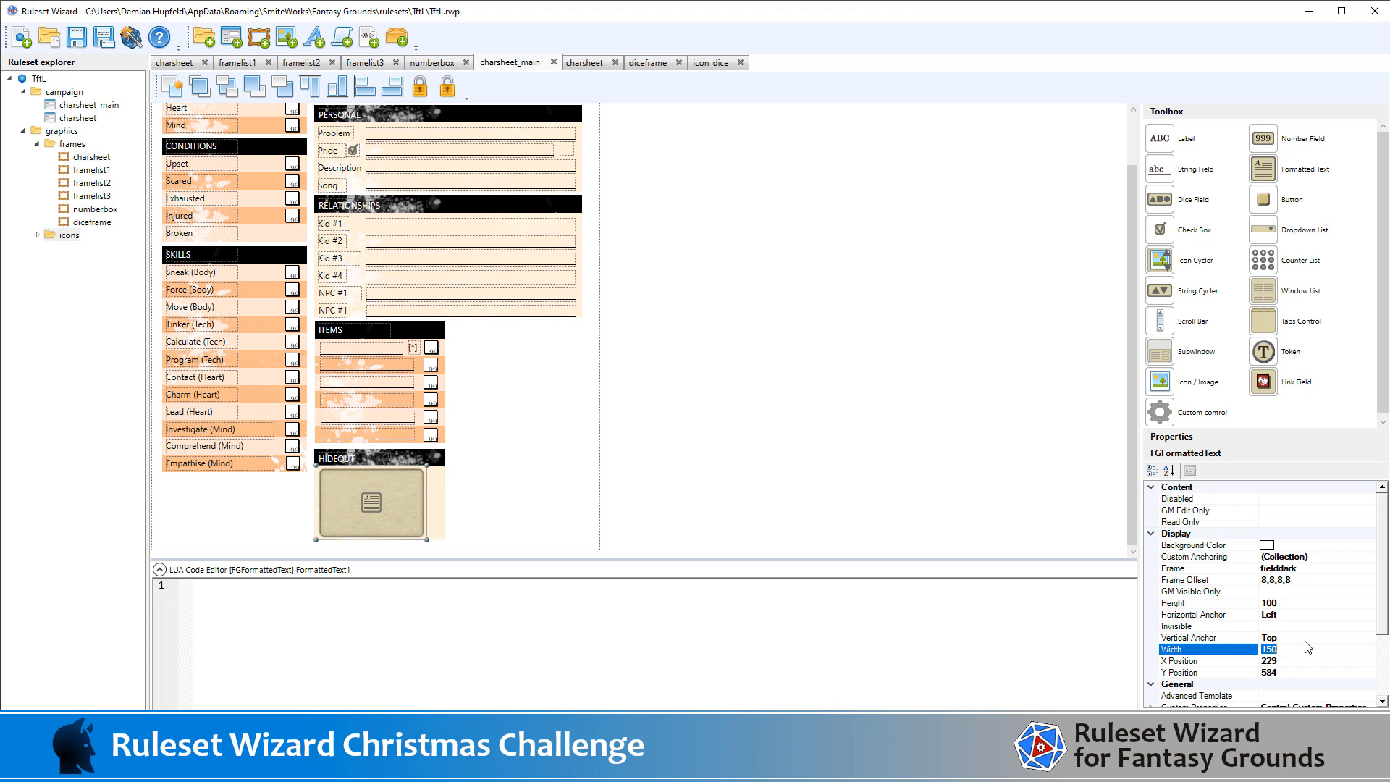
pyautogui.write('1')
pyautogui.press('Return')
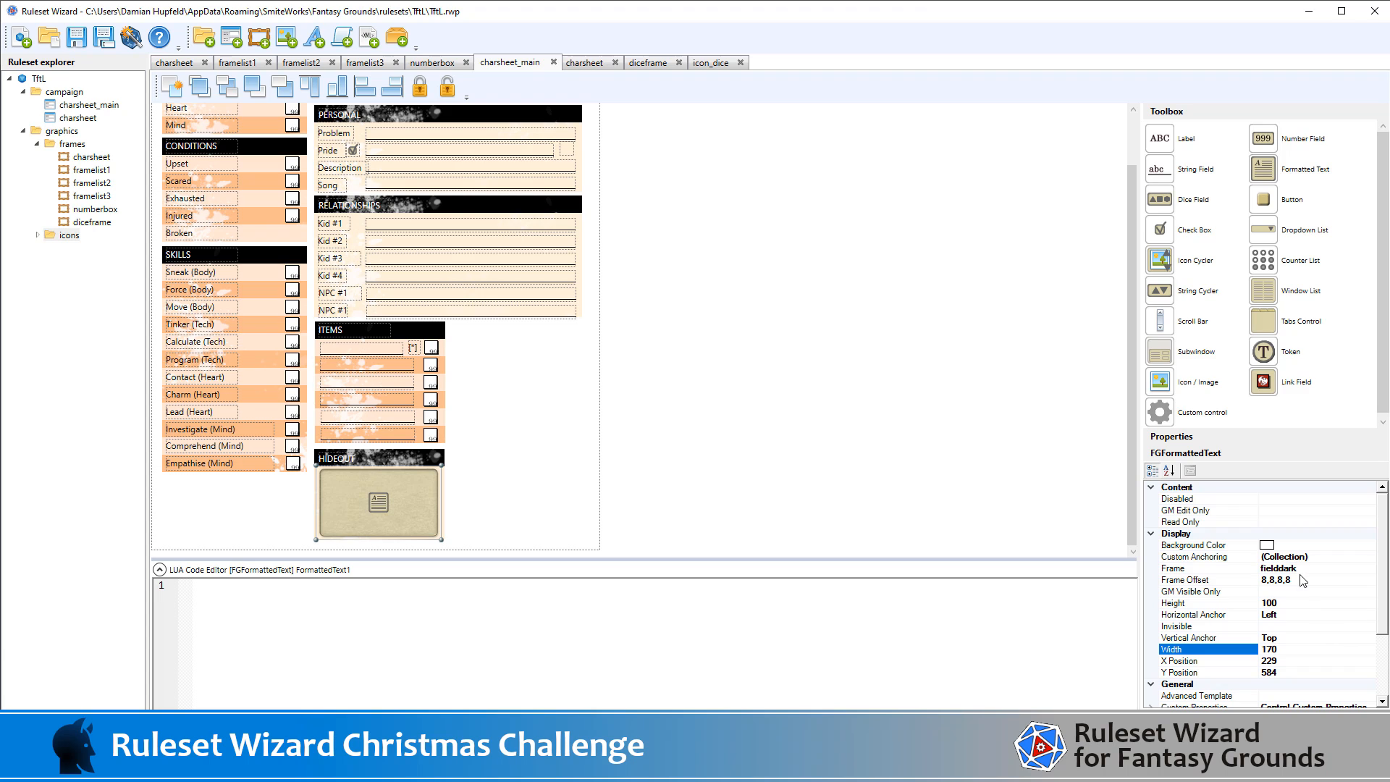
# - Clear the fielddark frame from the Hideout formatted text control
pyautogui.click(1318, 557)
pyautogui.click(1328, 570)
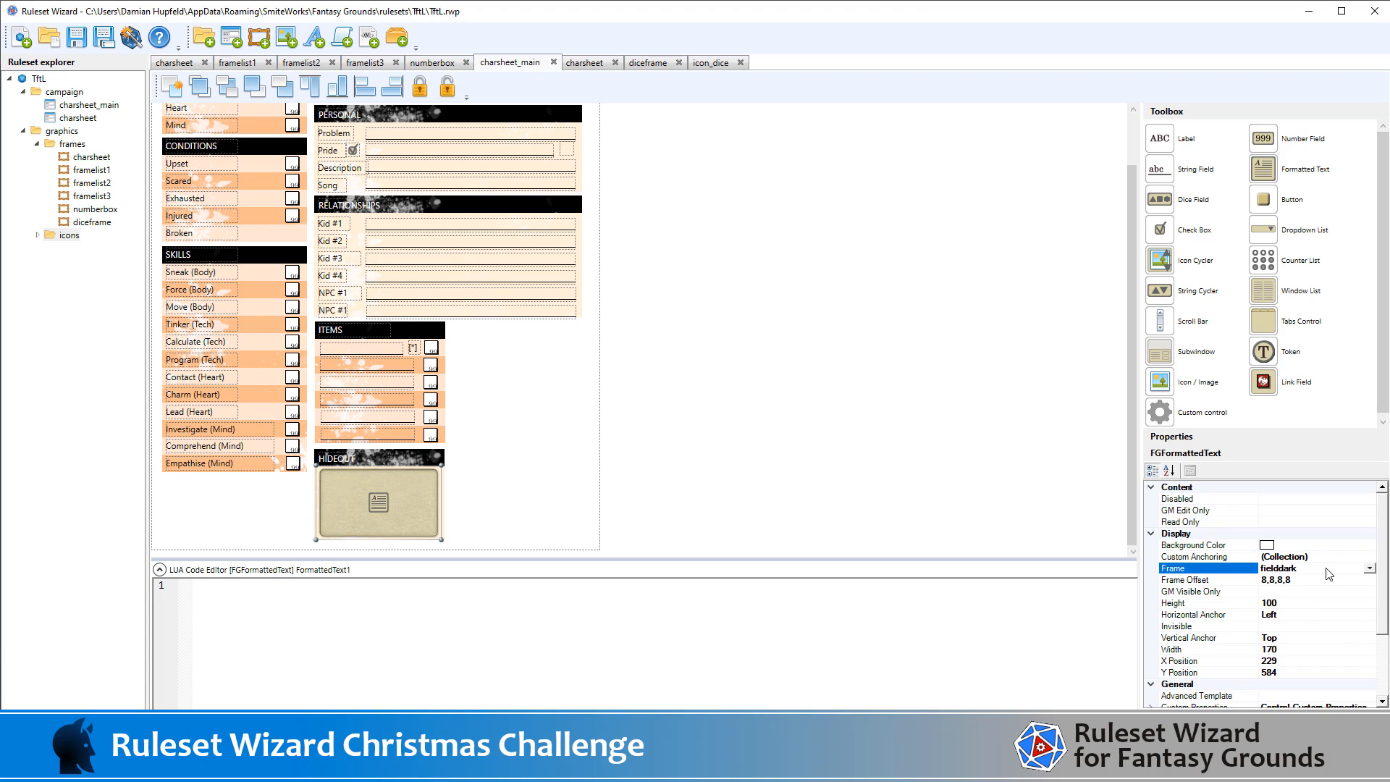
pyautogui.hotkey('ctrl', 'a')
pyautogui.press('BackSpace')
pyautogui.click(985, 492)
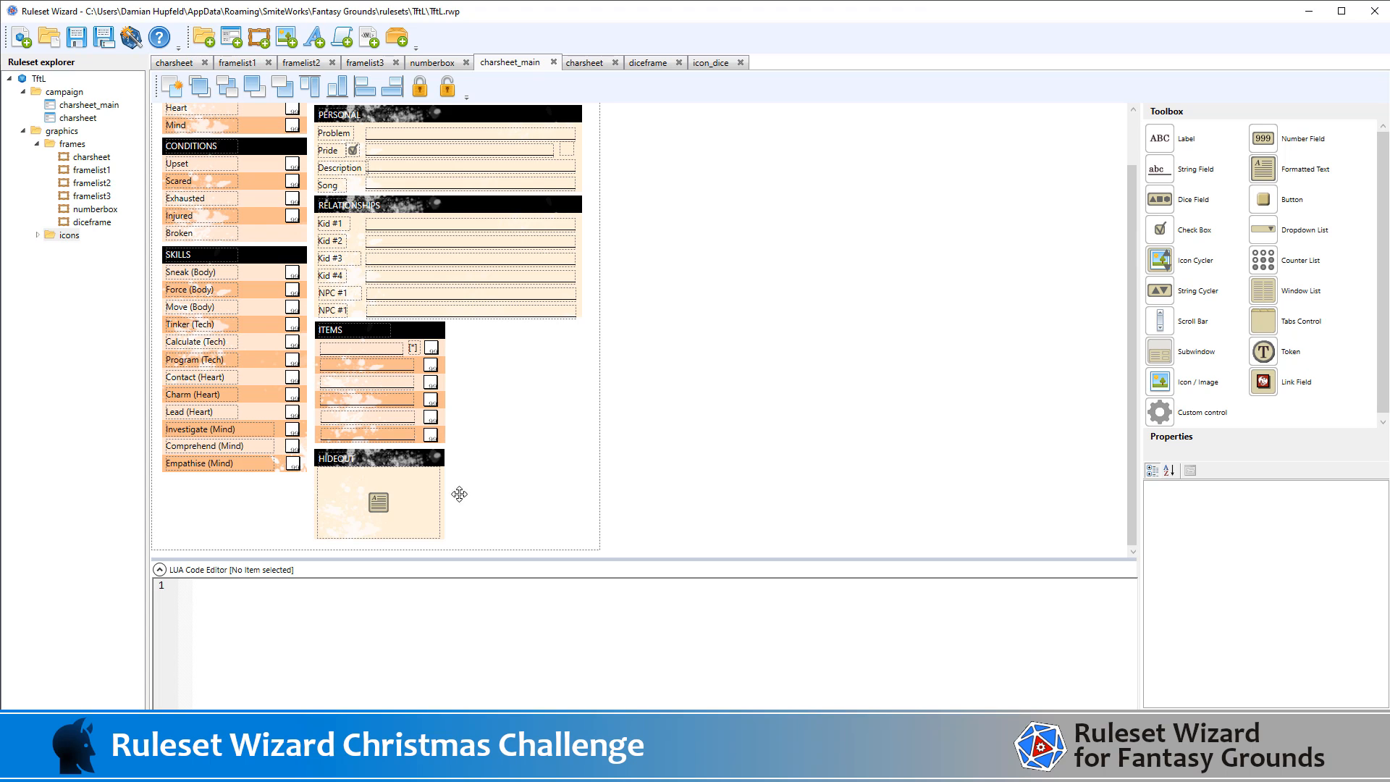
# - Replace the default name of the Hideout formatted text control with a name for the hideout
pyautogui.click(422, 501)
pyautogui.scroll(-3, 1288, 632)
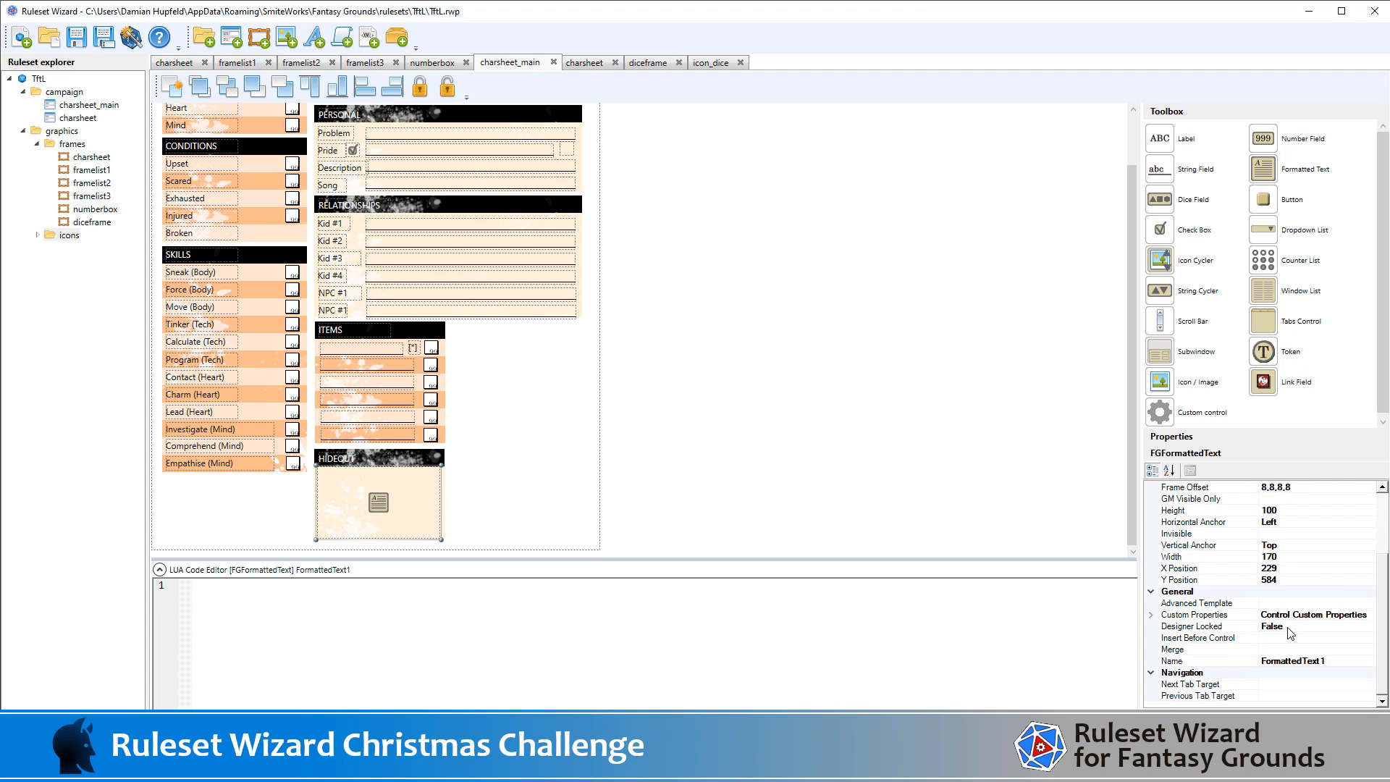
pyautogui.click(1294, 659)
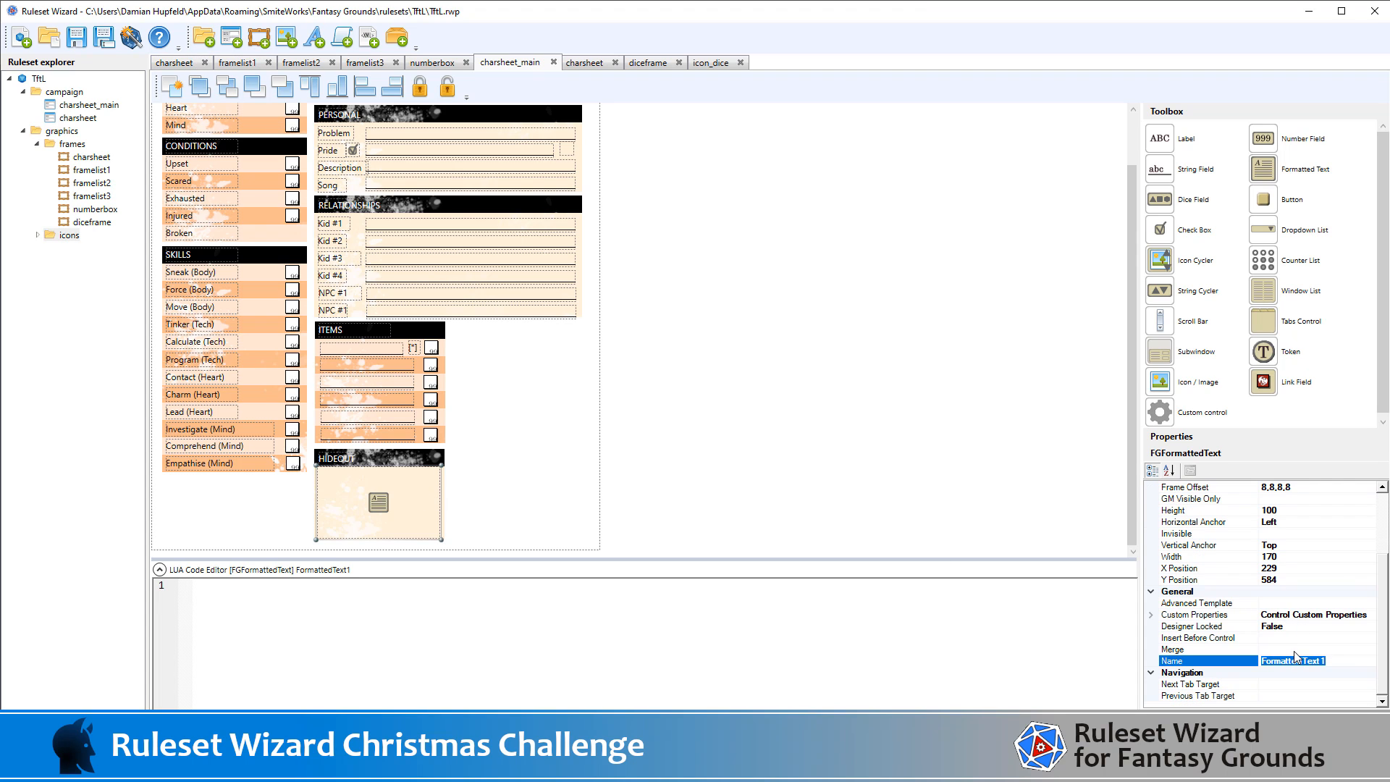
pyautogui.write('hiod')
pyautogui.click(661, 418)
# - Export the ruleset, switch to Fantasy Grounds and enter random test text in the character sheet's Hideout field
pyautogui.click(128, 39)
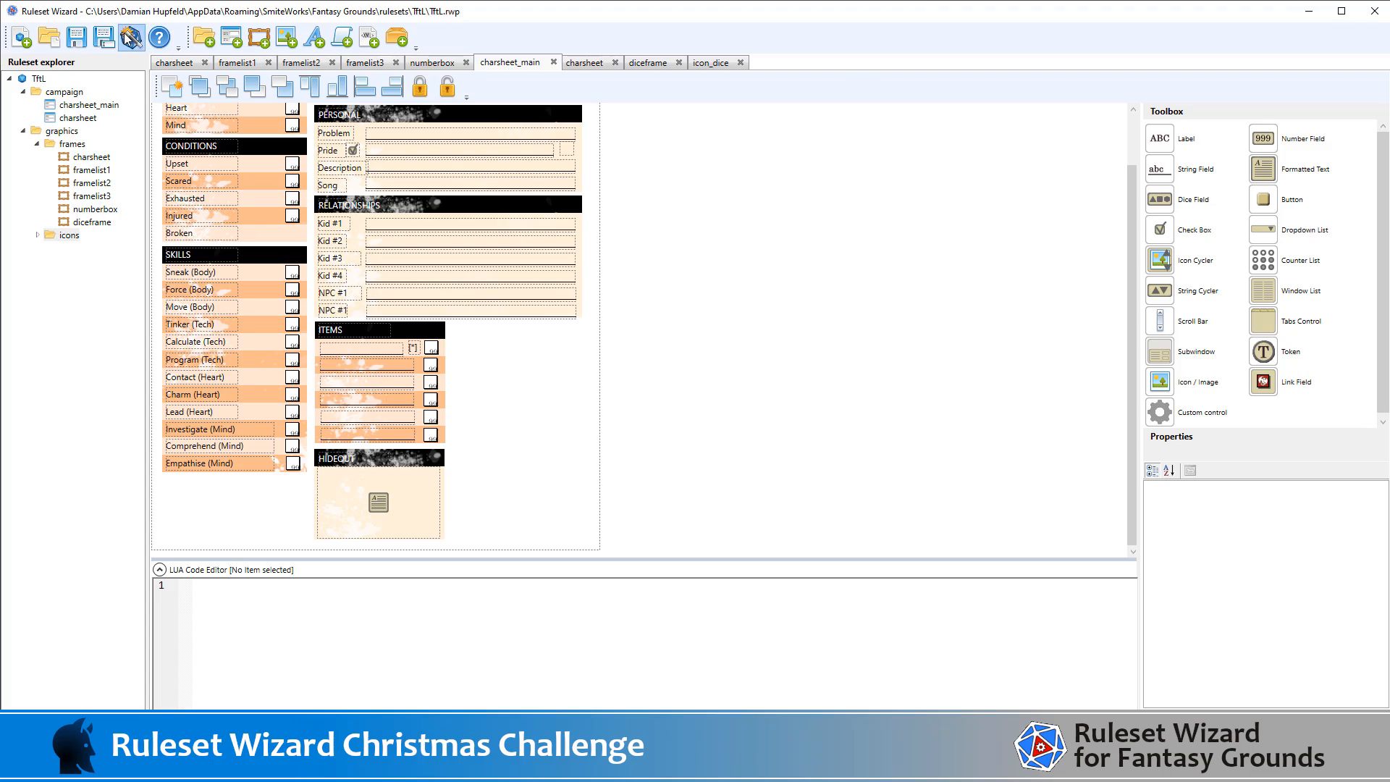
pyautogui.press('Return')
pyautogui.hotkey('alt', 'Tab')
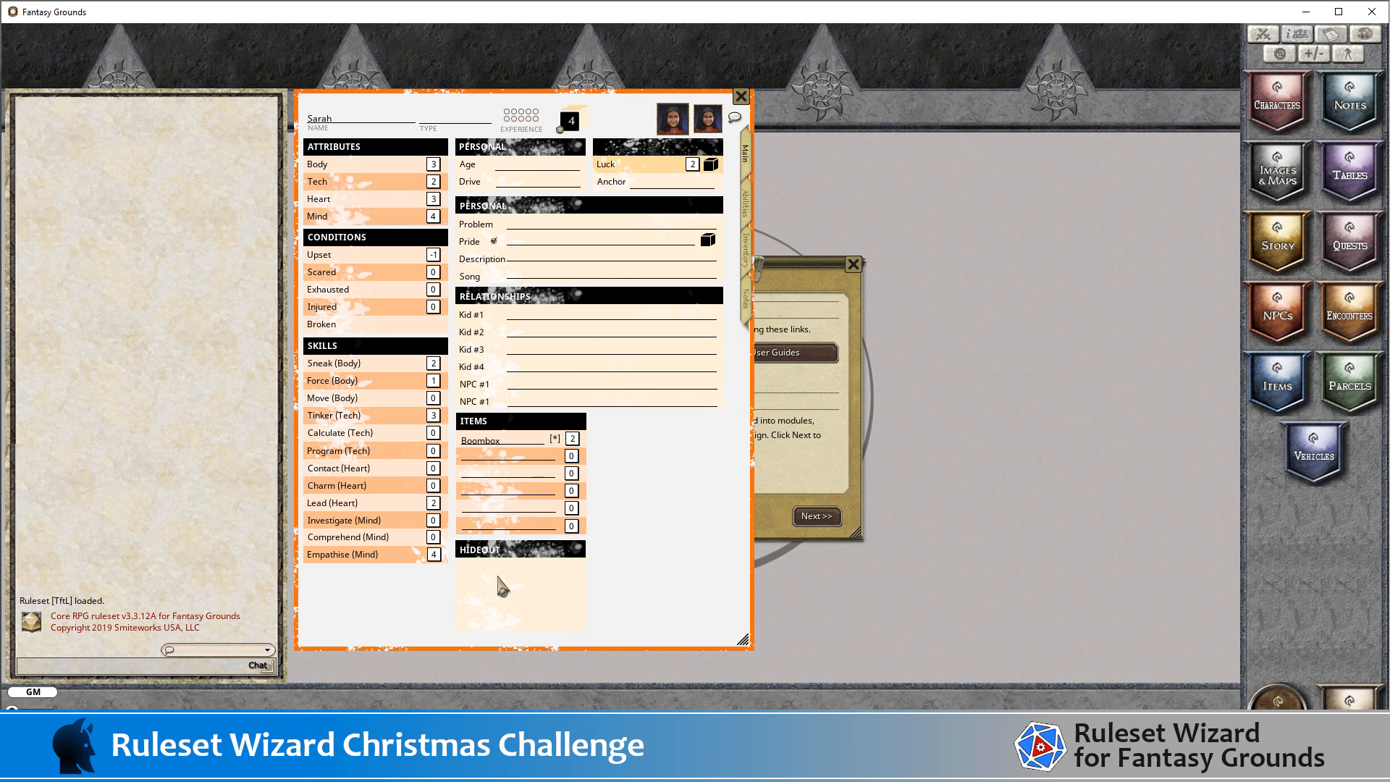
pyautogui.click(500, 586)
pyautogui.write('m,nc jkcnsdjknc kl')
# - Return to Ruleset Wizard, duplicate the whole Hideout section and place the copy beside Items, directly under Relationships
pyautogui.hotkey('alt', 'Tab')
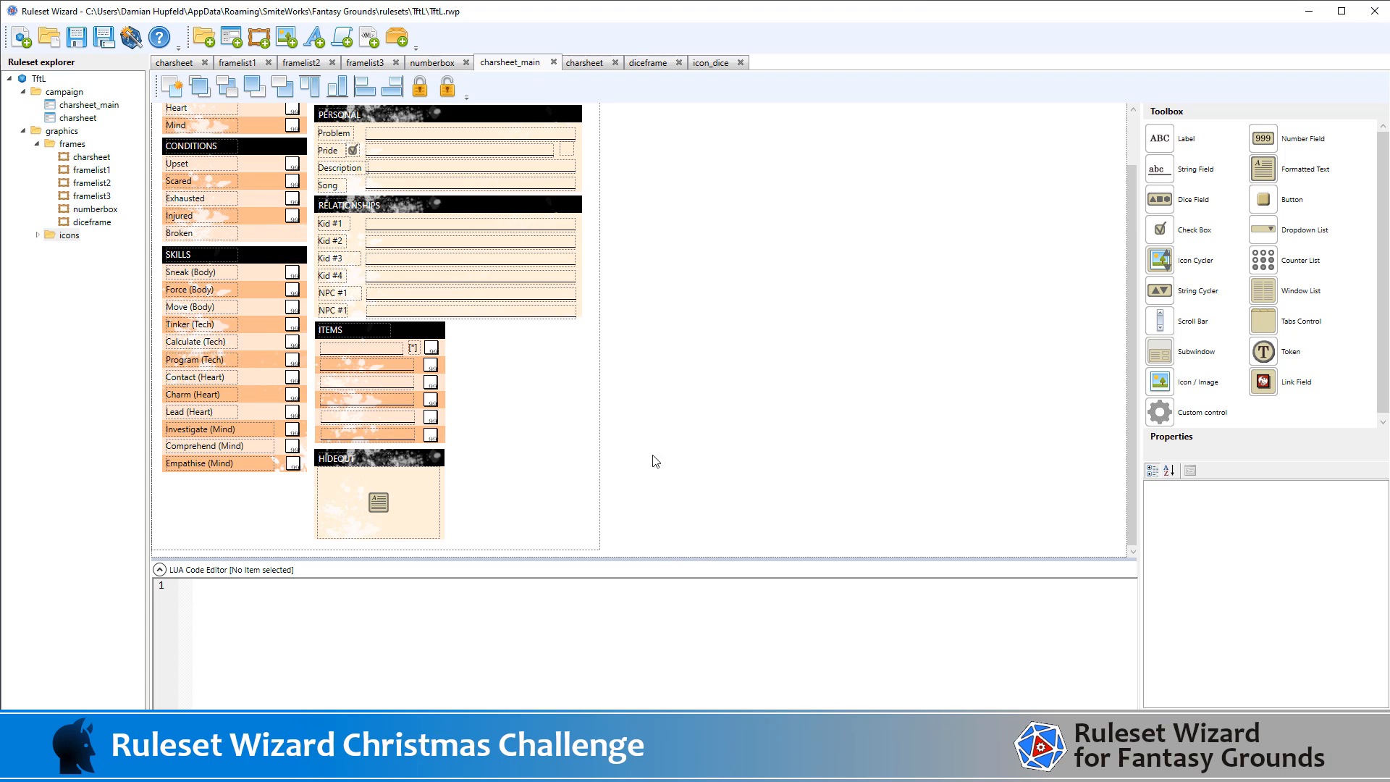
pyautogui.moveTo(653, 439); pyautogui.dragTo(348, 573)
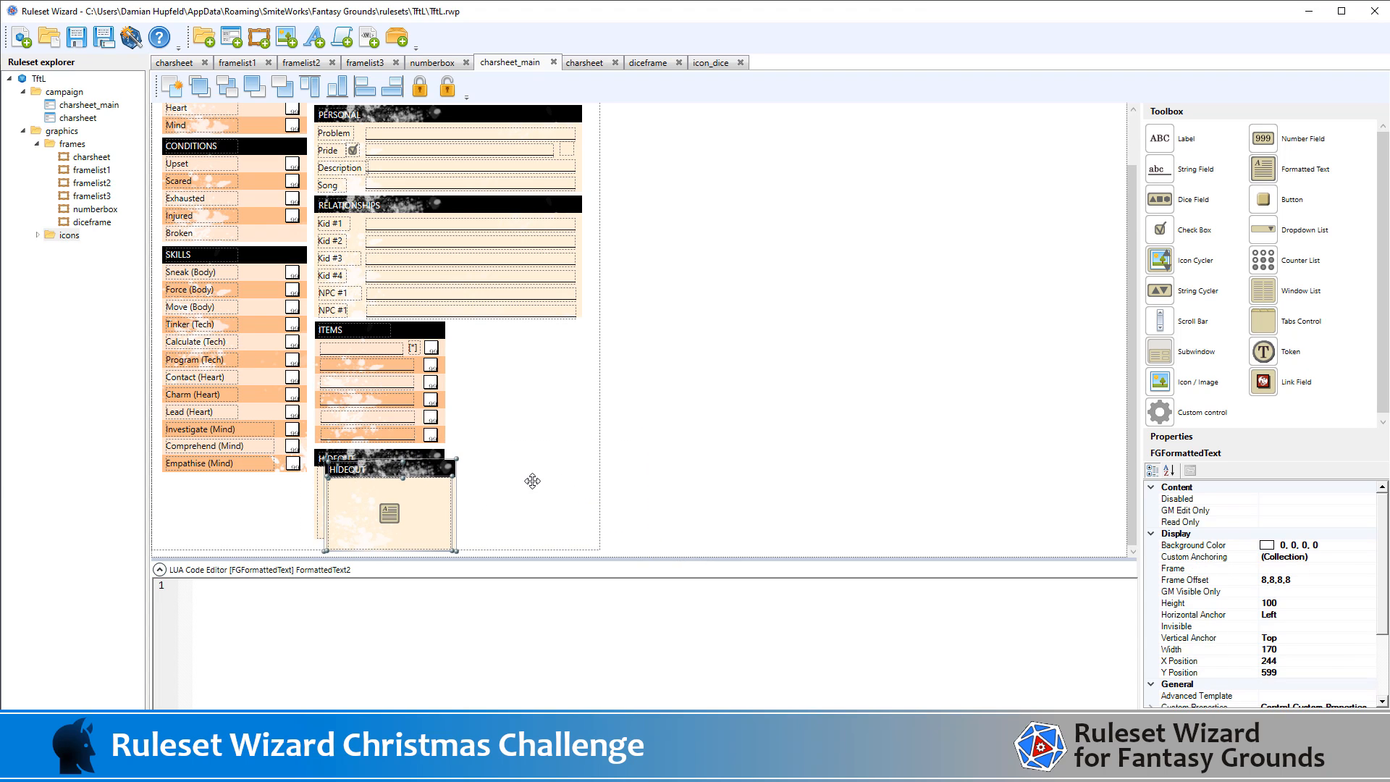
pyautogui.moveTo(443, 457); pyautogui.dragTo(540, 334)
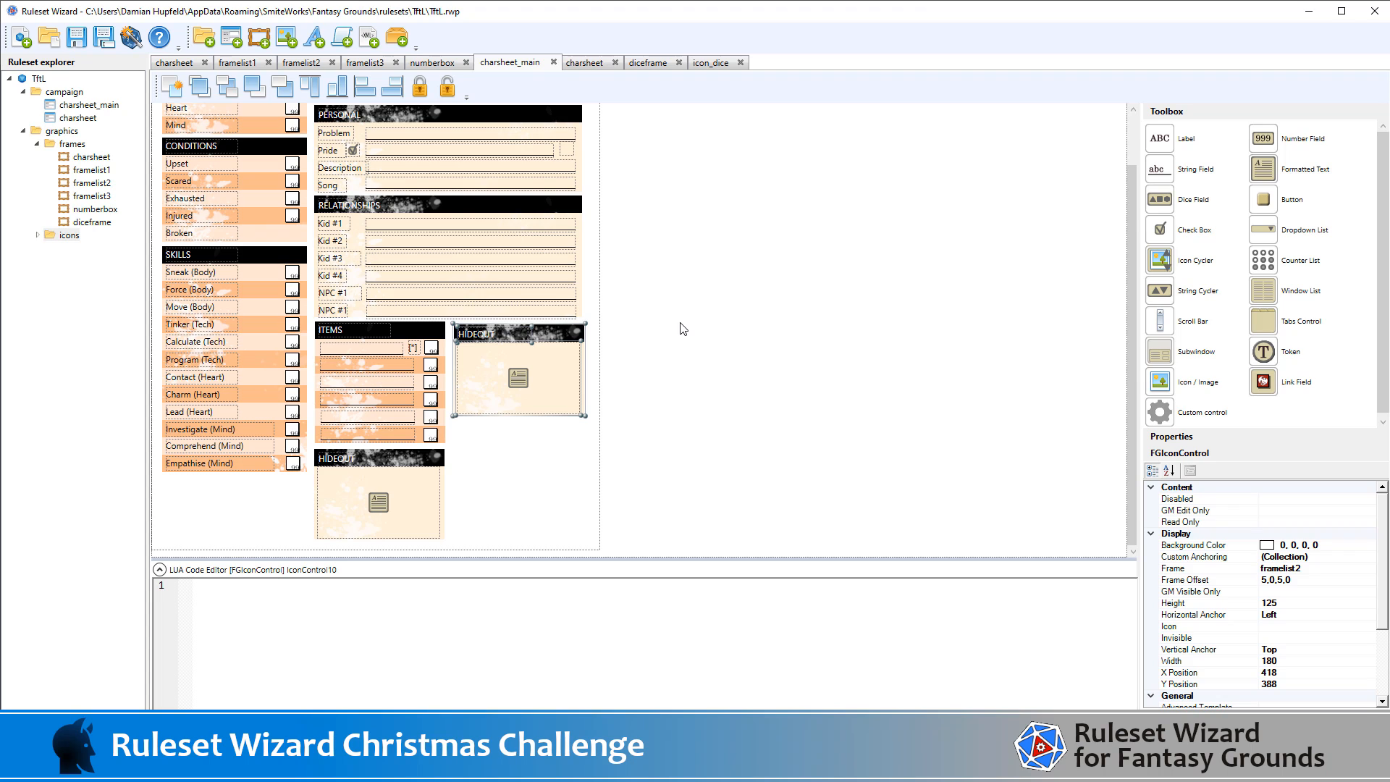
pyautogui.press('Left')
pyautogui.press('Left')
pyautogui.press('Left')
pyautogui.press('Left')
pyautogui.press('Up')
pyautogui.press('Up')
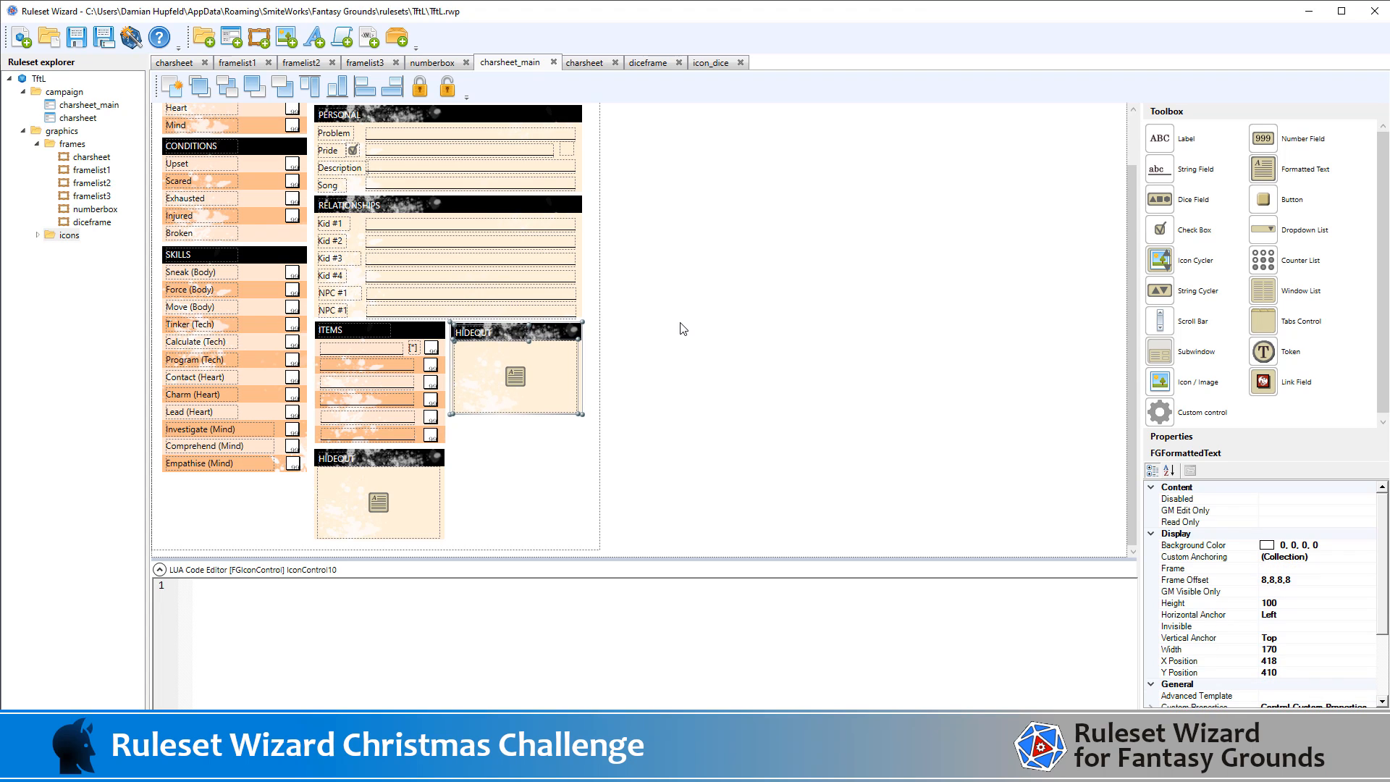
pyautogui.click(753, 353)
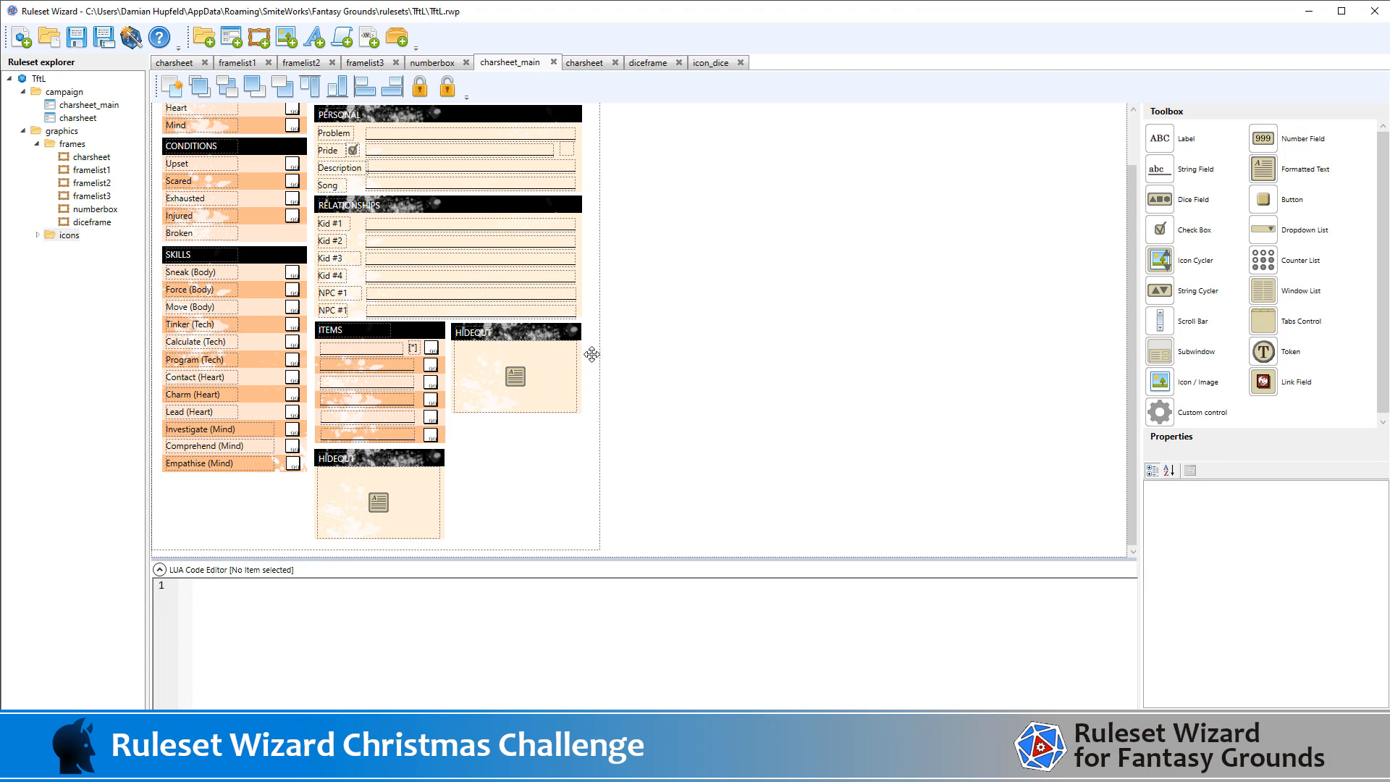
# - Shift the copied Hideout section one pixel right so its background frame sits at X position 415
pyautogui.click(578, 328)
pyautogui.scroll(-1, 1339, 655)
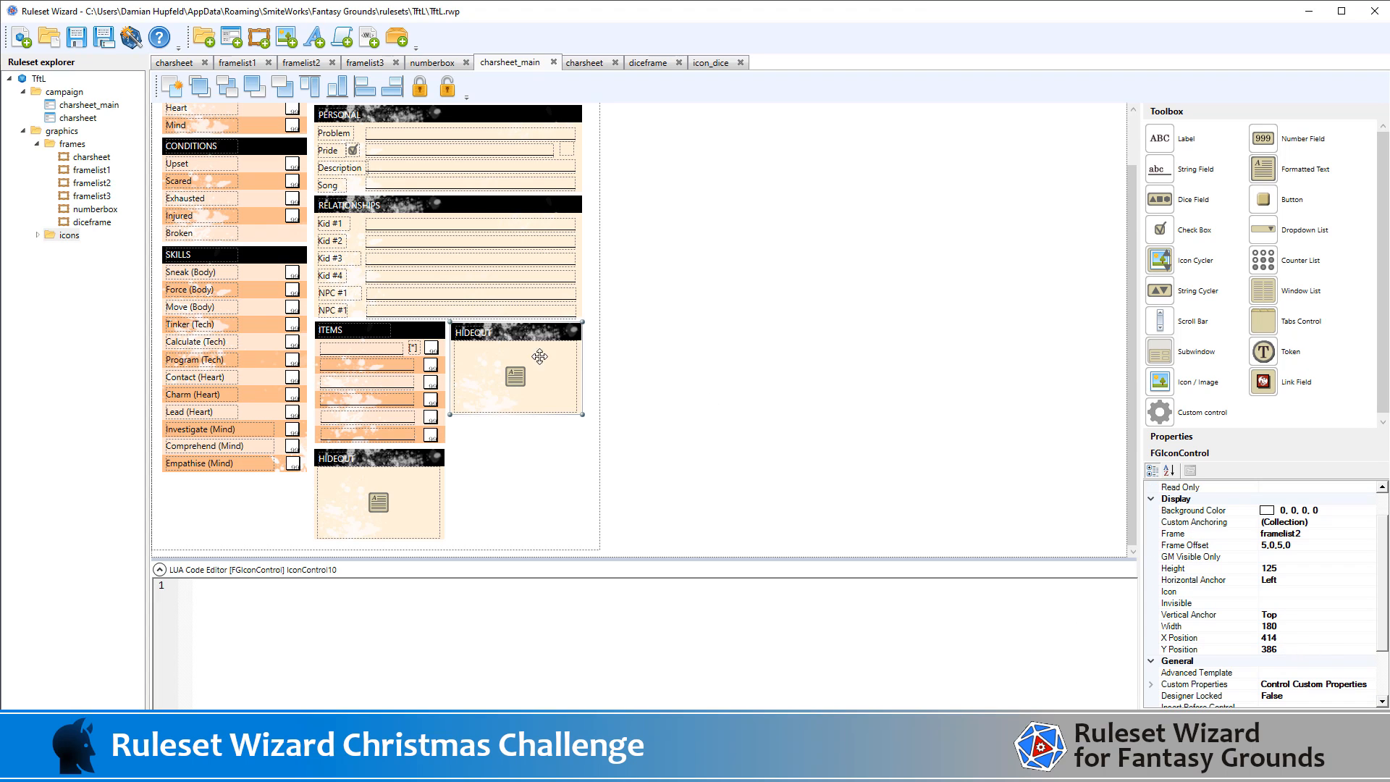
pyautogui.moveTo(759, 465); pyautogui.dragTo(449, 301)
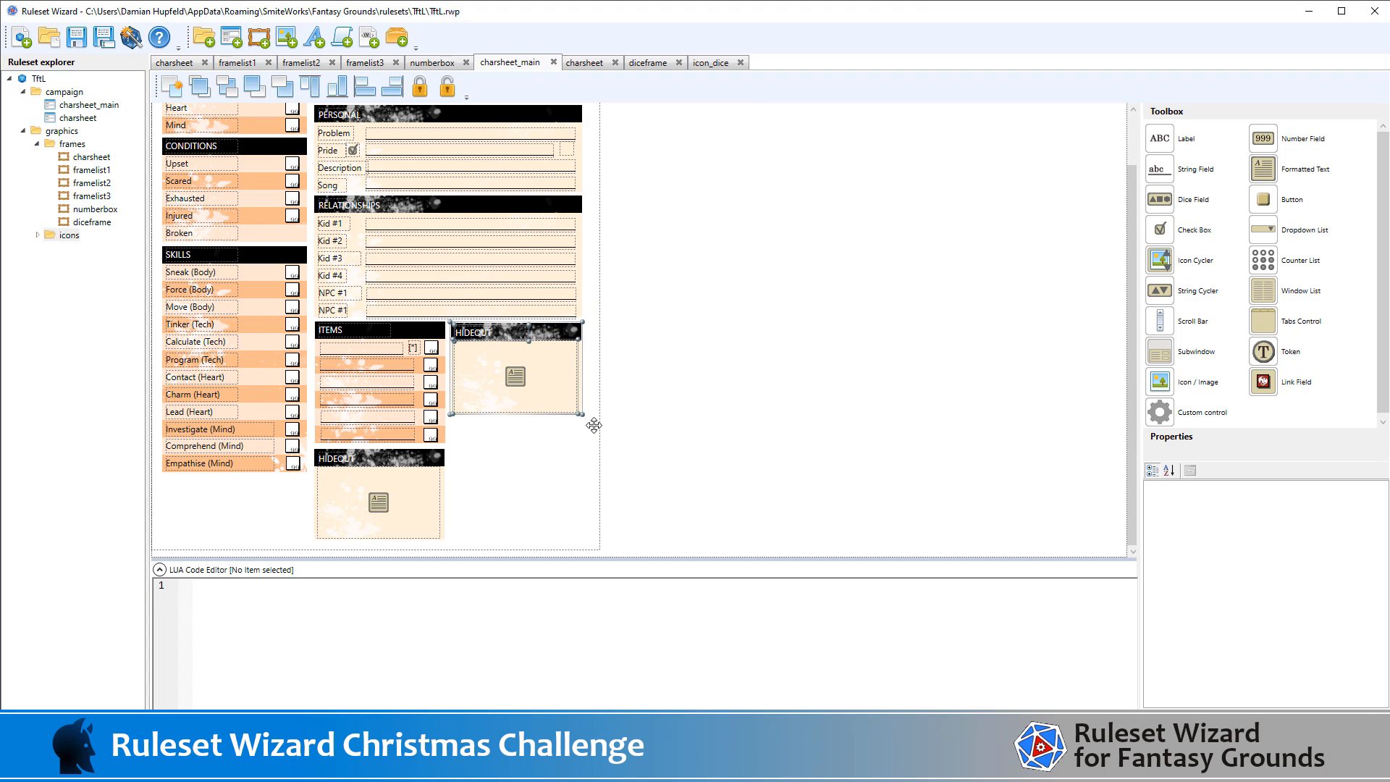
pyautogui.click(676, 398)
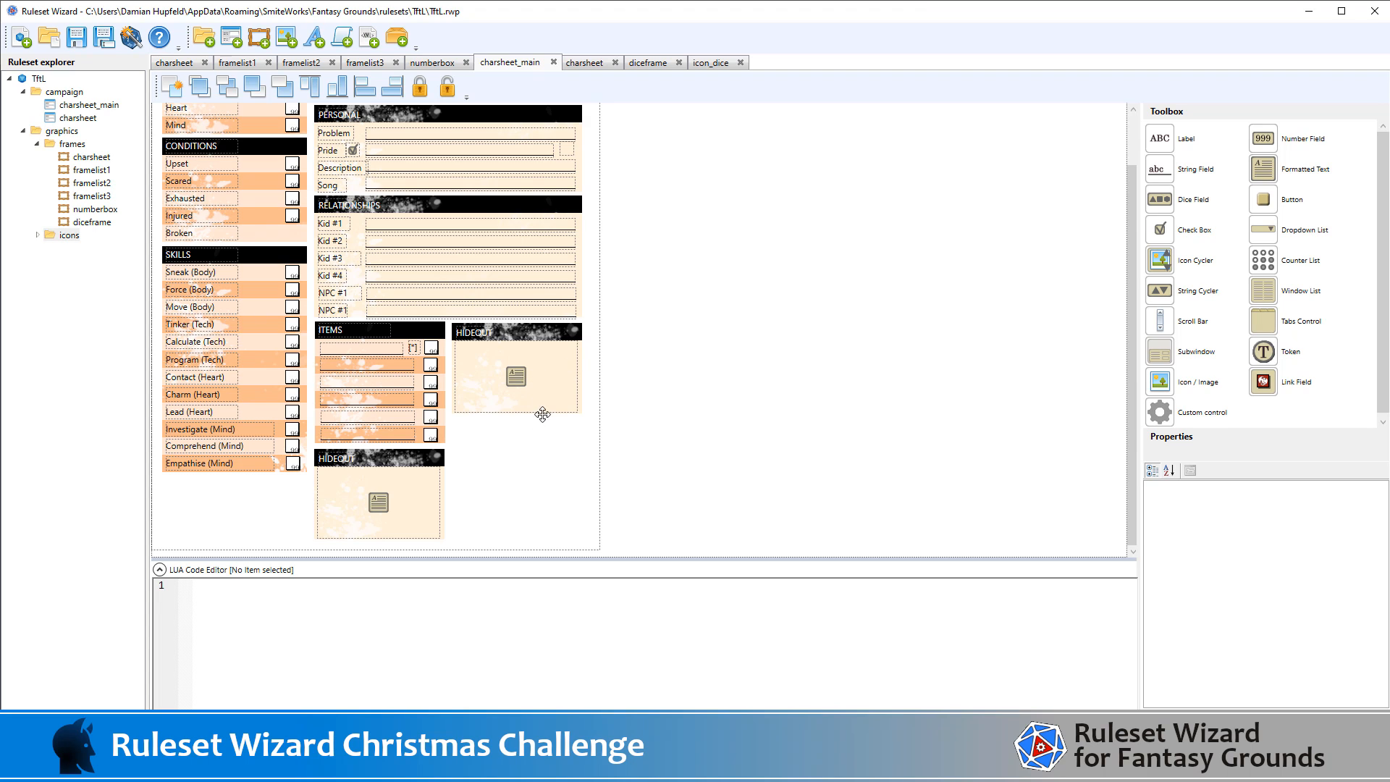
# - Set the height of the copied Hideout section's background frame to 295 to match the bottom of the original Hideout section
pyautogui.click(566, 335)
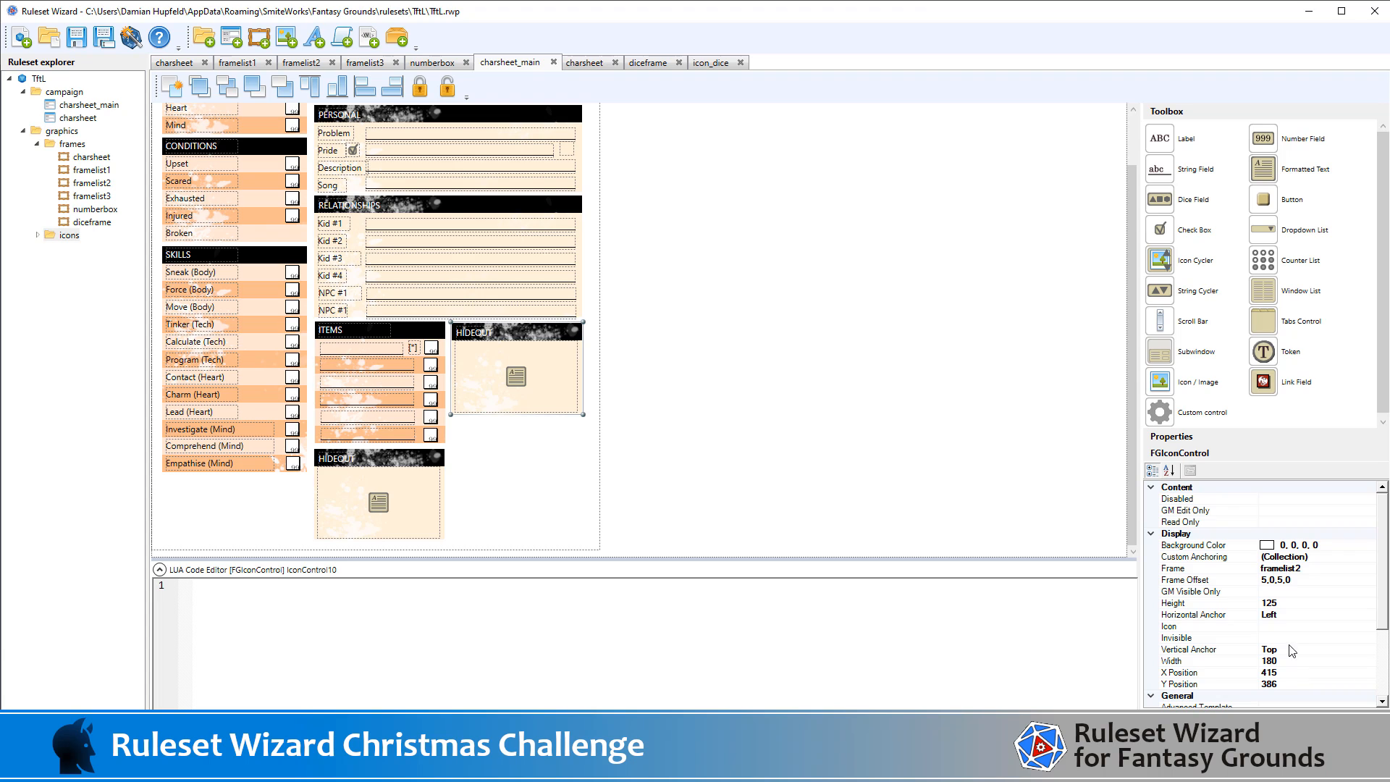
pyautogui.click(1286, 602)
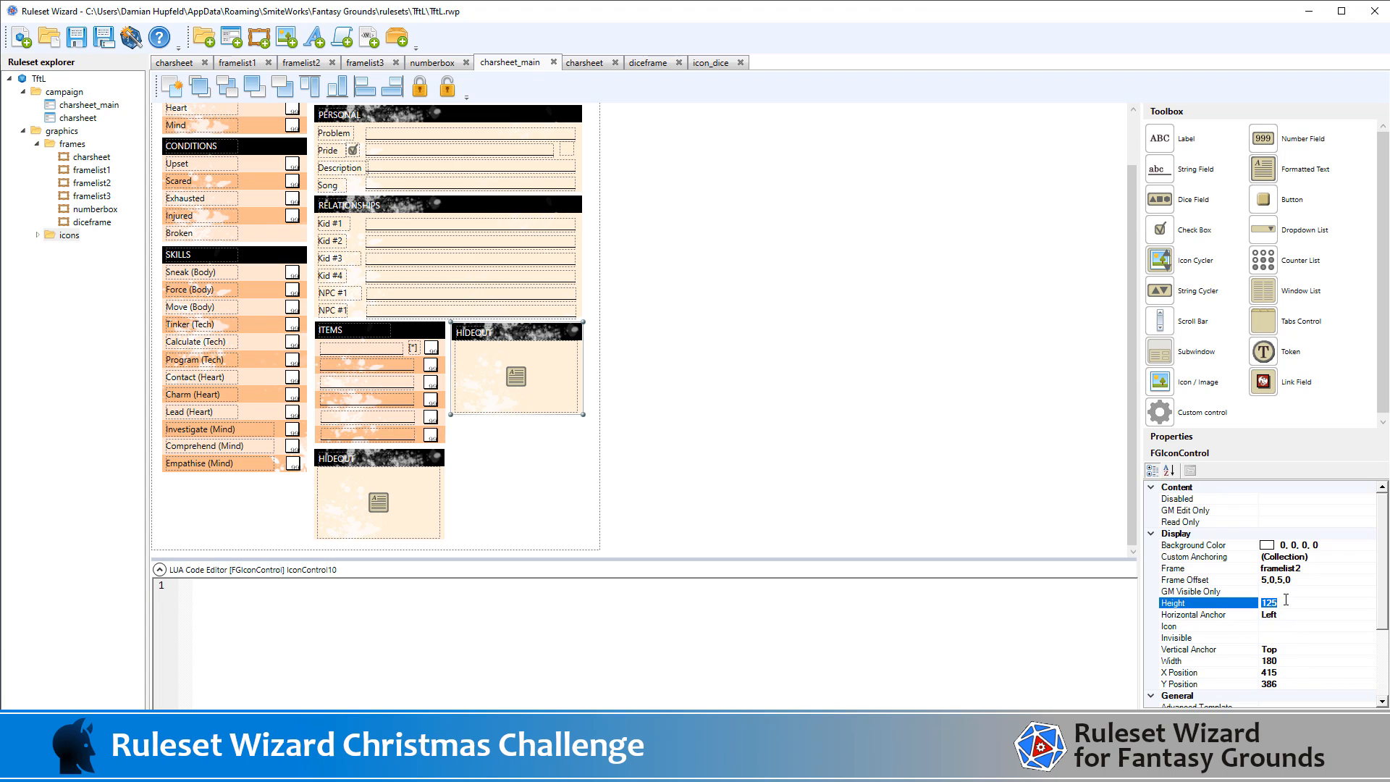
pyautogui.write('280')
pyautogui.press('Return')
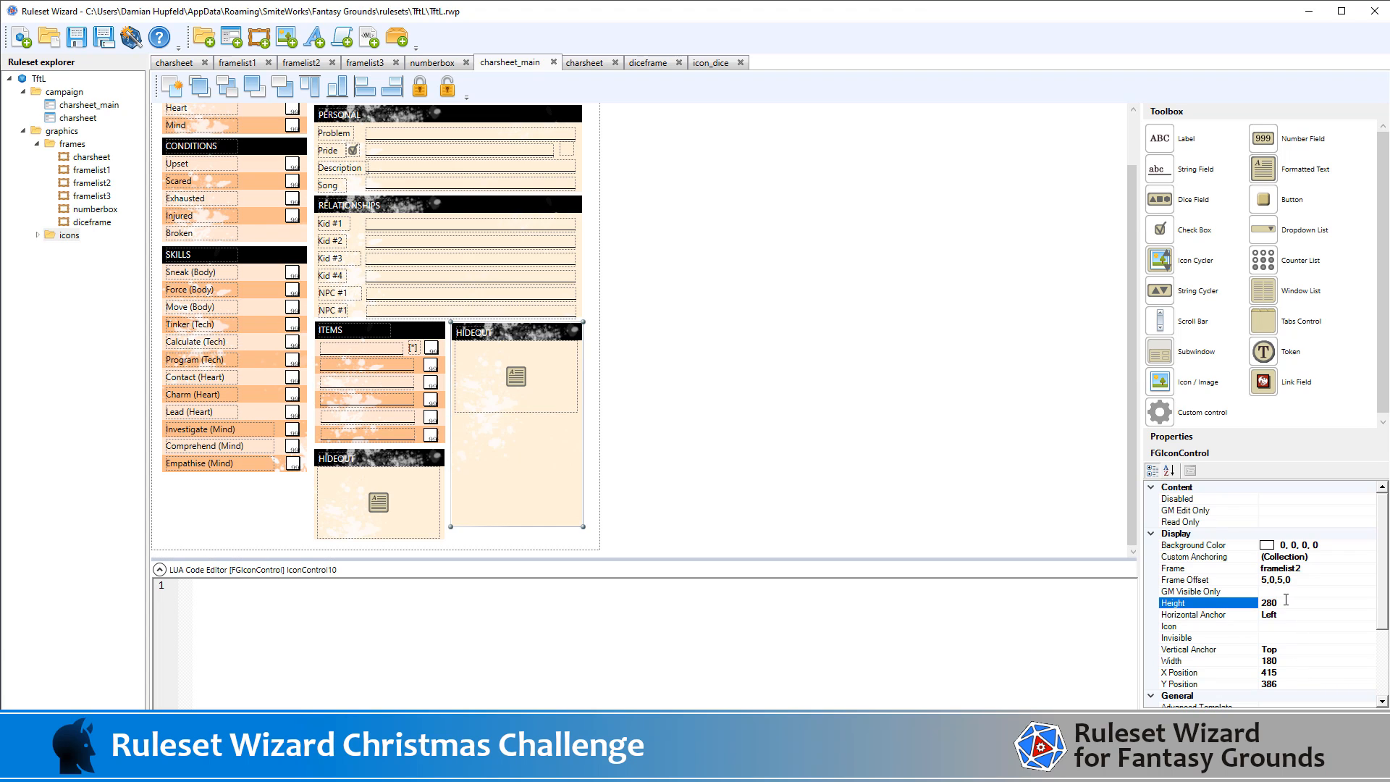
pyautogui.click(1286, 600)
pyautogui.write('295')
pyautogui.press('Return')
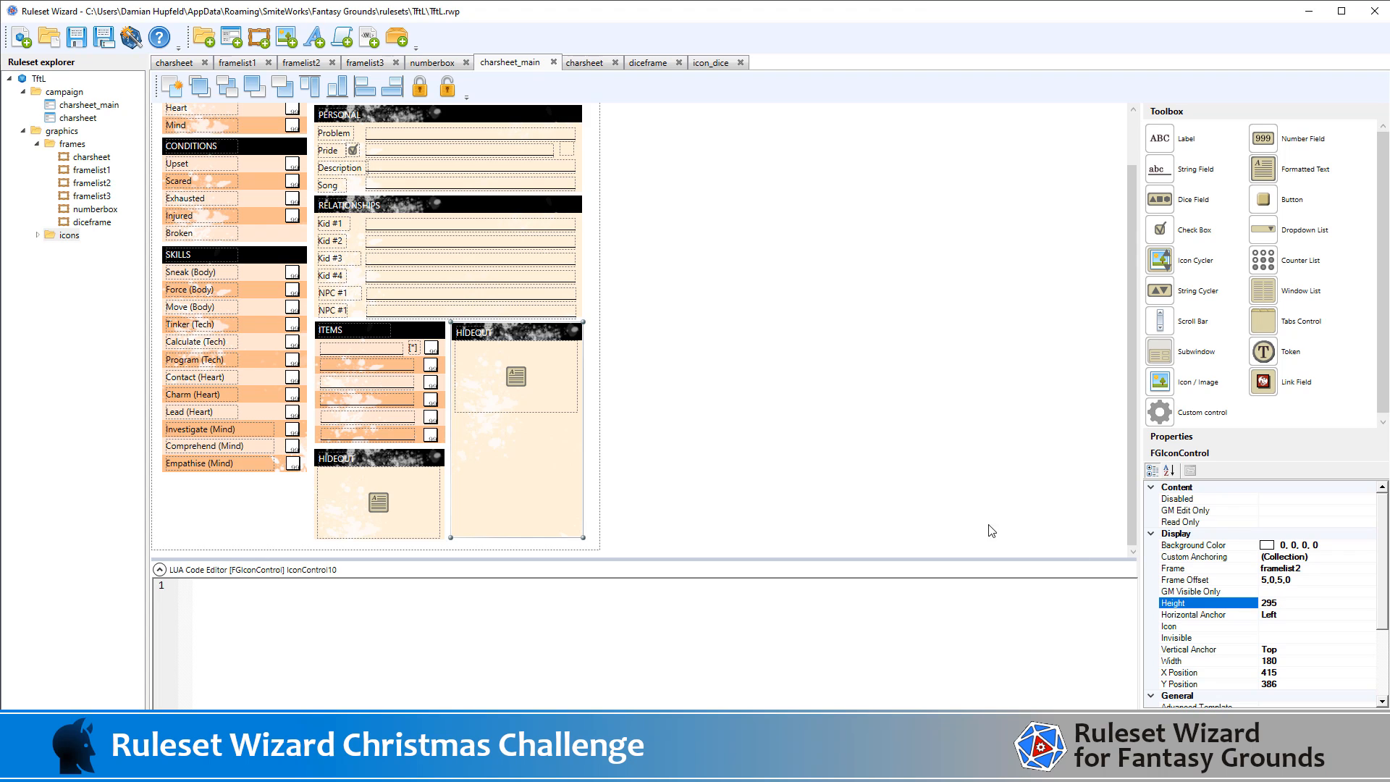
# - Stretch the copied formatted text field down to fill its background frame, to a height of about 267
pyautogui.click(522, 405)
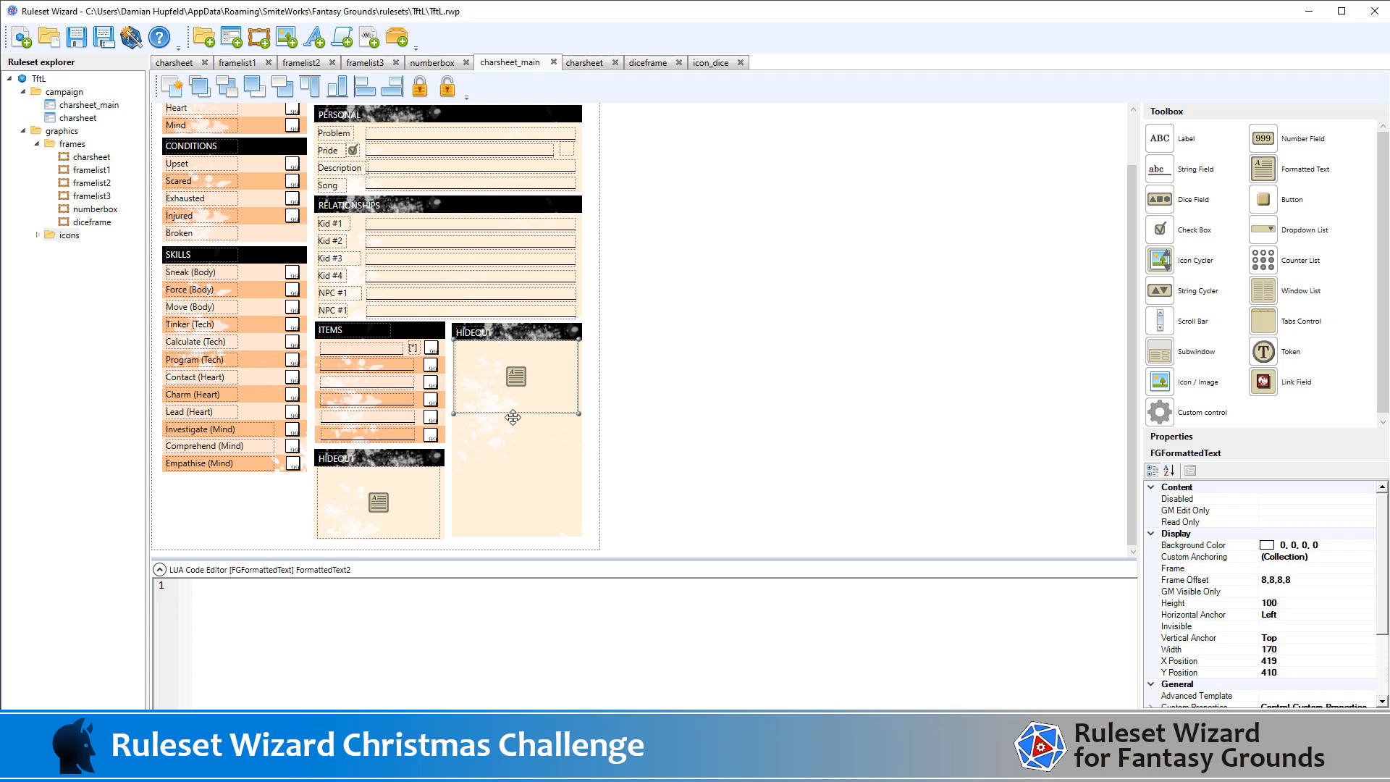
pyautogui.moveTo(512, 414); pyautogui.dragTo(510, 535)
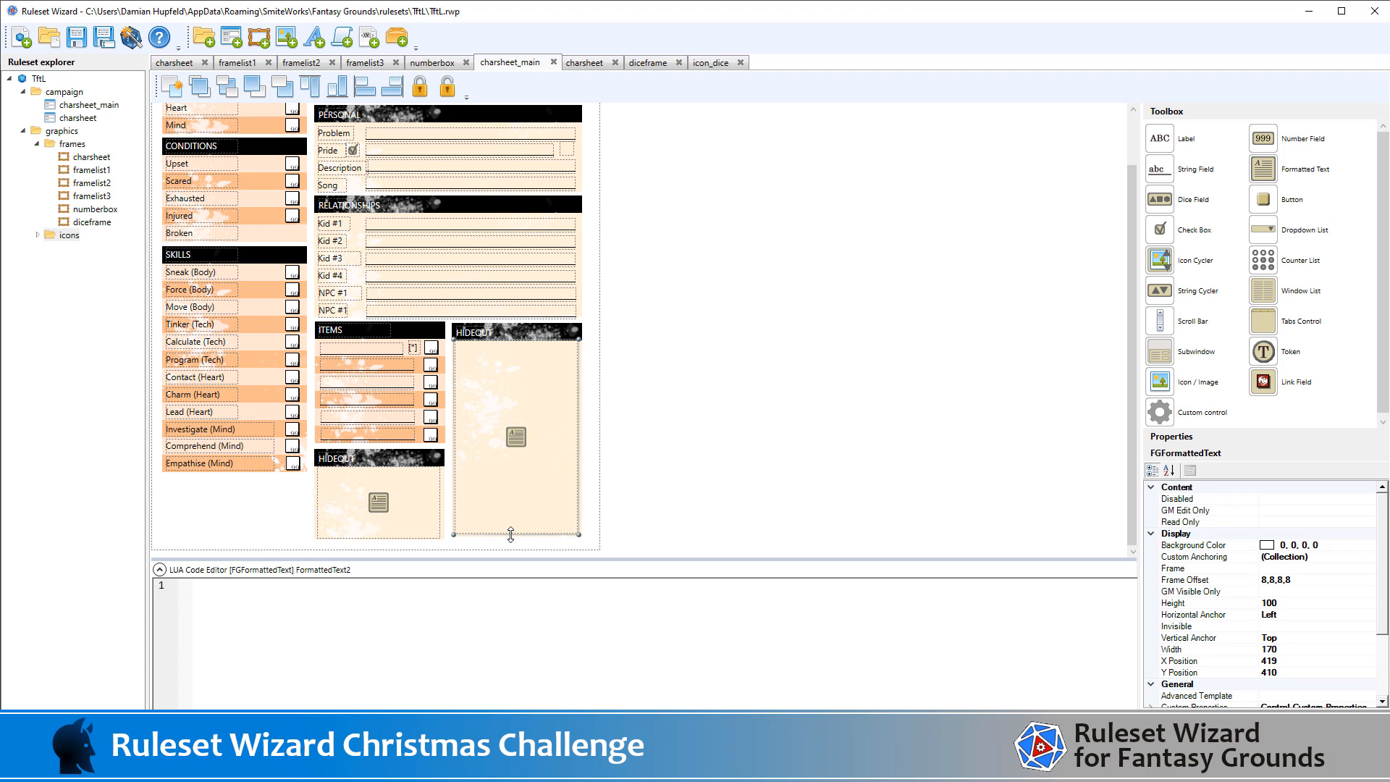
pyautogui.click(648, 528)
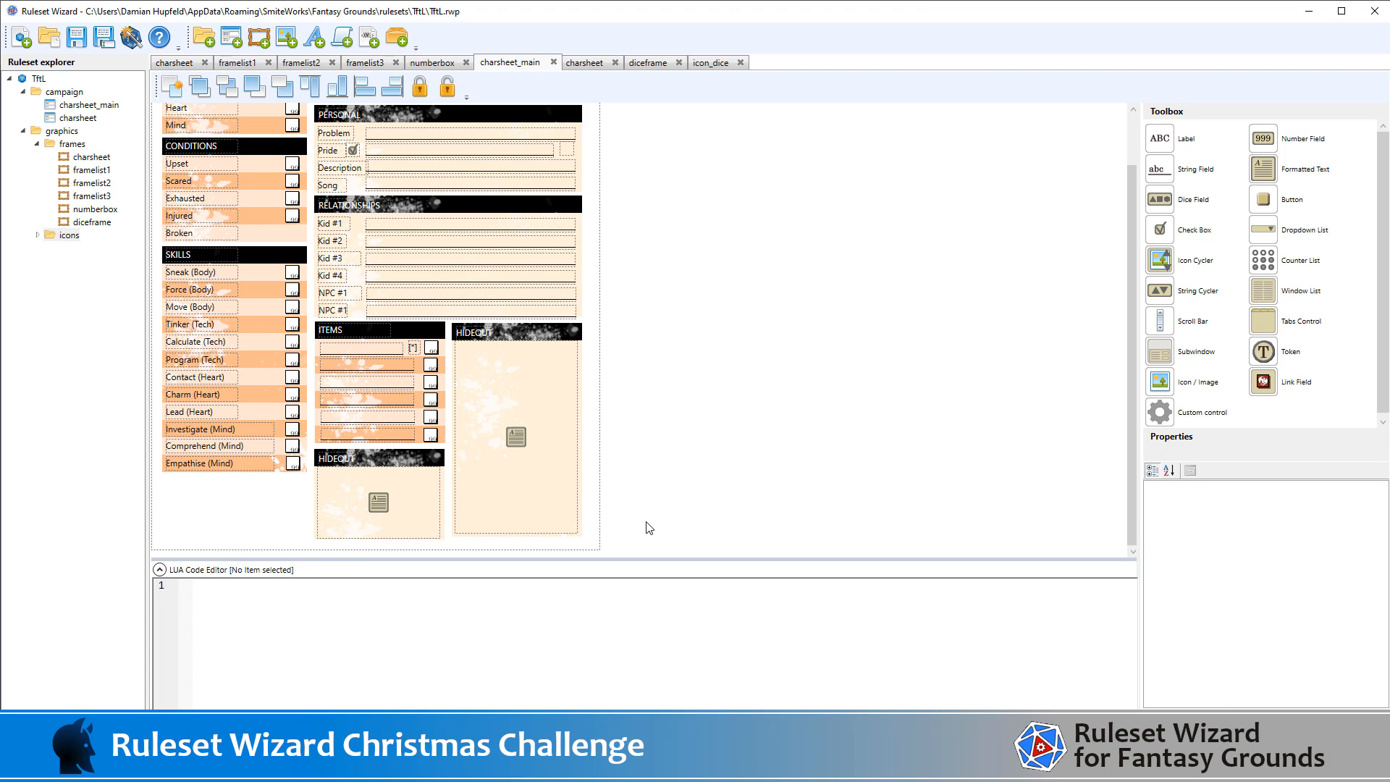
# - Set the height of the copied section's background frame beside Items to 300
pyautogui.click(575, 516)
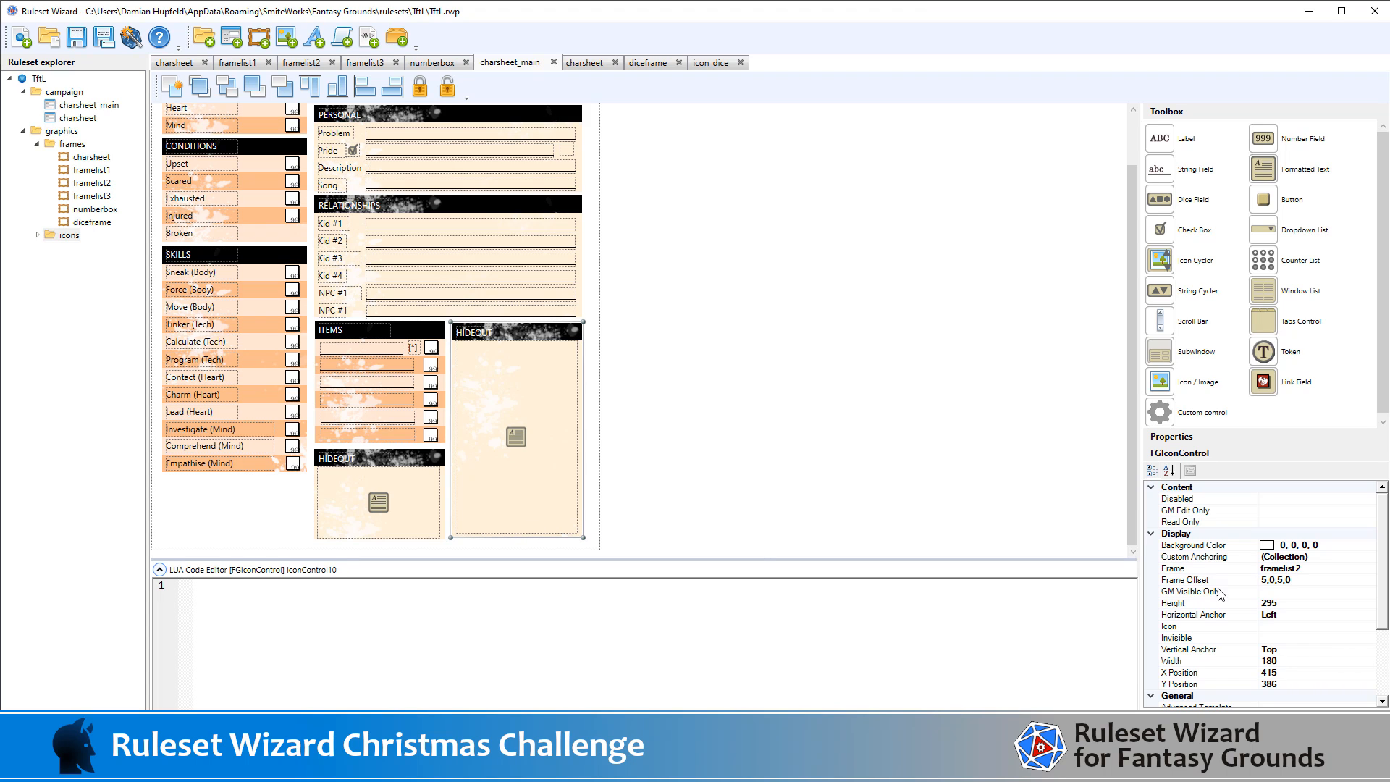
pyautogui.click(1297, 601)
pyautogui.write('300')
pyautogui.press('Return')
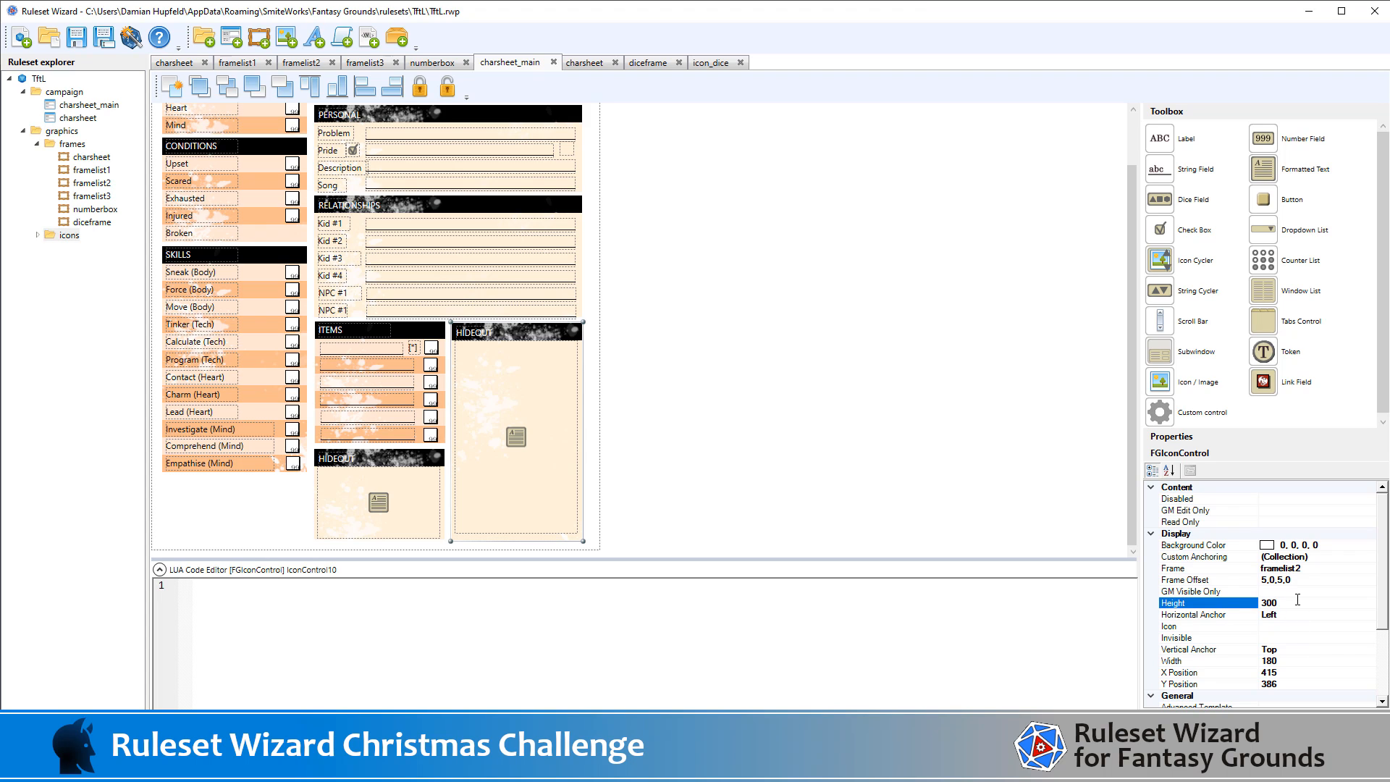
pyautogui.click(809, 499)
# - Extend the formatted text field inside the enlarged frame to a height of about 274
pyautogui.click(514, 514)
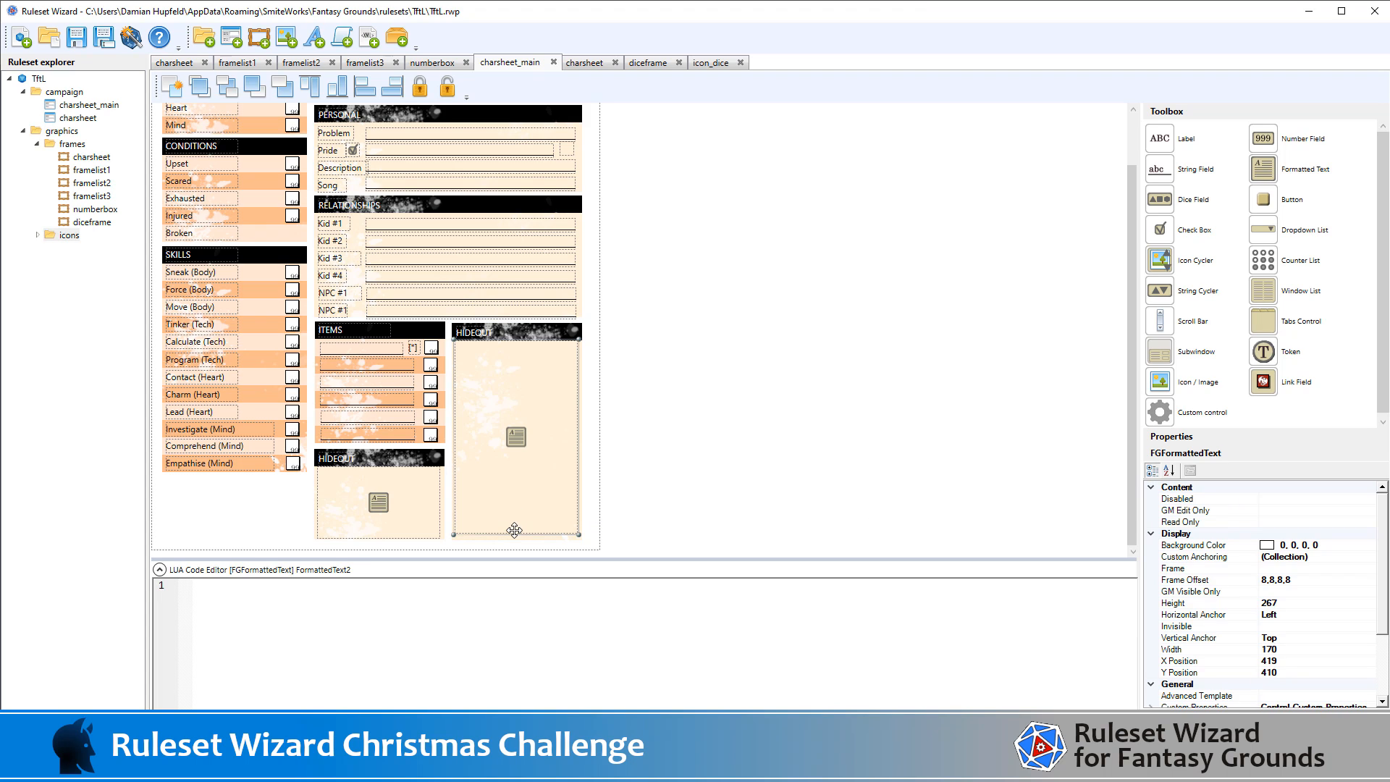
pyautogui.moveTo(513, 536); pyautogui.dragTo(514, 541)
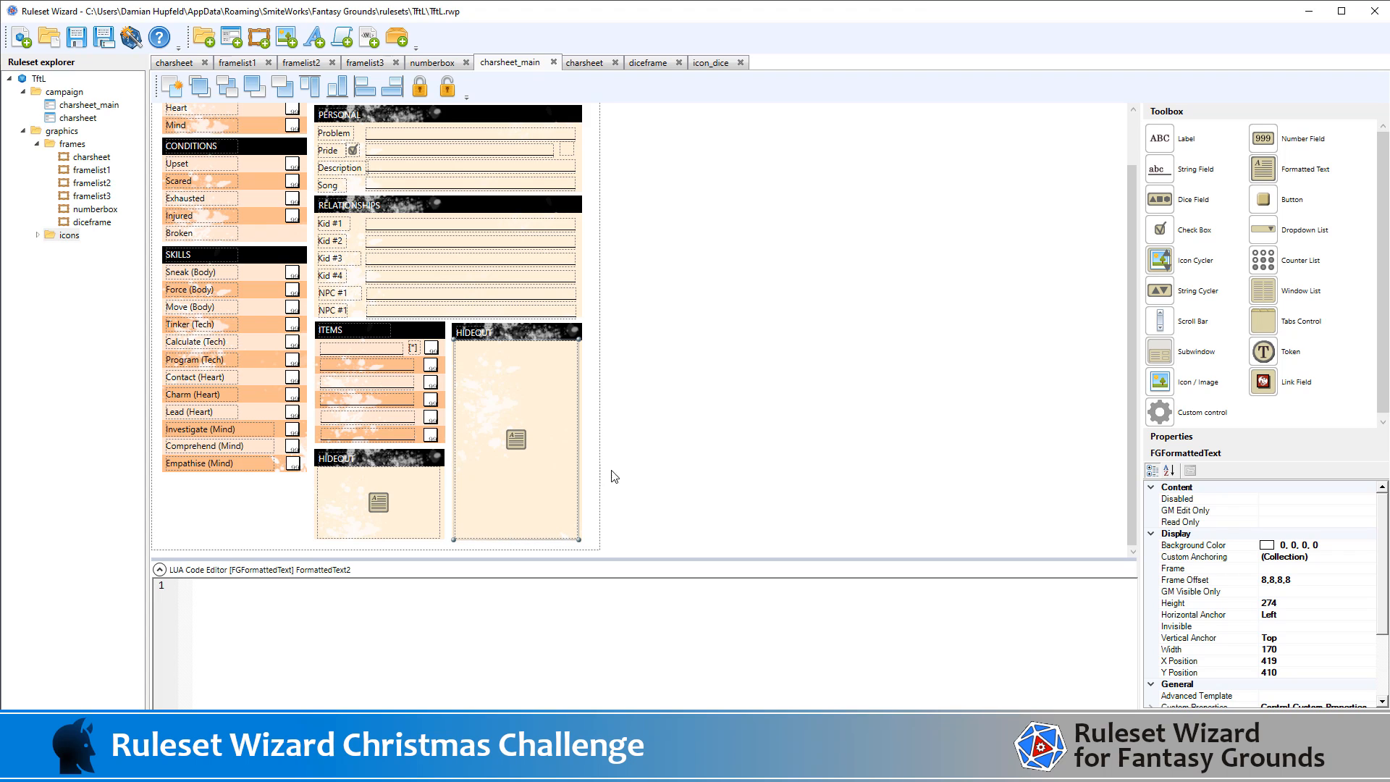
pyautogui.click(677, 418)
# - Change the heading text of the copied section beside Items to NOTES
pyautogui.click(485, 332)
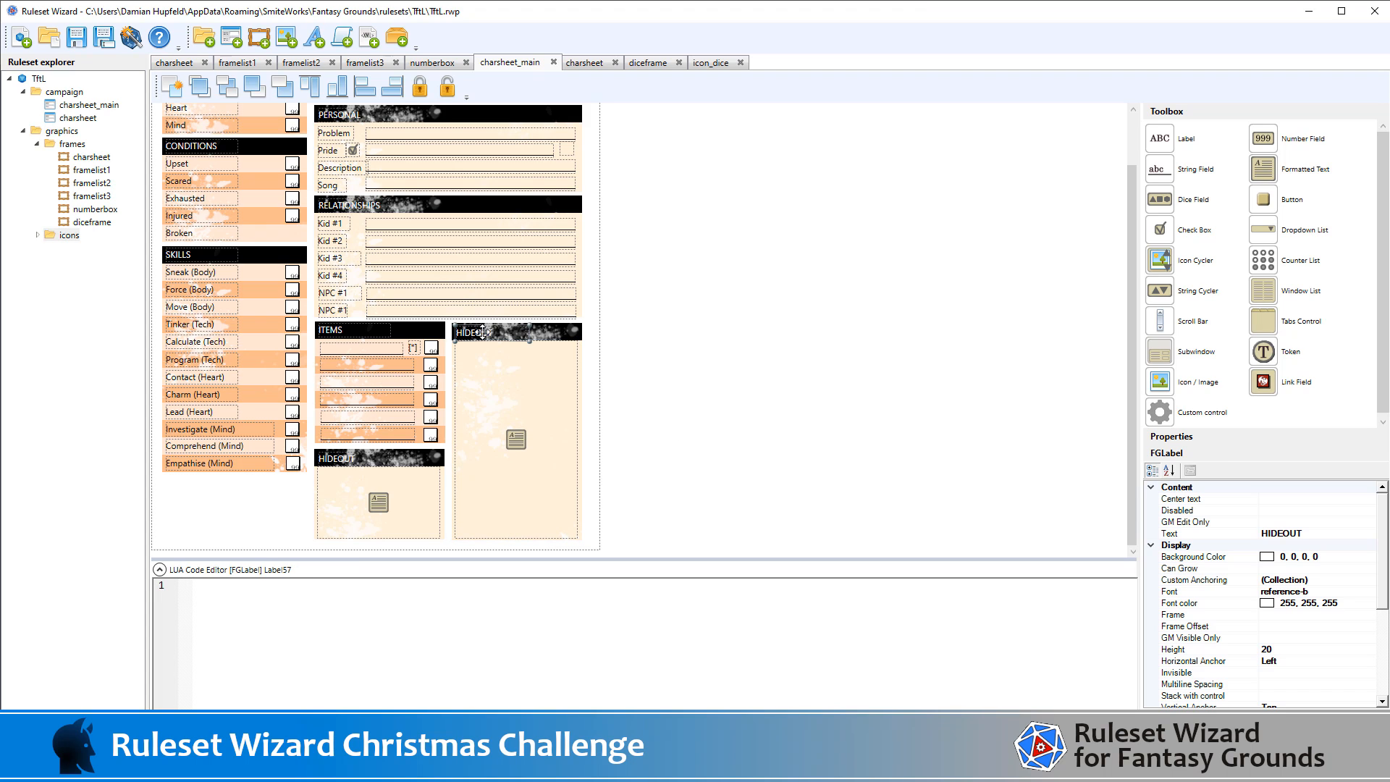
pyautogui.click(1295, 532)
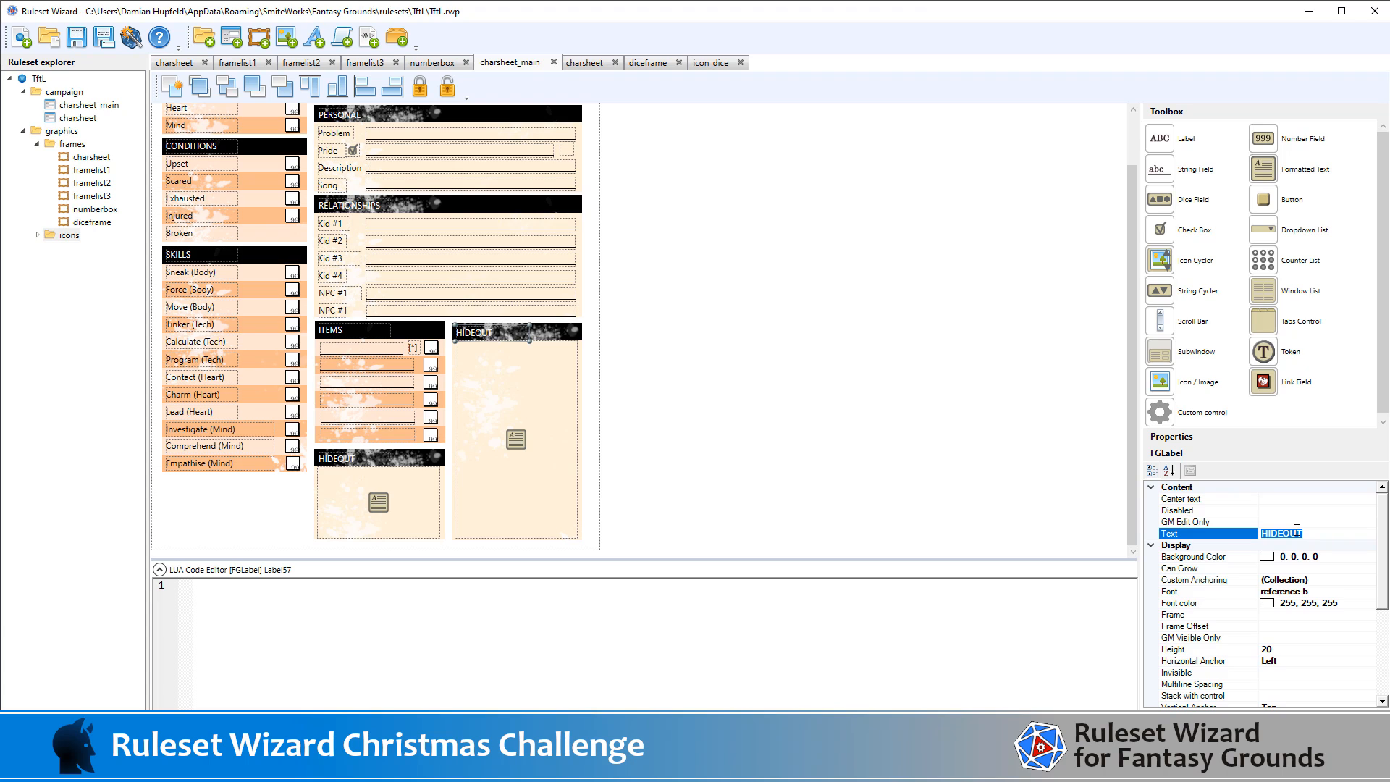
pyautogui.write('OTES')
pyautogui.press('BackSpace')
pyautogui.press('BackSpace')
pyautogui.press('BackSpace')
pyautogui.write('NOTES')
pyautogui.click(909, 427)
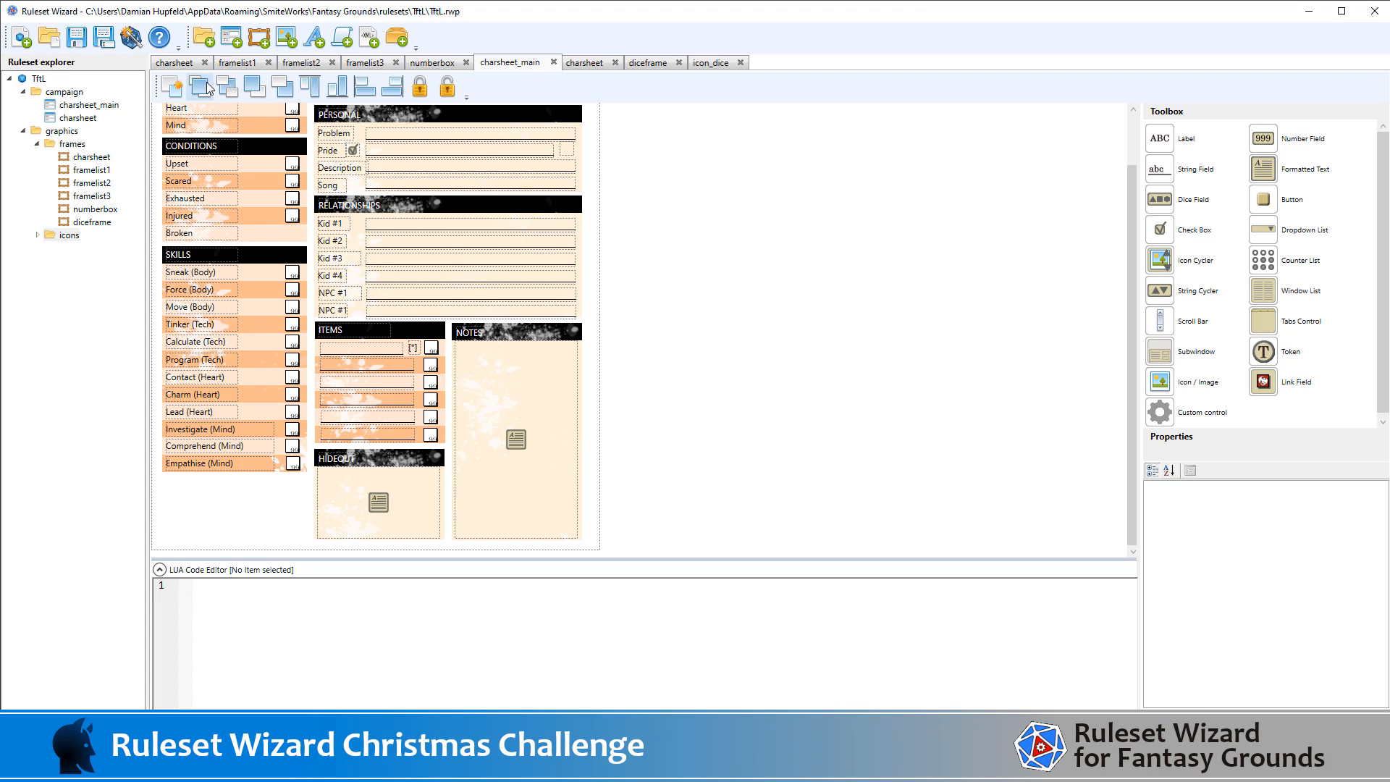
# - Export the ruleset as TftL.pak and switch to Fantasy Grounds
pyautogui.click(128, 40)
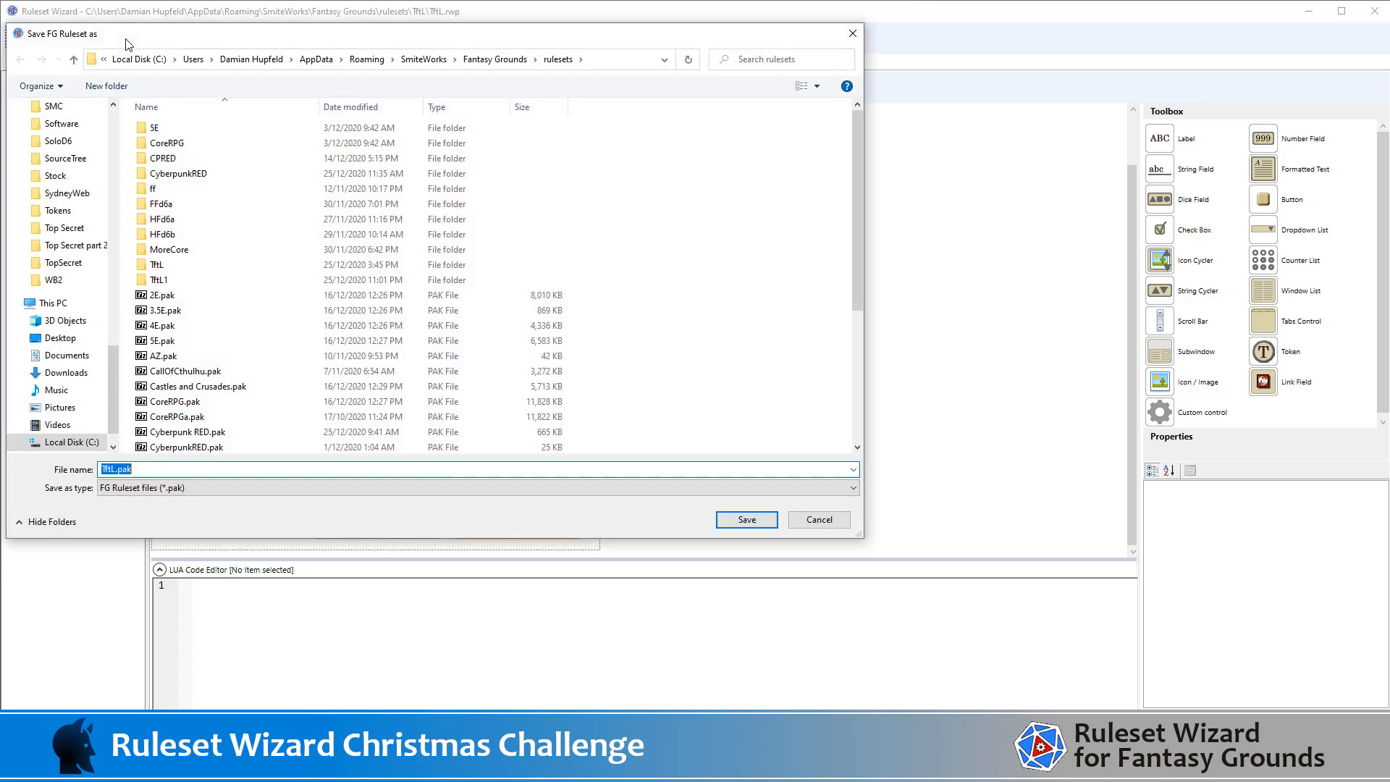
pyautogui.press('Return')
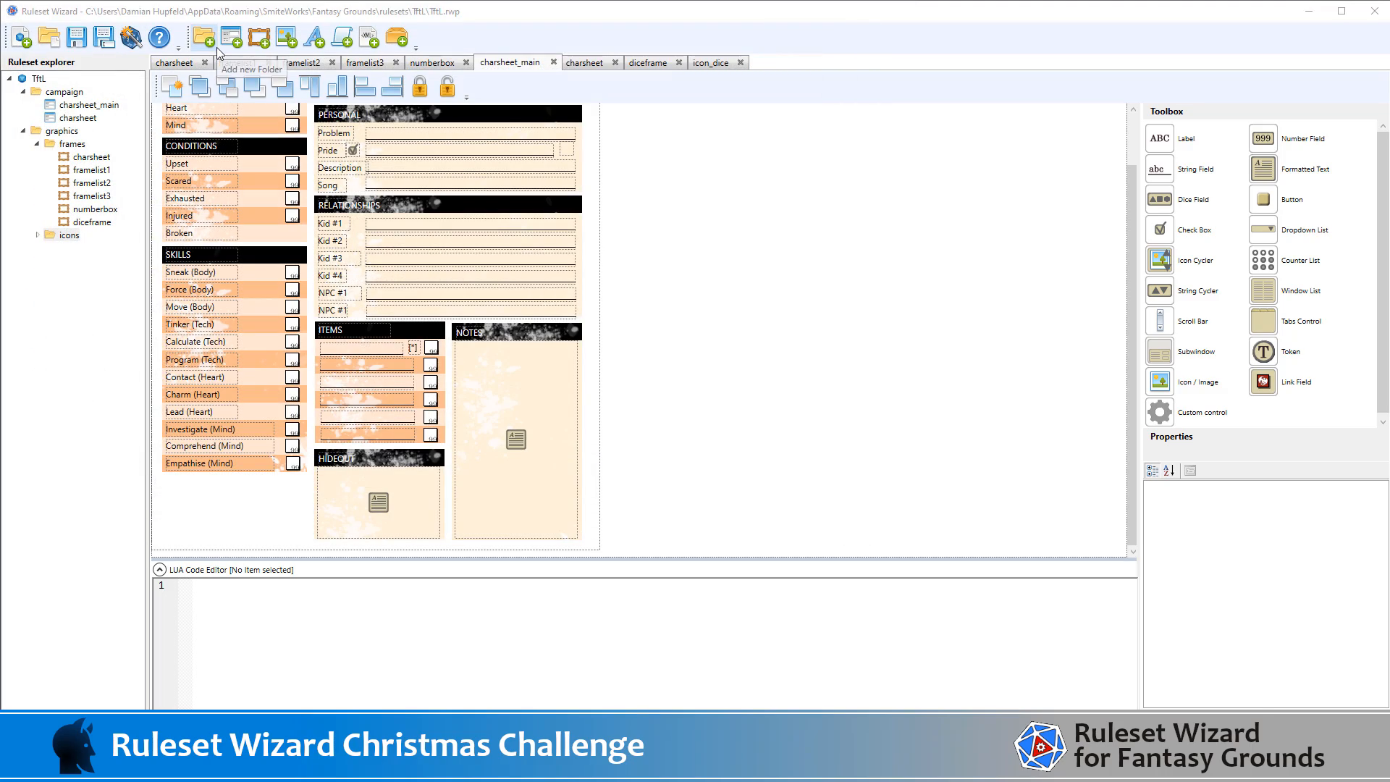
pyautogui.hotkey('alt', 'Tab')
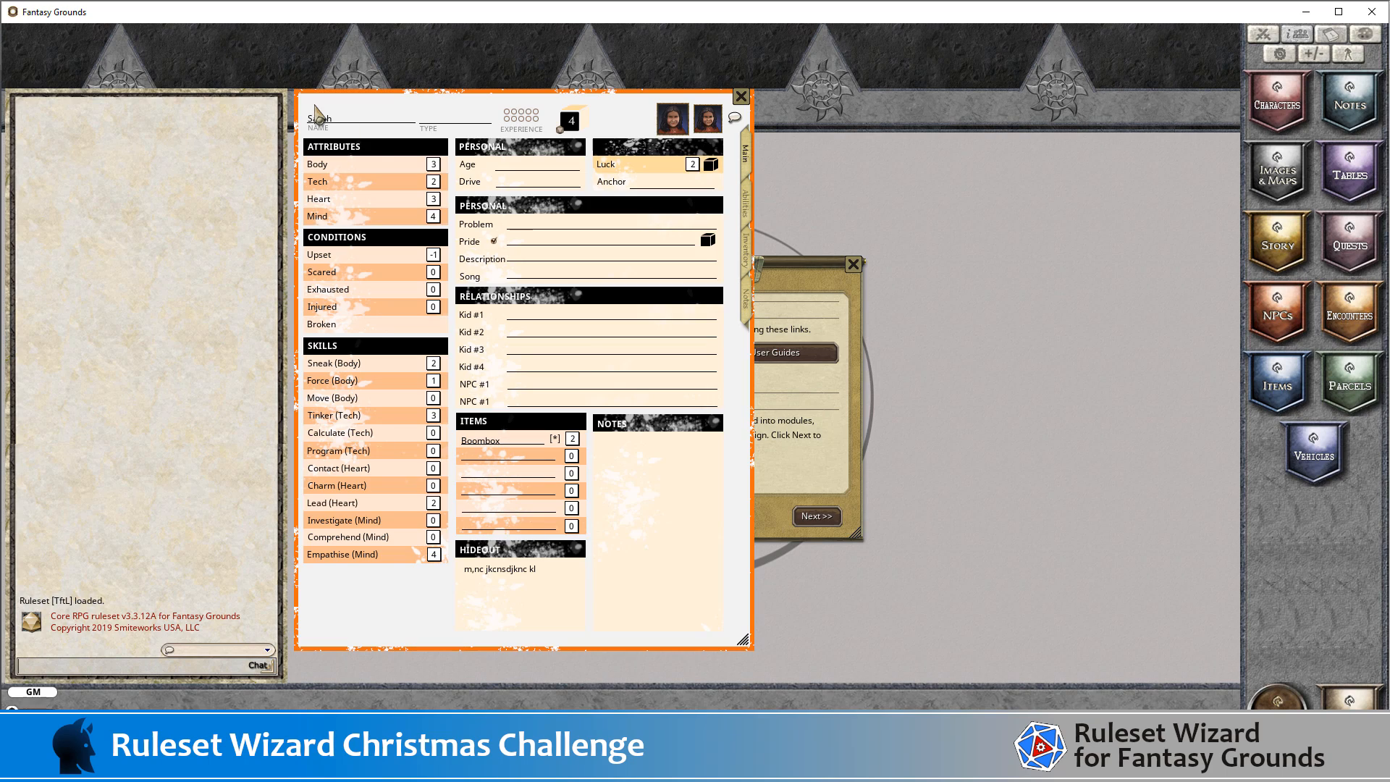
# - Switch to the rulebook PDF in Acrobat Reader, copy the Failed Rolls section and paste it into the character sheet's Notes field in Fantasy Grounds
pyautogui.hotkey('alt', 'Tab')
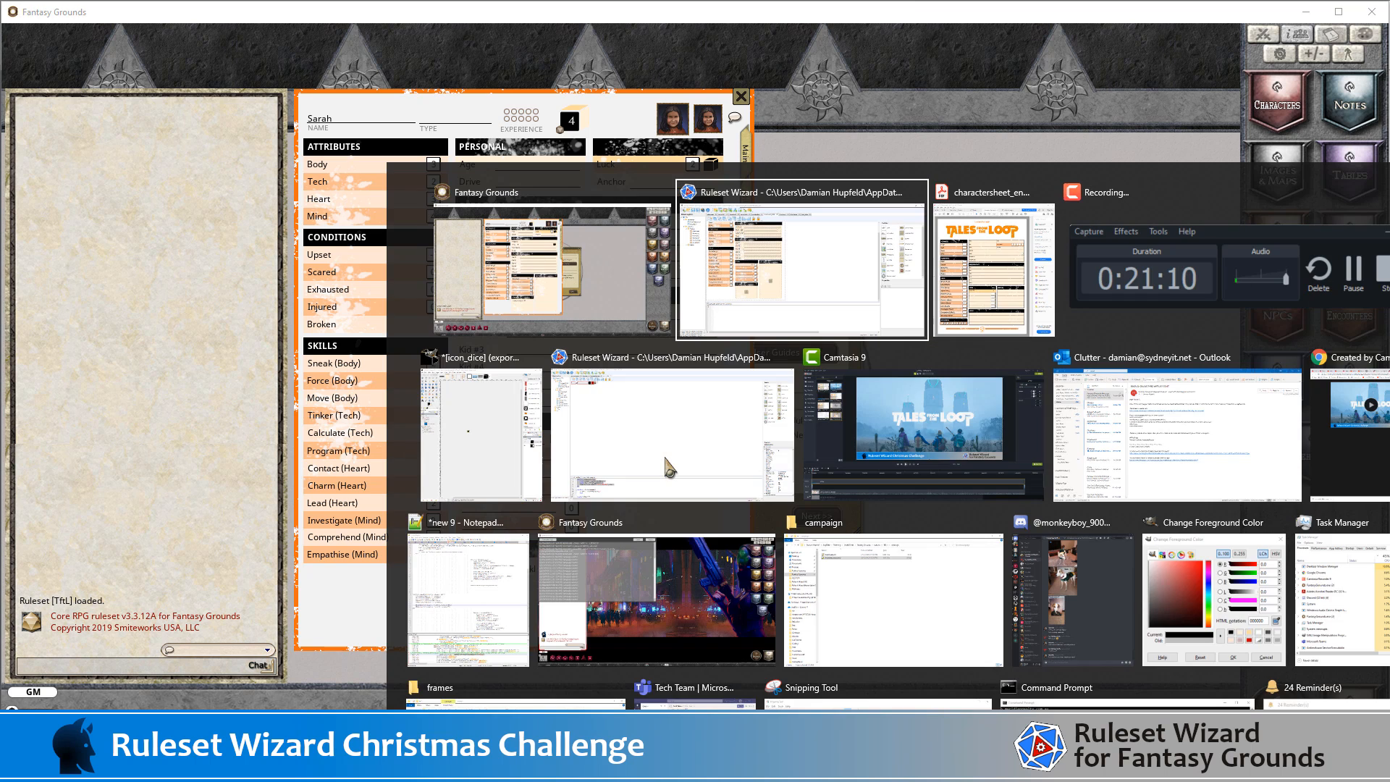
pyautogui.hotkey('alt', 'Tab')
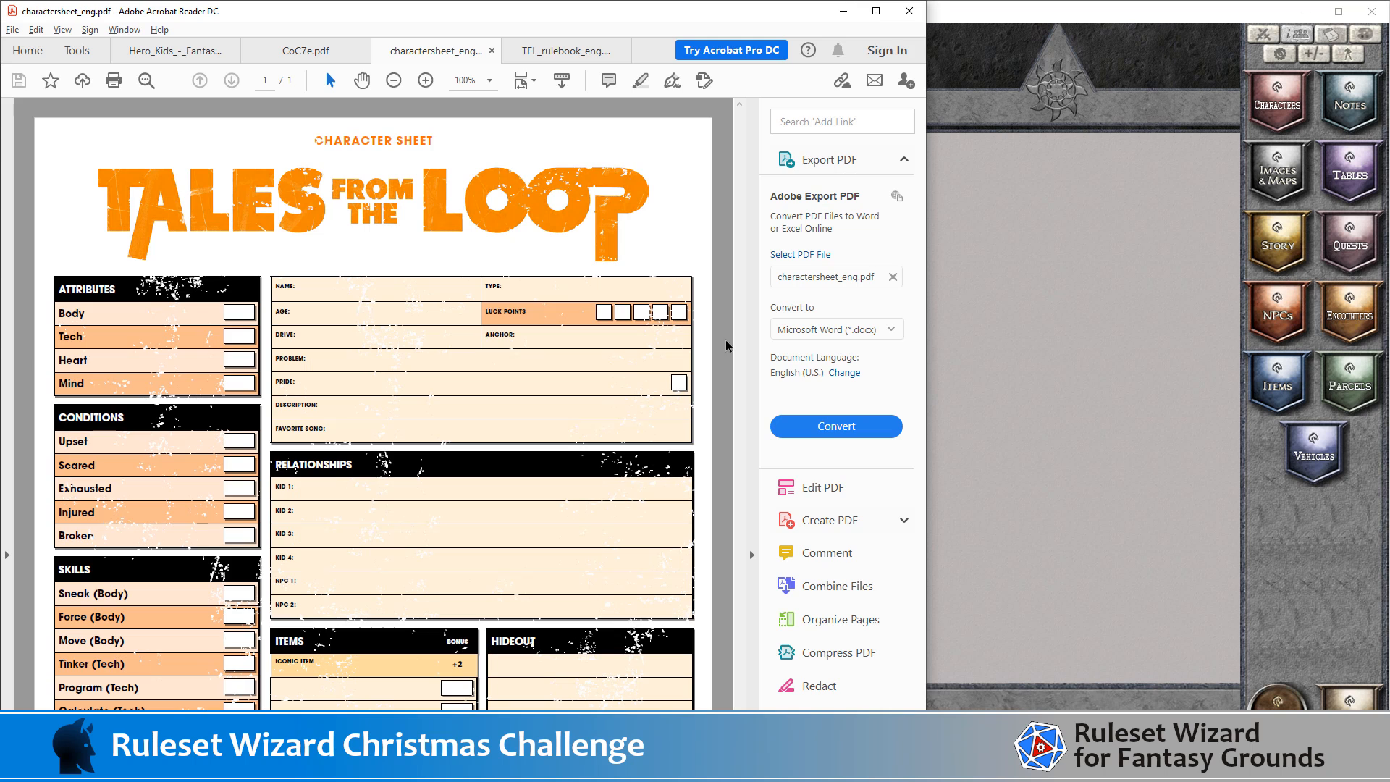
pyautogui.click(548, 52)
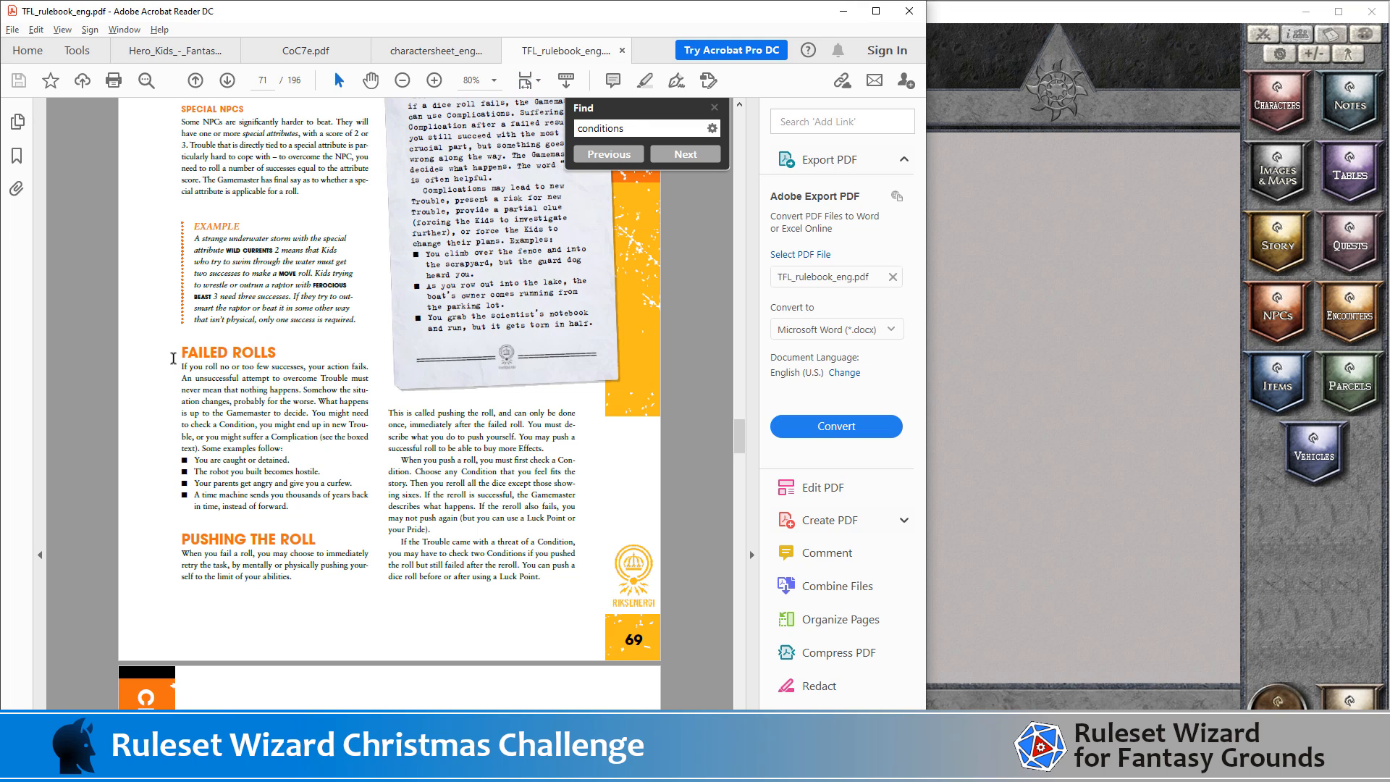
pyautogui.moveTo(182, 352)
pyautogui.mouseDown()
pyautogui.moveTo(355, 484)
pyautogui.moveTo(294, 504)
pyautogui.mouseUp()
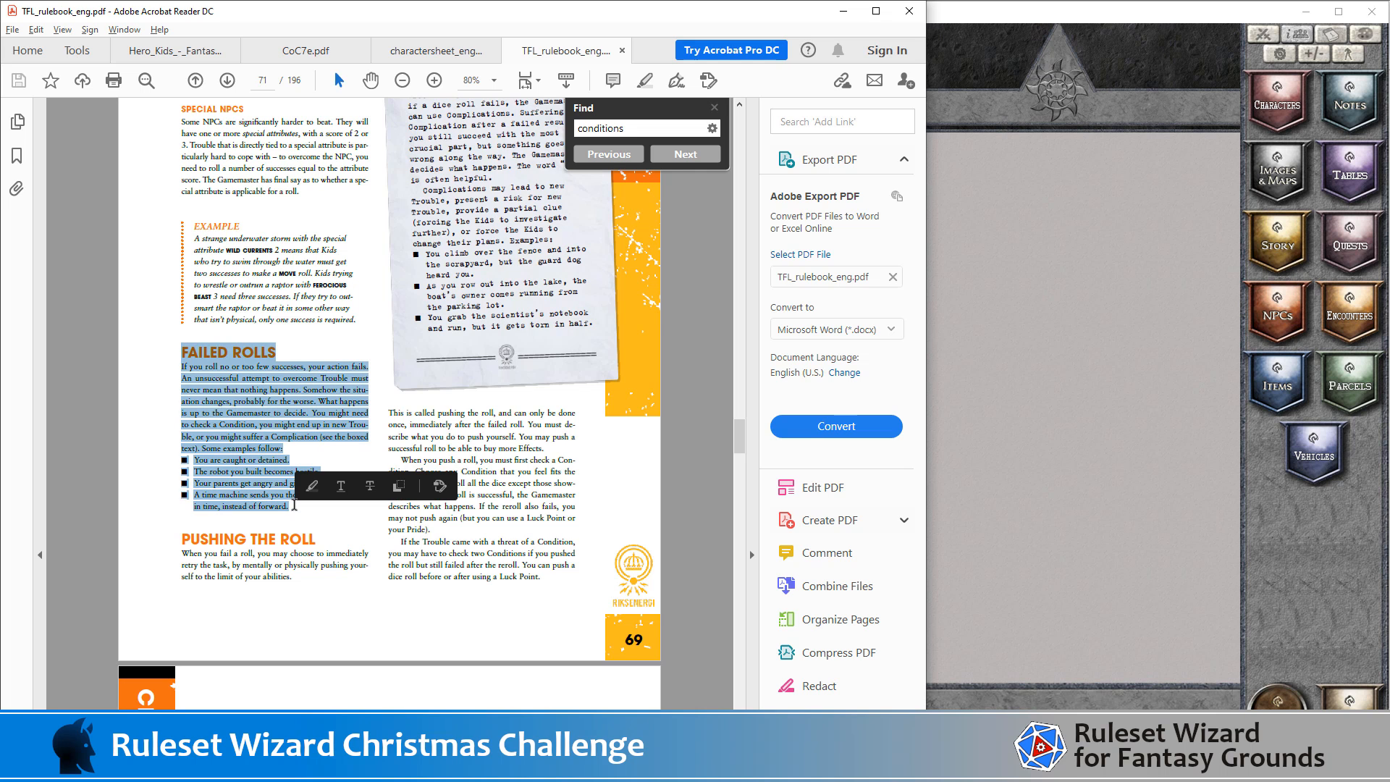
pyautogui.hotkey('alt', 'Tab')
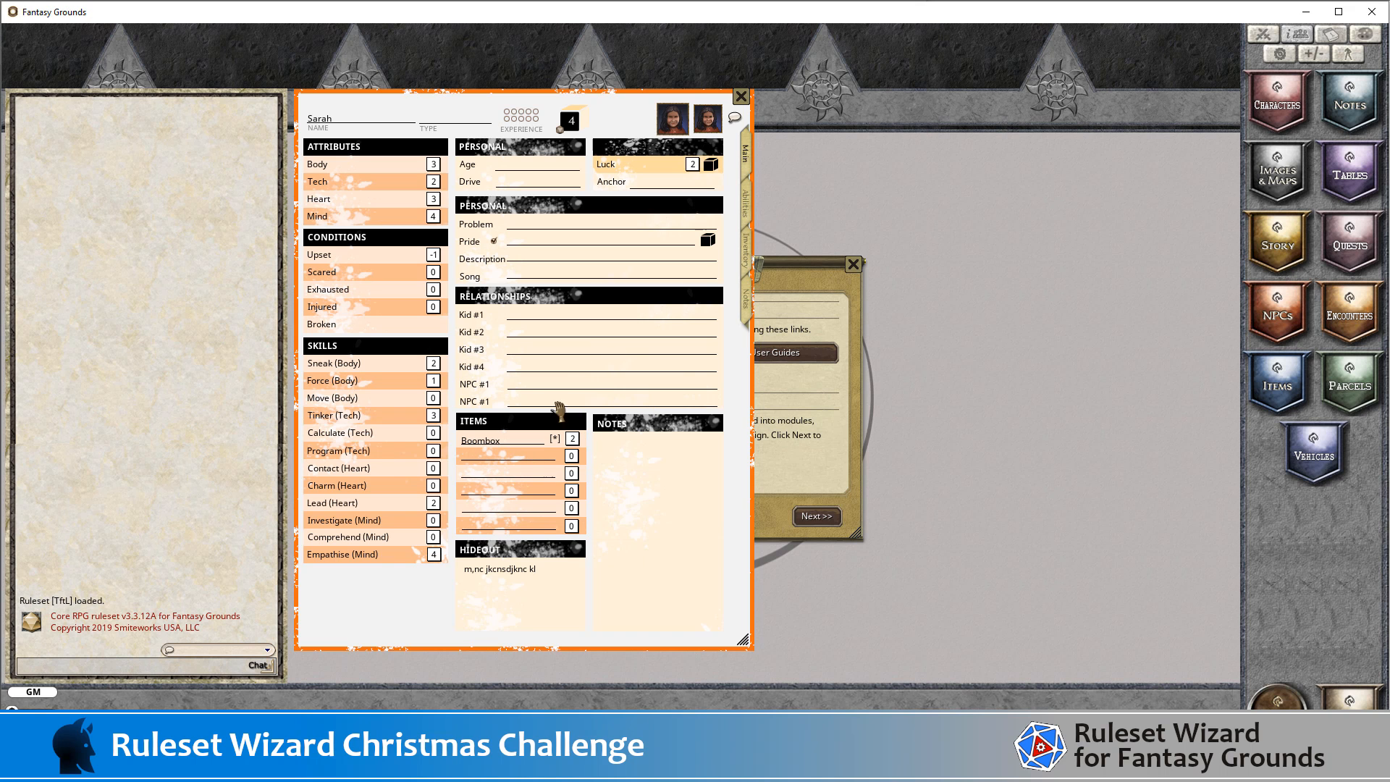
pyautogui.click(607, 452)
pyautogui.hotkey('ctrl', 'v')
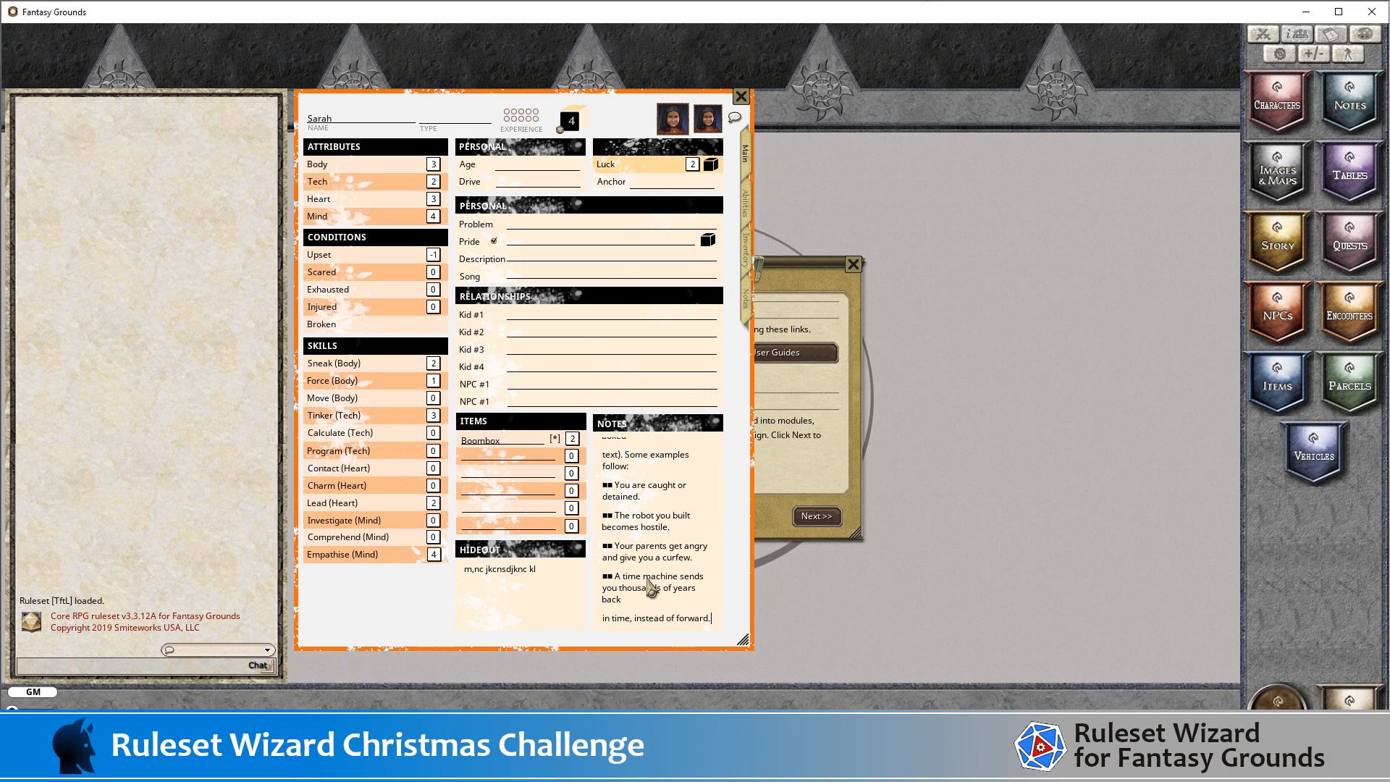
# - Join the broken lines of the pasted Notes text into continuous paragraphs, working upward from the last bullet point
pyautogui.moveTo(644, 576); pyautogui.dragTo(651, 624)
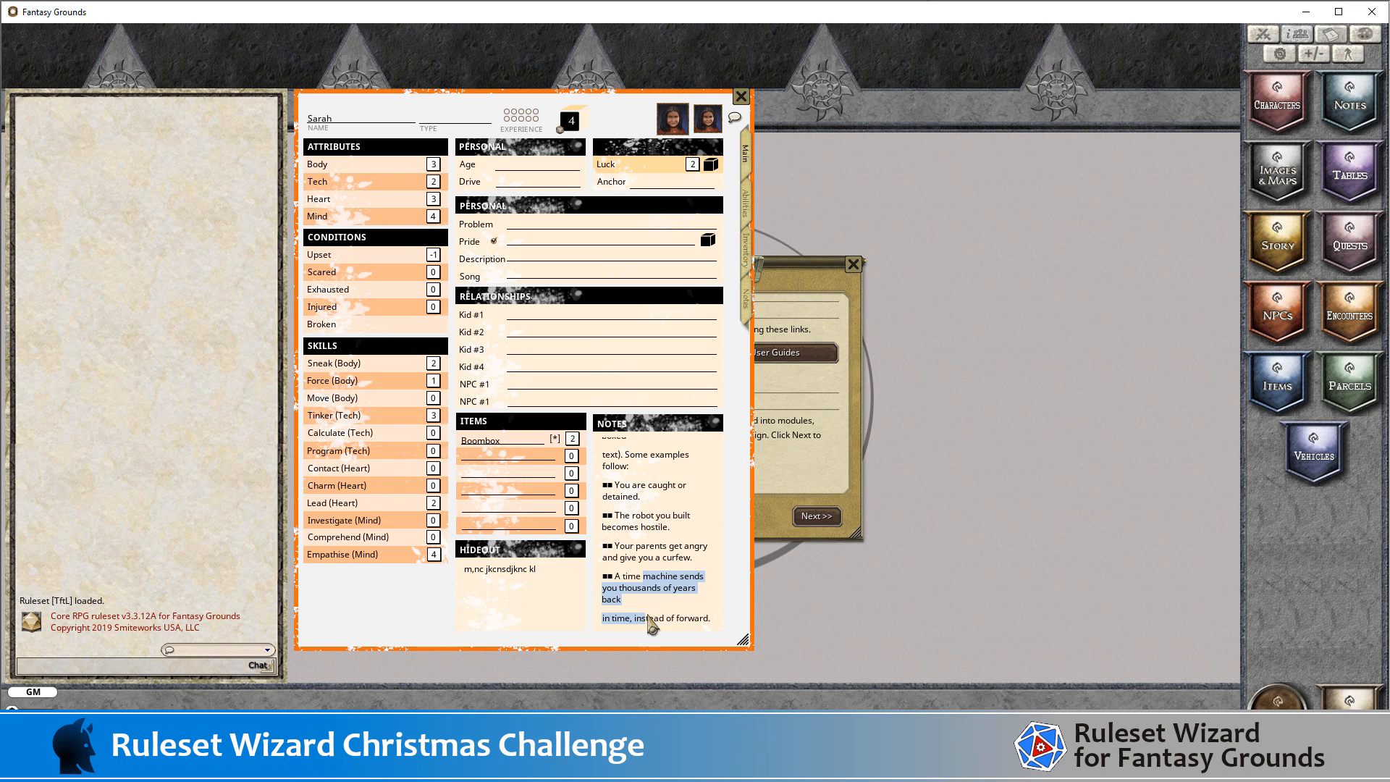
pyautogui.hotkey('ctrl', 'r')
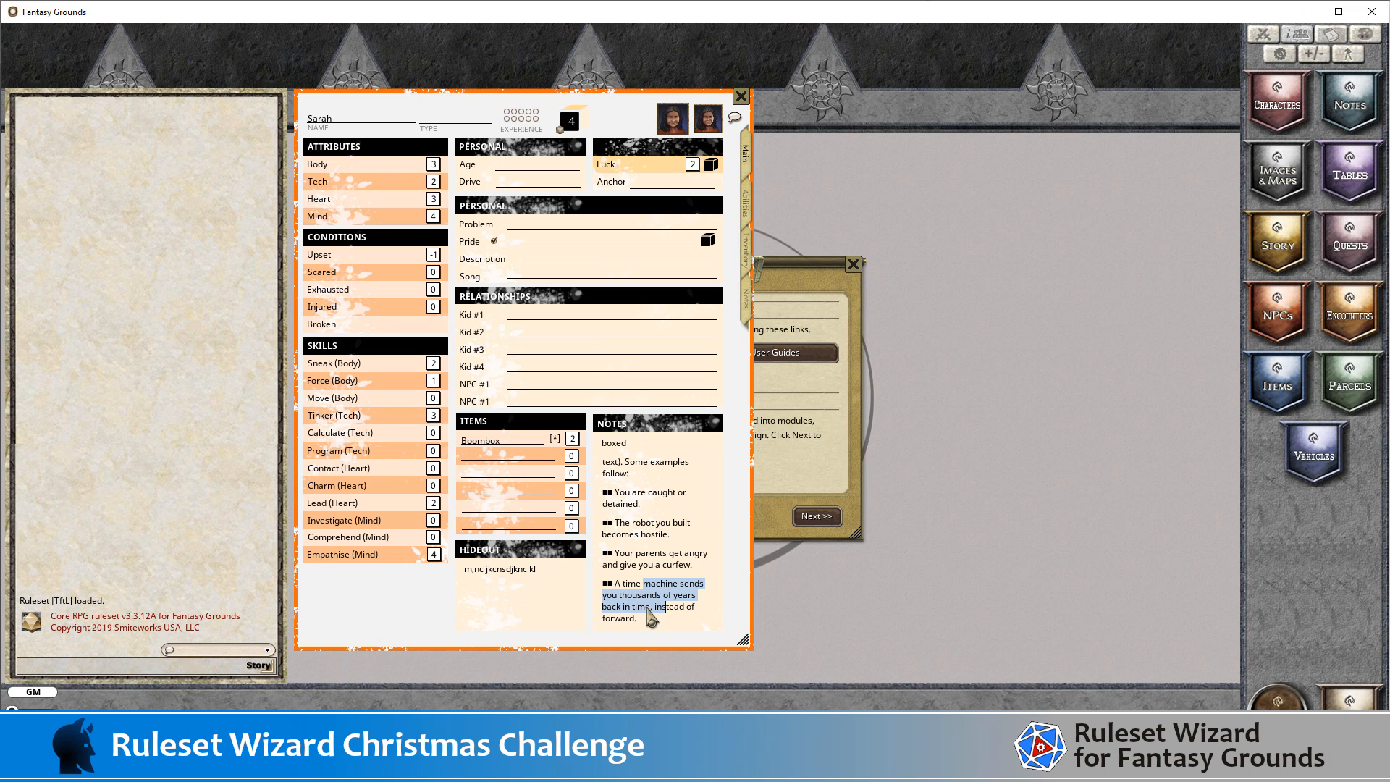
pyautogui.moveTo(636, 553); pyautogui.dragTo(639, 562)
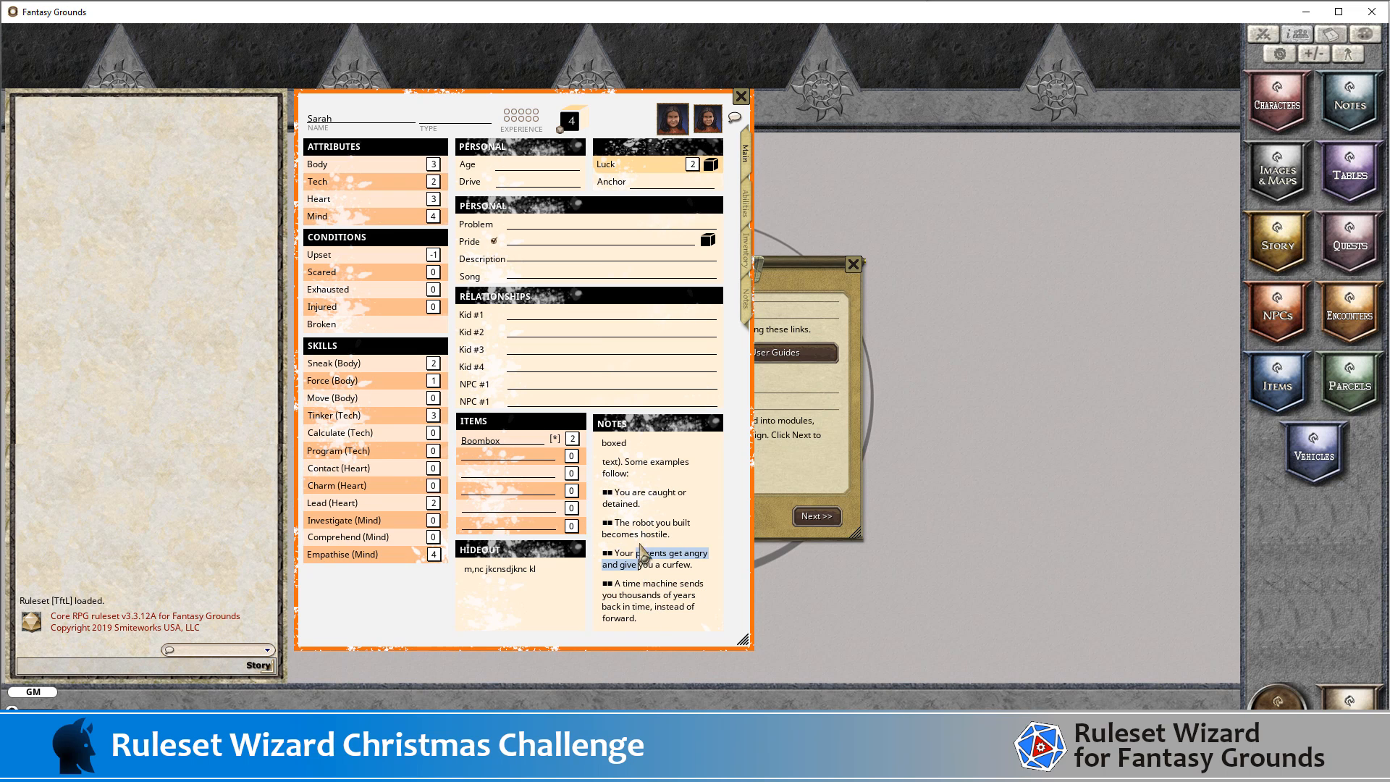
pyautogui.scroll(1, 622, 464)
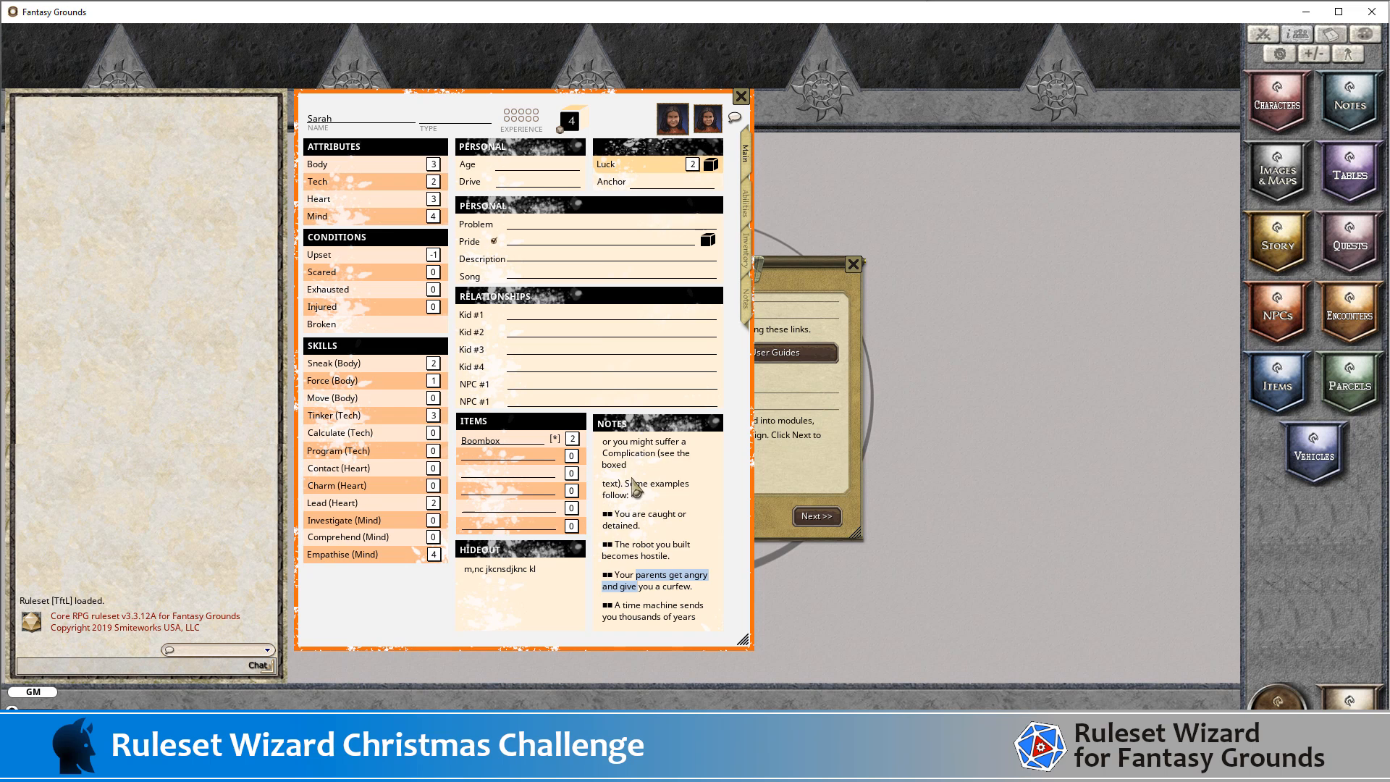
pyautogui.scroll(3, 637, 489)
pyautogui.moveTo(627, 529)
pyautogui.mouseDown()
pyautogui.moveTo(628, 403)
pyautogui.moveTo(637, 516)
pyautogui.mouseUp()
# - Format the FAILED ROLLS line in the Notes field as a heading and check the Notes text through
pyautogui.scroll(2, 637, 478)
pyautogui.click(627, 463)
pyautogui.click(634, 440)
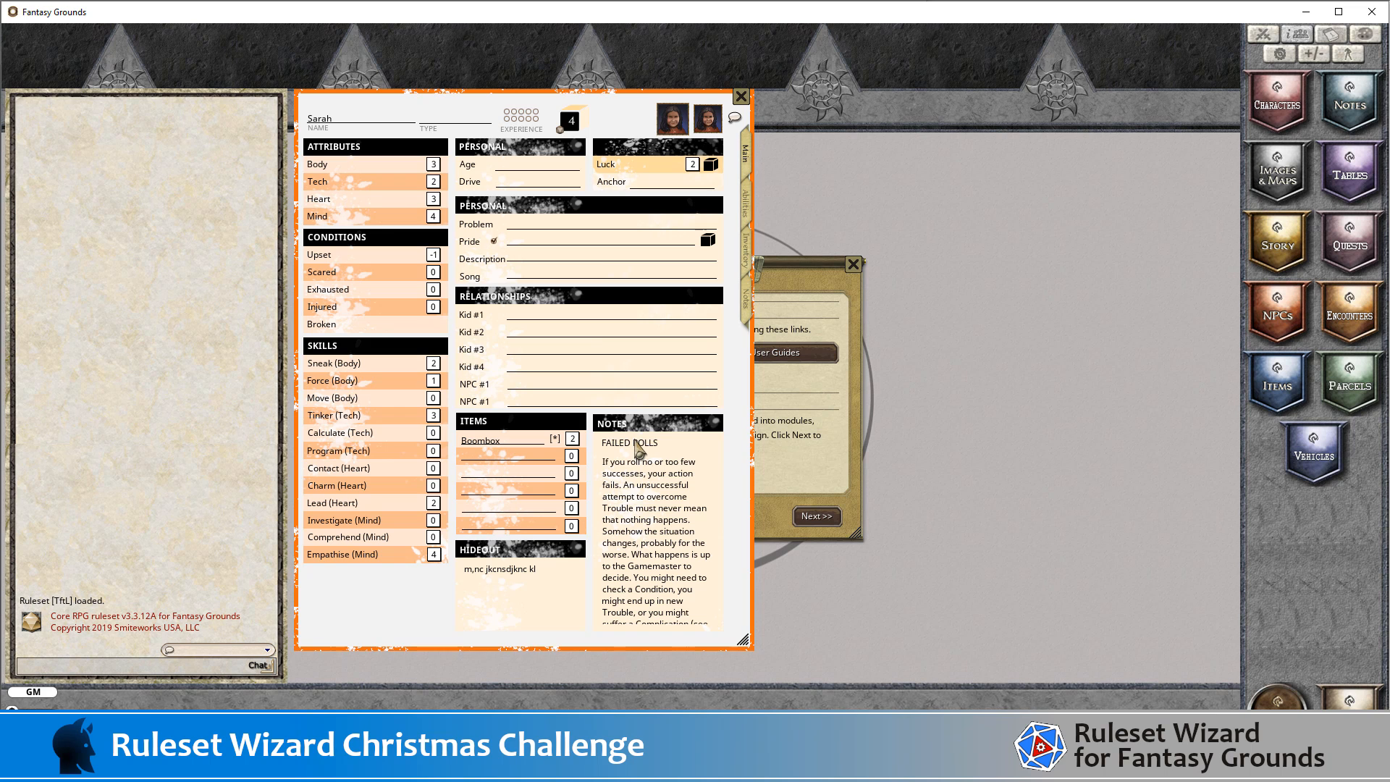
pyautogui.hotkey('ctrl', '1')
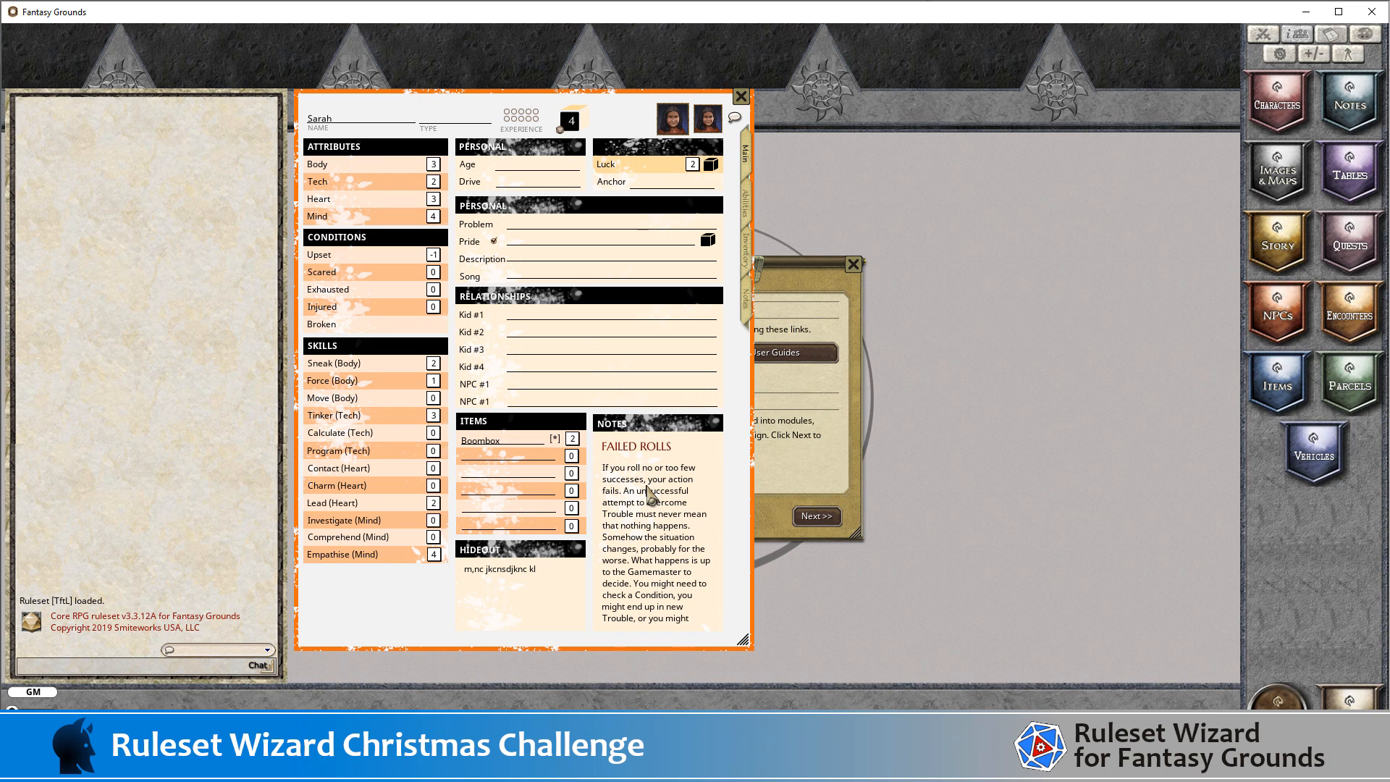
pyautogui.scroll(-5, 649, 495)
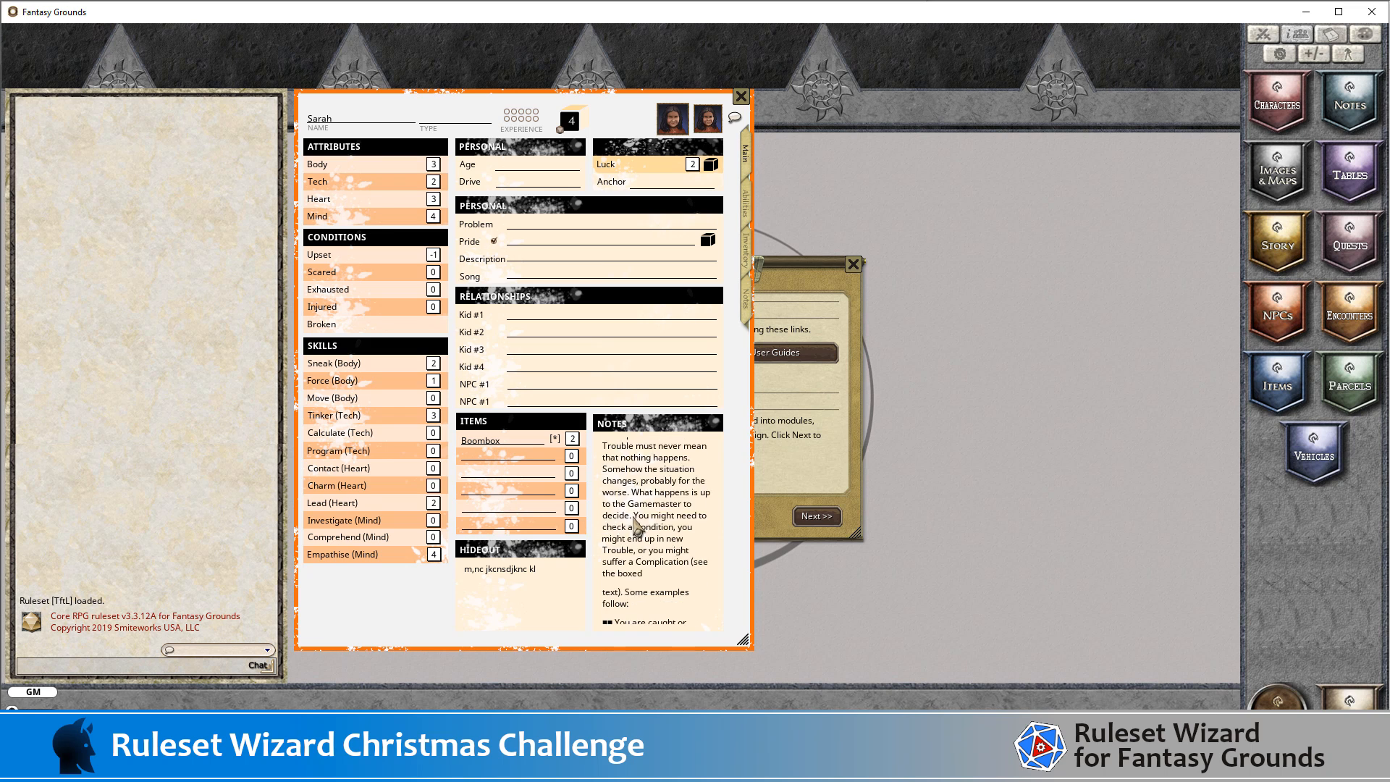
pyautogui.scroll(5, 635, 523)
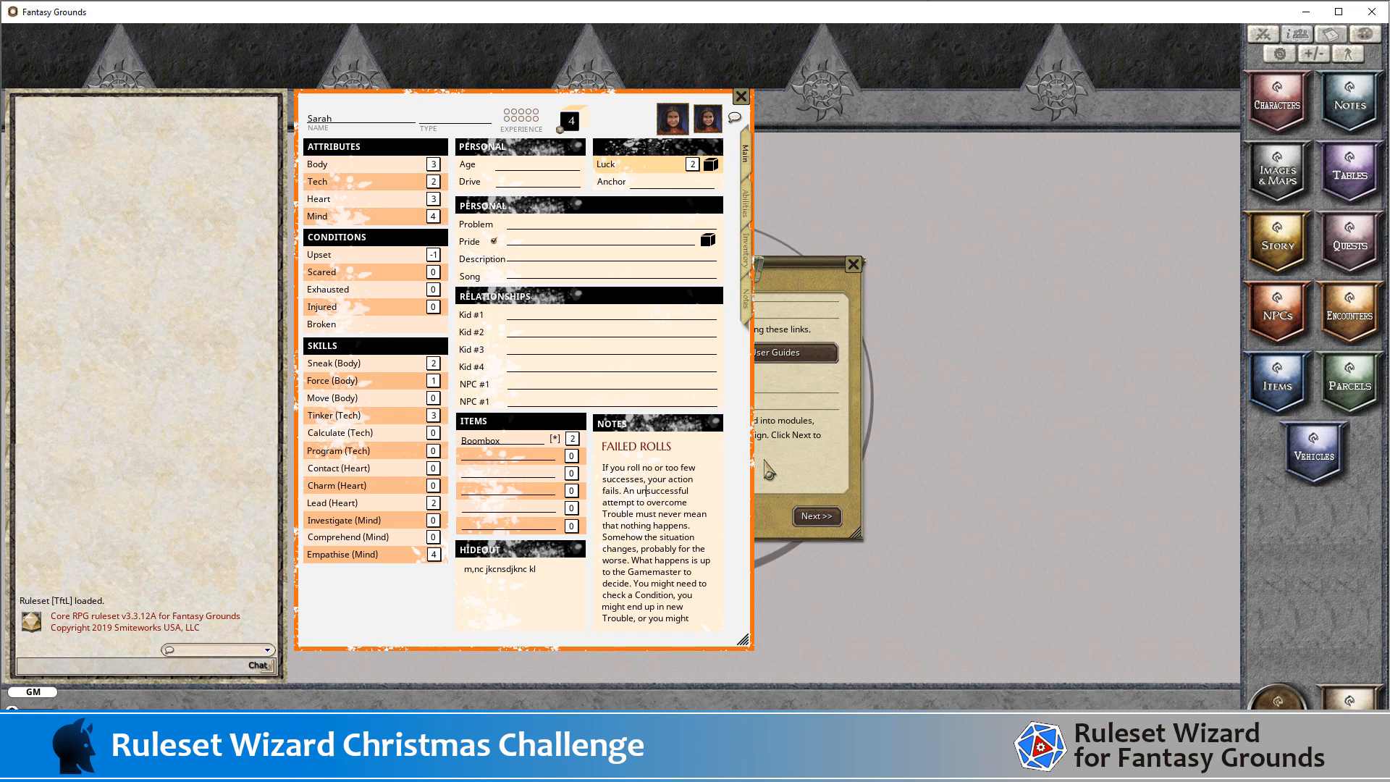